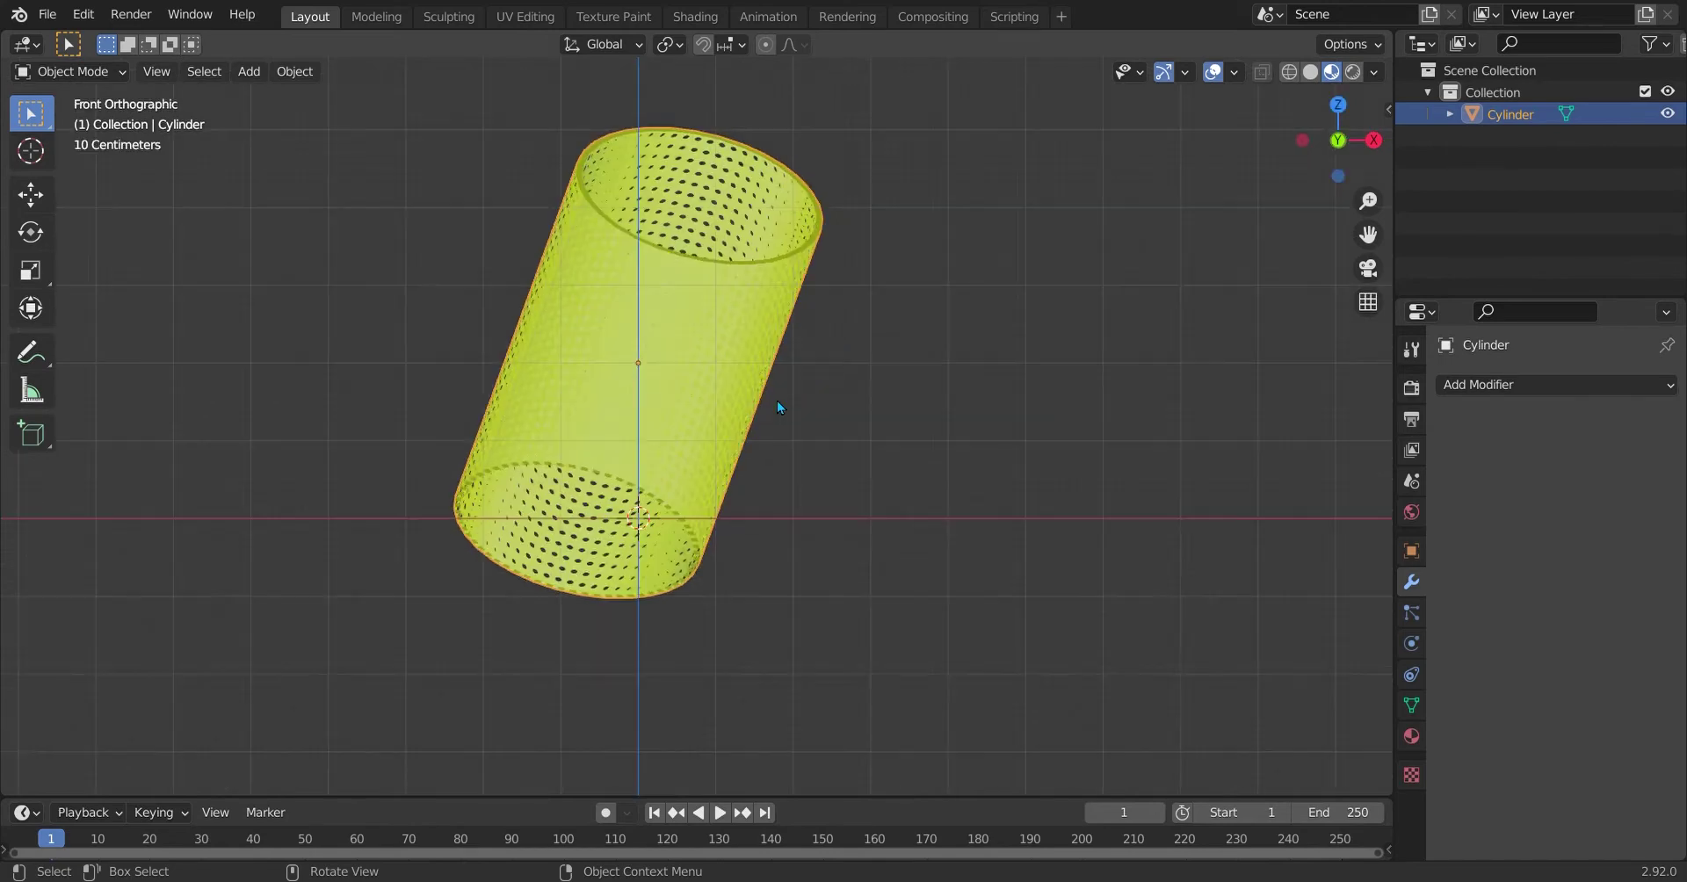
Step: Move the perforated cylinder along the X axis, well away from the world origin
{"action": "scroll", "coordinate": [777, 401], "scroll_direction": "down", "scroll_amount": 2}
{"action": "middle_click_drag", "start_coordinate": [783, 408], "coordinate": [787, 451]}
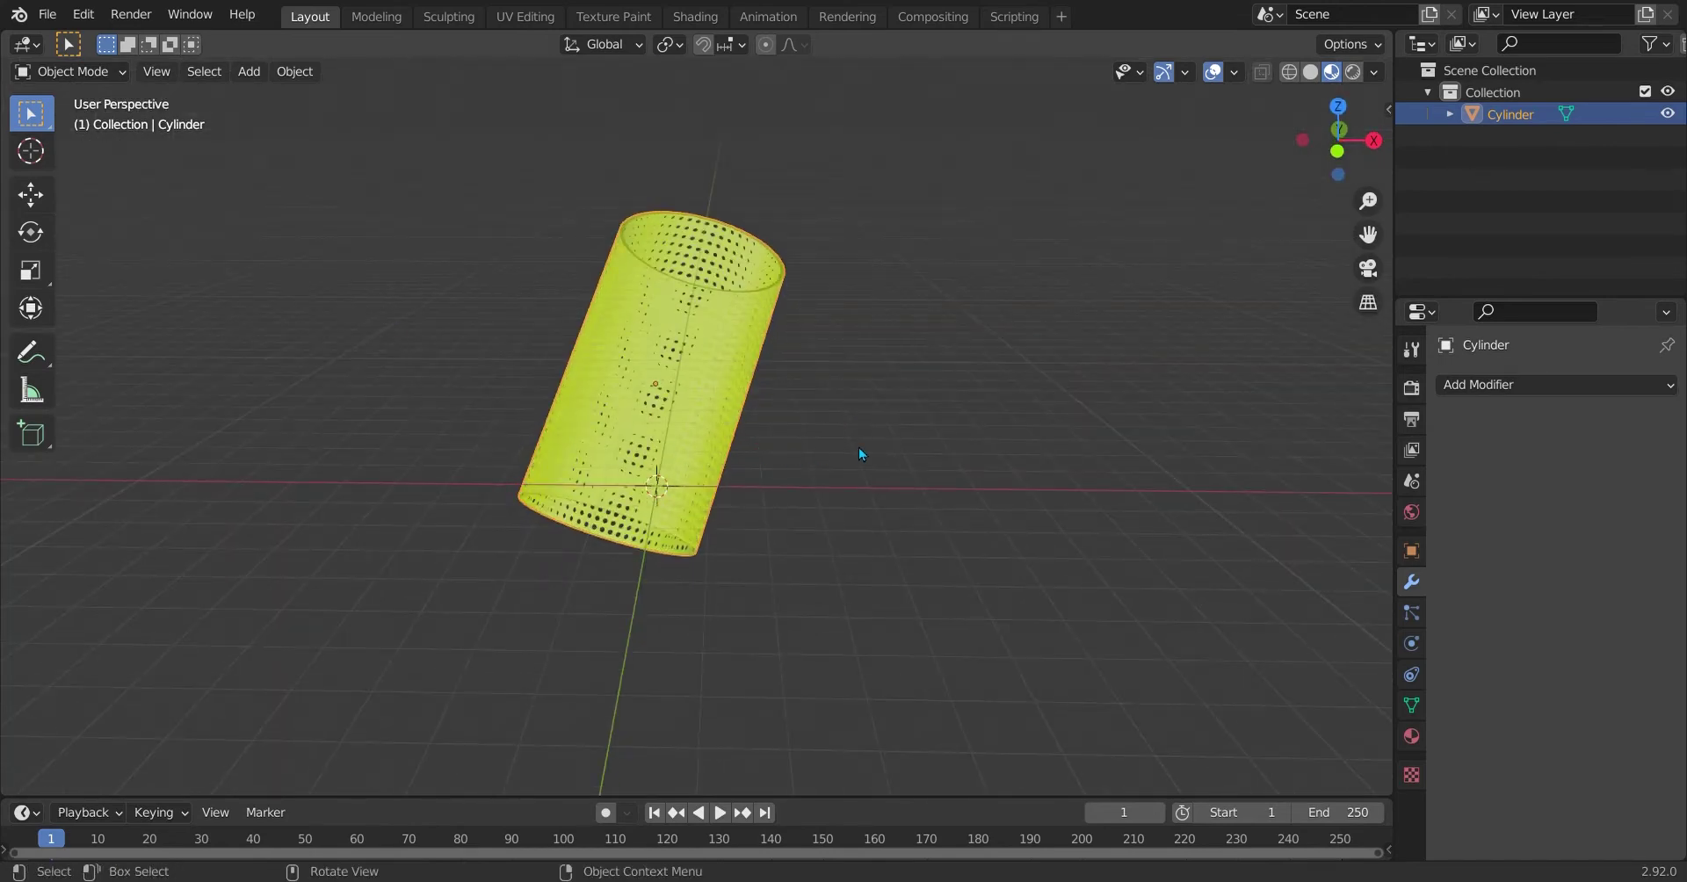
{"action": "key", "text": "g"}
{"action": "key", "text": "x"}
{"action": "left_click", "coordinate": [625, 401]}
Step: Add a new cylinder mesh at the origin and scale it up uniformly to about three times its size
{"action": "key", "text": "shift+a"}
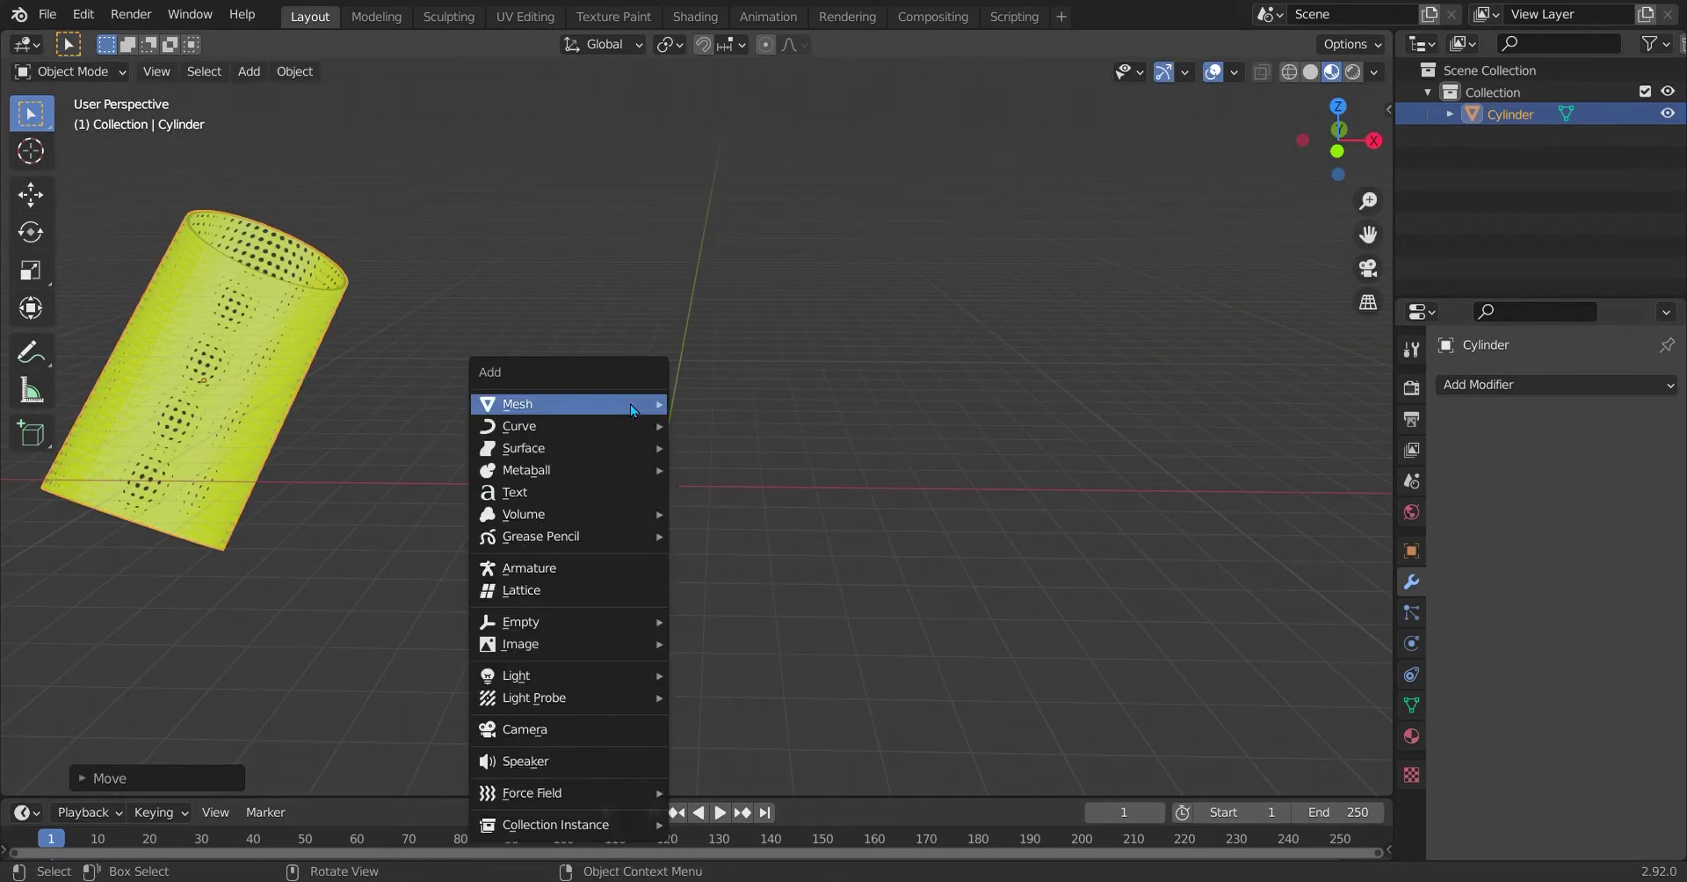
{"action": "mouse_move", "coordinate": [630, 405]}
{"action": "left_click", "coordinate": [771, 516]}
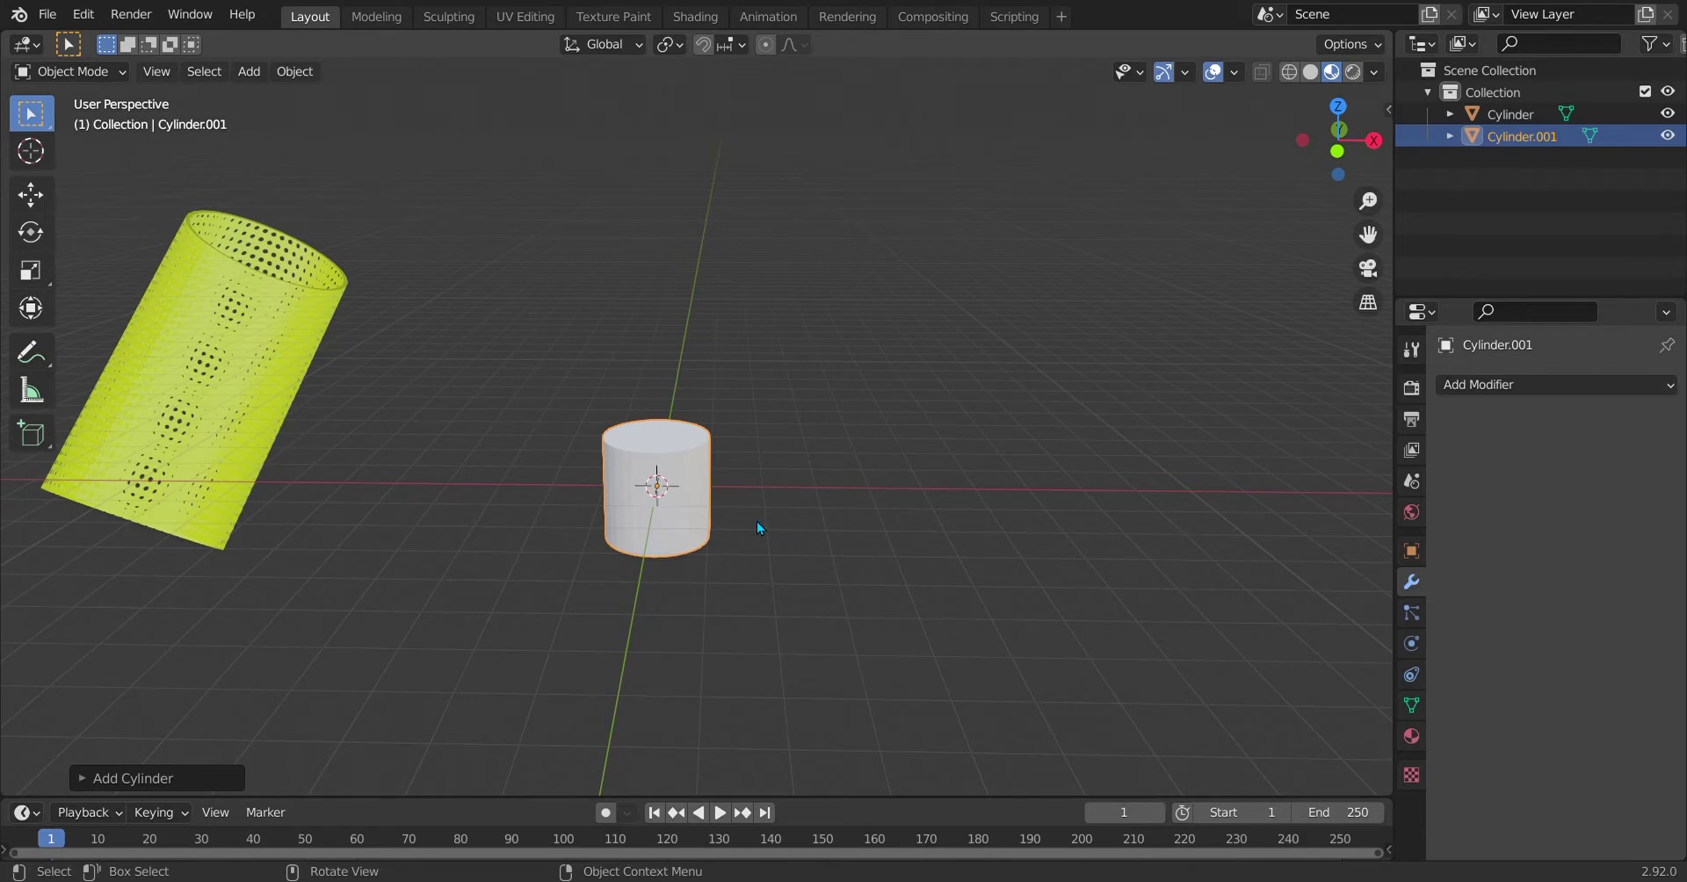
{"action": "key", "text": "s"}
{"action": "left_click", "coordinate": [967, 537]}
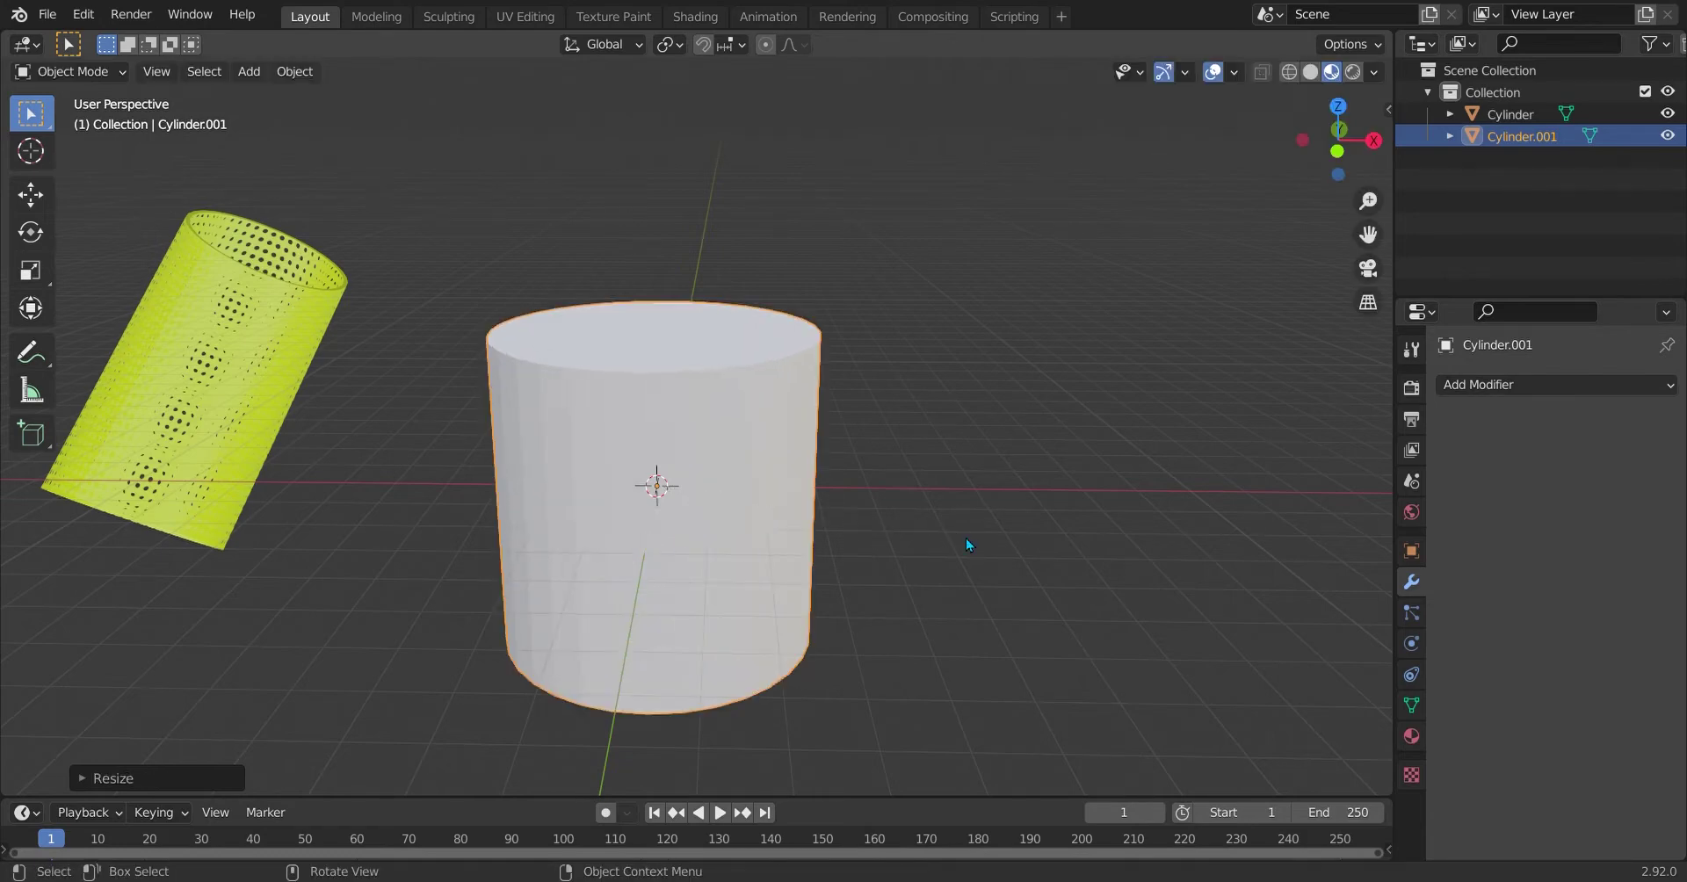
Step: Raise the new cylinder along the Z axis until its base sits about at ground level
{"action": "key", "text": "g"}
{"action": "key", "text": "z"}
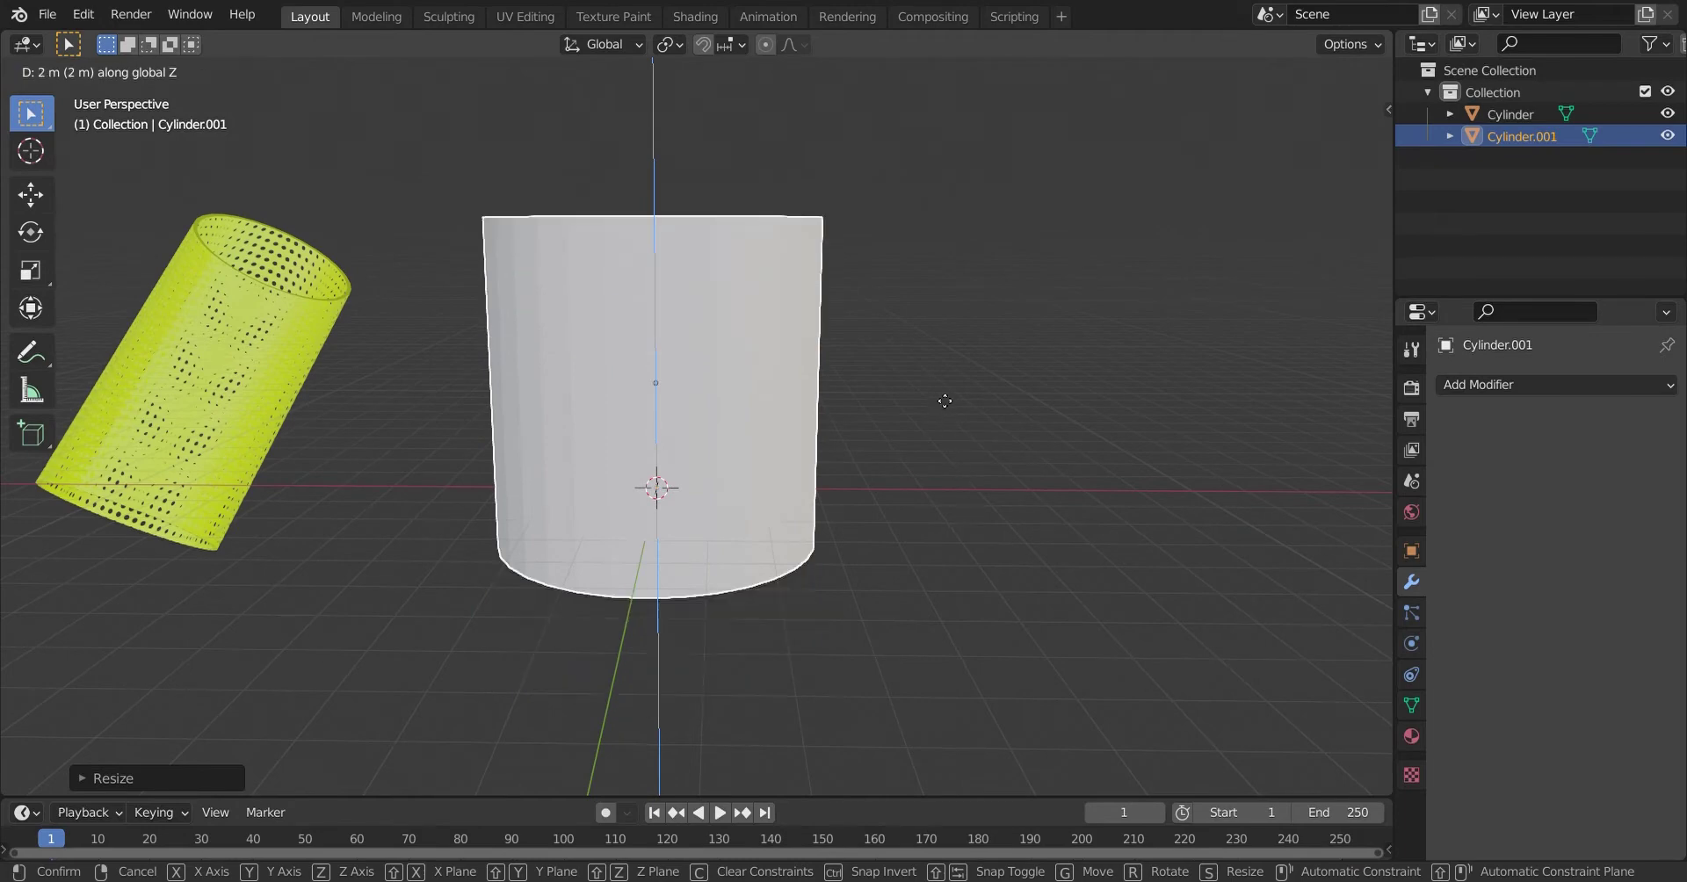
{"action": "left_click", "coordinate": [937, 337]}
{"action": "key", "text": "g"}
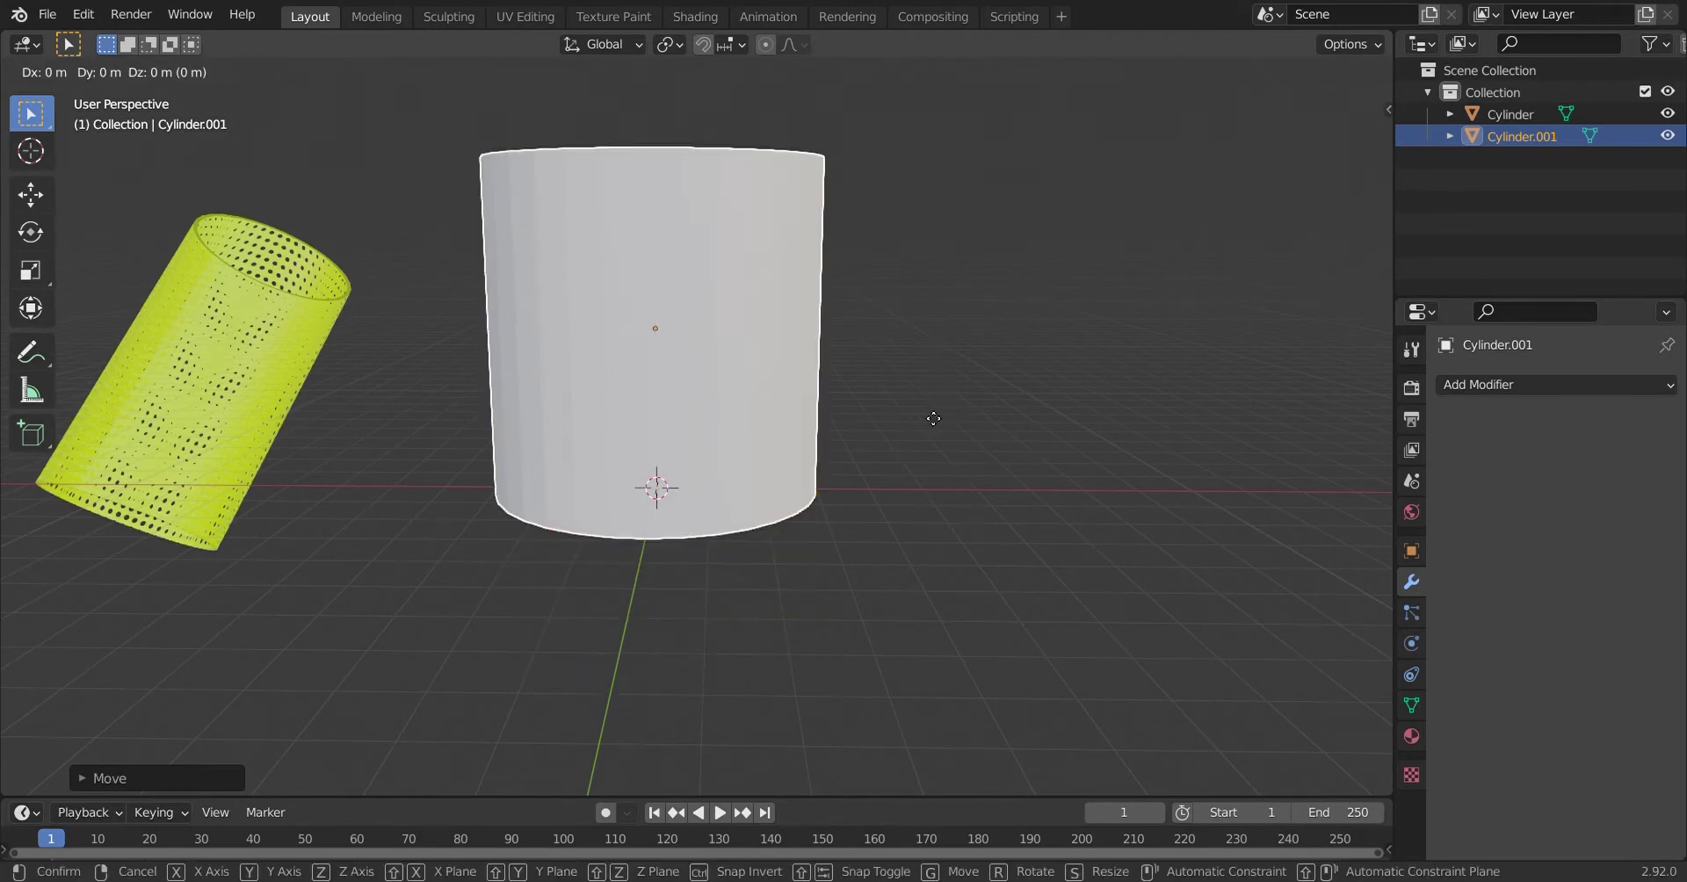
{"action": "left_click", "coordinate": [910, 471]}
{"action": "middle_click_drag", "start_coordinate": [910, 471], "coordinate": [938, 493]}
Step: In Edit Mode, select the new cylinder's bottom face and scale it down so the body tapers toward the base
{"action": "key", "text": "Tab"}
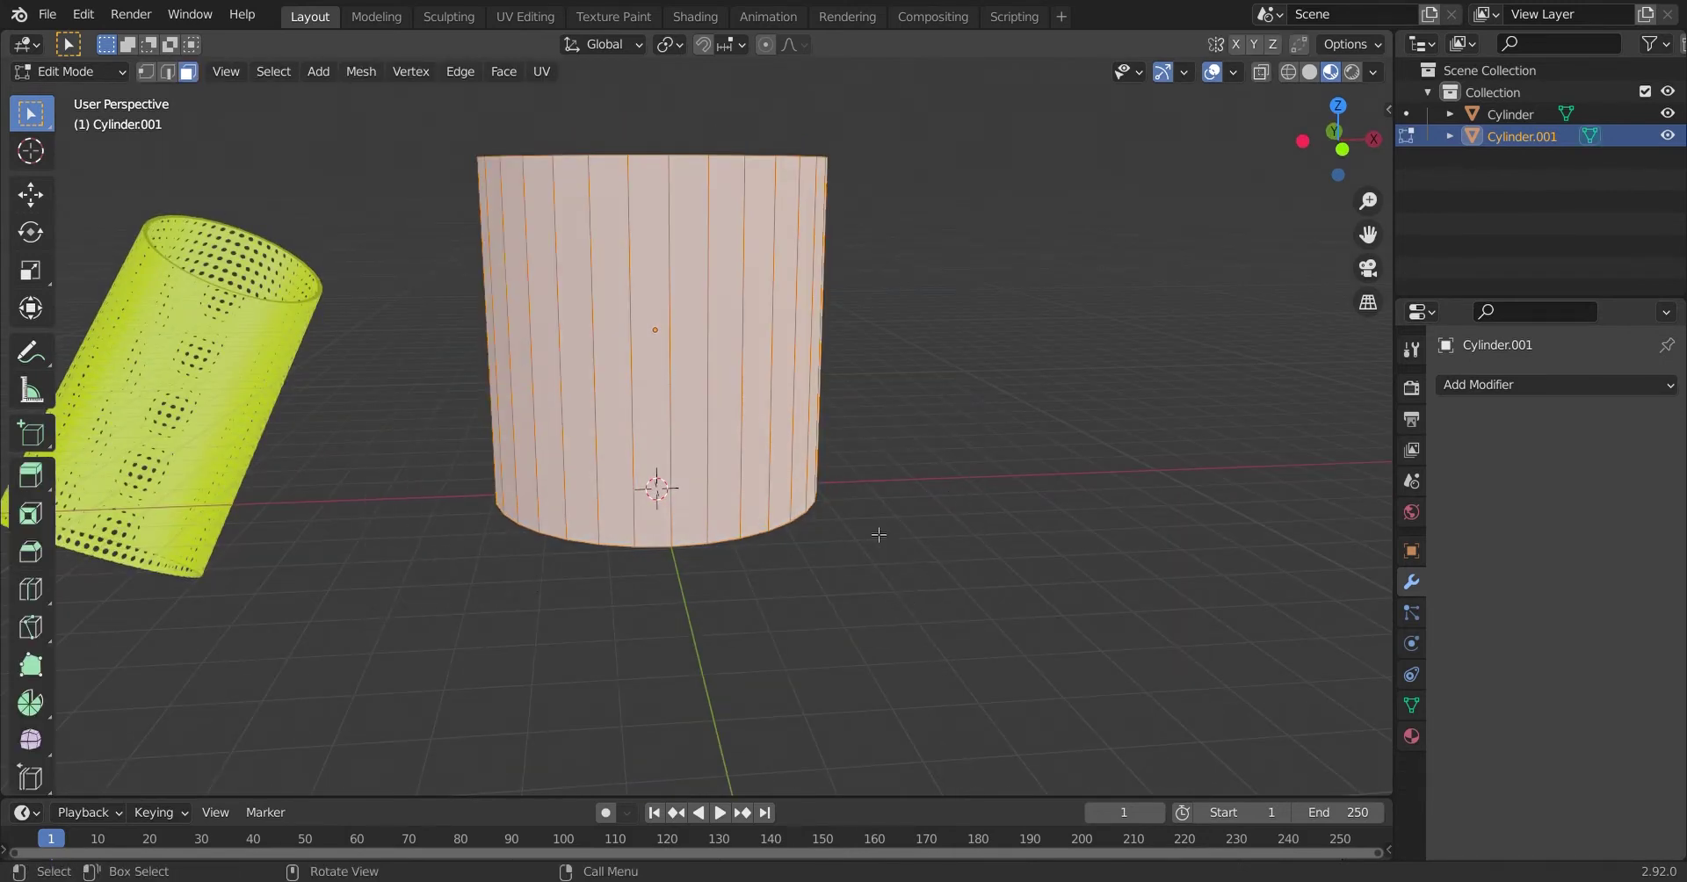
{"action": "middle_click_drag", "start_coordinate": [899, 620], "coordinate": [905, 527]}
{"action": "left_click", "coordinate": [667, 492]}
{"action": "middle_click_drag", "start_coordinate": [971, 395], "coordinate": [1156, 576]}
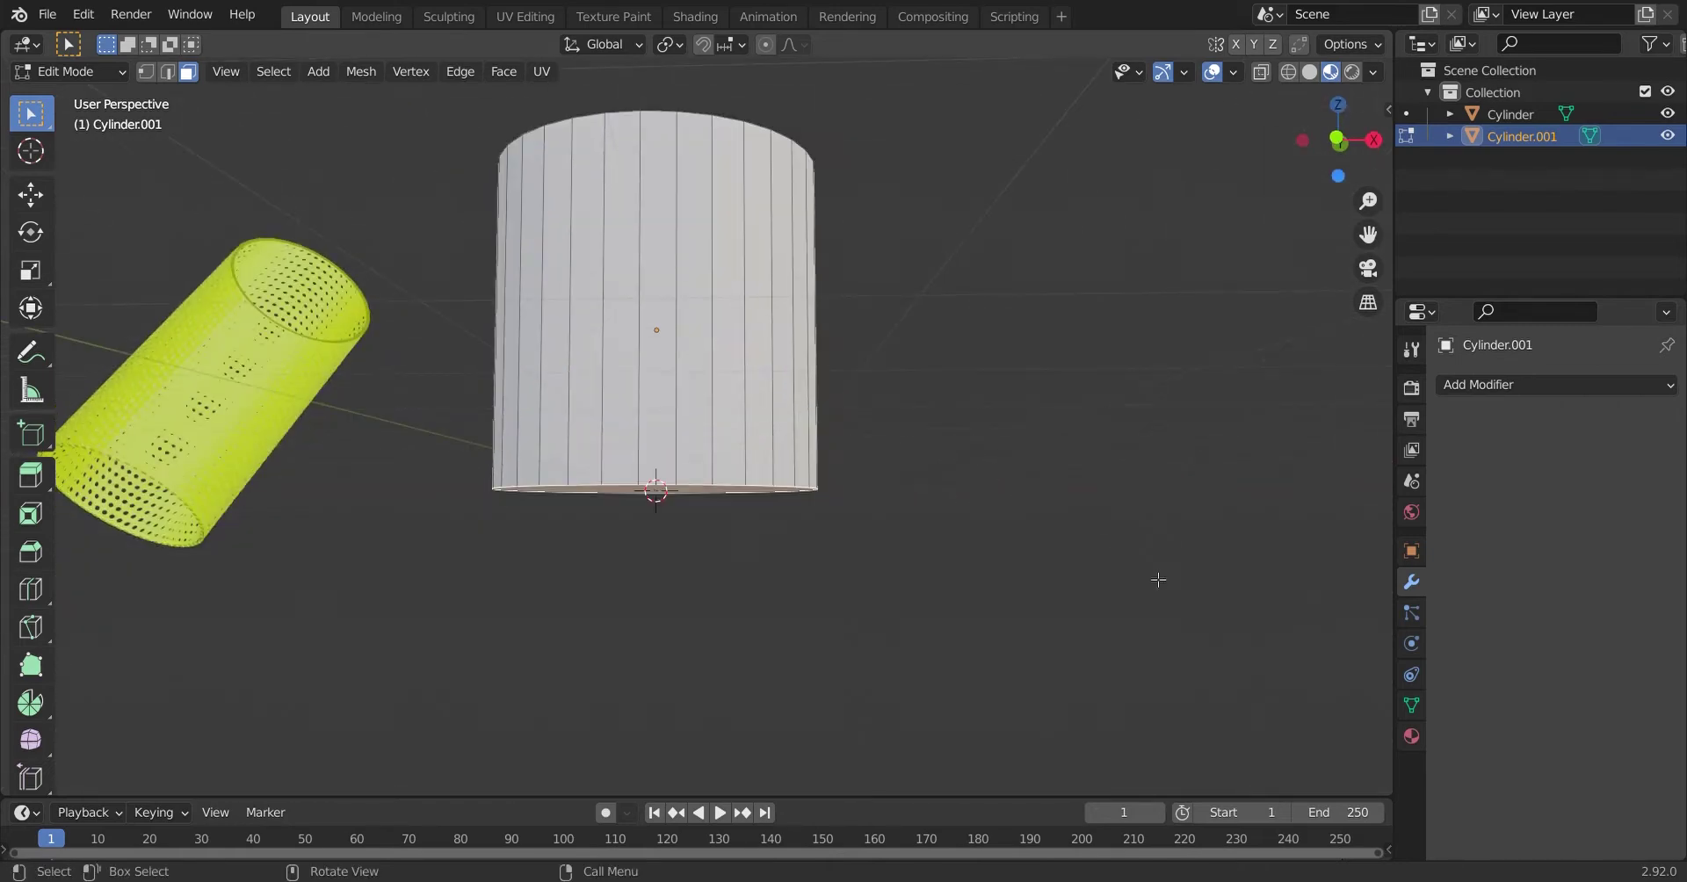
{"action": "key", "text": "s"}
{"action": "left_click", "coordinate": [886, 516]}
{"action": "middle_click_drag", "start_coordinate": [885, 516], "coordinate": [933, 588]}
{"action": "key", "text": "s"}
{"action": "key", "text": "Escape"}
{"action": "scroll", "coordinate": [933, 588], "scroll_direction": "up", "scroll_amount": 2}
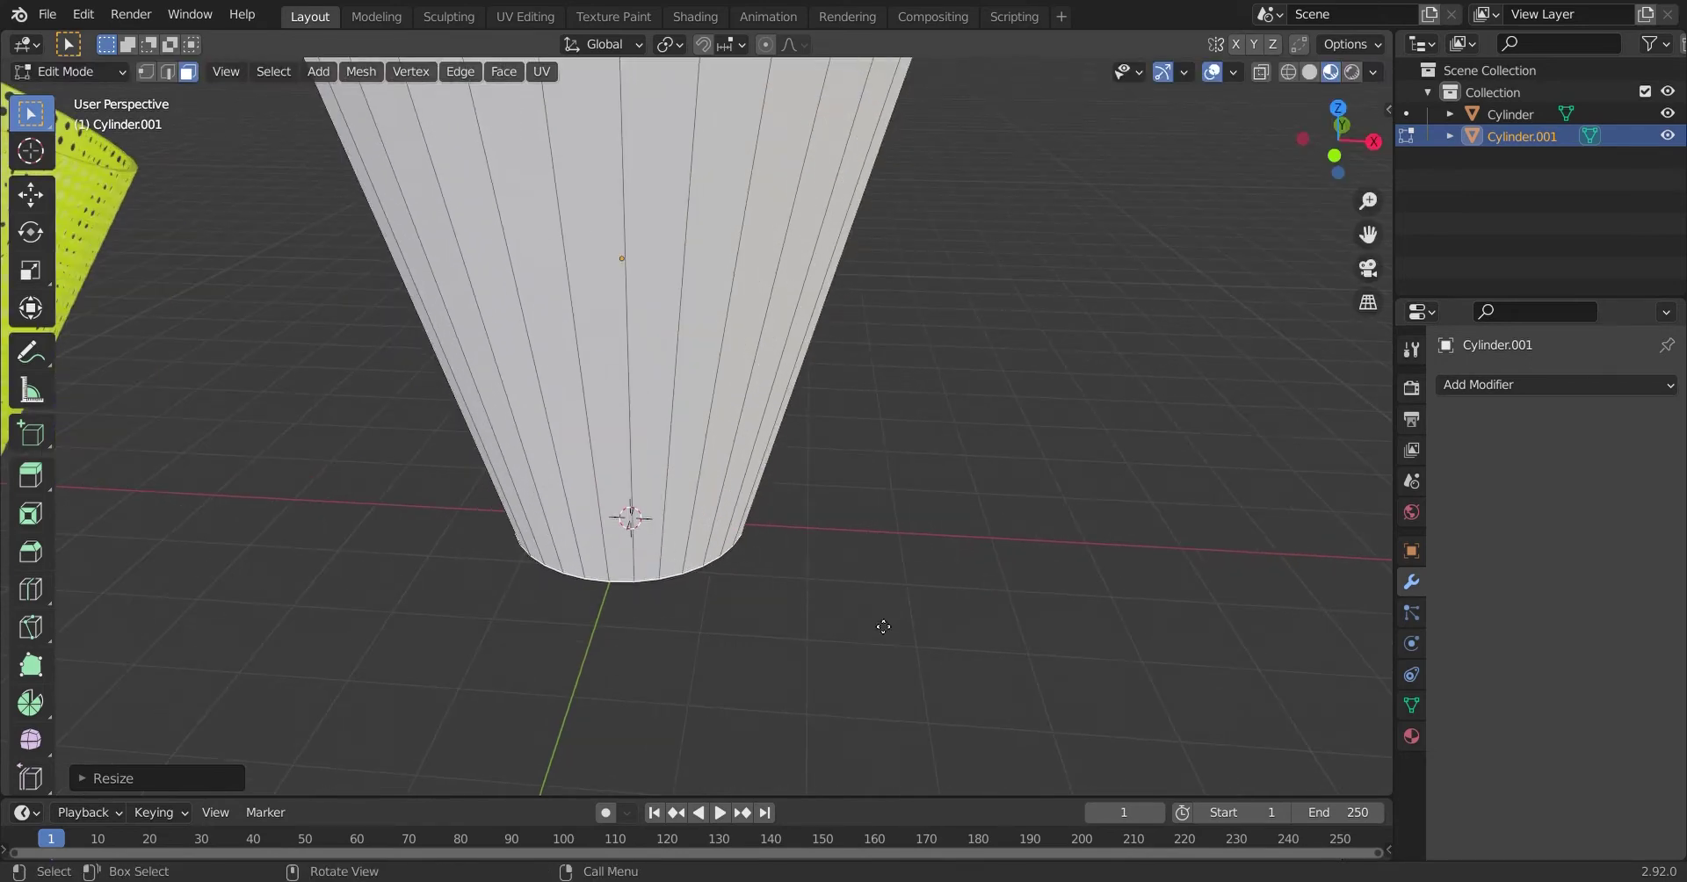
{"action": "key", "text": "e"}
{"action": "key", "text": "Escape"}
{"action": "key", "text": "ctrl+z"}
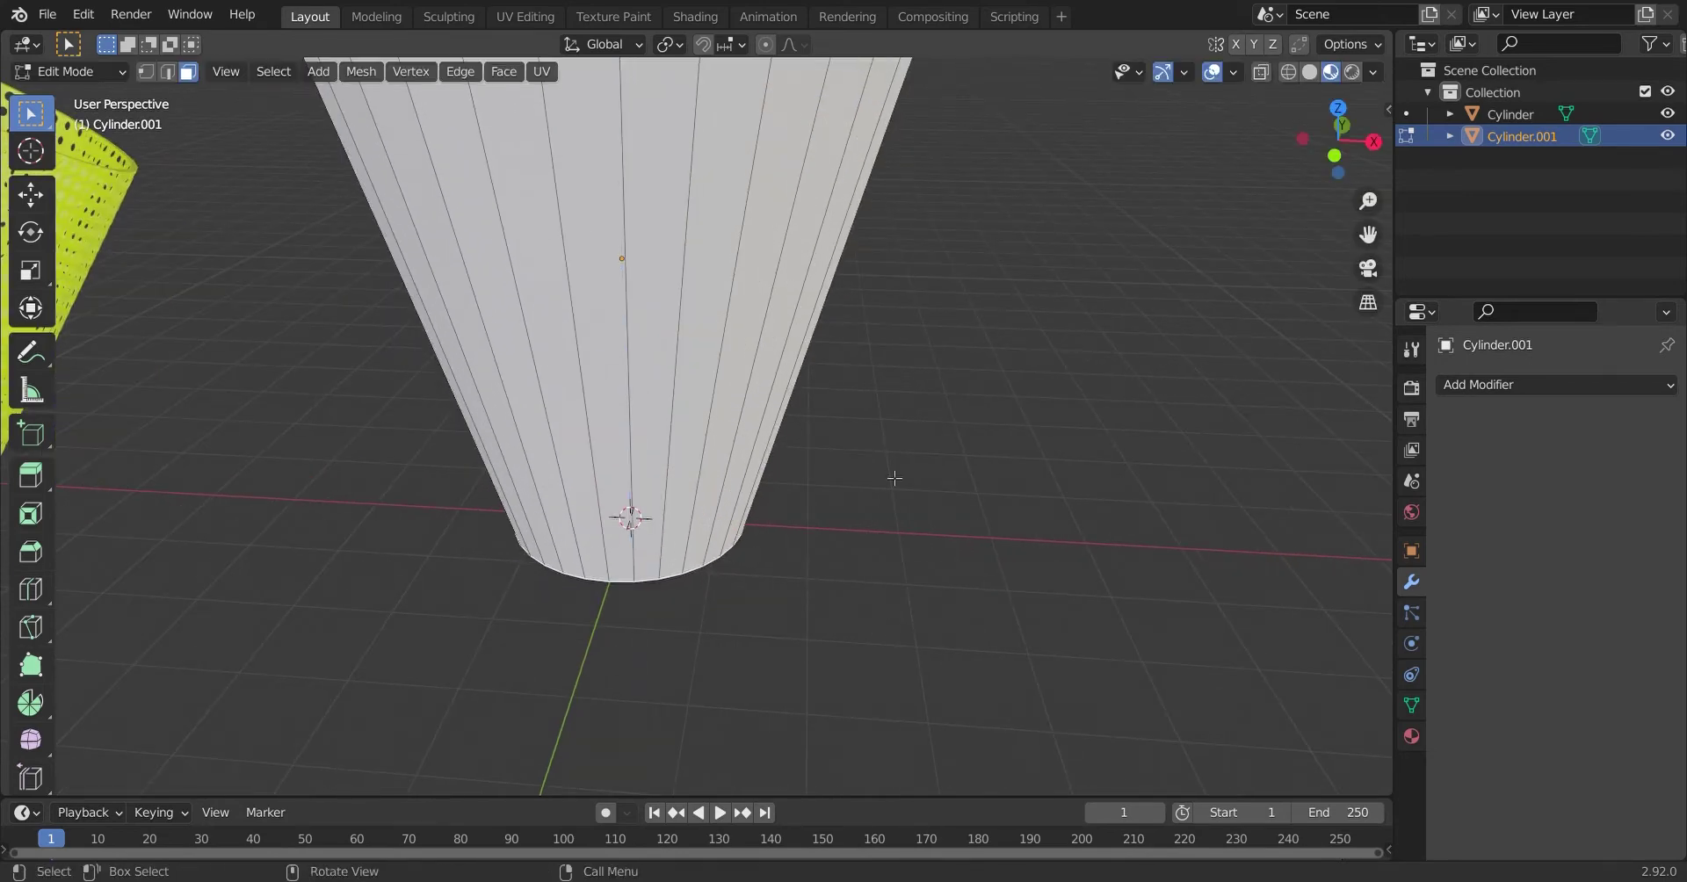
{"action": "key", "text": "ctrl+e"}
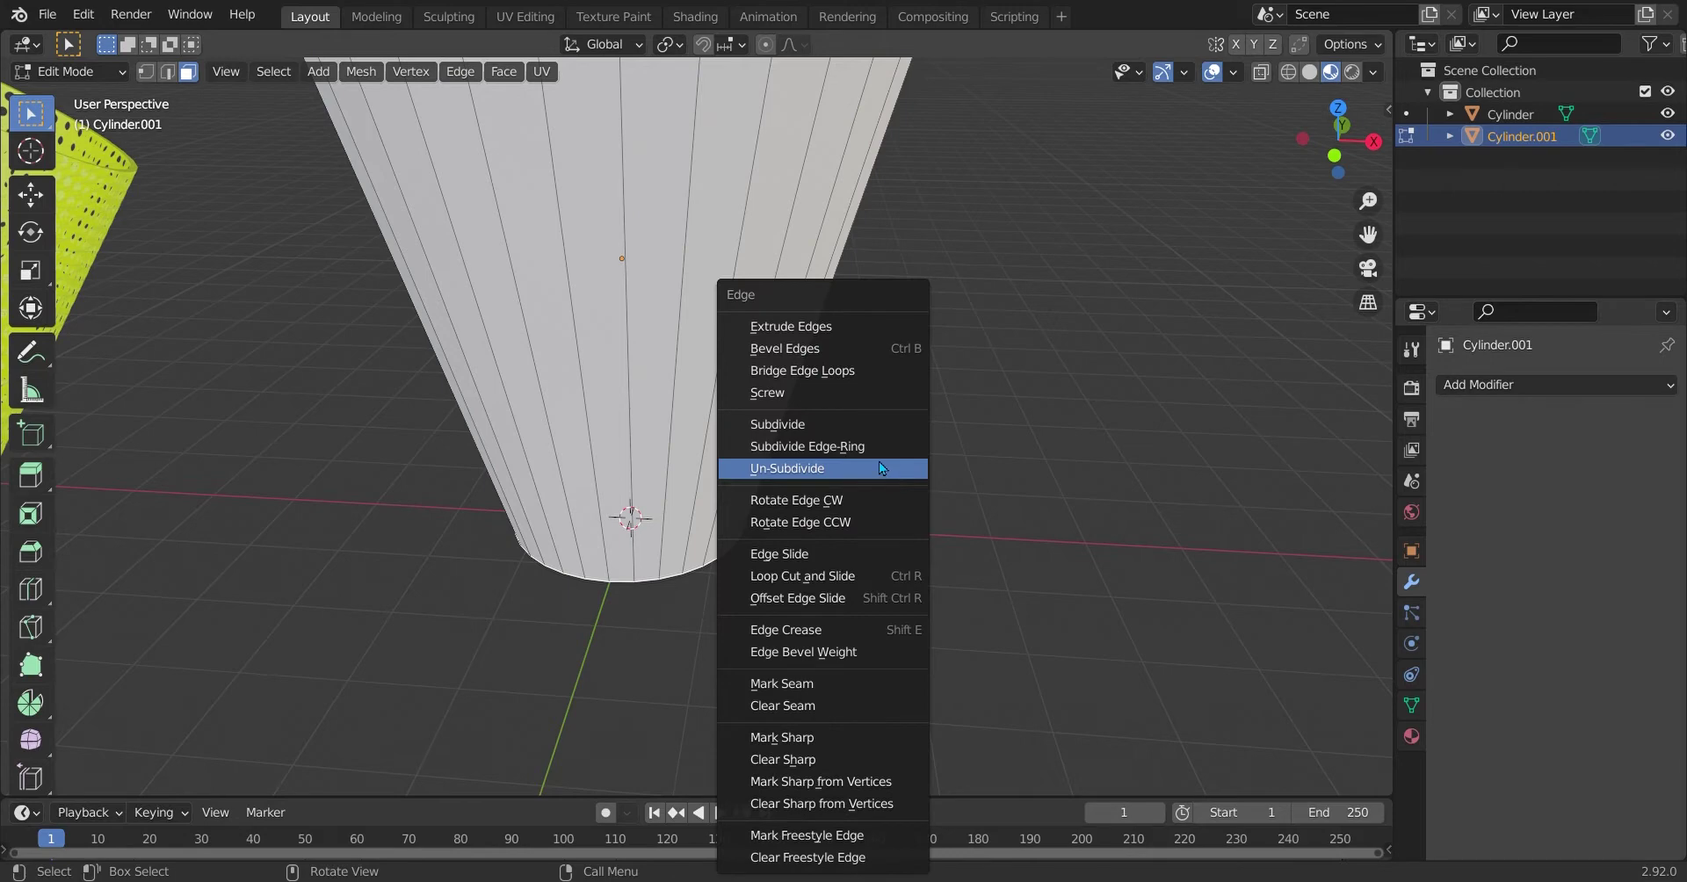
{"action": "left_click", "coordinate": [854, 333]}
{"action": "key", "text": "Escape"}
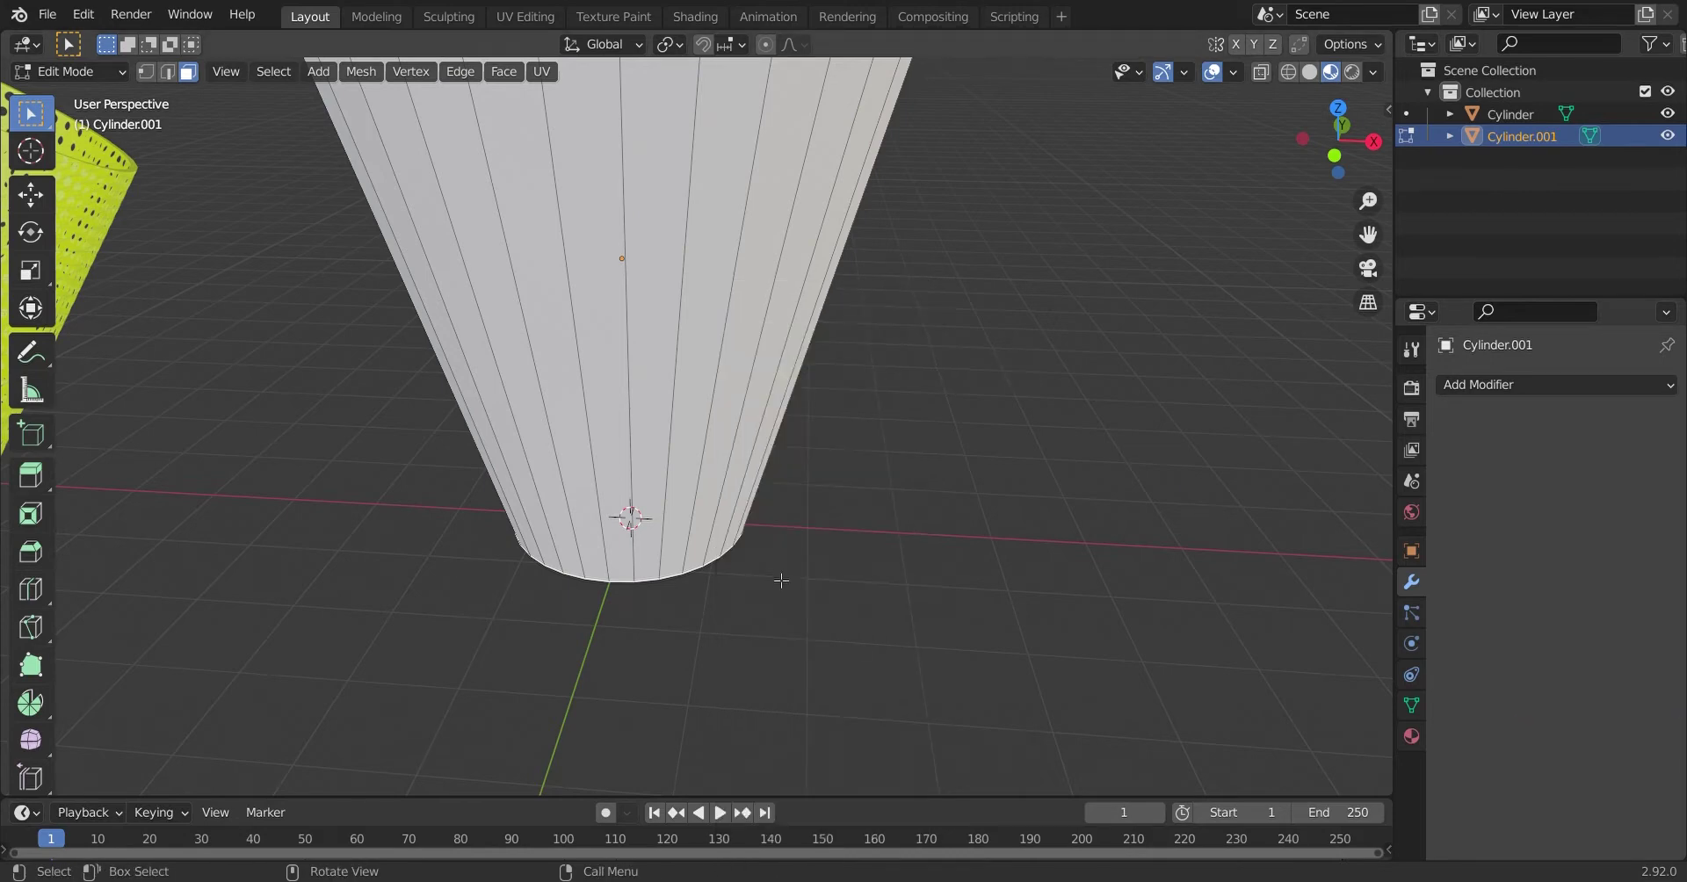
{"action": "key", "text": "e"}
{"action": "key", "text": "Escape"}
Step: Try to extrude the tapered cylinder's bottom face along its normals by about 0.64 m
{"action": "key", "text": "alt+e"}
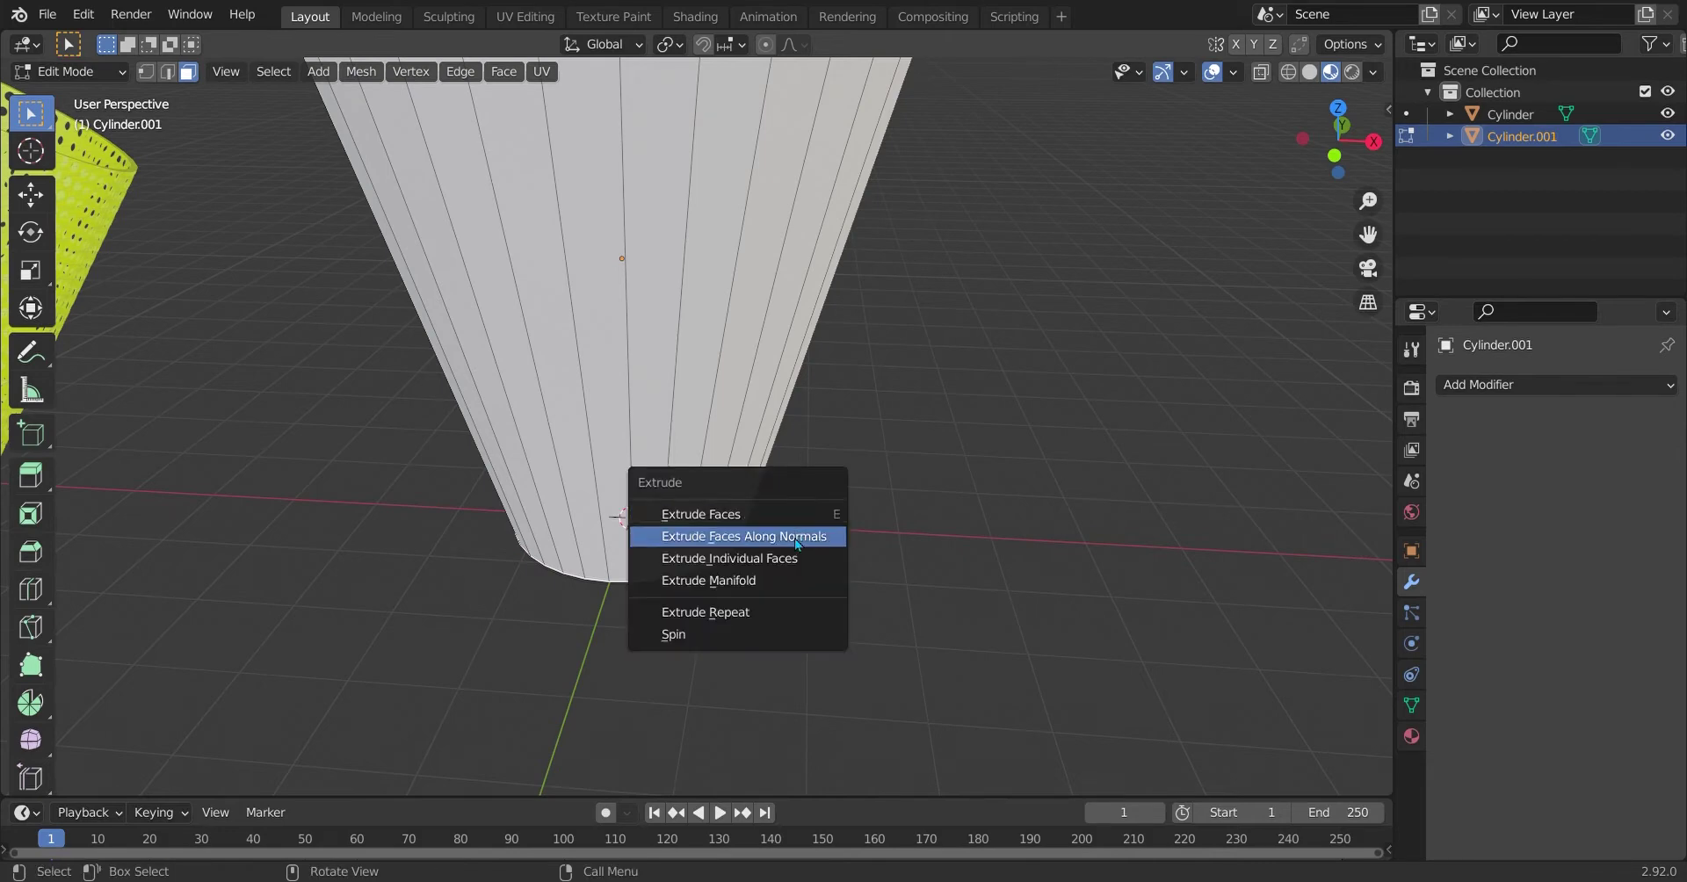
{"action": "left_click", "coordinate": [794, 540]}
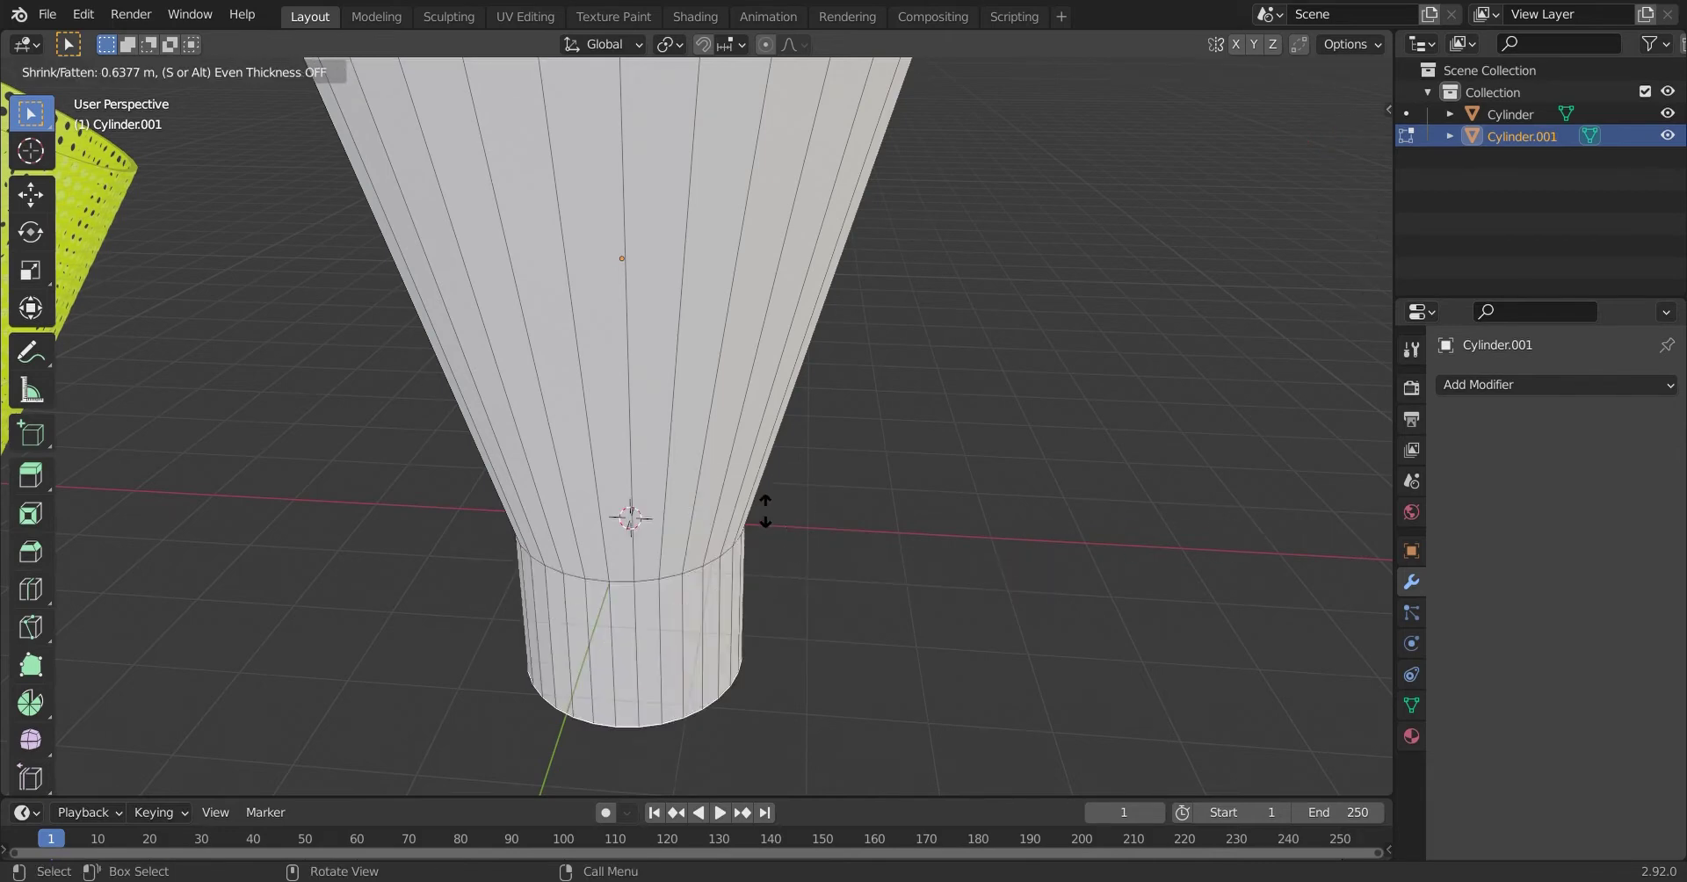
{"action": "left_click", "coordinate": [922, 591]}
Step: Switch to edge selection and select the edge loop around the tapered cylinder's bottom rim
{"action": "middle_click_drag", "start_coordinate": [784, 562], "coordinate": [762, 558]}
{"action": "key", "text": "2"}
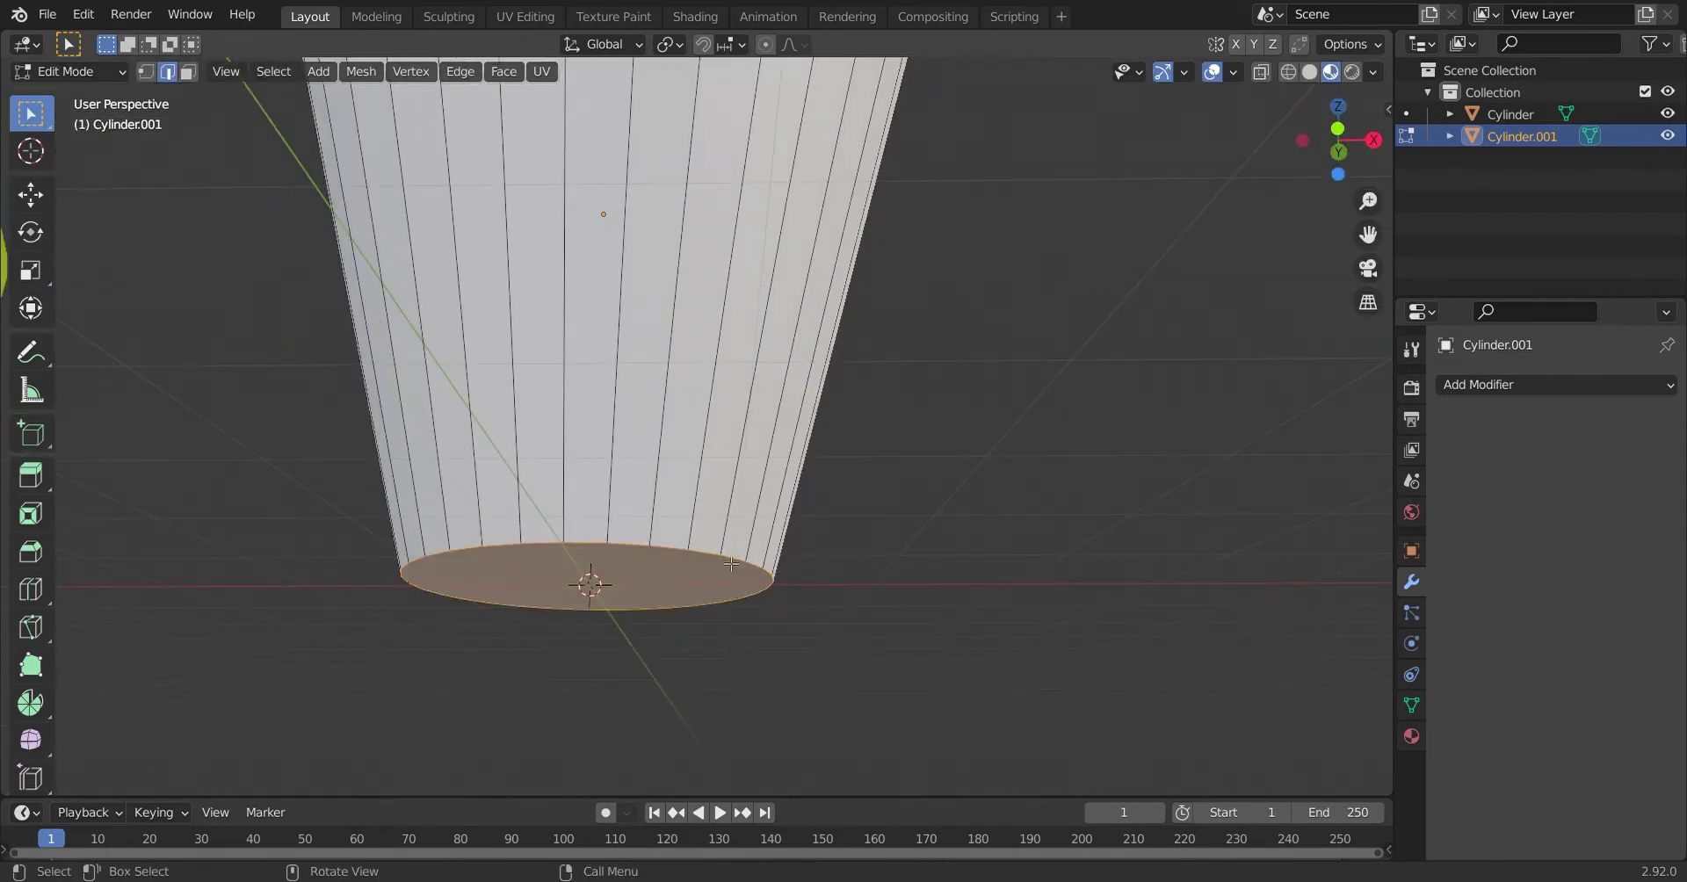
{"action": "left_click", "coordinate": [731, 563]}
{"action": "scroll", "coordinate": [791, 628], "scroll_direction": "up", "scroll_amount": 3}
{"action": "left_click", "coordinate": [686, 696], "text": "alt"}
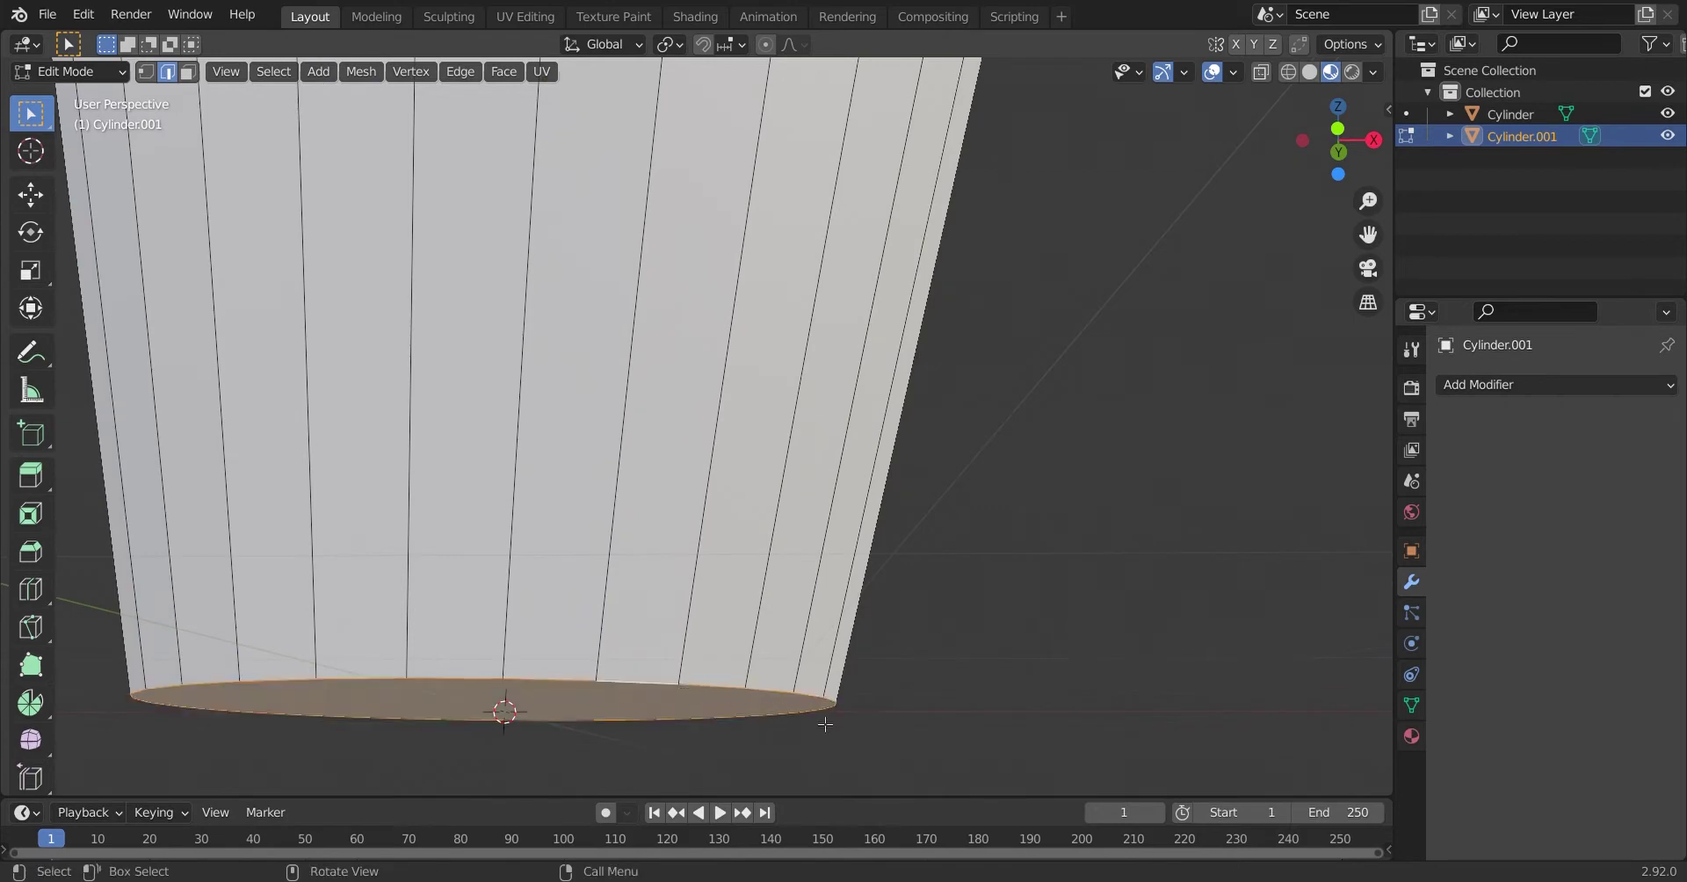
{"action": "middle_click_drag", "start_coordinate": [826, 716], "coordinate": [865, 457]}
{"action": "scroll", "coordinate": [875, 425], "scroll_direction": "down", "scroll_amount": 3}
{"action": "middle_click_drag", "start_coordinate": [835, 512], "coordinate": [703, 175]}
Step: Set the transform orientation to Local and try a plain extrusion of the bottom edge loop
{"action": "left_click", "coordinate": [605, 44]}
{"action": "left_click", "coordinate": [615, 134]}
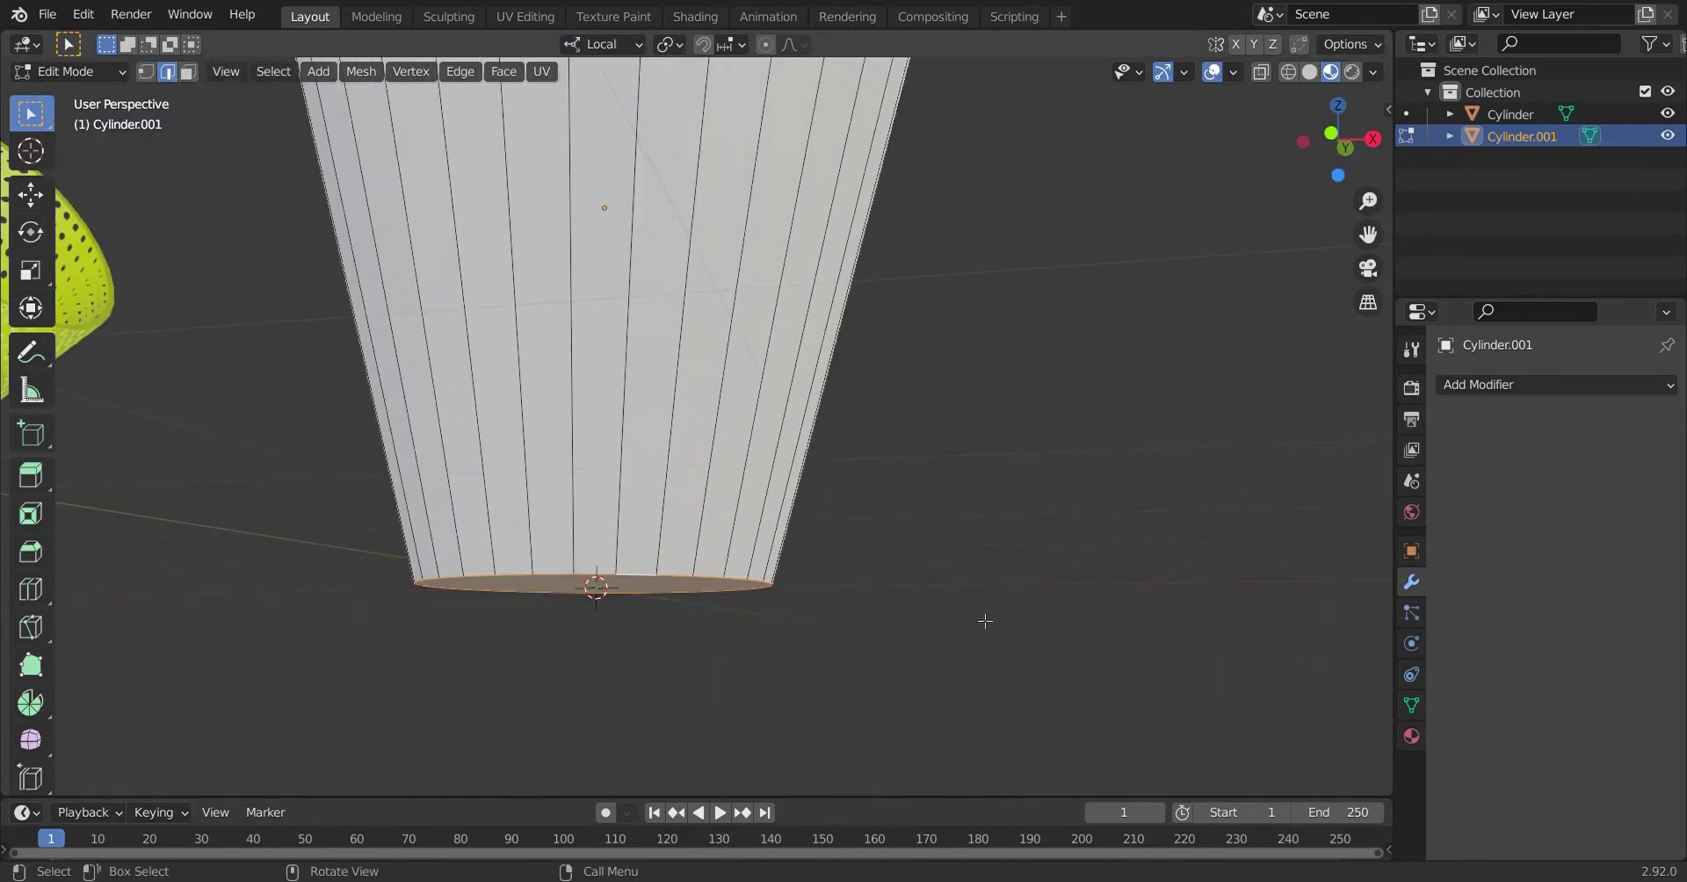
{"action": "middle_click_drag", "start_coordinate": [984, 621], "coordinate": [990, 621]}
{"action": "key", "text": "e"}
{"action": "right_click", "coordinate": [1057, 649]}
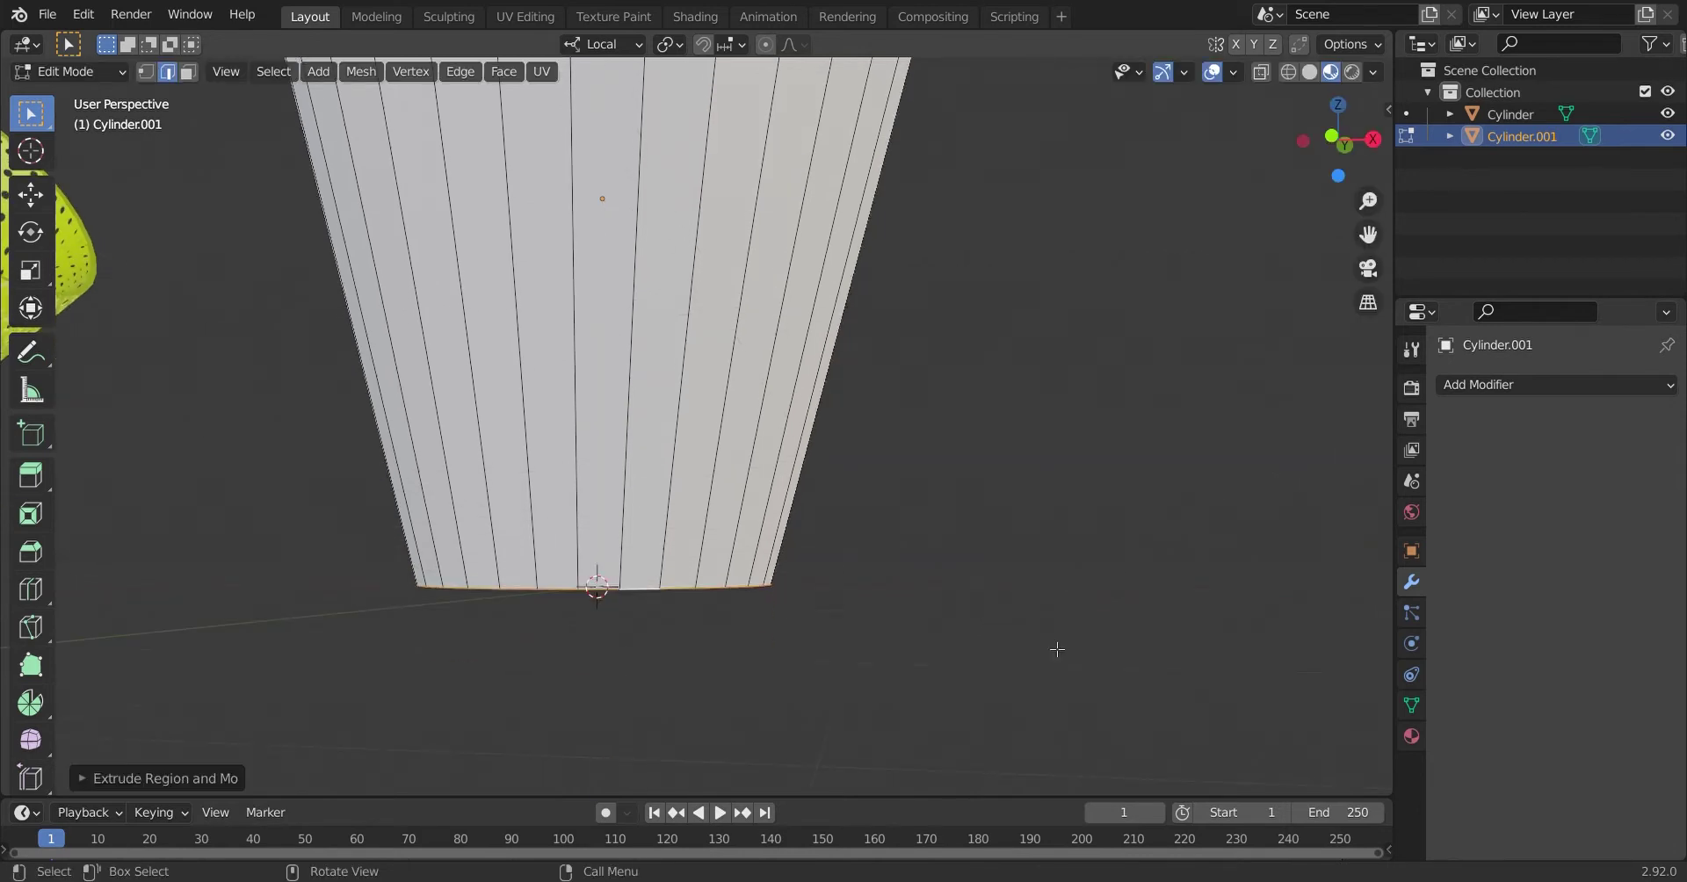
Step: Try to extrude the bottom rim selection along its normals by about 0.12 m
{"action": "key", "text": "alt+e"}
{"action": "left_click", "coordinate": [1057, 649]}
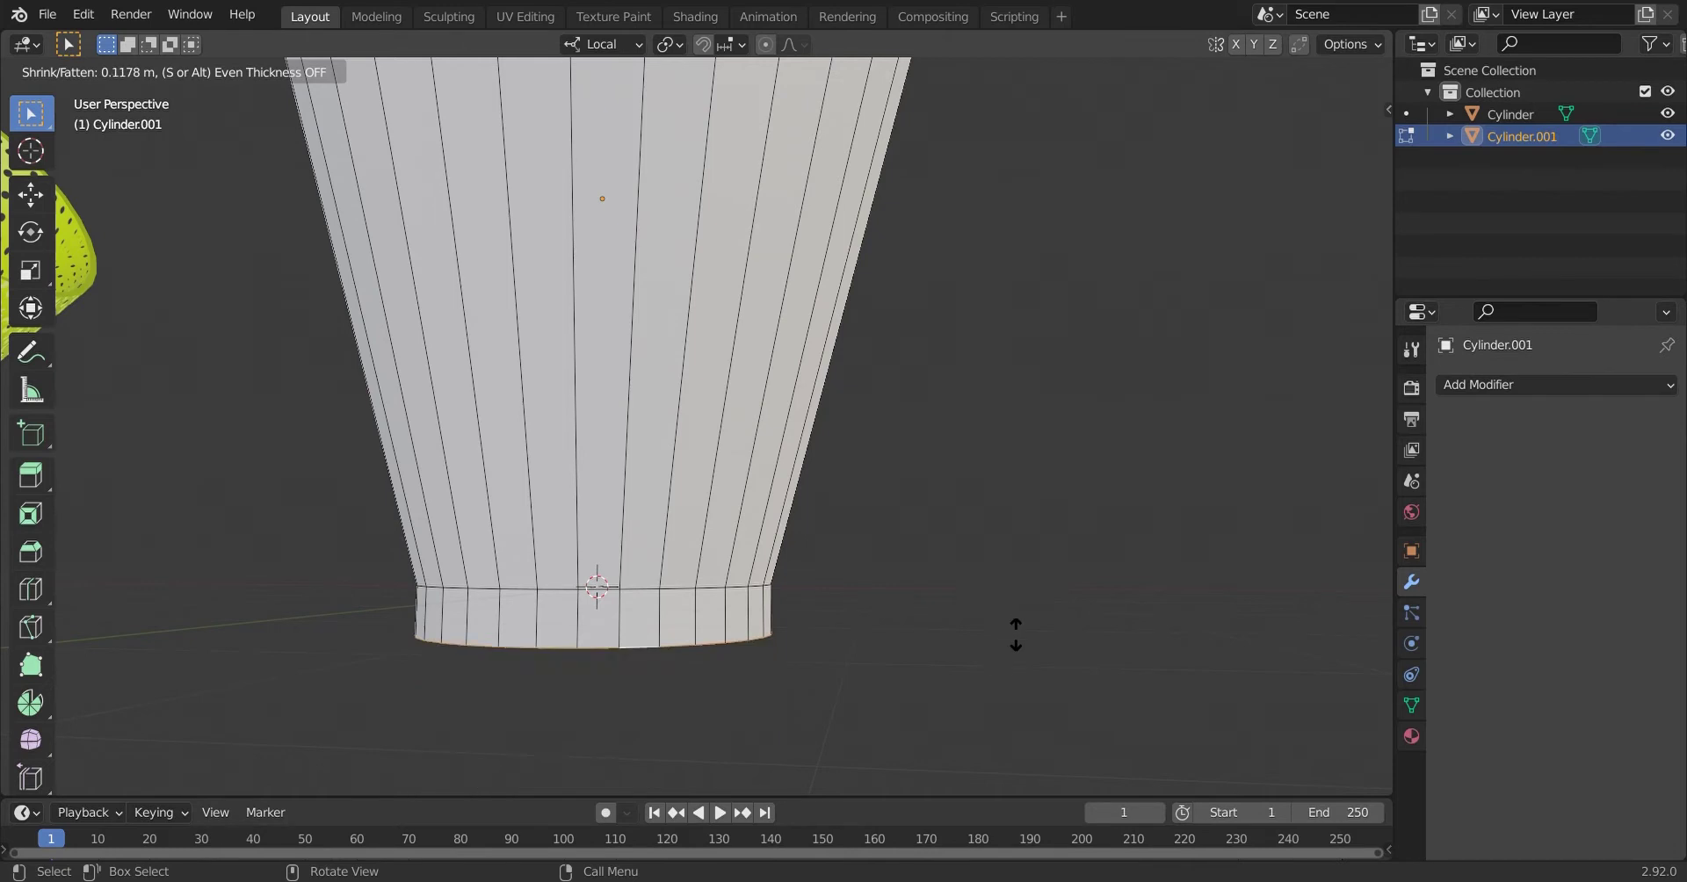
{"action": "right_click", "coordinate": [1015, 634]}
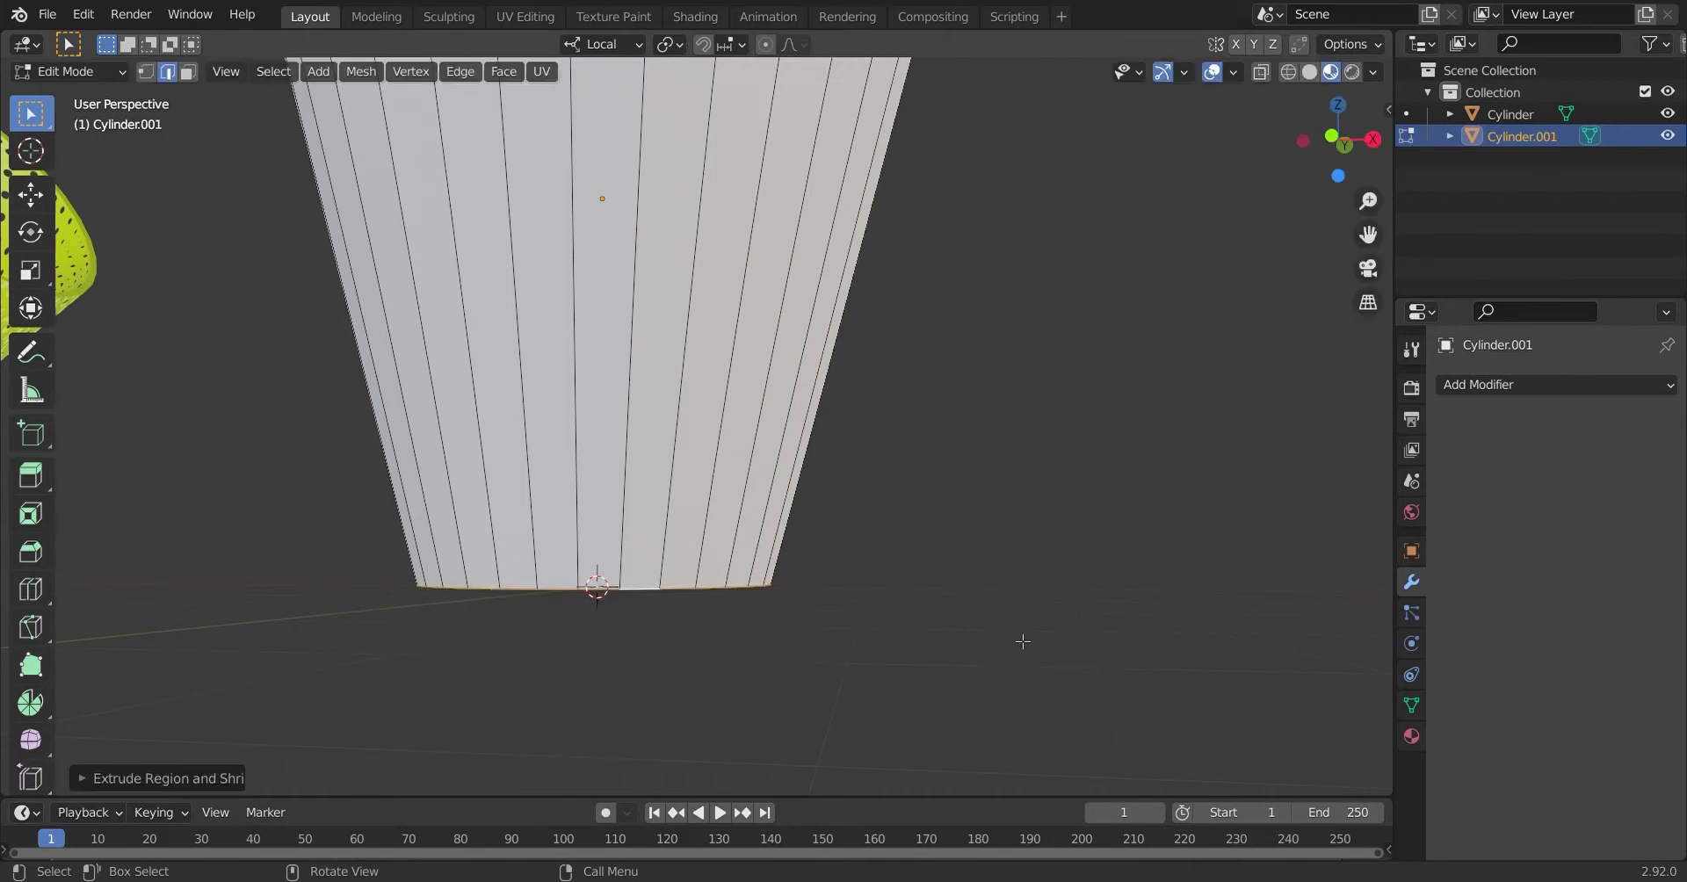
Step: Try pulling the bottom face downward with the Extrude Individual tool, undo the extrusion and return to the Select Box tool
{"action": "right_click", "coordinate": [39, 495]}
{"action": "key", "text": "Escape"}
{"action": "left_click_drag", "start_coordinate": [39, 492], "coordinate": [217, 612]}
{"action": "left_click_drag", "start_coordinate": [596, 706], "coordinate": [723, 662]}
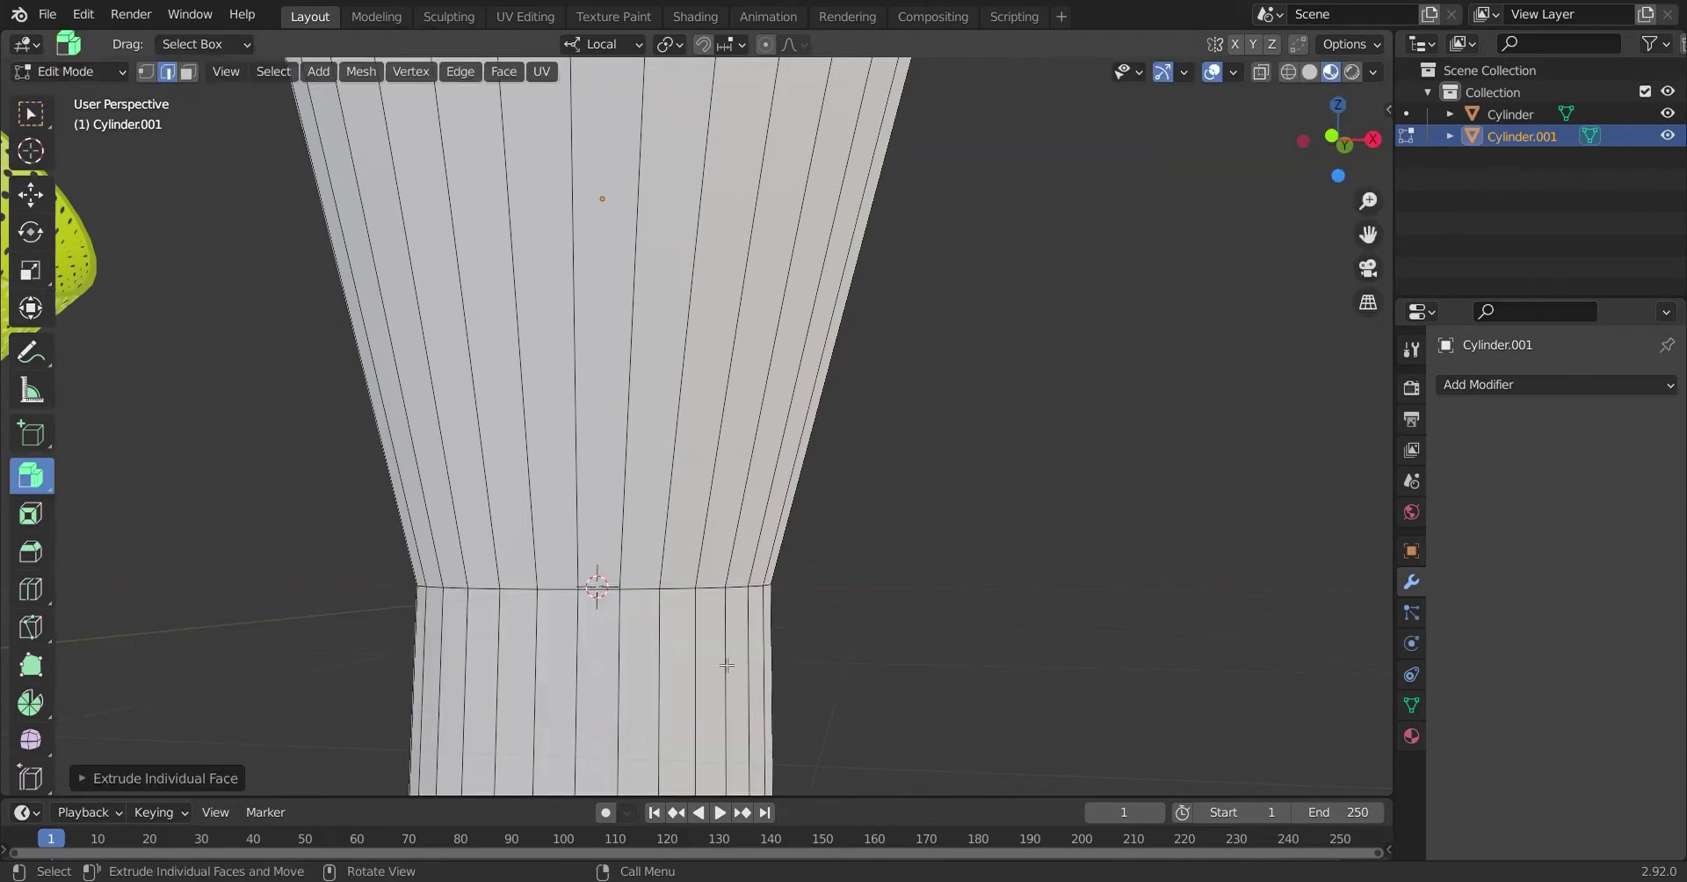
{"action": "key", "text": "ctrl+z"}
{"action": "left_click", "coordinate": [31, 113]}
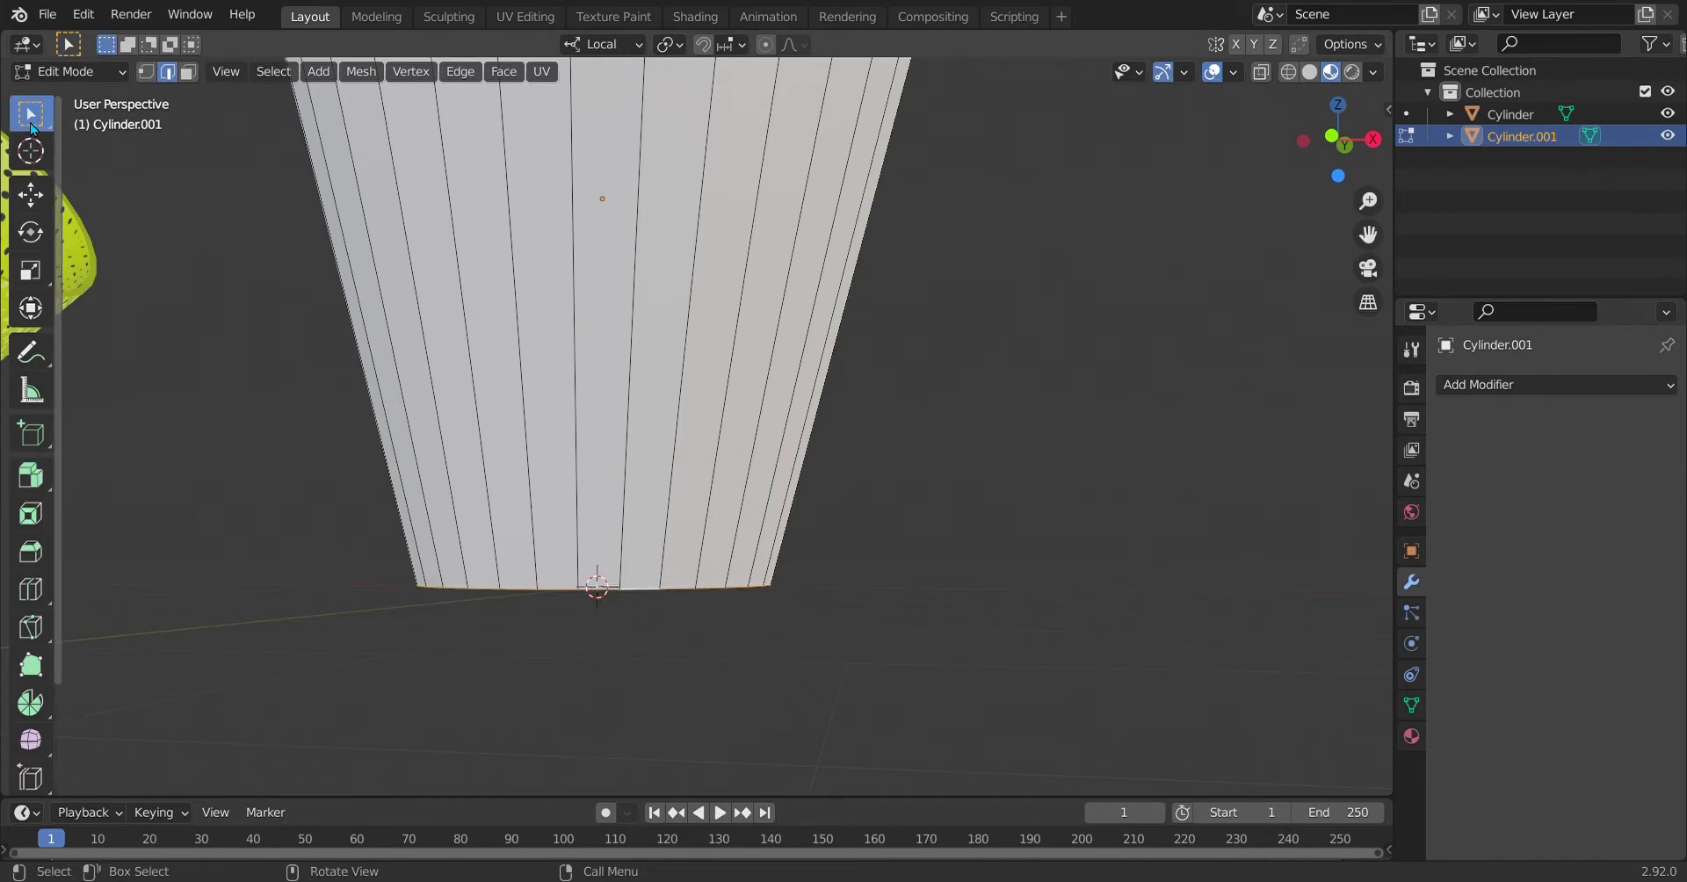
{"action": "middle_click_drag", "start_coordinate": [680, 364], "coordinate": [728, 457]}
{"action": "left_click", "coordinate": [689, 628]}
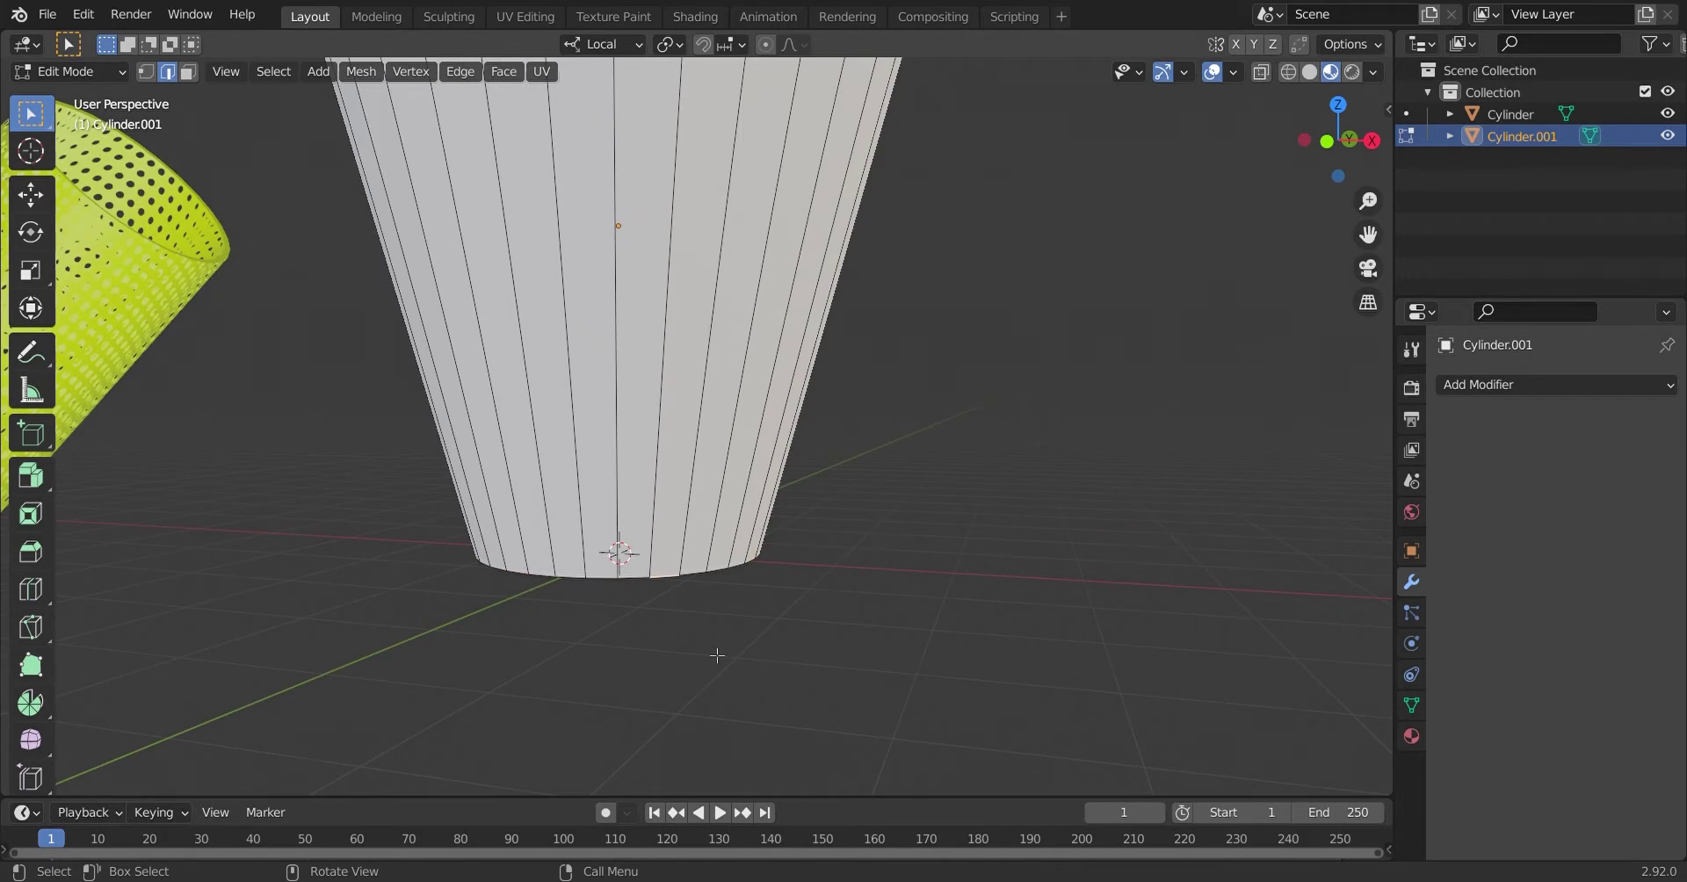
{"action": "key", "text": "e"}
{"action": "right_click", "coordinate": [910, 727]}
{"action": "key", "text": "ctrl+z"}
Step: Set the transform pivot point to Individual Origins, reselect the bottom edge loop and try a plain extrusion
{"action": "left_click", "coordinate": [670, 44]}
{"action": "left_click", "coordinate": [747, 117]}
{"action": "left_click", "coordinate": [710, 572], "text": "alt"}
{"action": "key", "text": "e"}
{"action": "key", "text": "Escape"}
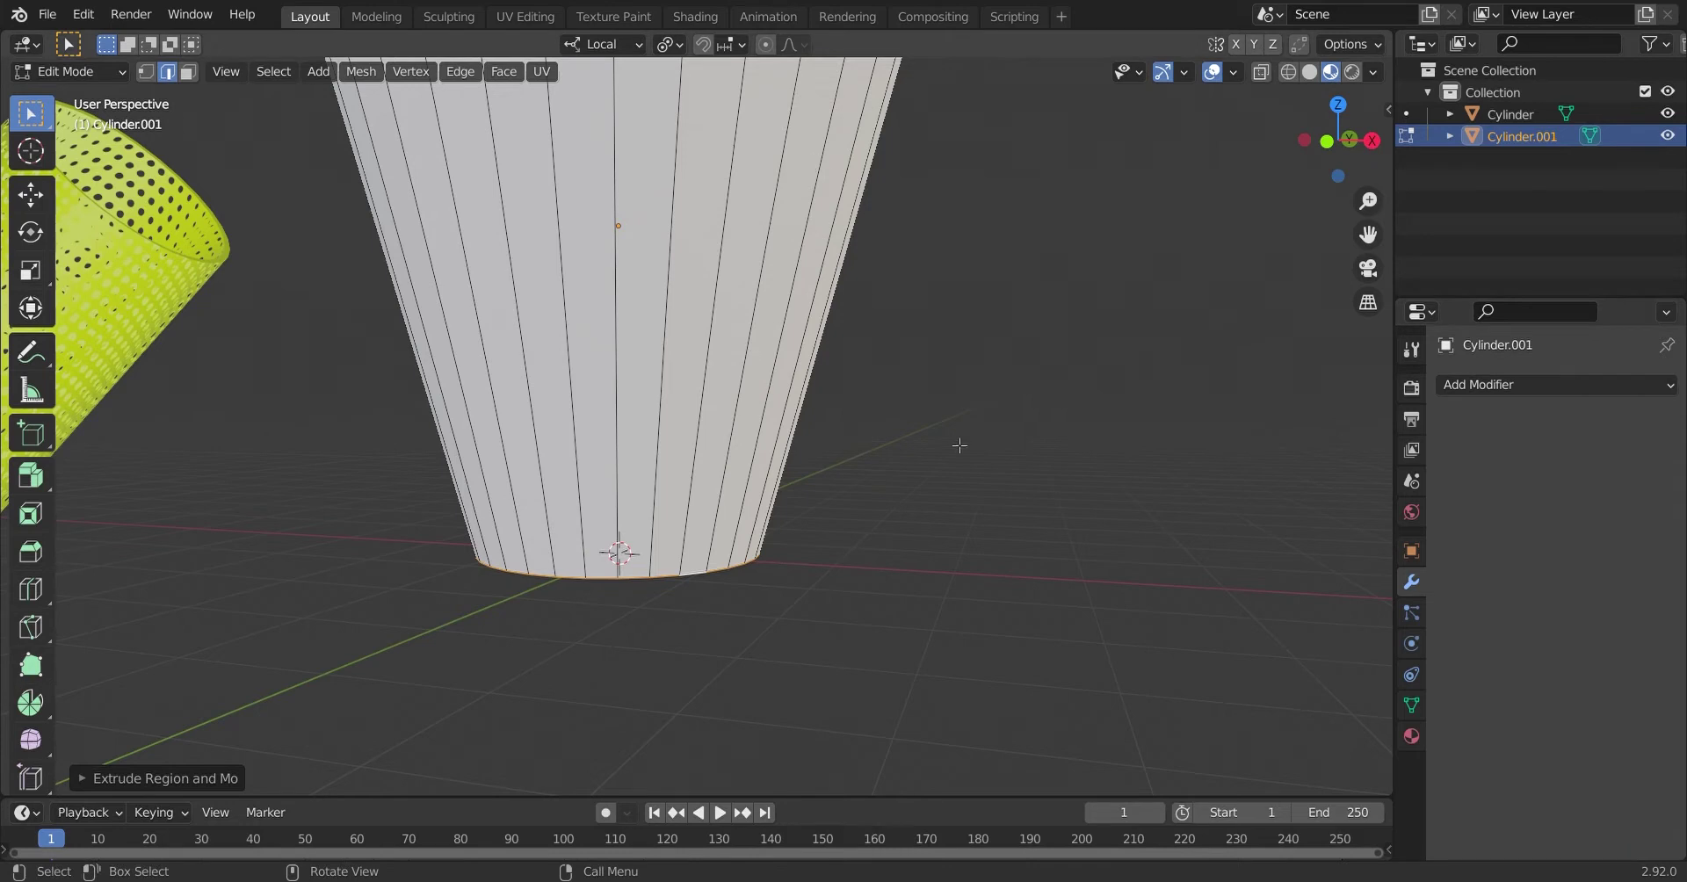
Step: Try to extrude the bottom edge loop freely downward by about 0.15 m and undo it
{"action": "key", "text": "alt+e"}
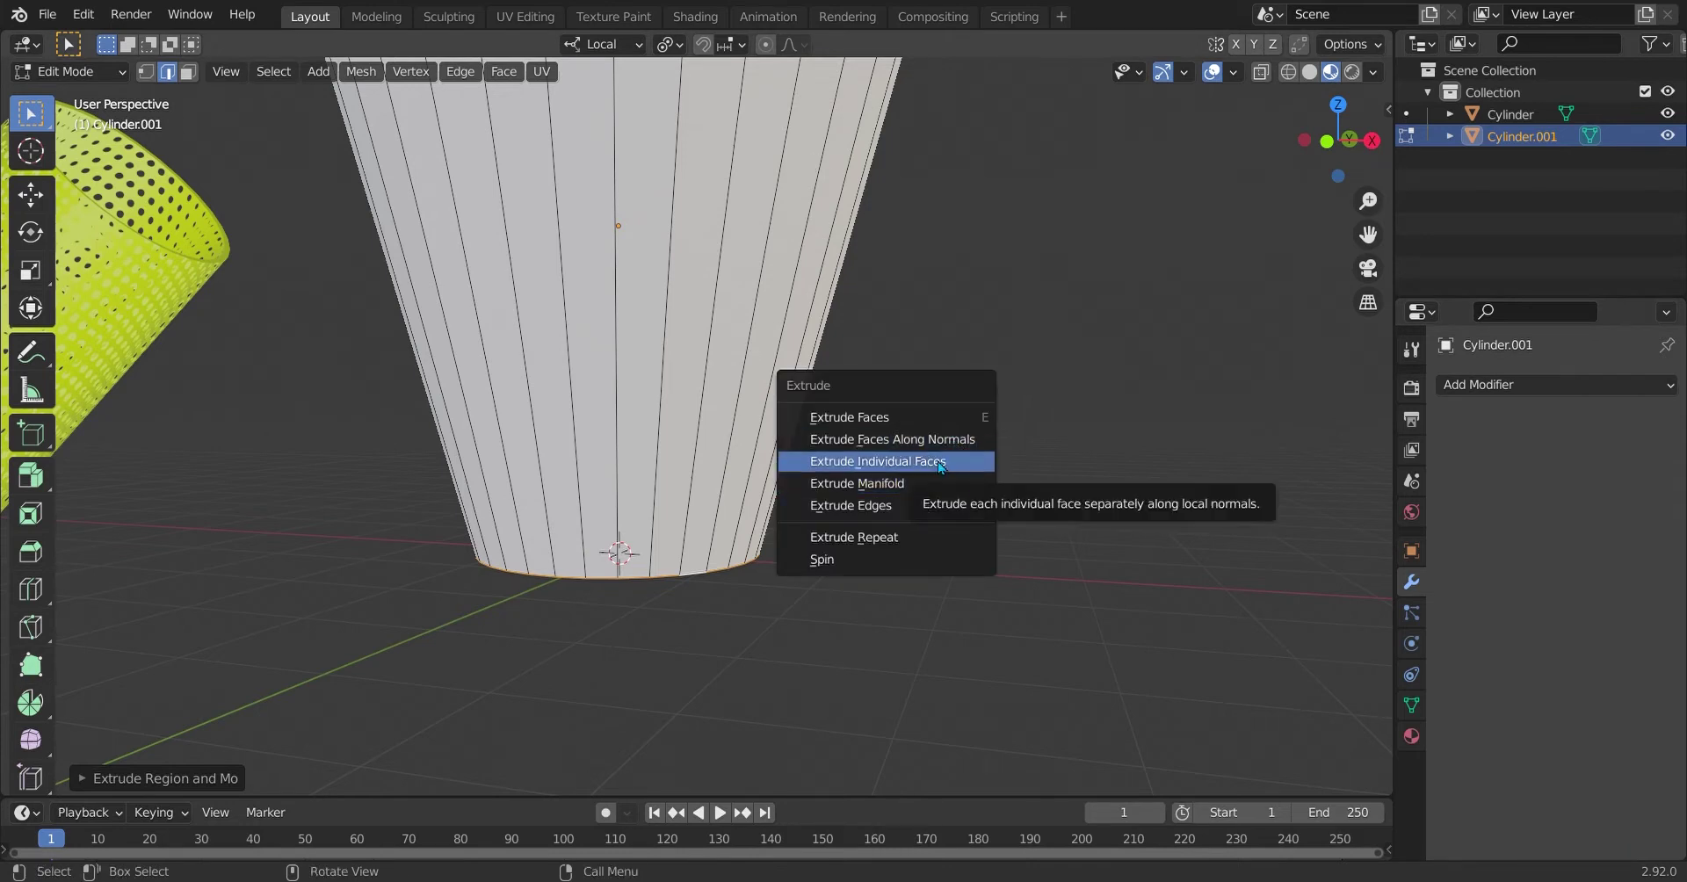
{"action": "left_click", "coordinate": [933, 485]}
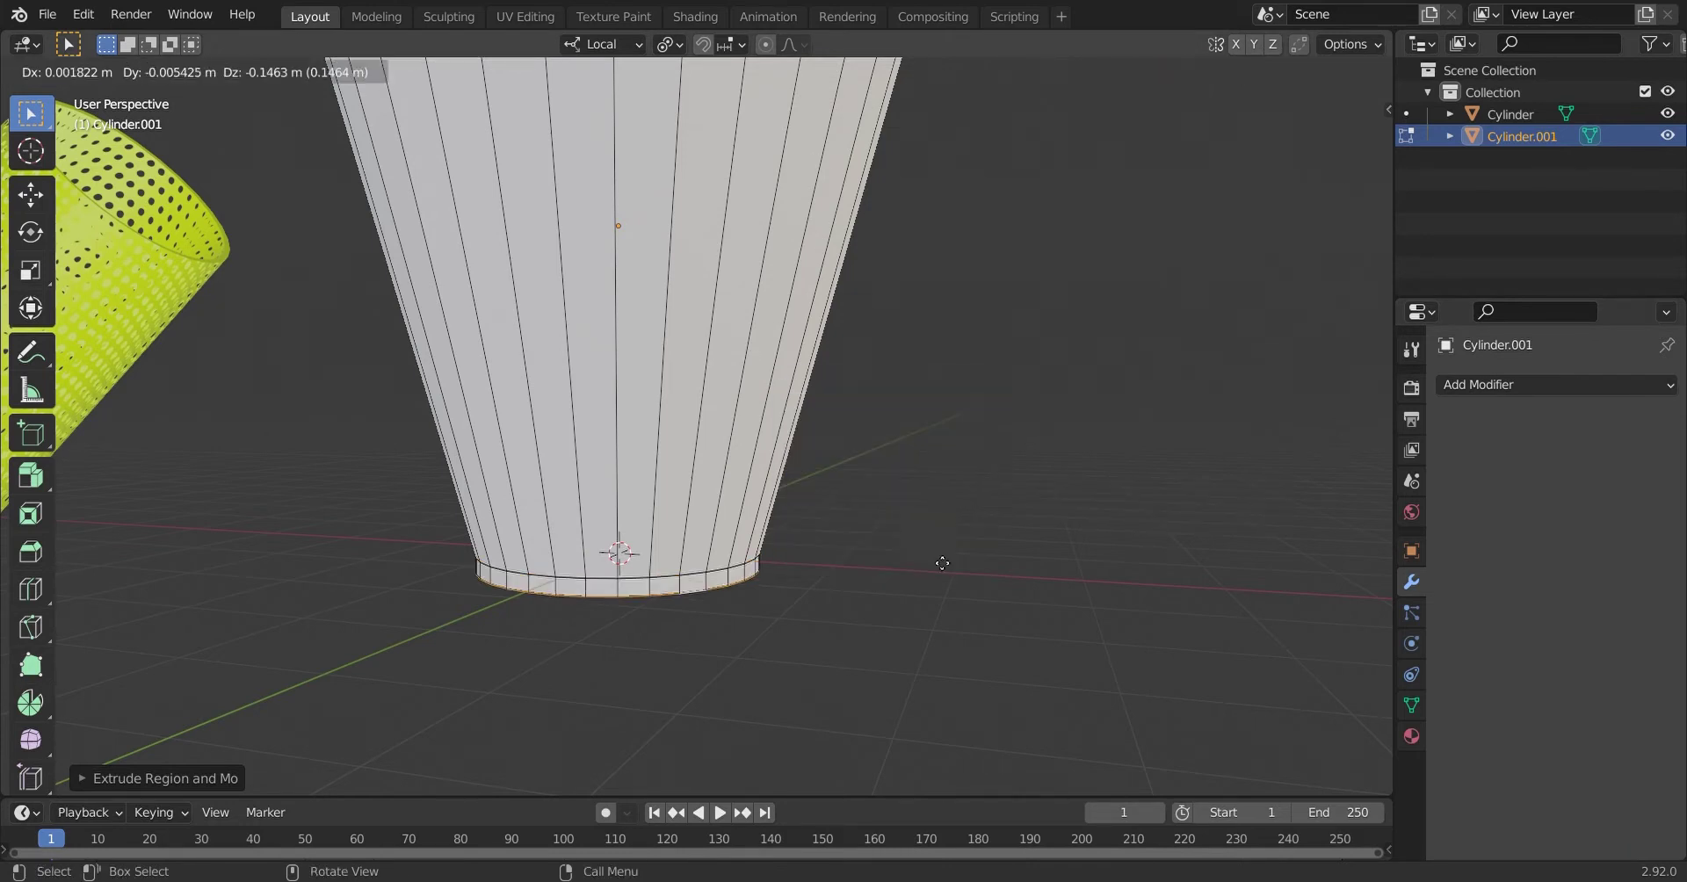
{"action": "right_click", "coordinate": [971, 588]}
{"action": "key", "text": "ctrl+z"}
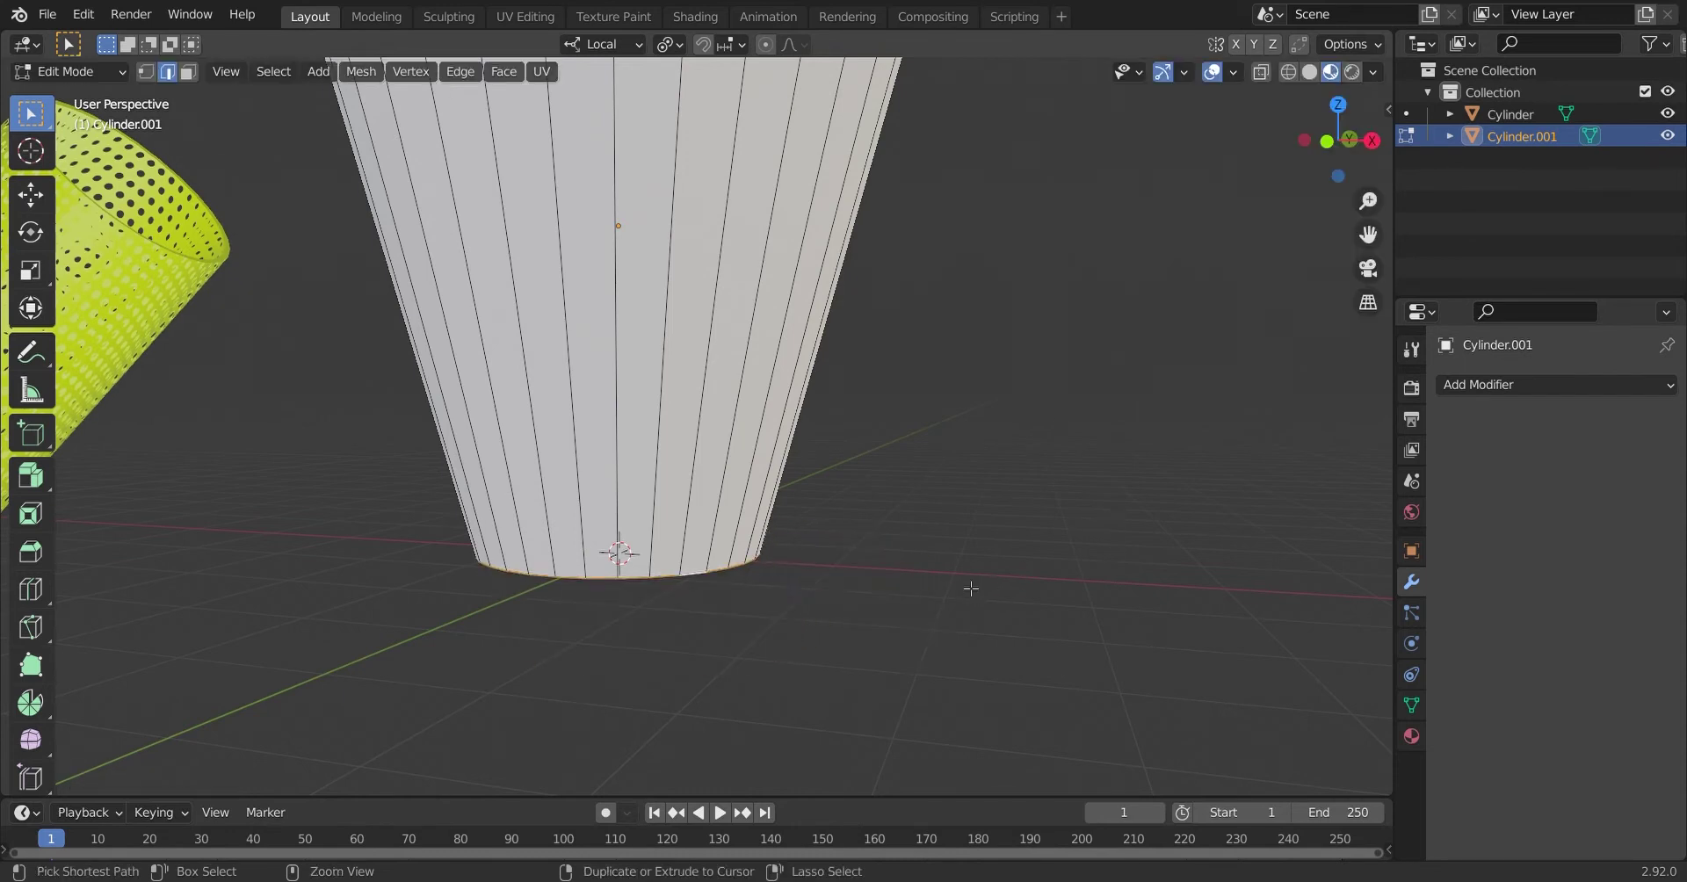
Step: Try Extrude Faces Along Normals on the bottom edge loop and undo it
{"action": "key", "text": "alt+e"}
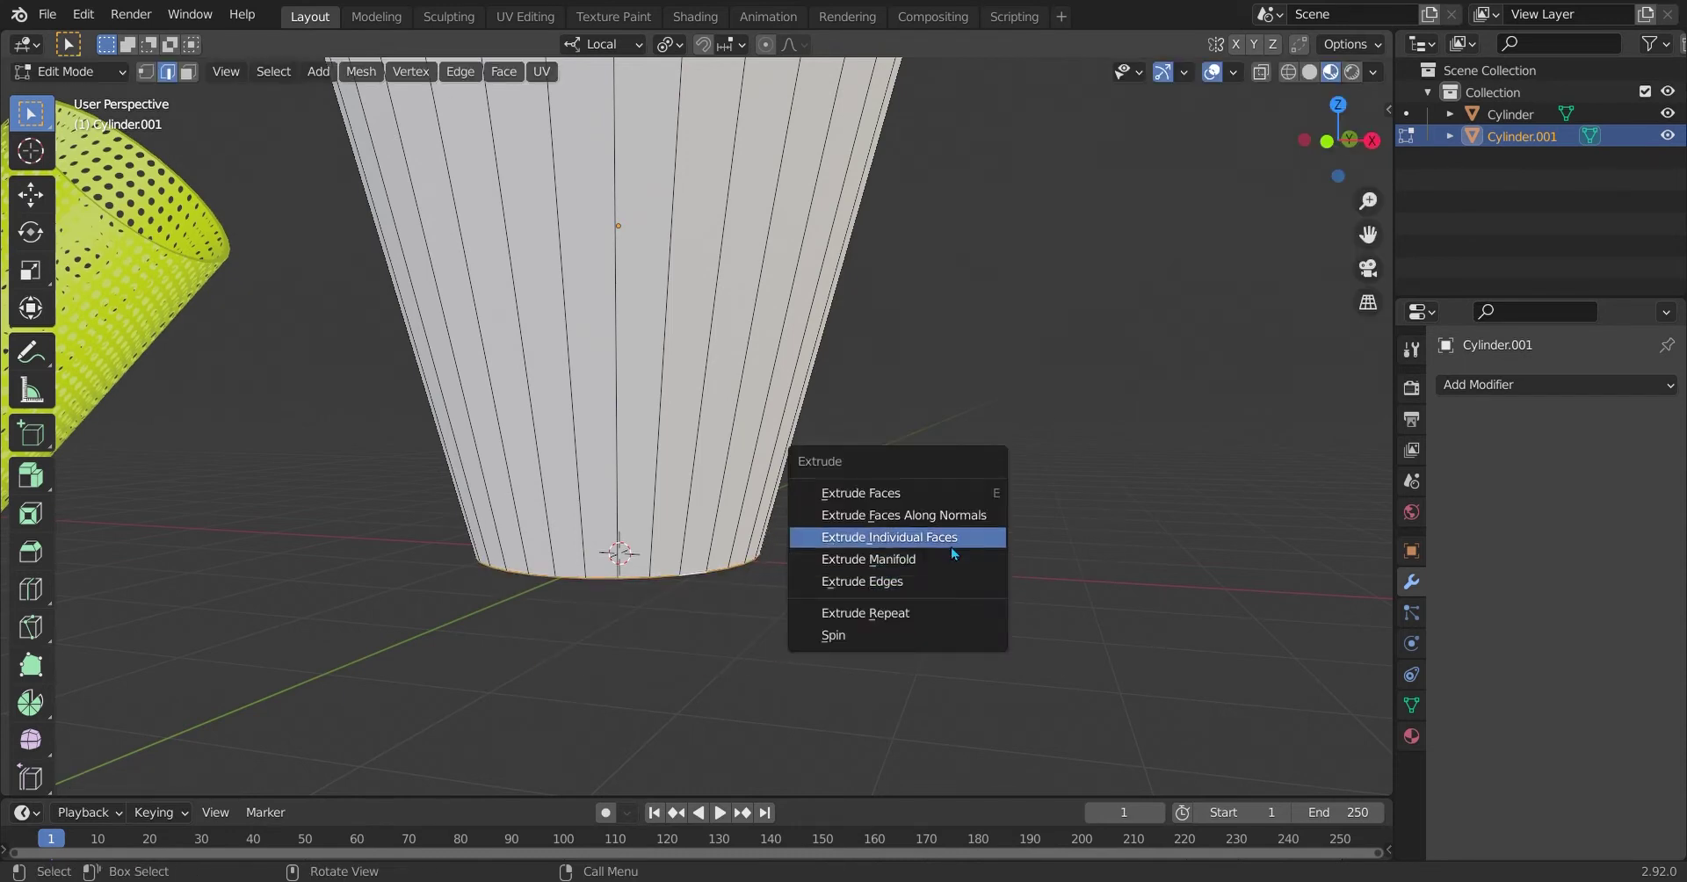
{"action": "left_click", "coordinate": [931, 515]}
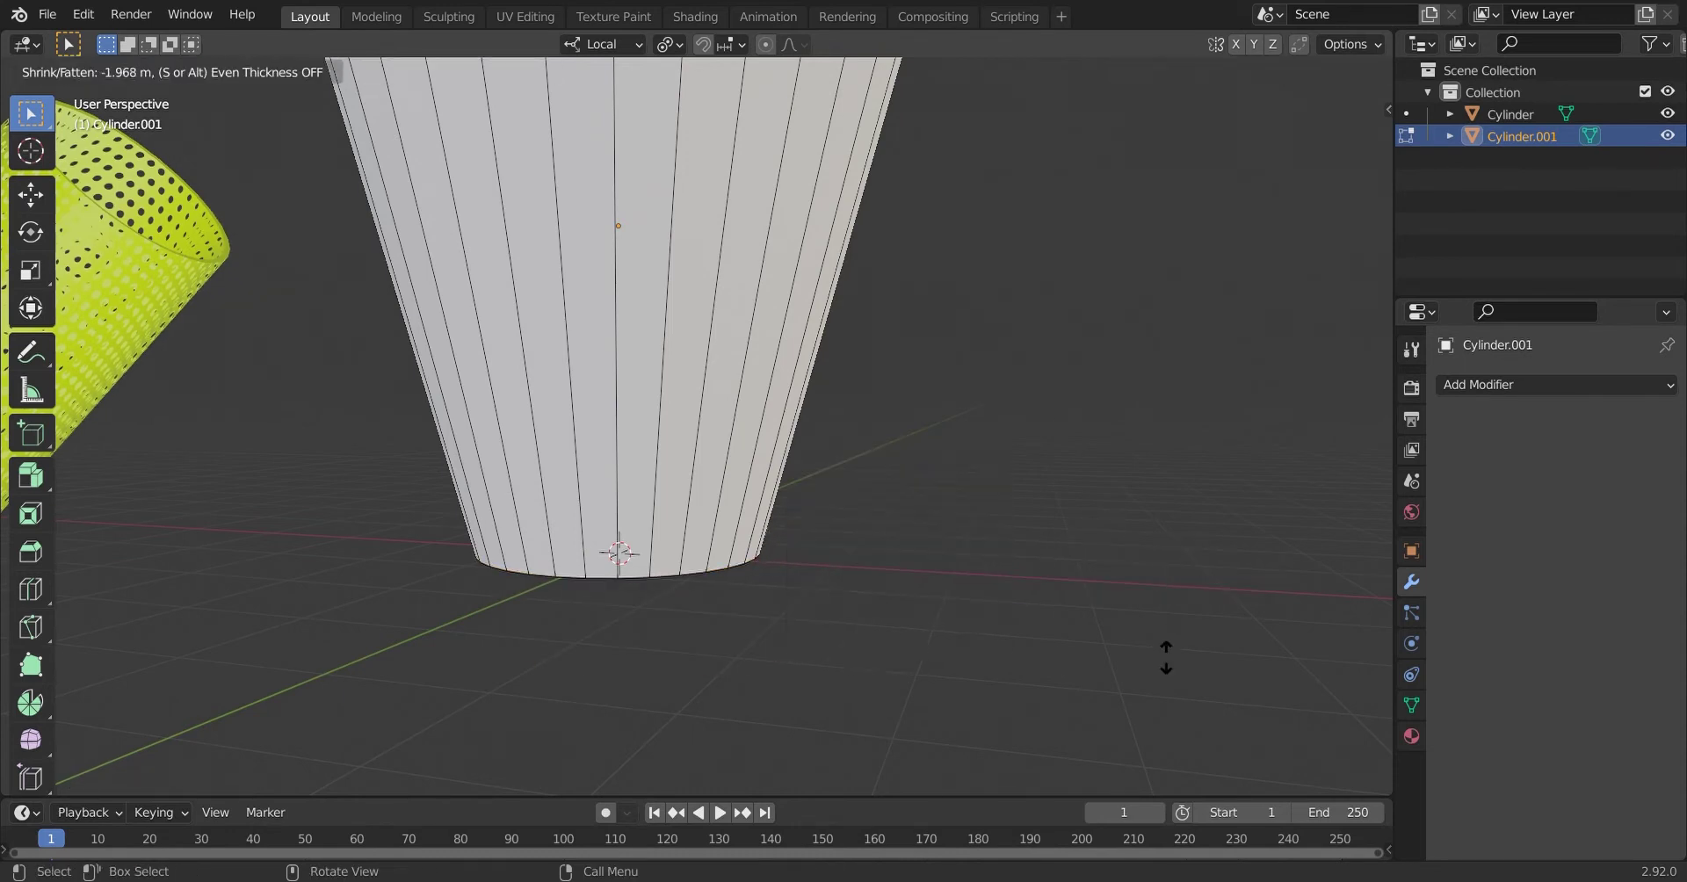
{"action": "right_click", "coordinate": [988, 452]}
{"action": "key", "text": "ctrl+z"}
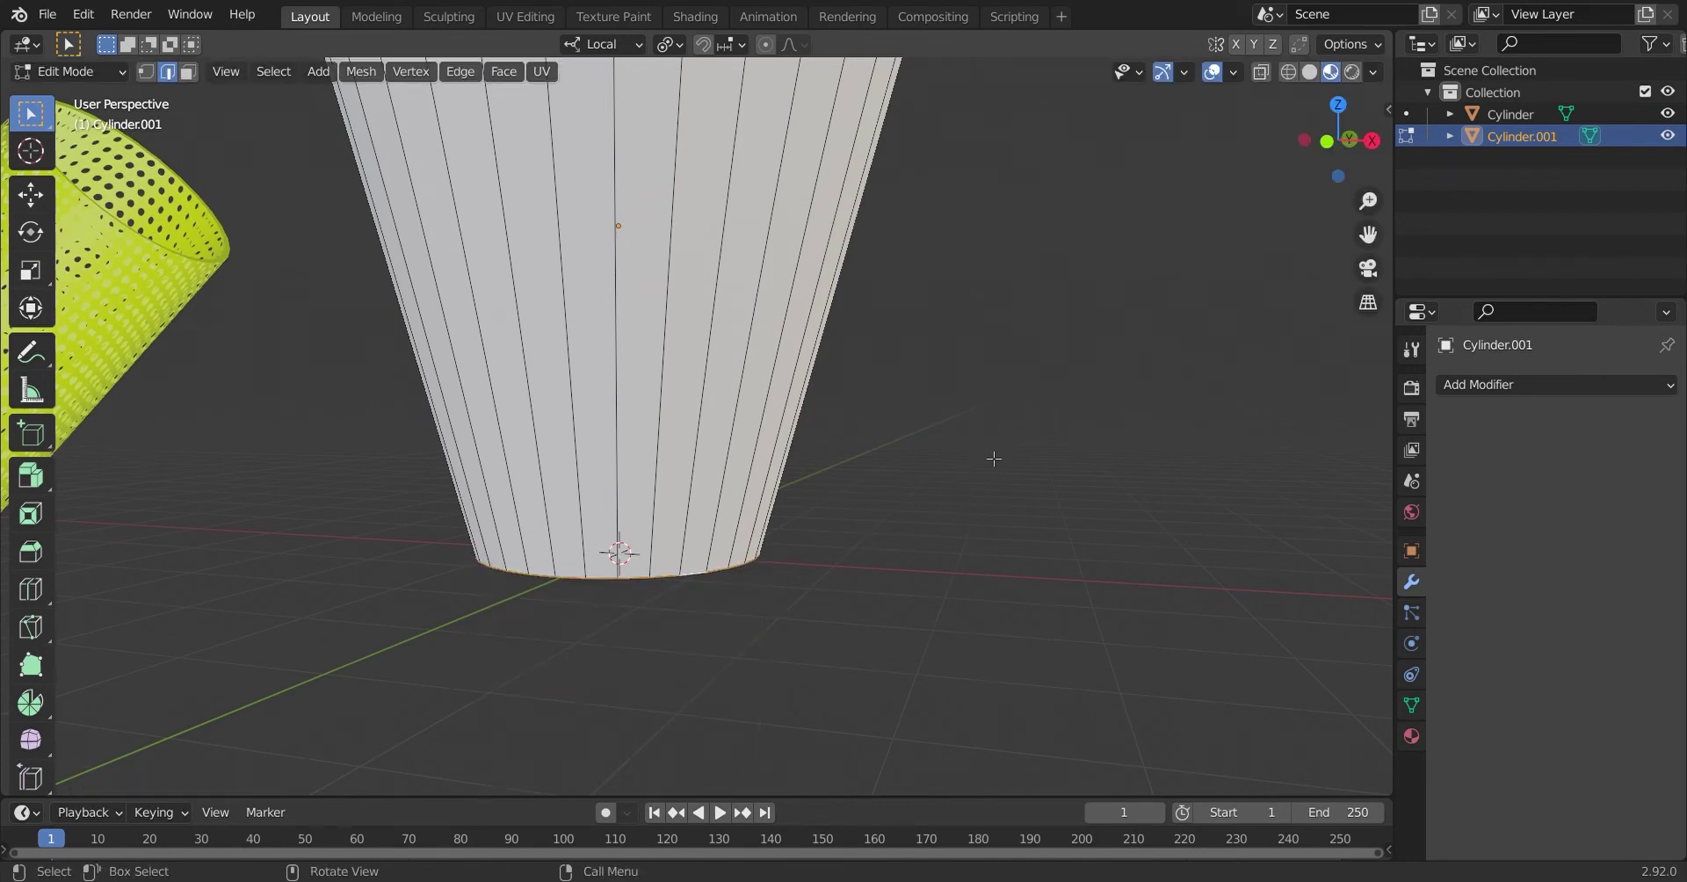
Step: Try Extrude Manifold on the bottom edge loop without keeping any offset
{"action": "key", "text": "alt+e"}
{"action": "left_click", "coordinate": [972, 498]}
{"action": "right_click", "coordinate": [975, 557]}
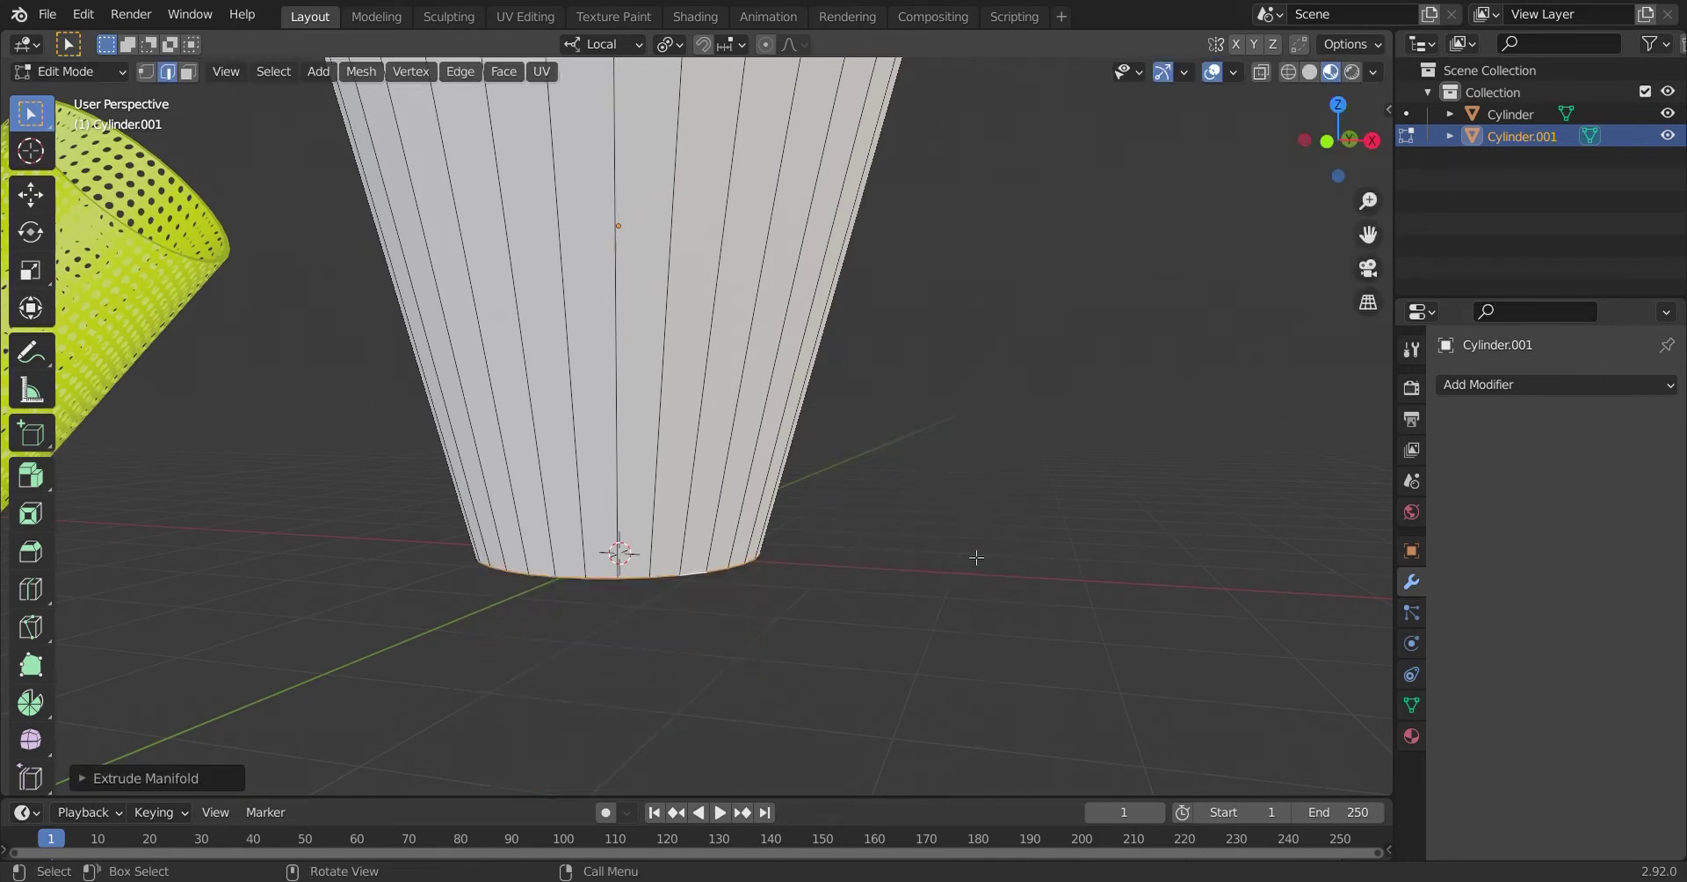
Step: Choose Individual Origins as the transform pivot point and set the transform orientation to Normal
{"action": "left_click", "coordinate": [669, 44]}
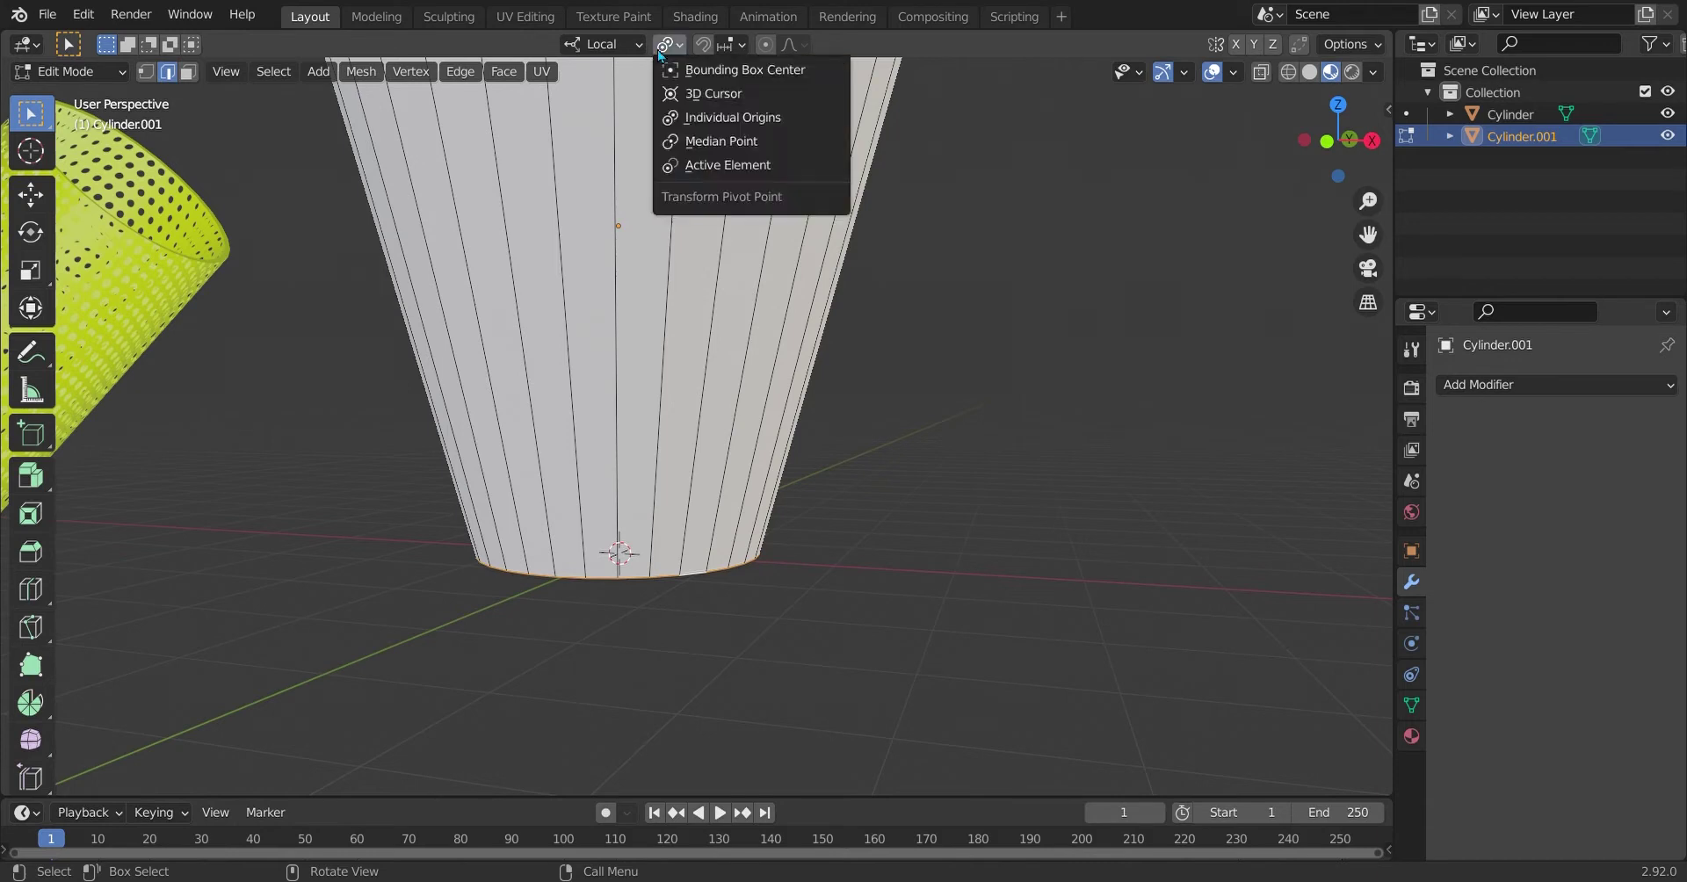
{"action": "left_click", "coordinate": [759, 123]}
{"action": "left_click", "coordinate": [678, 50]}
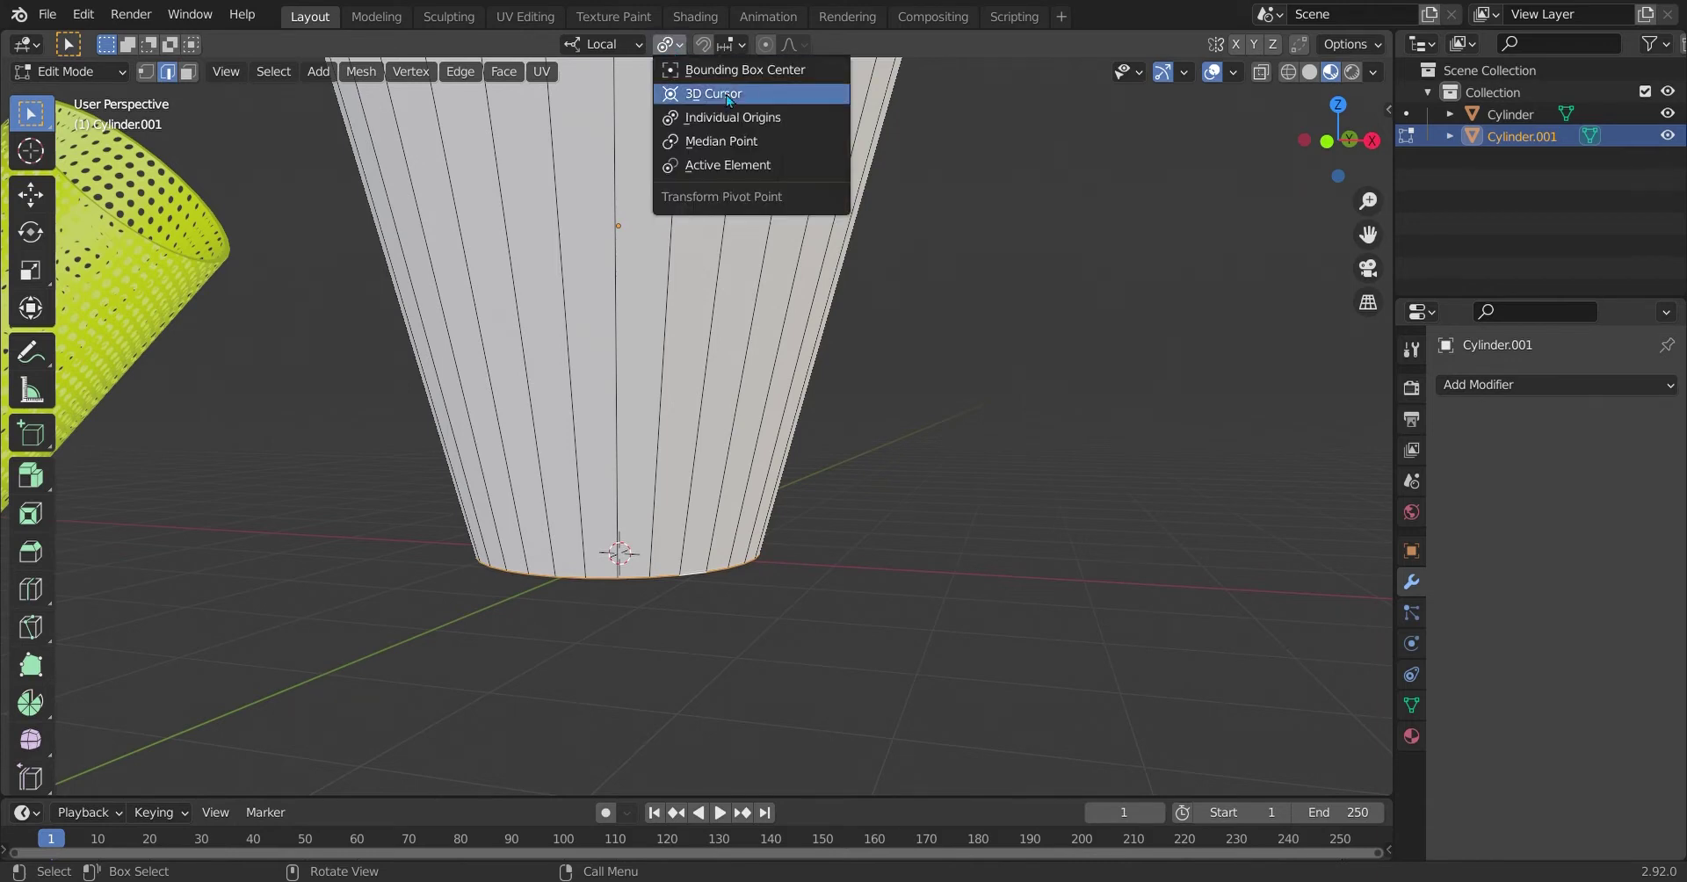
{"action": "left_click", "coordinate": [767, 112]}
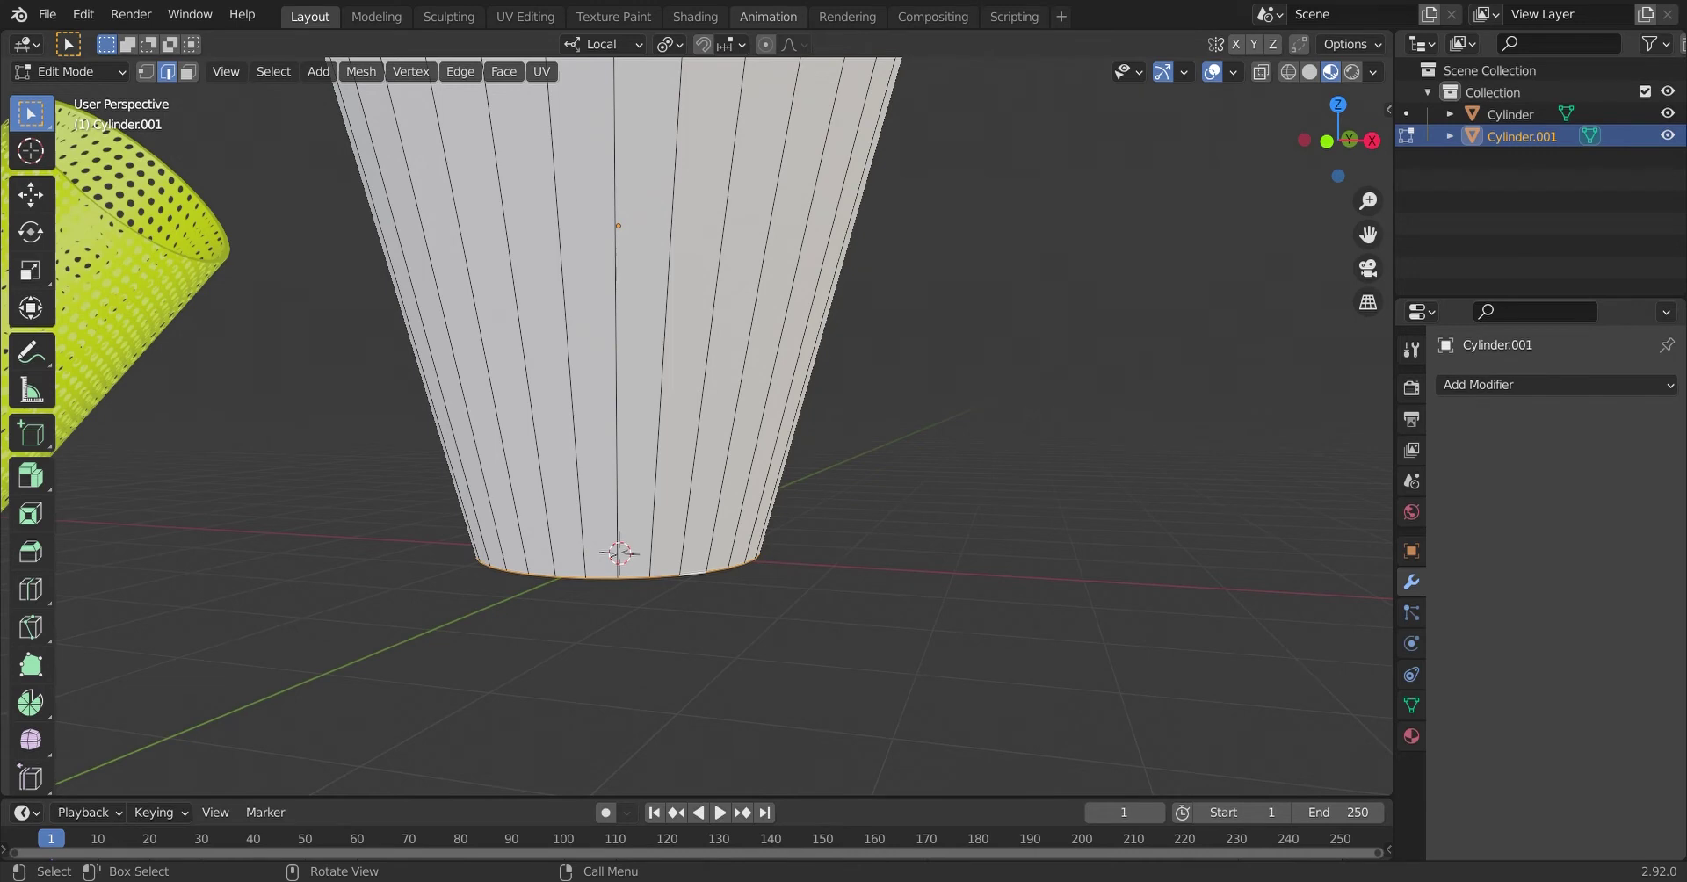
{"action": "left_click", "coordinate": [602, 44]}
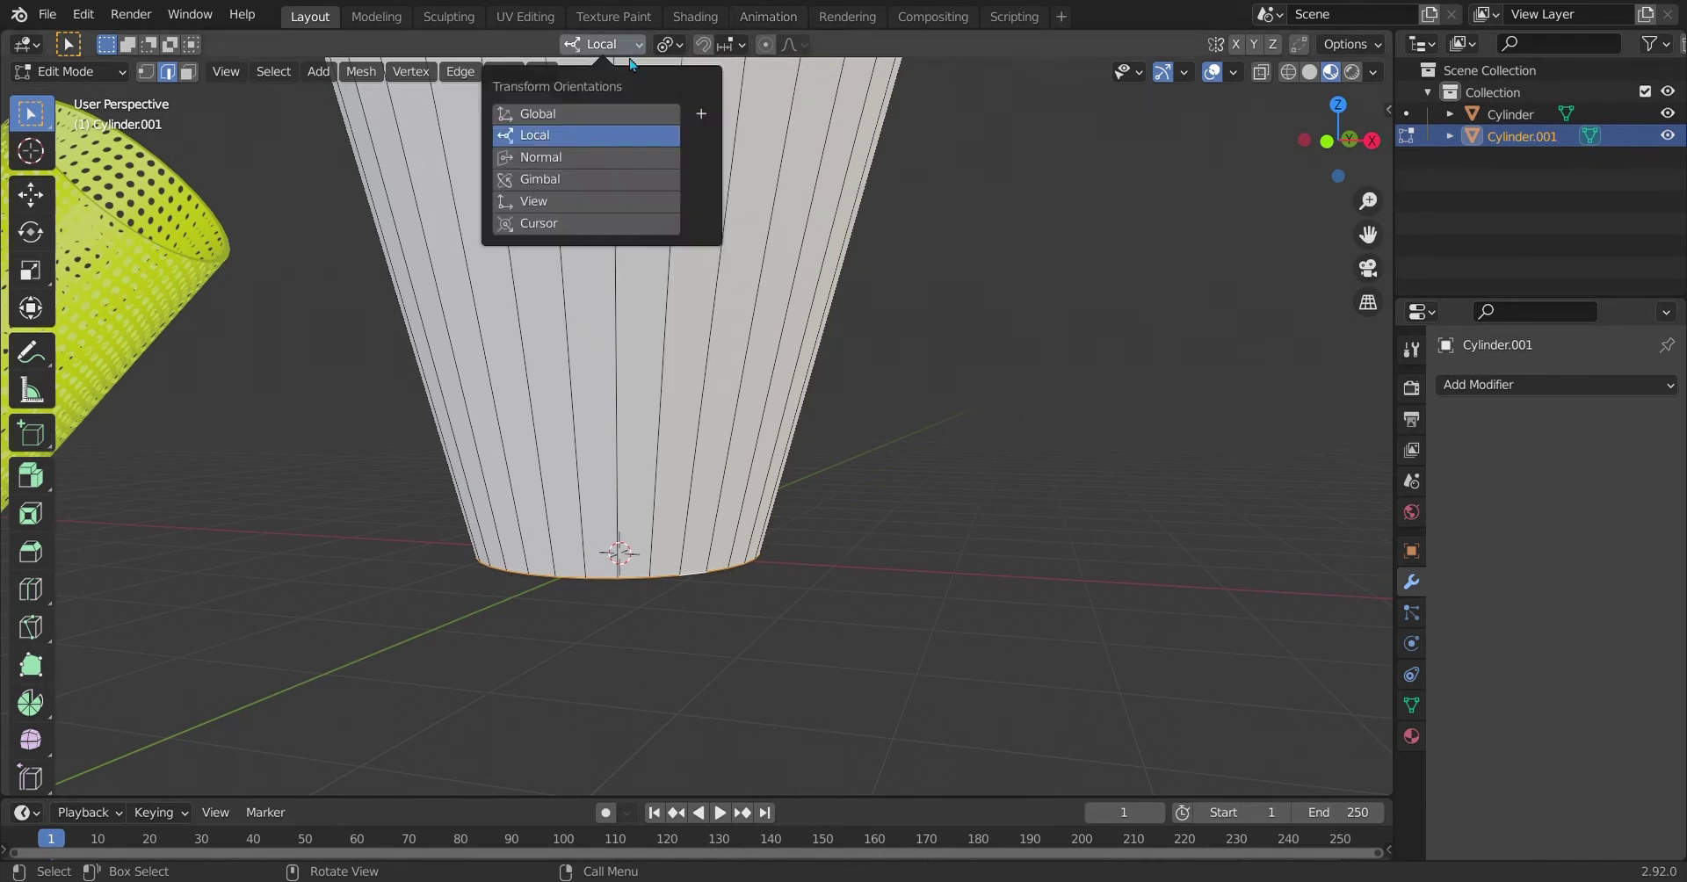
{"action": "left_click", "coordinate": [583, 160]}
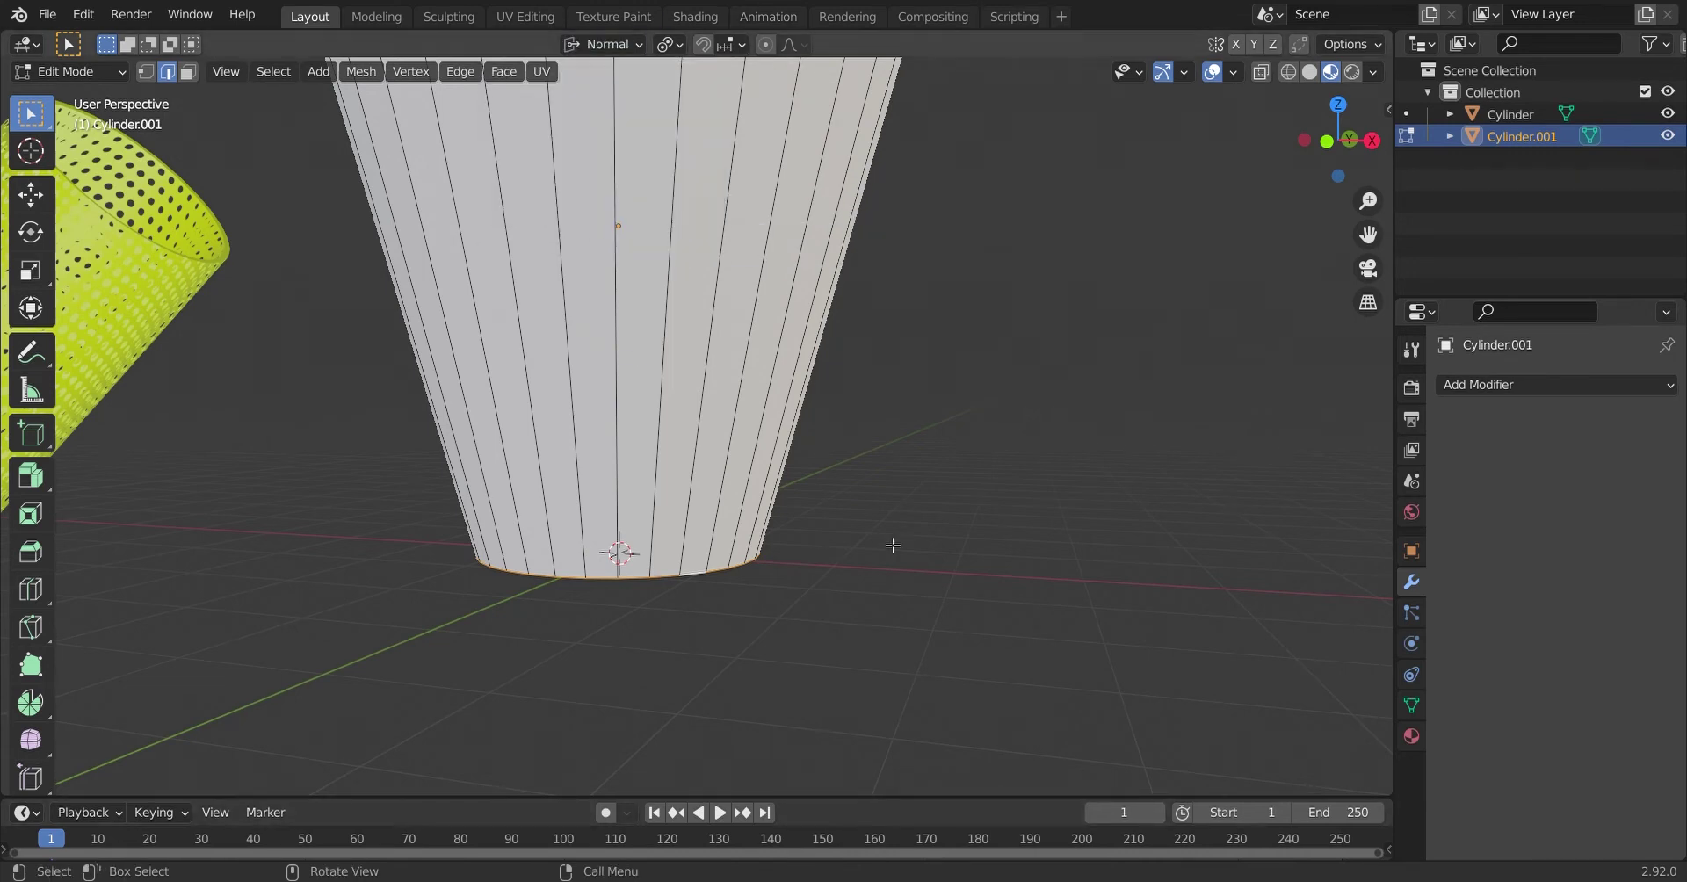
Step: Try a plain extrusion of the bottom edge loop twice in the Normal orientation, undoing each attempt
{"action": "key", "text": "e"}
{"action": "right_click", "coordinate": [885, 742]}
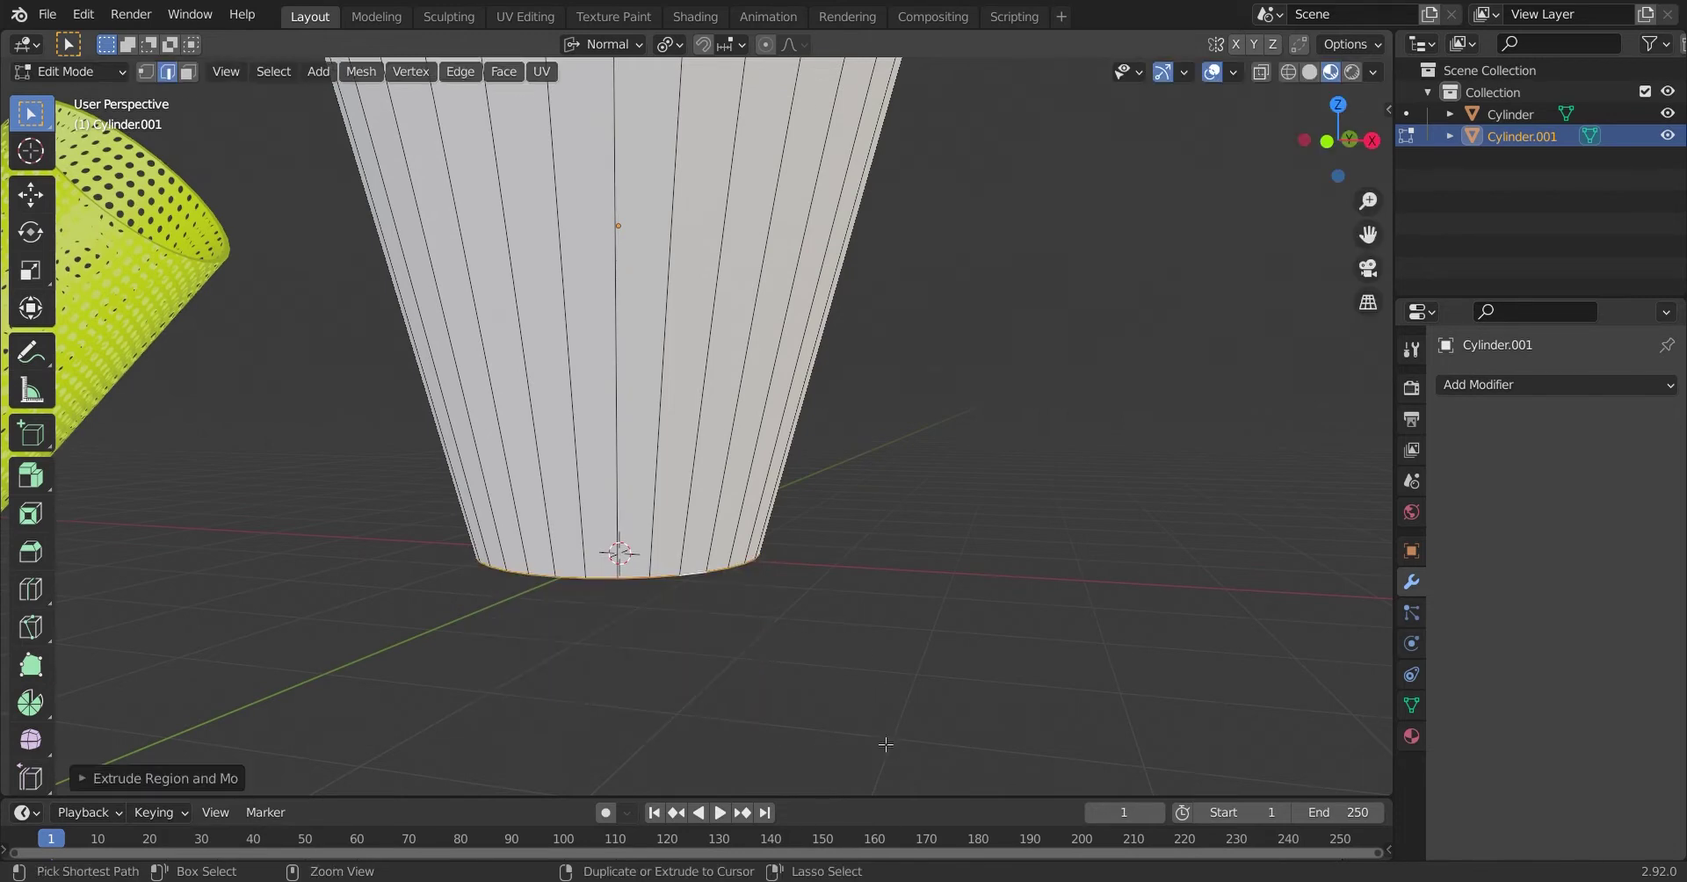
{"action": "key", "text": "ctrl+z"}
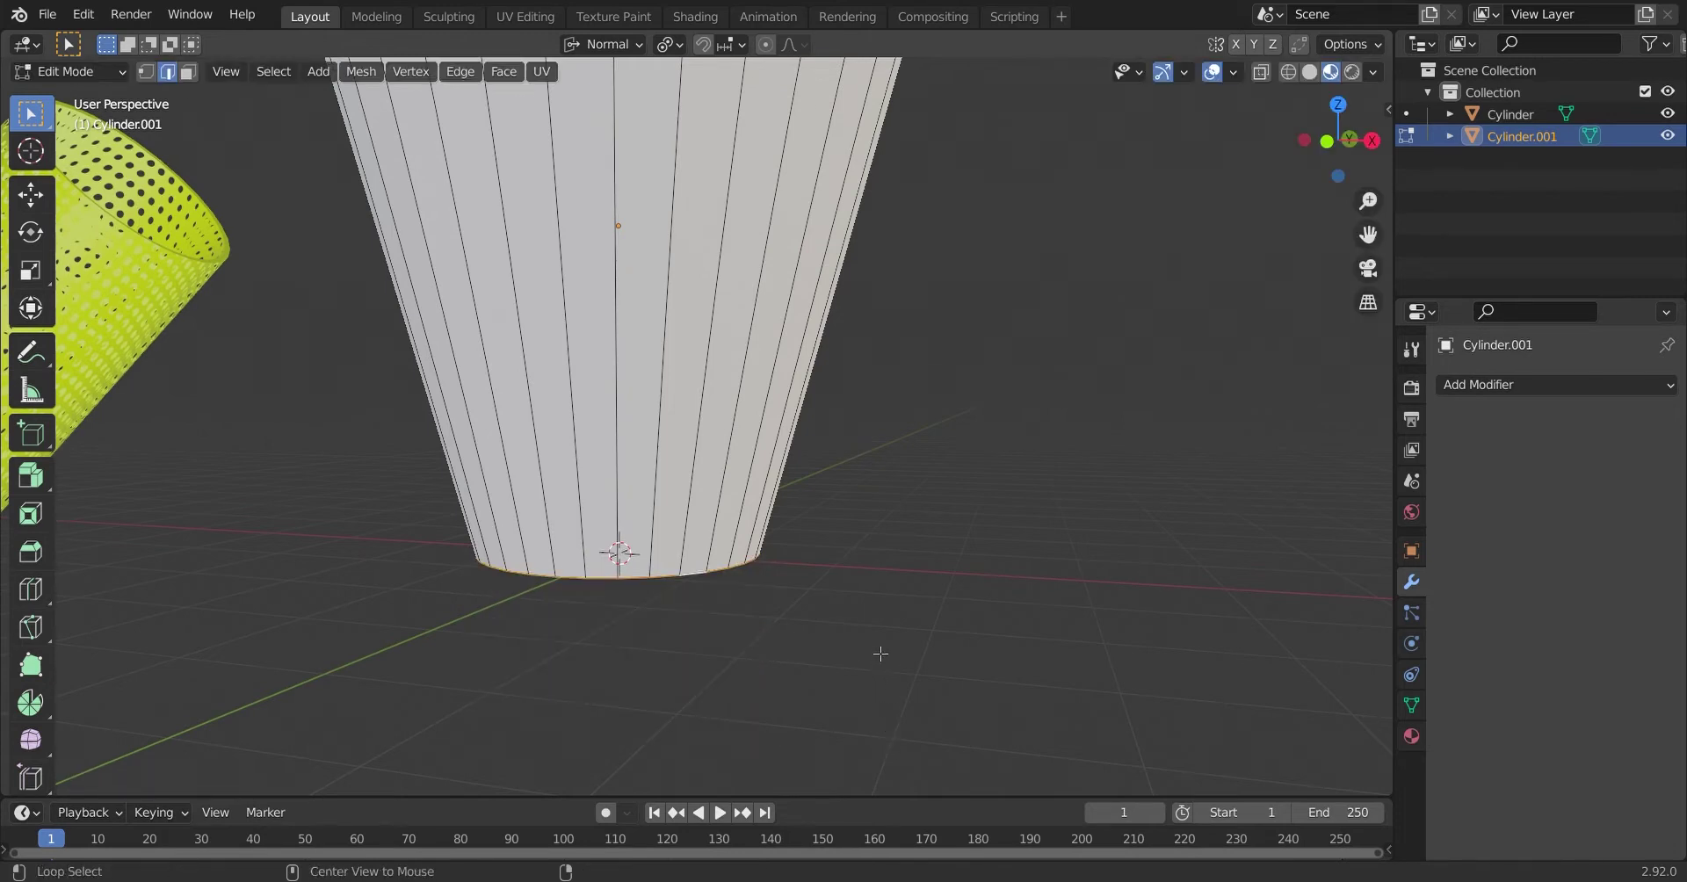
{"action": "key", "text": "e"}
{"action": "right_click", "coordinate": [928, 624]}
{"action": "key", "text": "ctrl+z"}
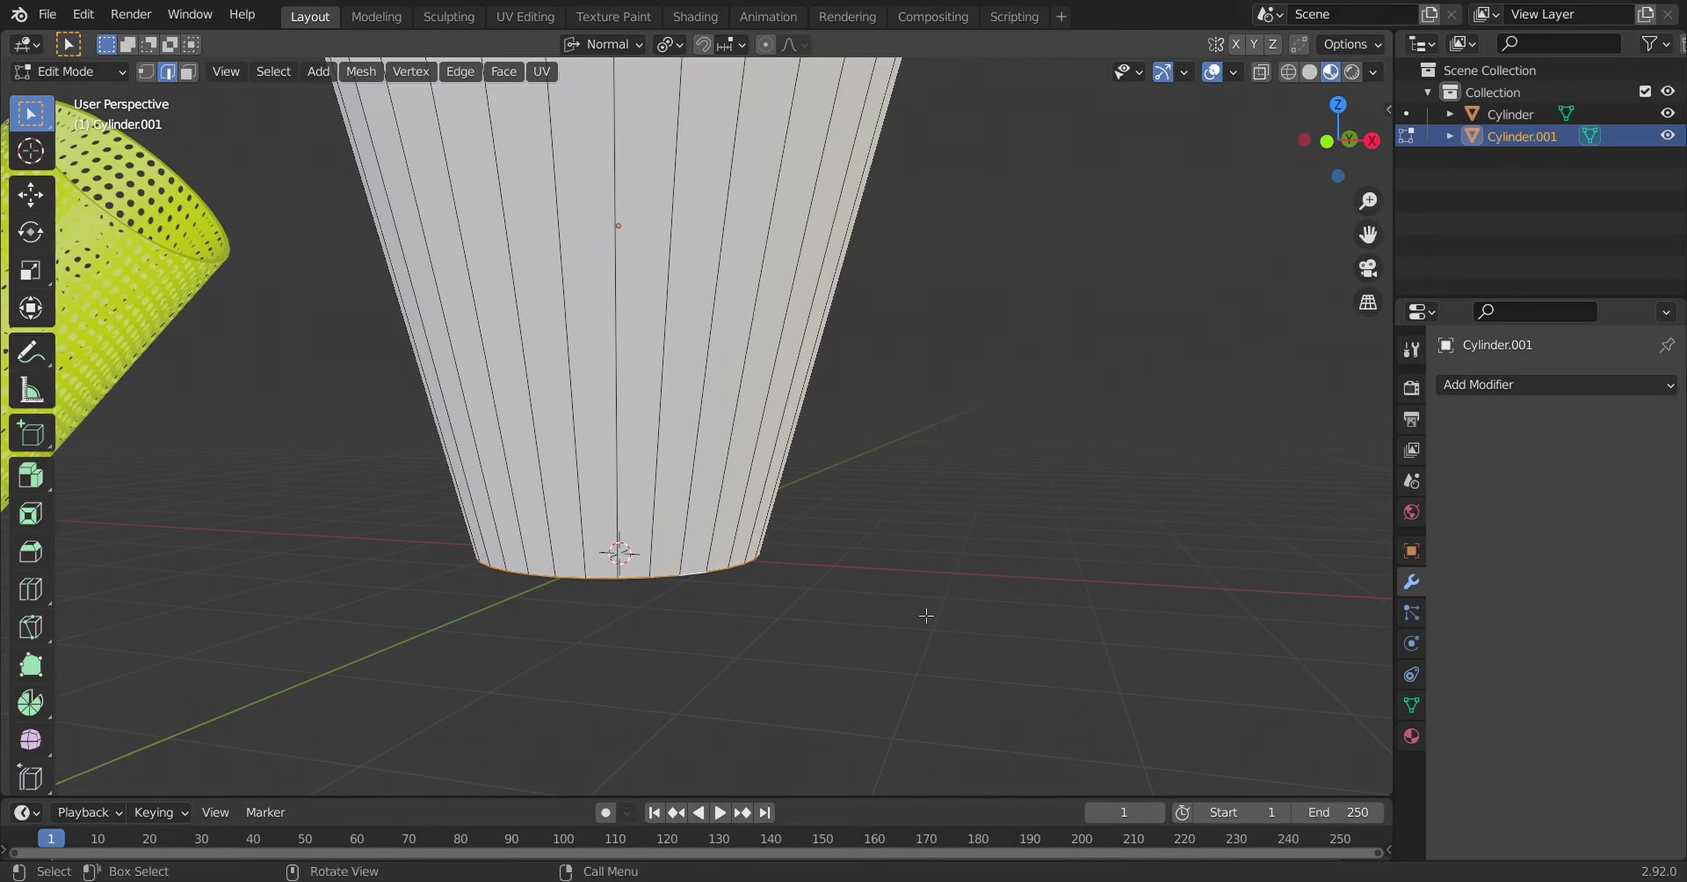
{"action": "key", "text": "ctrl+q"}
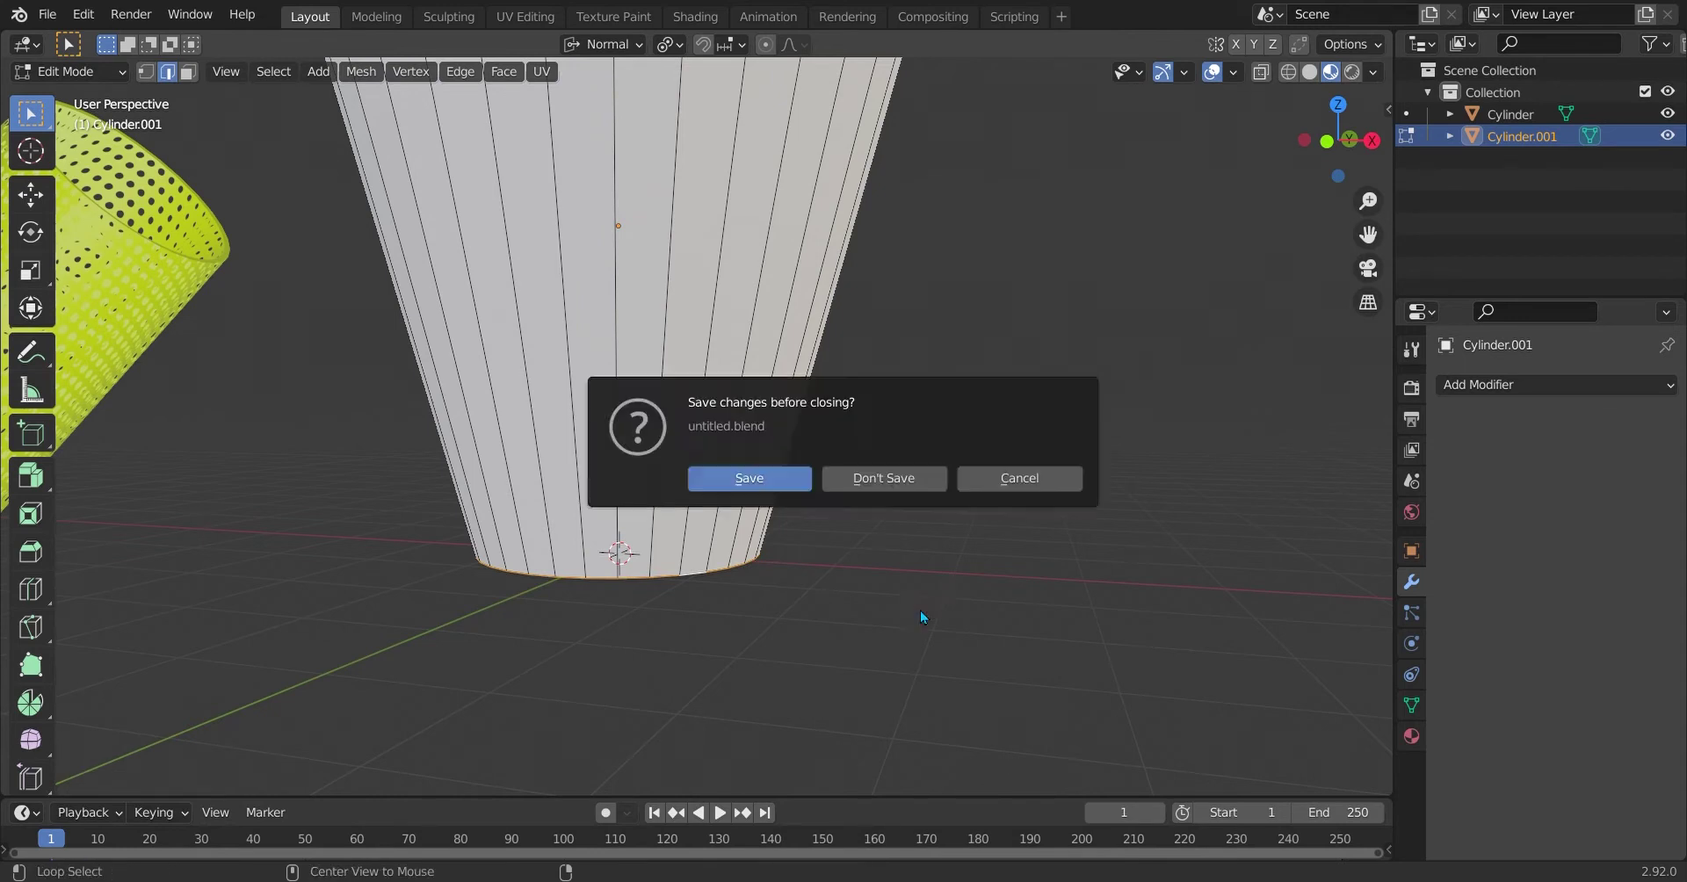
{"action": "left_click", "coordinate": [1017, 482]}
Step: Try Extrude Faces Along Normals on the bottom edge loop by about 0.1 m and cancel it
{"action": "key", "text": "alt+e"}
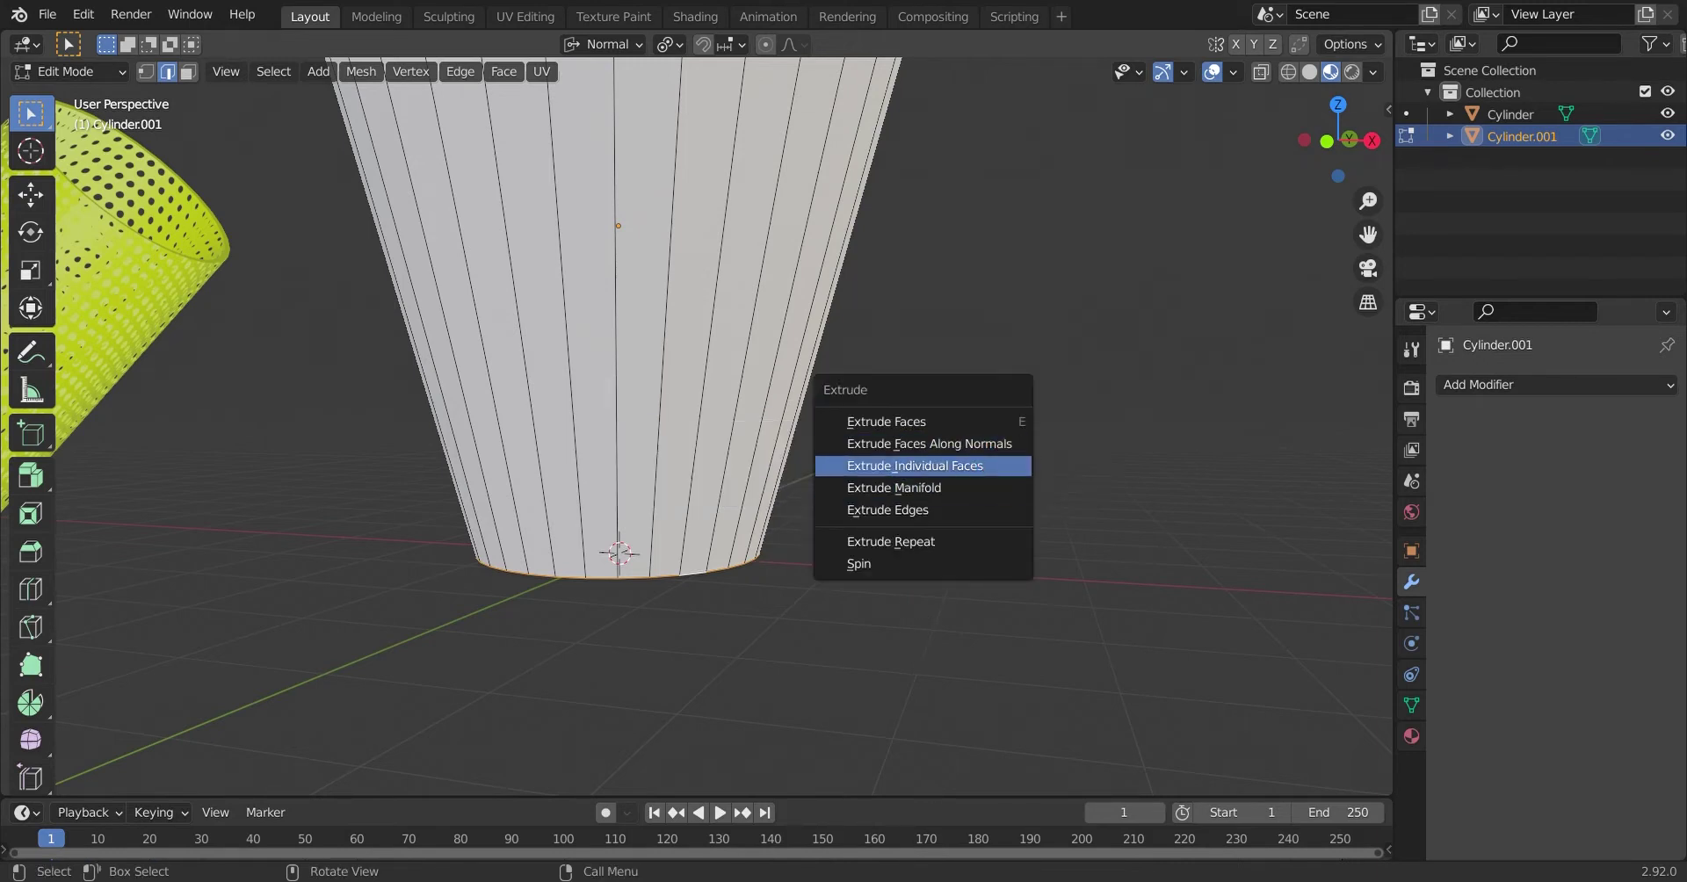
{"action": "left_click", "coordinate": [978, 464]}
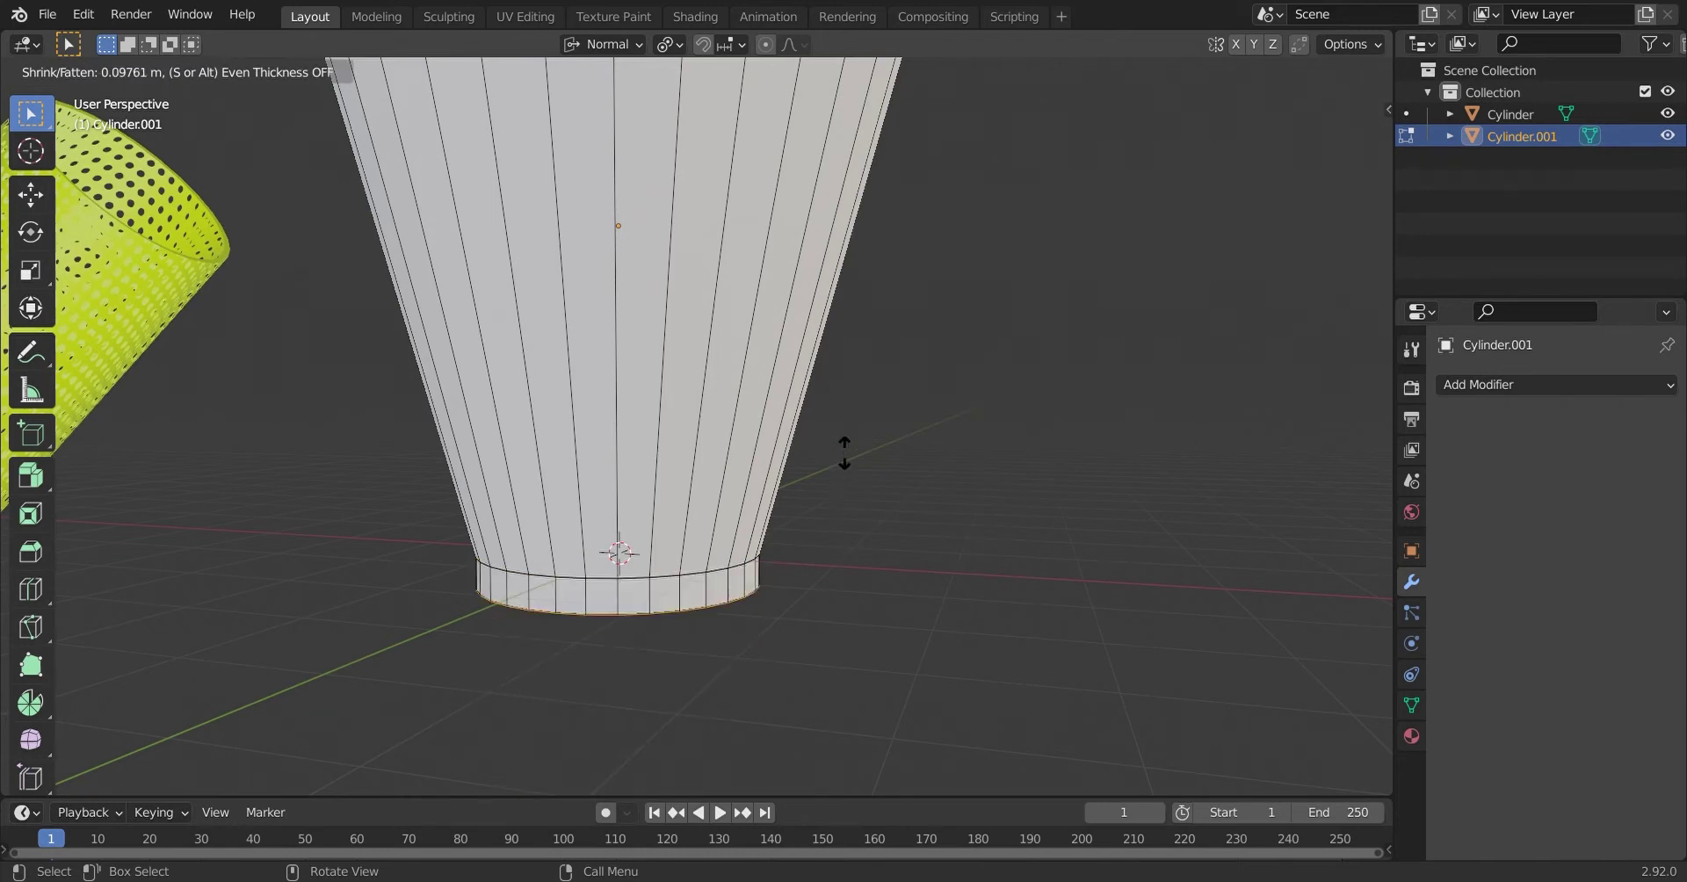
{"action": "key", "text": "Escape"}
Step: Try to extrude a single edge of the bottom rim freely and cancel it
{"action": "scroll", "coordinate": [743, 719], "scroll_direction": "up", "scroll_amount": 3}
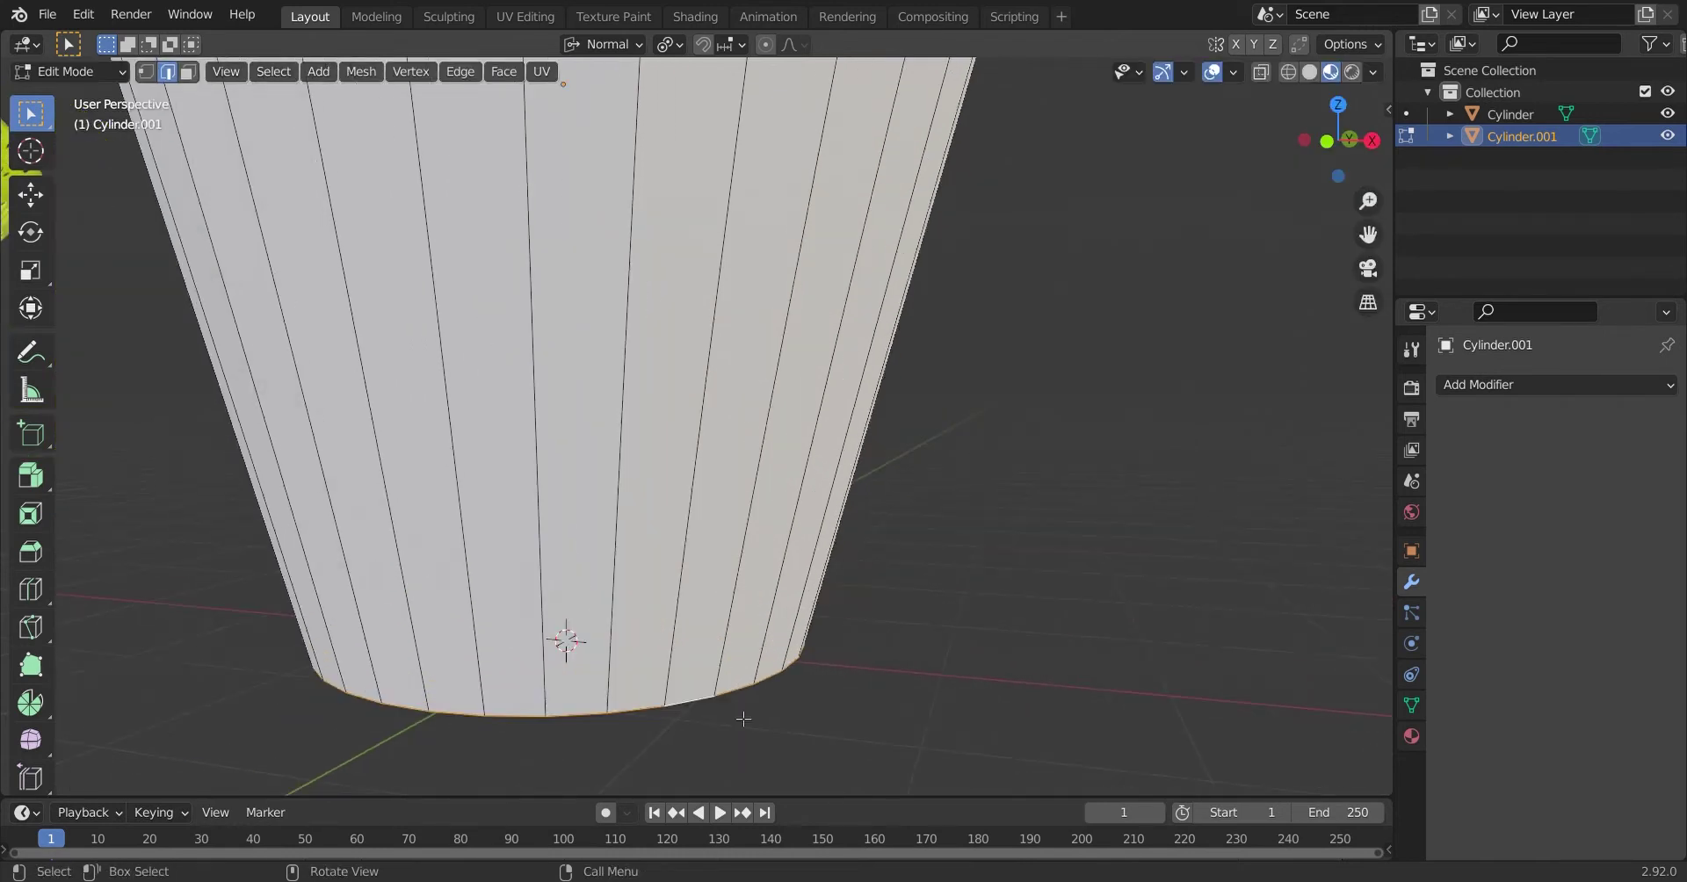
{"action": "key", "text": "g"}
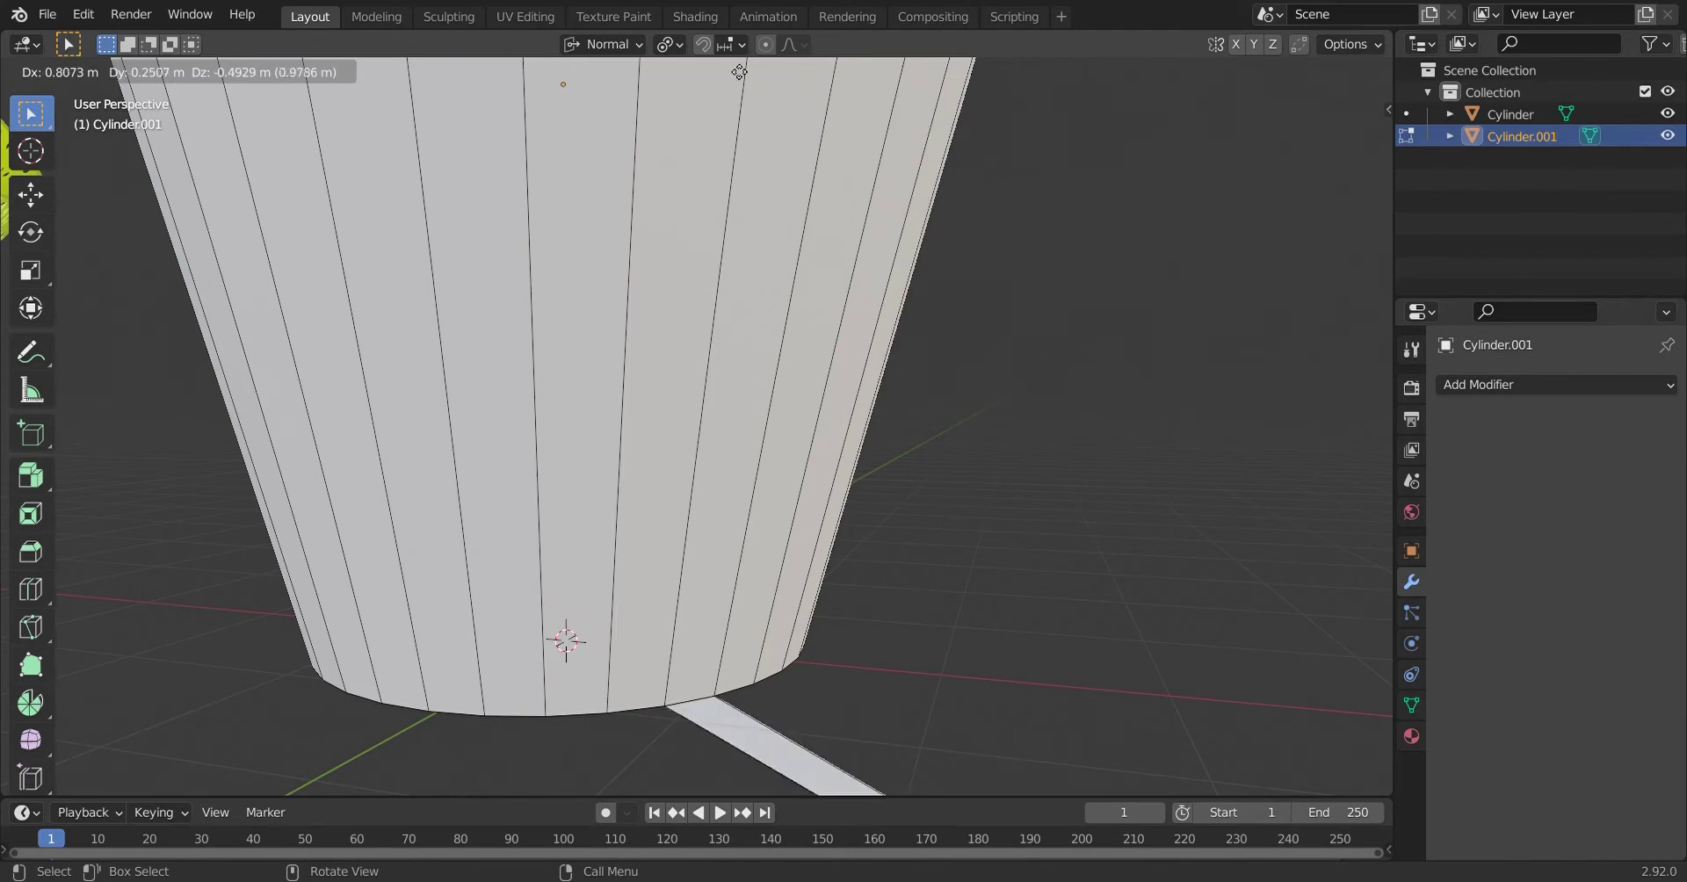
{"action": "key", "text": "Escape"}
Step: Set the transform orientation to Global
{"action": "scroll", "coordinate": [919, 550], "scroll_direction": "down", "scroll_amount": 1}
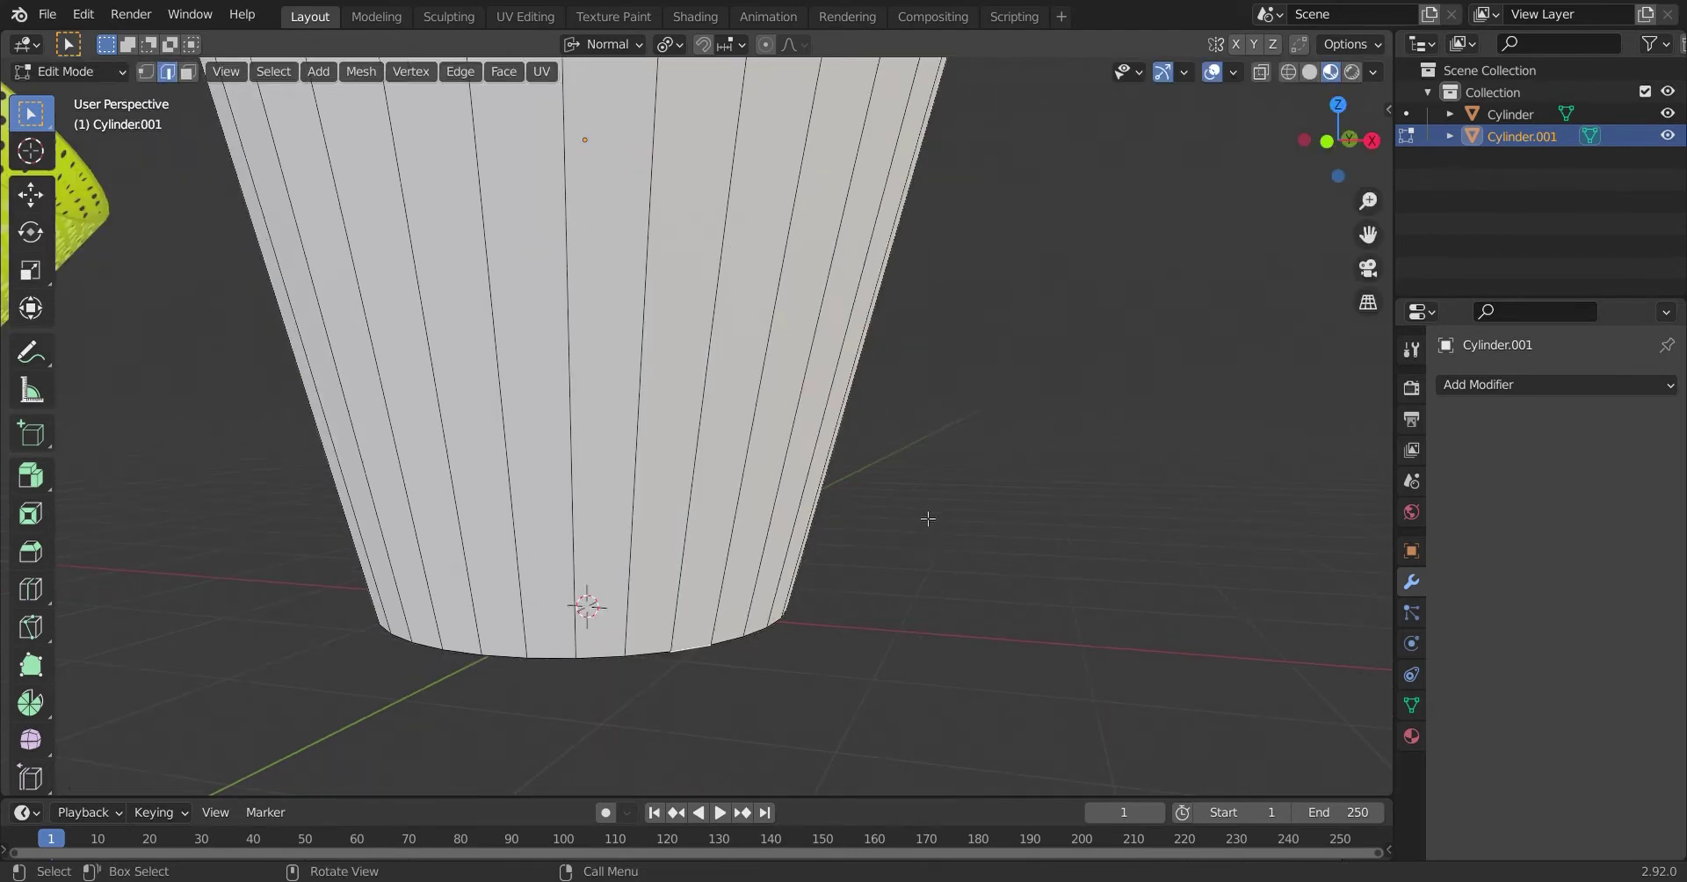
{"action": "middle_click_drag", "start_coordinate": [850, 545], "coordinate": [721, 493]}
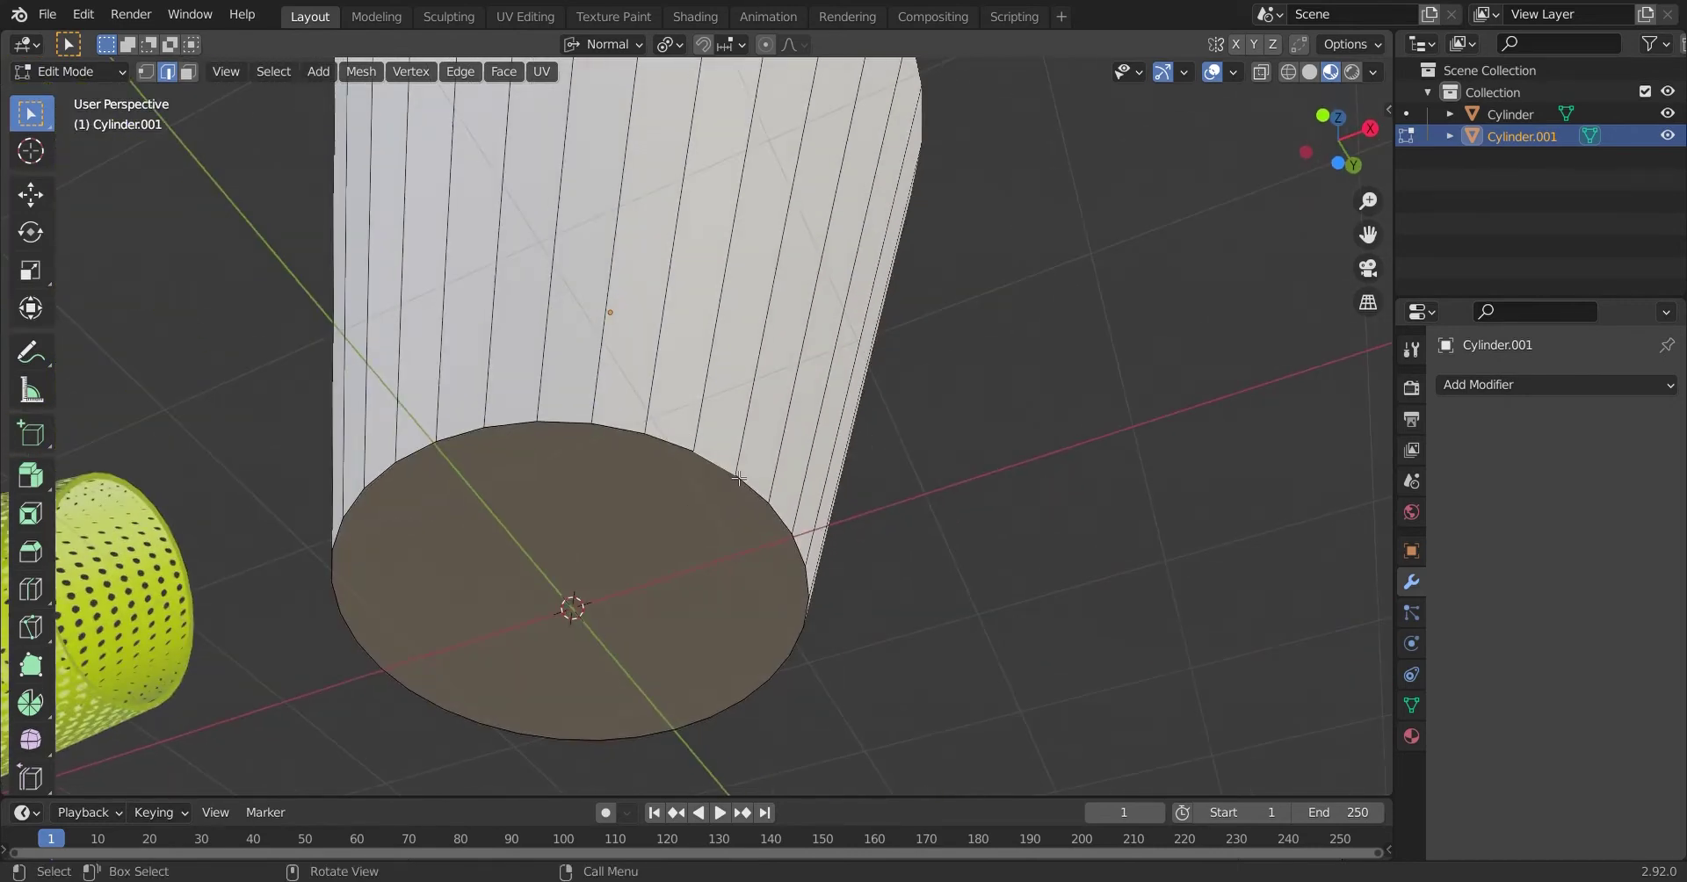
{"action": "left_click", "coordinate": [603, 44]}
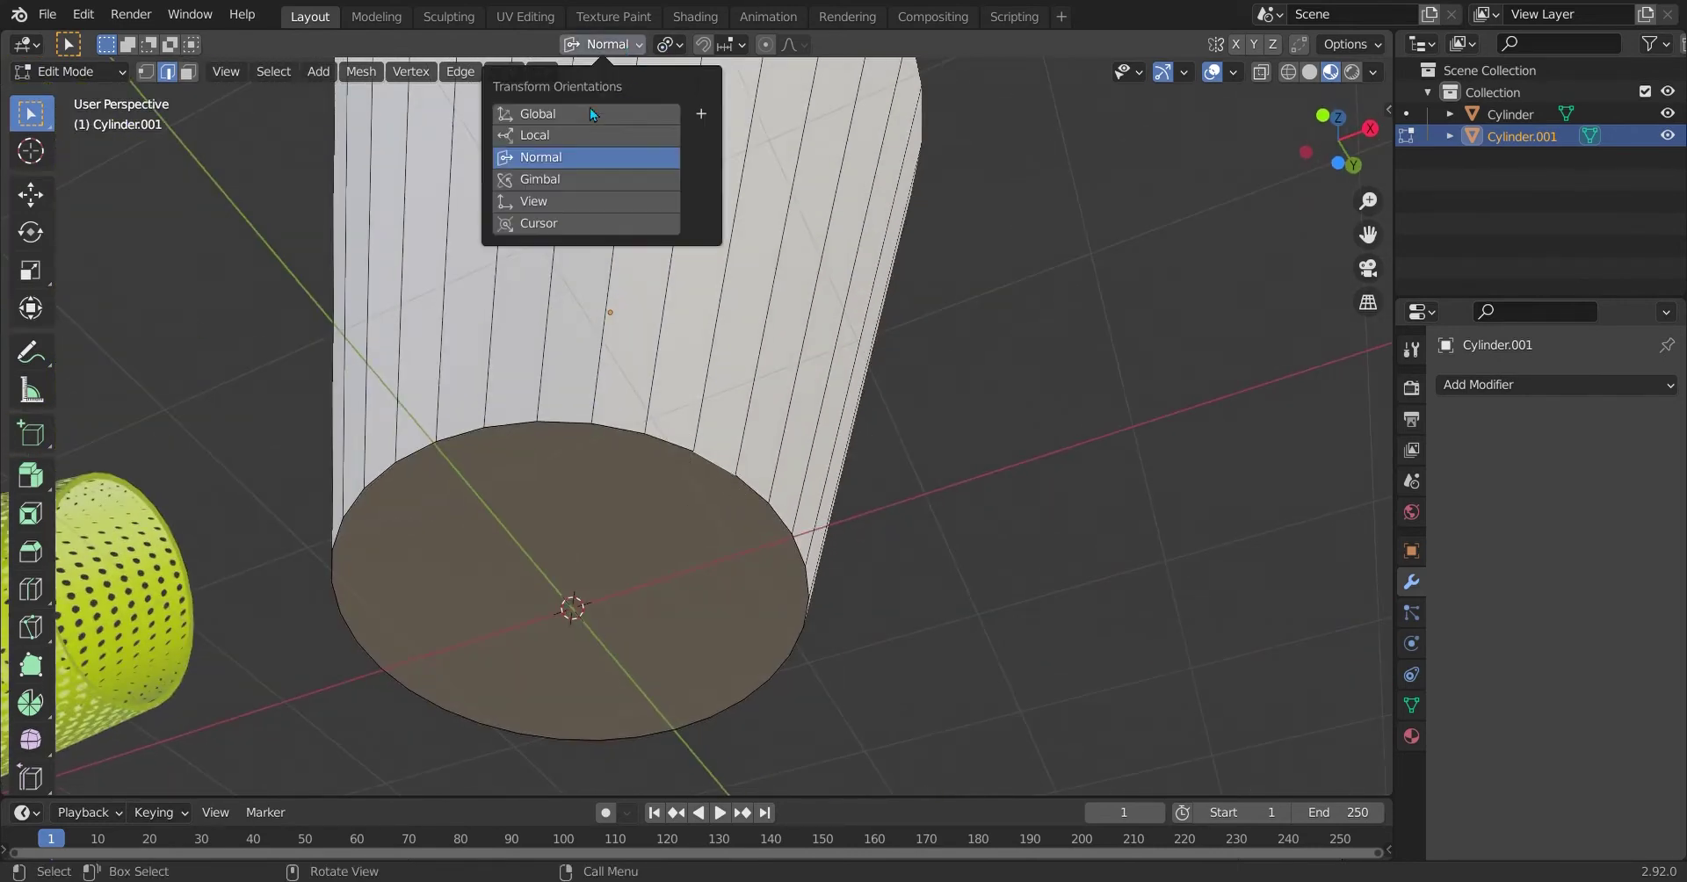
{"action": "left_click", "coordinate": [635, 114]}
Step: Try to extrude the single bottom rim edge along the X axis and cancel it
{"action": "key", "text": "e"}
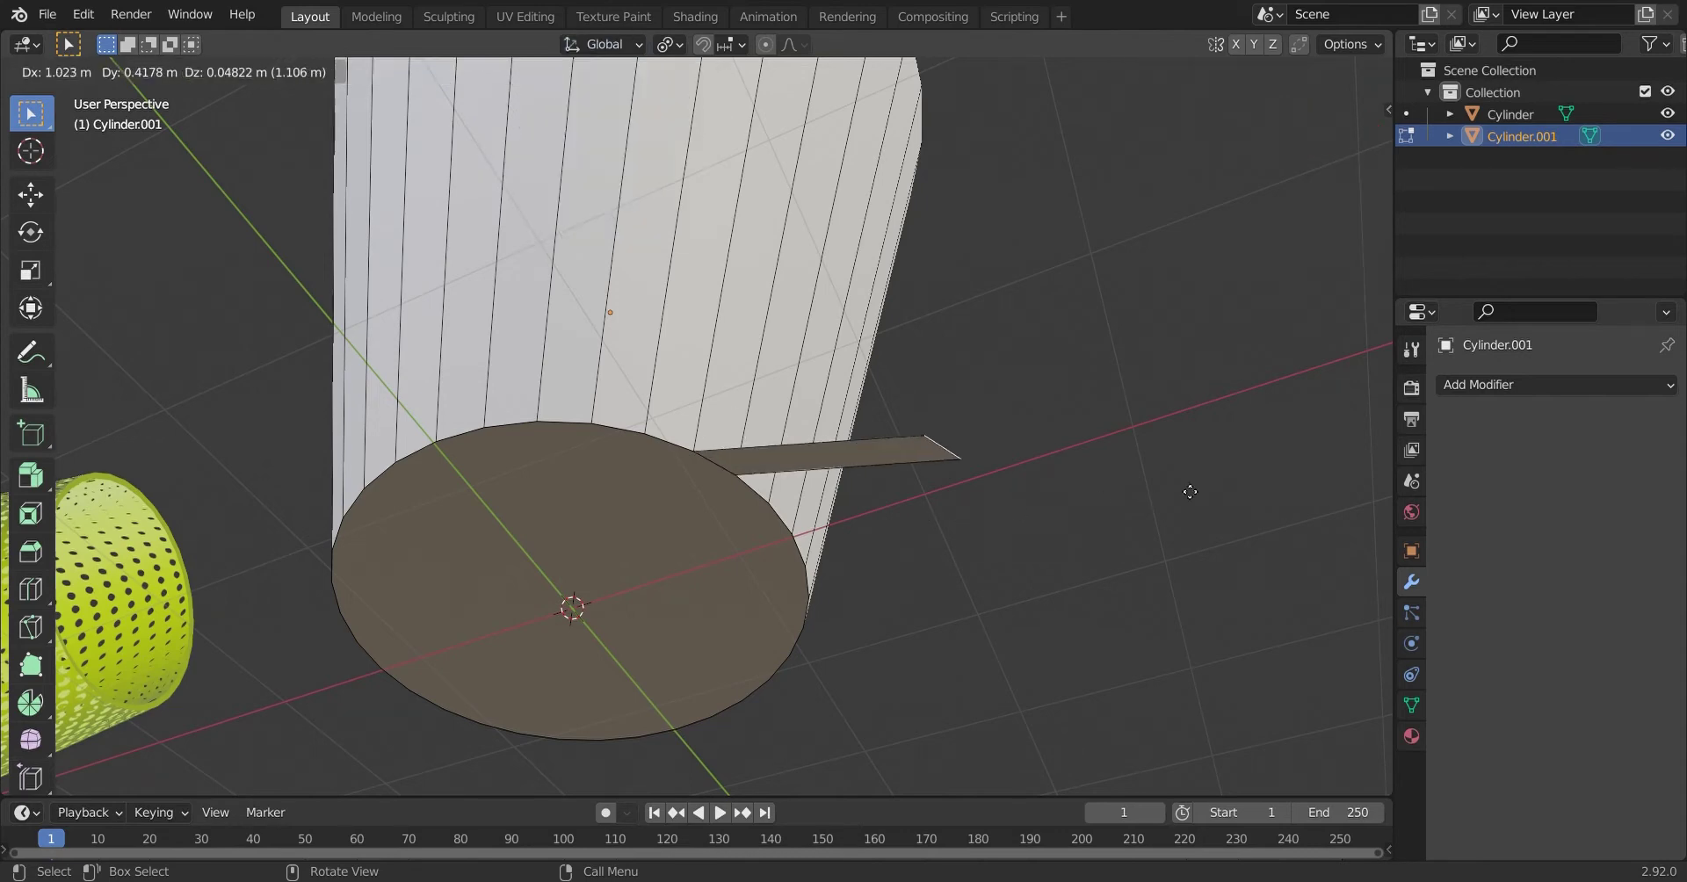
{"action": "key", "text": "x"}
{"action": "right_click", "coordinate": [1174, 427]}
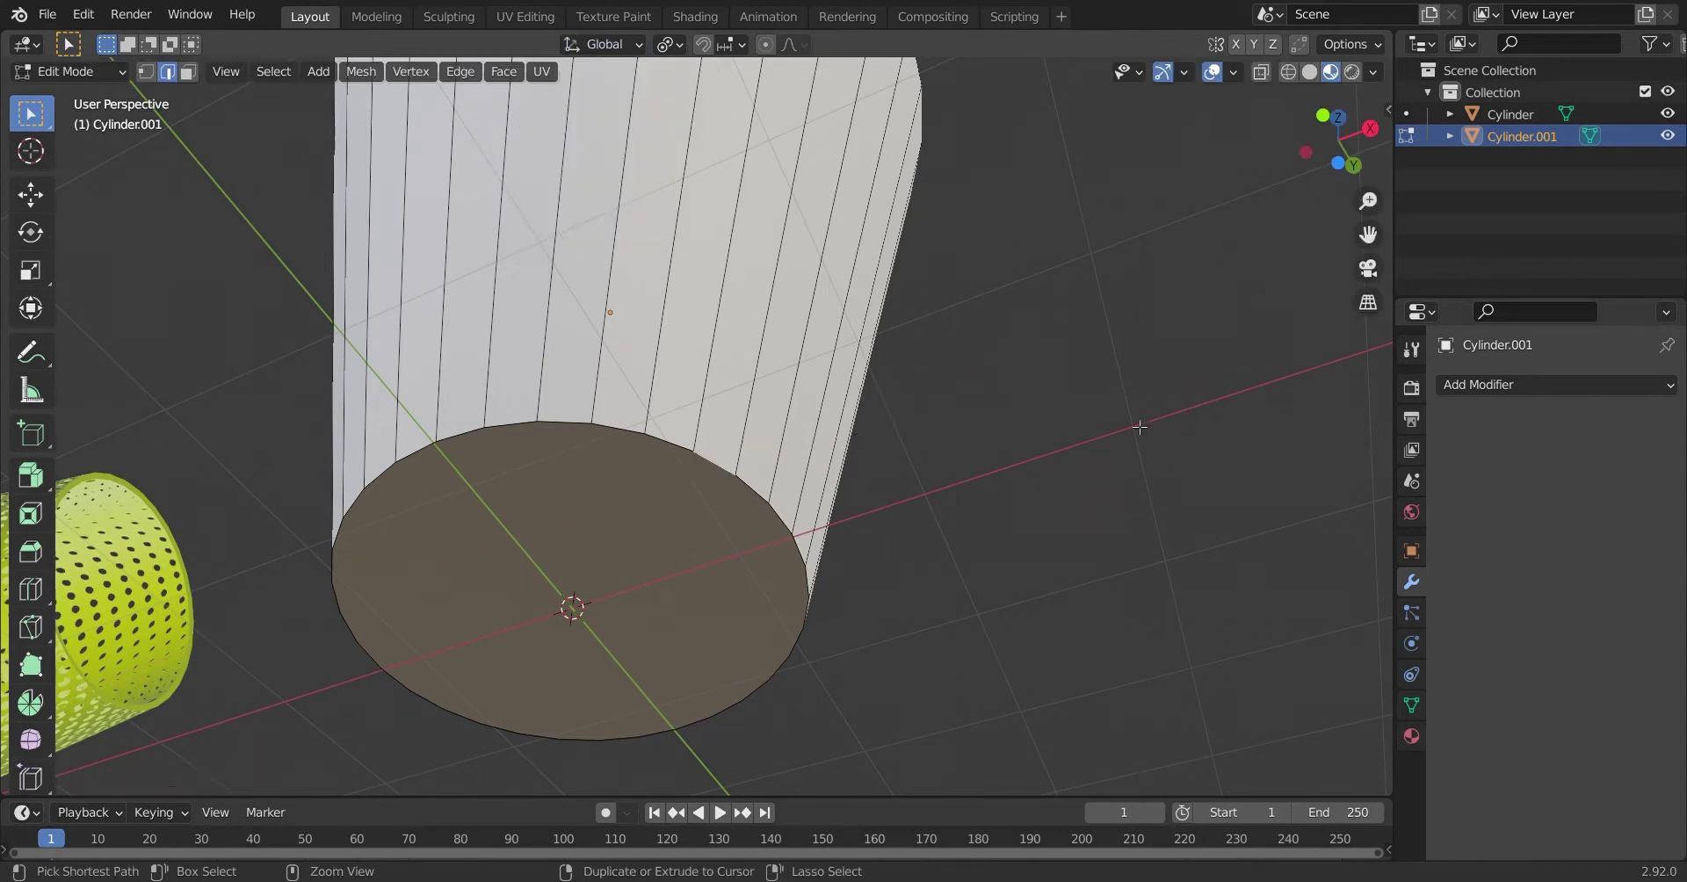
Step: Reselect the whole bottom edge loop, try extruding it downward by about 0.22 m and undo the extrusion
{"action": "middle_click_drag", "start_coordinate": [1174, 427], "coordinate": [1024, 611]}
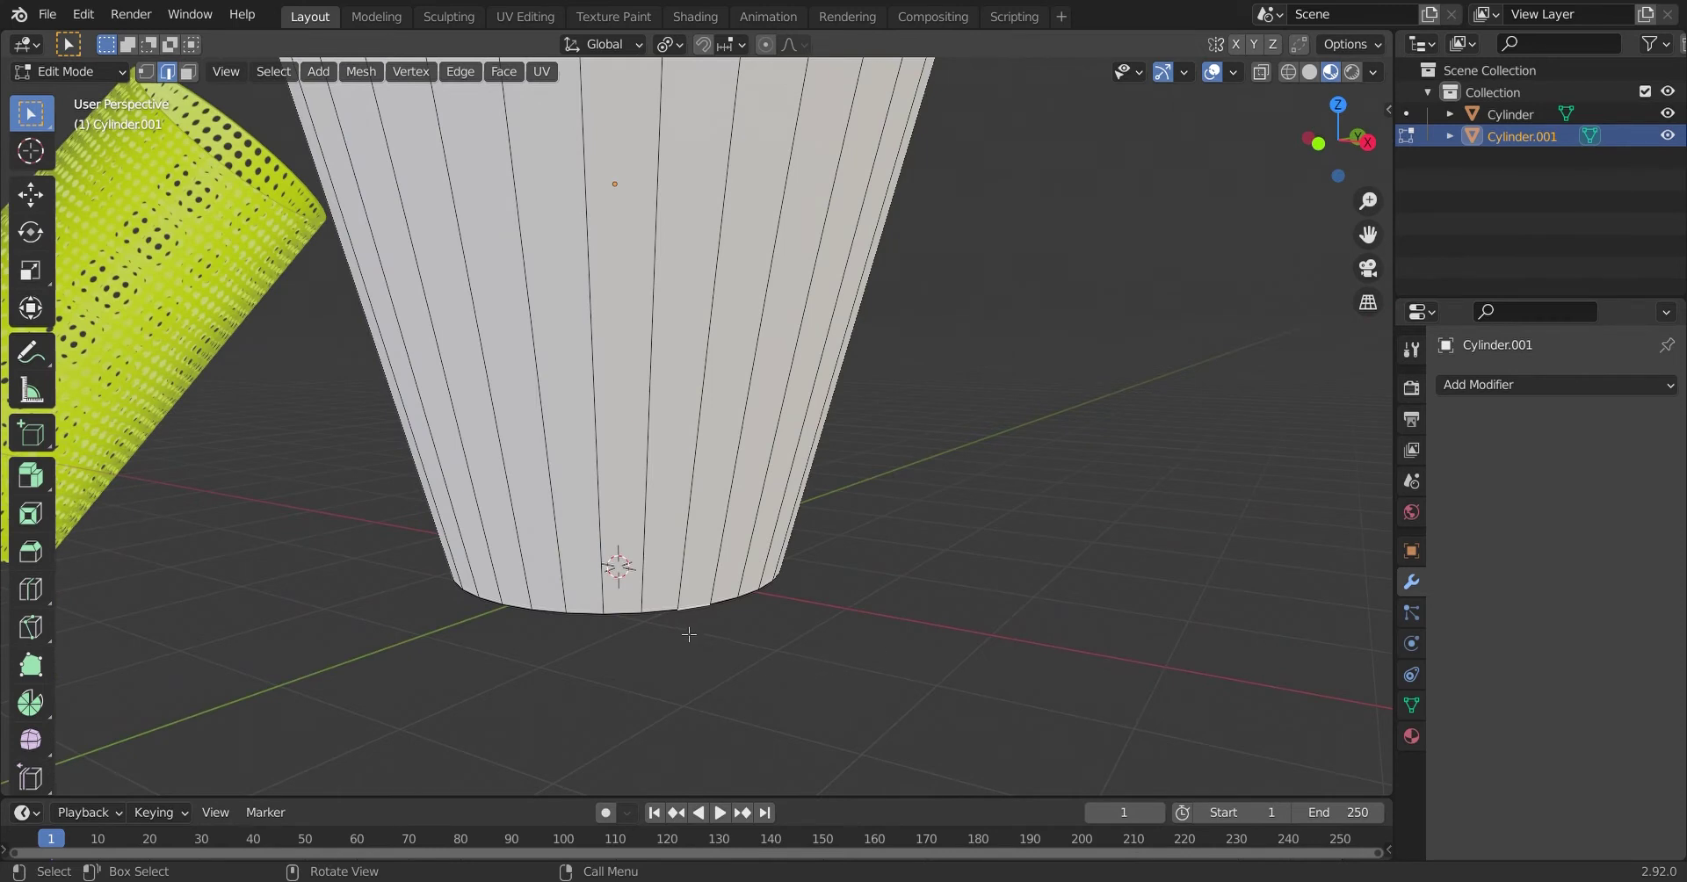
{"action": "left_click", "coordinate": [677, 610], "text": "alt"}
{"action": "key", "text": "e"}
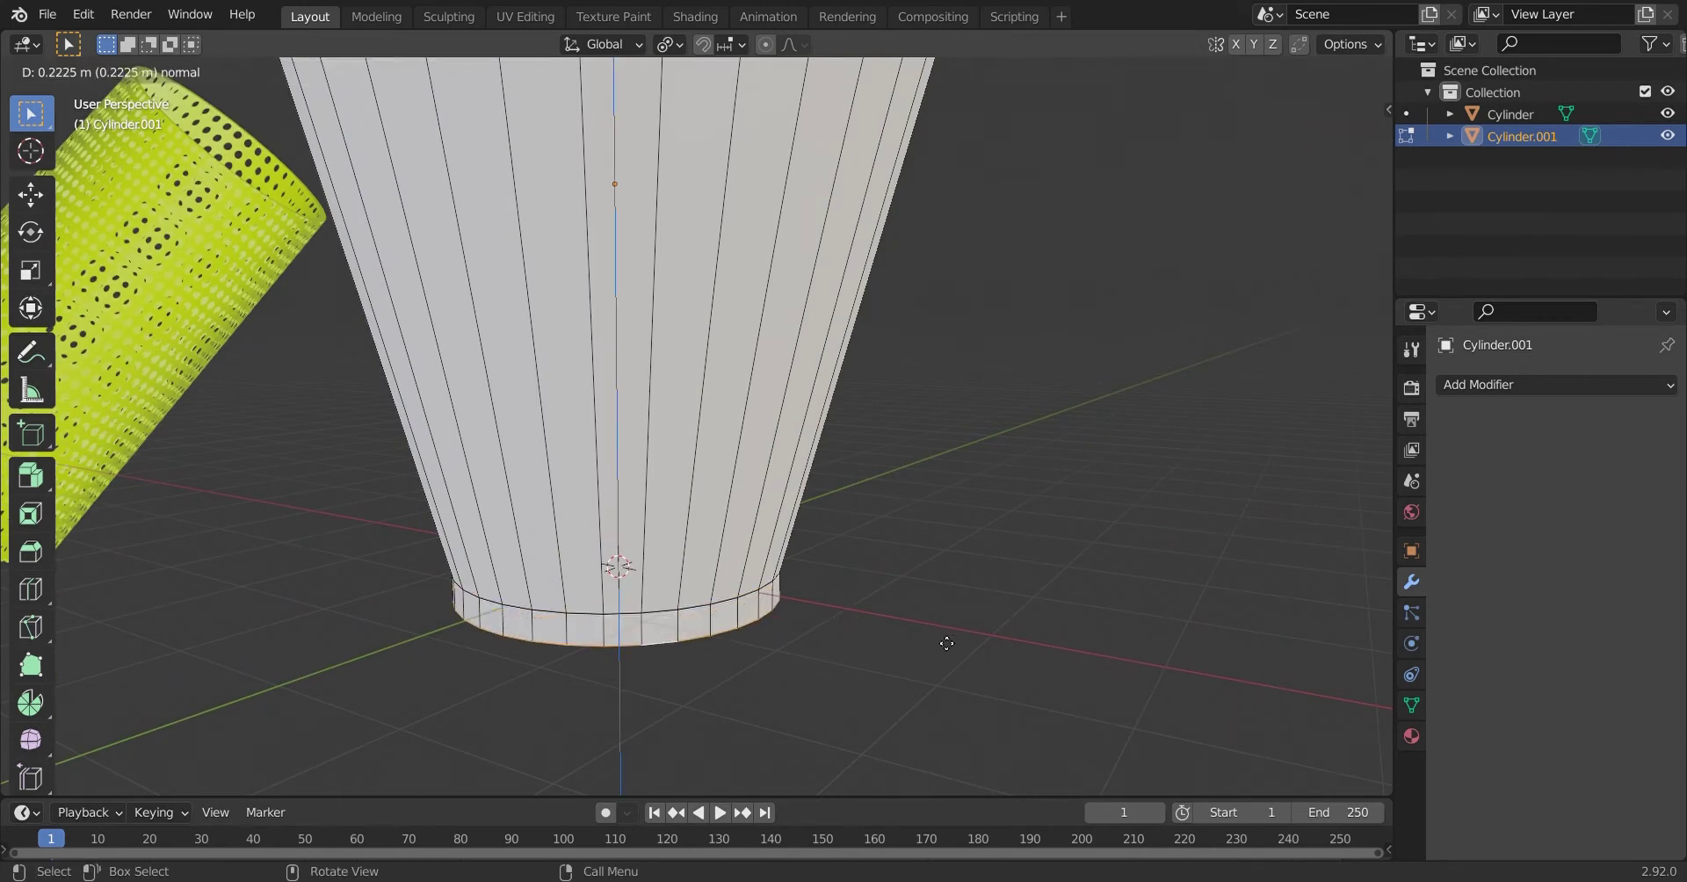
{"action": "right_click", "coordinate": [1204, 667]}
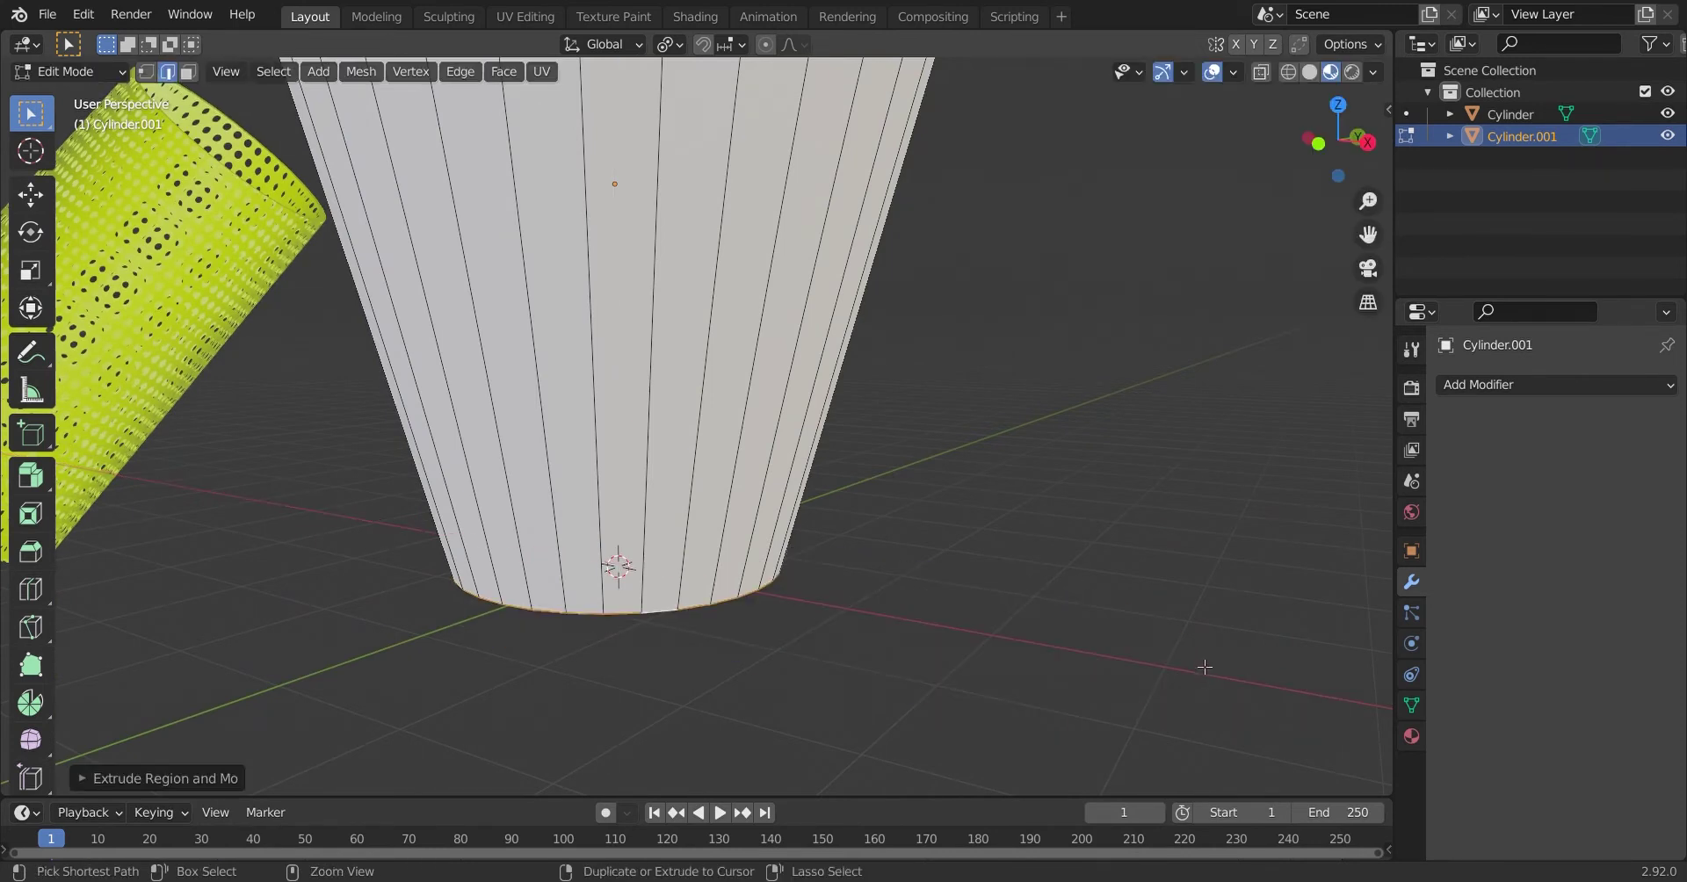
{"action": "key", "text": "ctrl+z"}
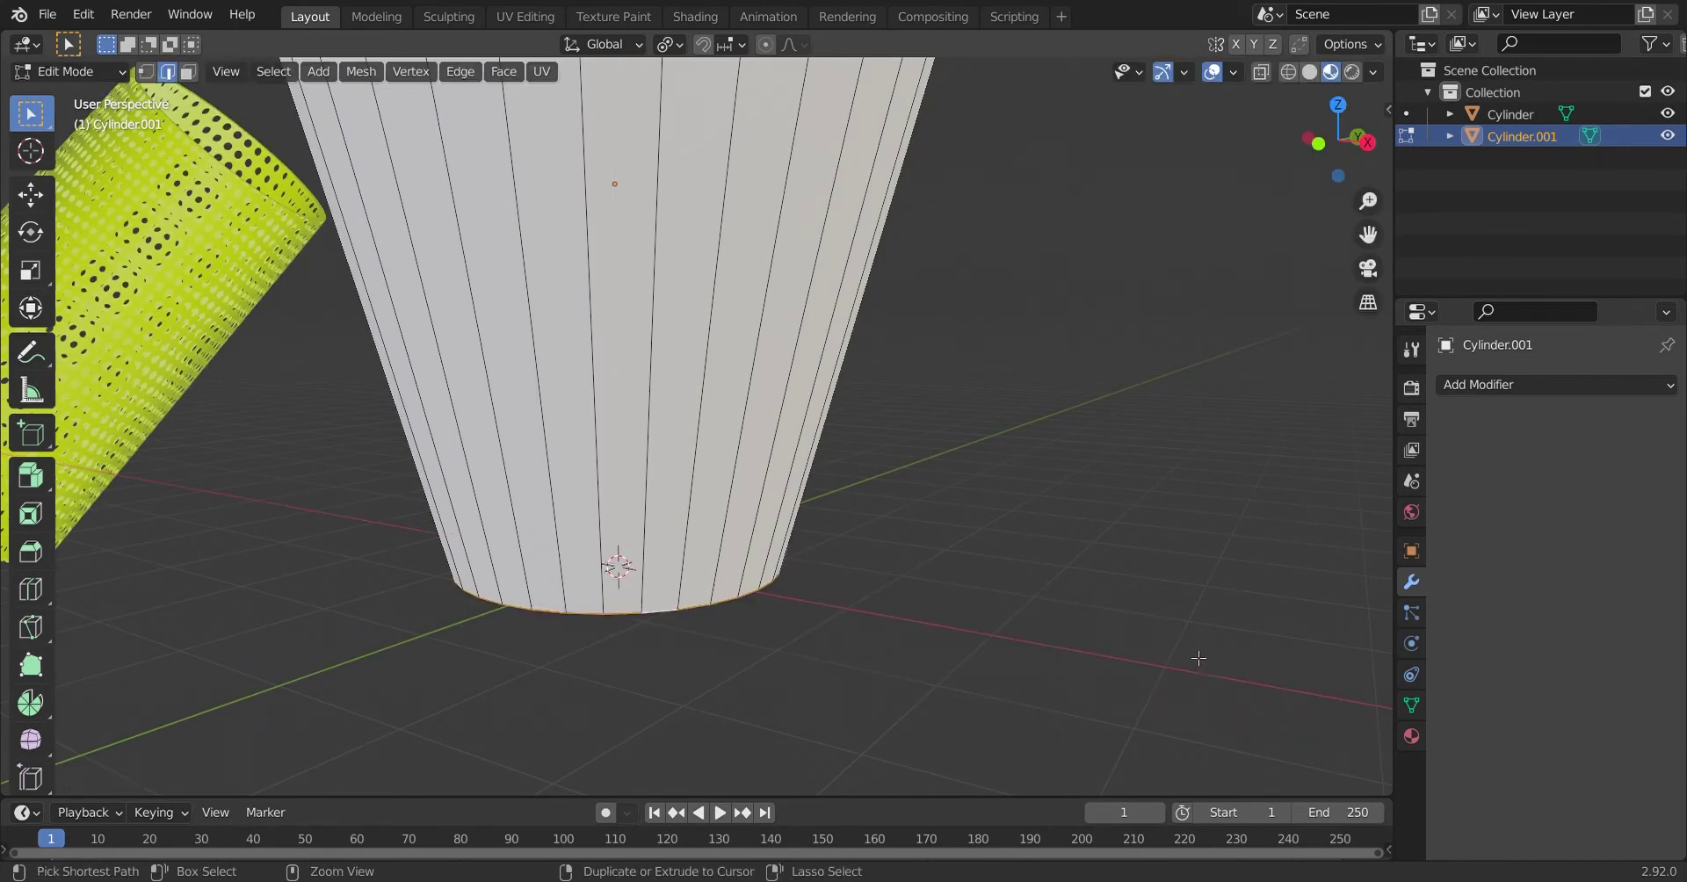
Step: Try Extrude Faces Along Normals on the reselected bottom edge loop by about 0.24 m and undo it
{"action": "key", "text": "alt+e"}
{"action": "left_click", "coordinate": [799, 481]}
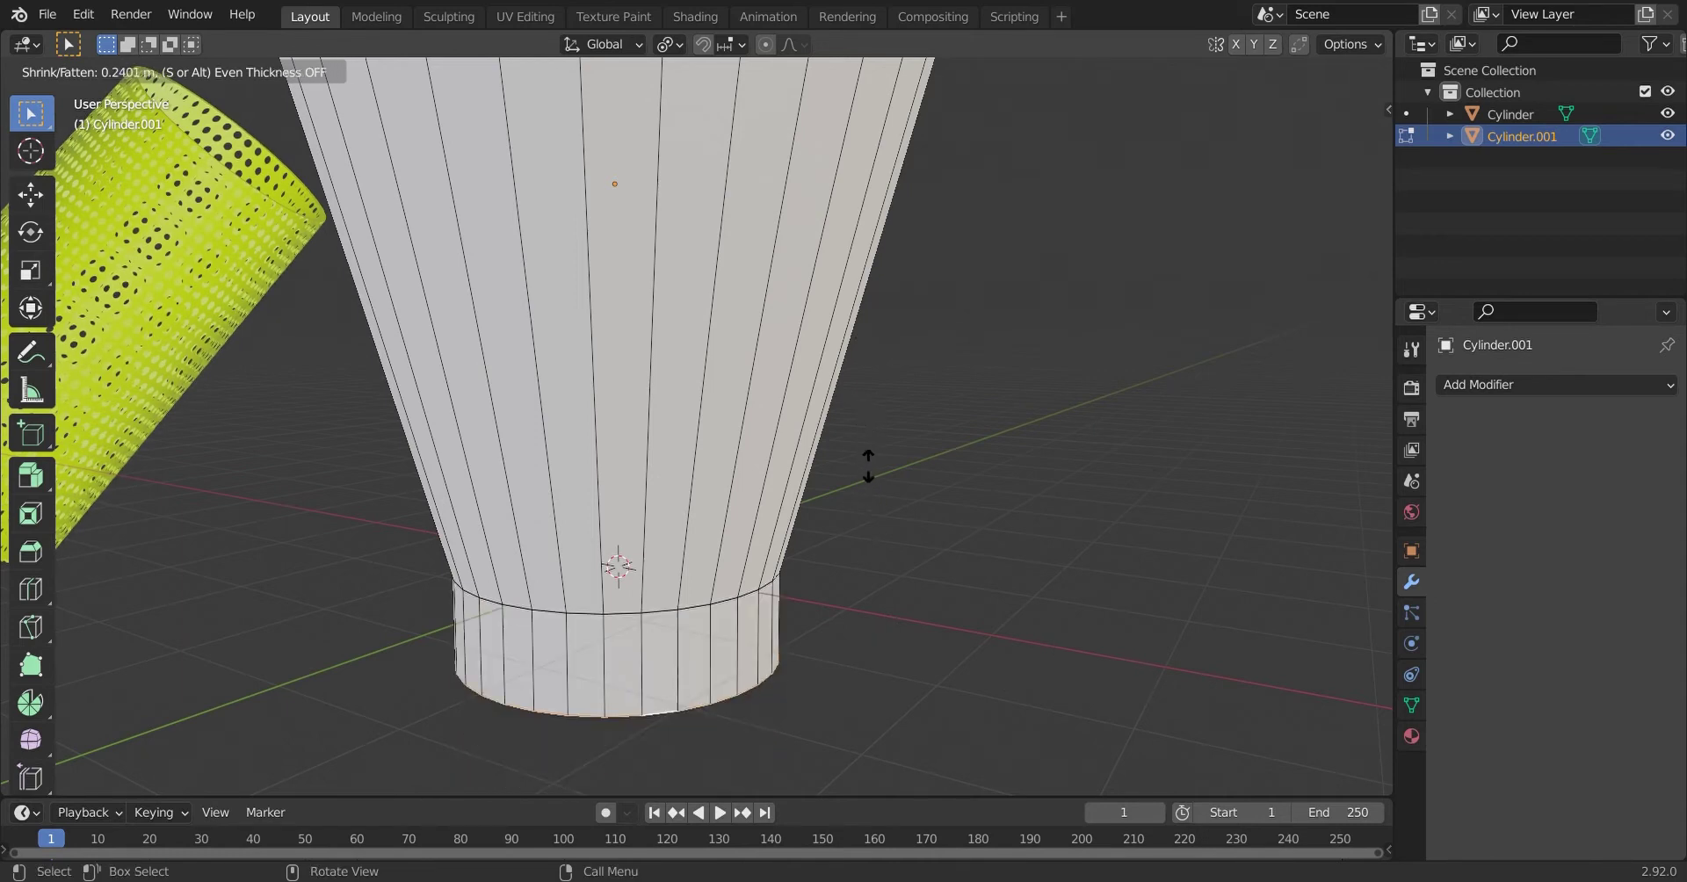
{"action": "right_click", "coordinate": [931, 459]}
{"action": "key", "text": "ctrl+z"}
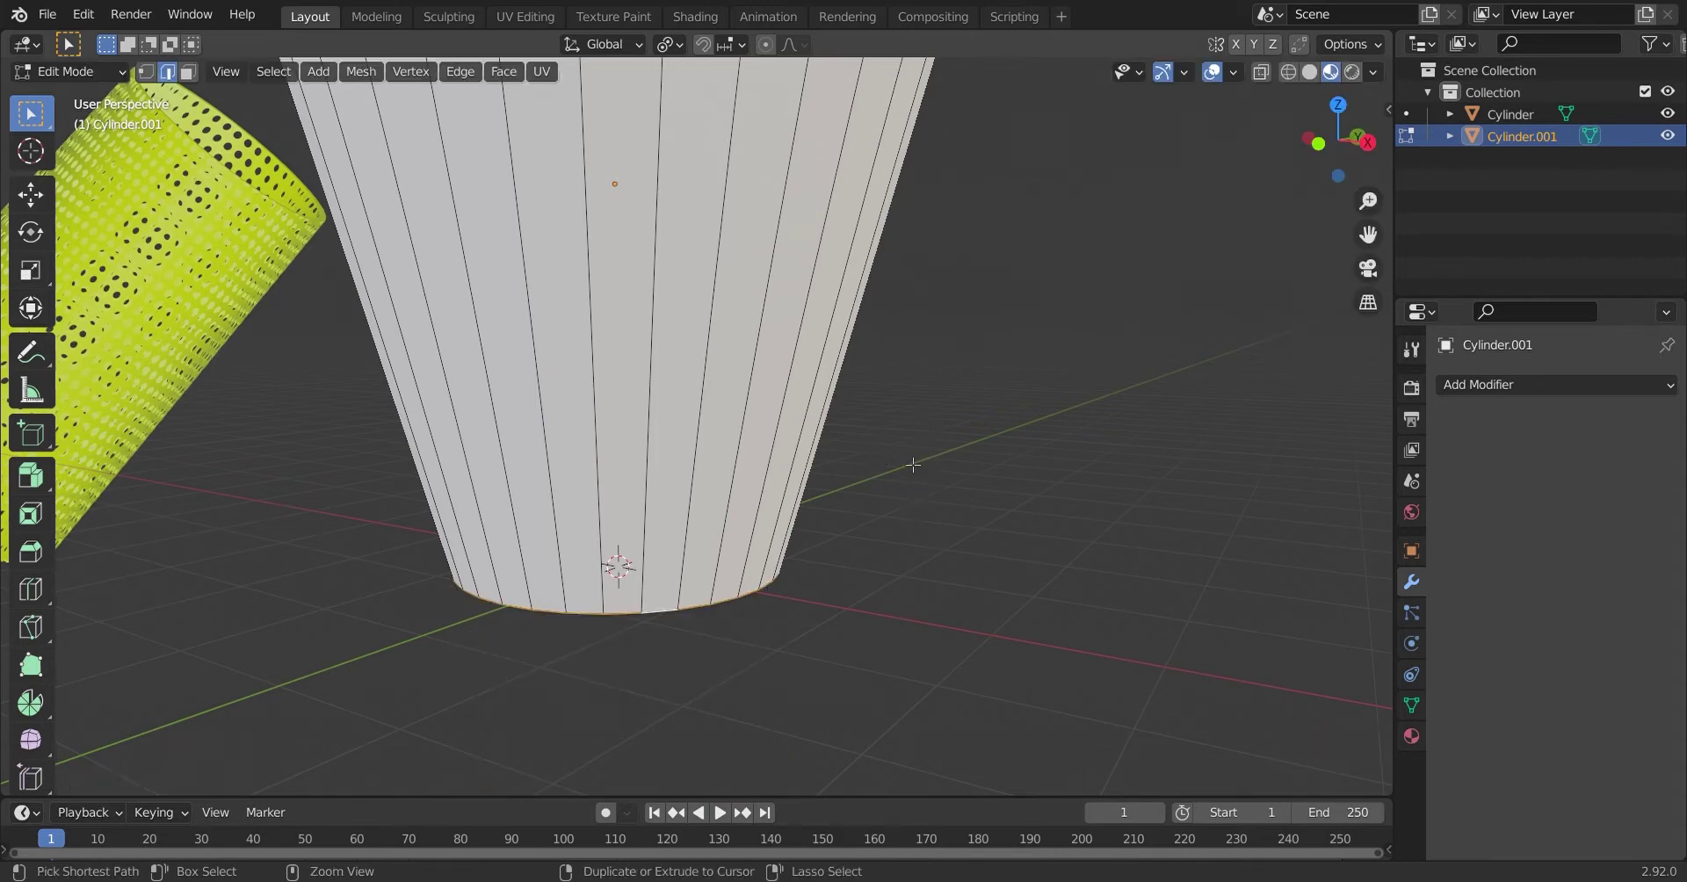
Step: Extrude the bottom edge loop in place and scale the new loop outward to about 1.26 times, forming a flat flange
{"action": "key", "text": "e"}
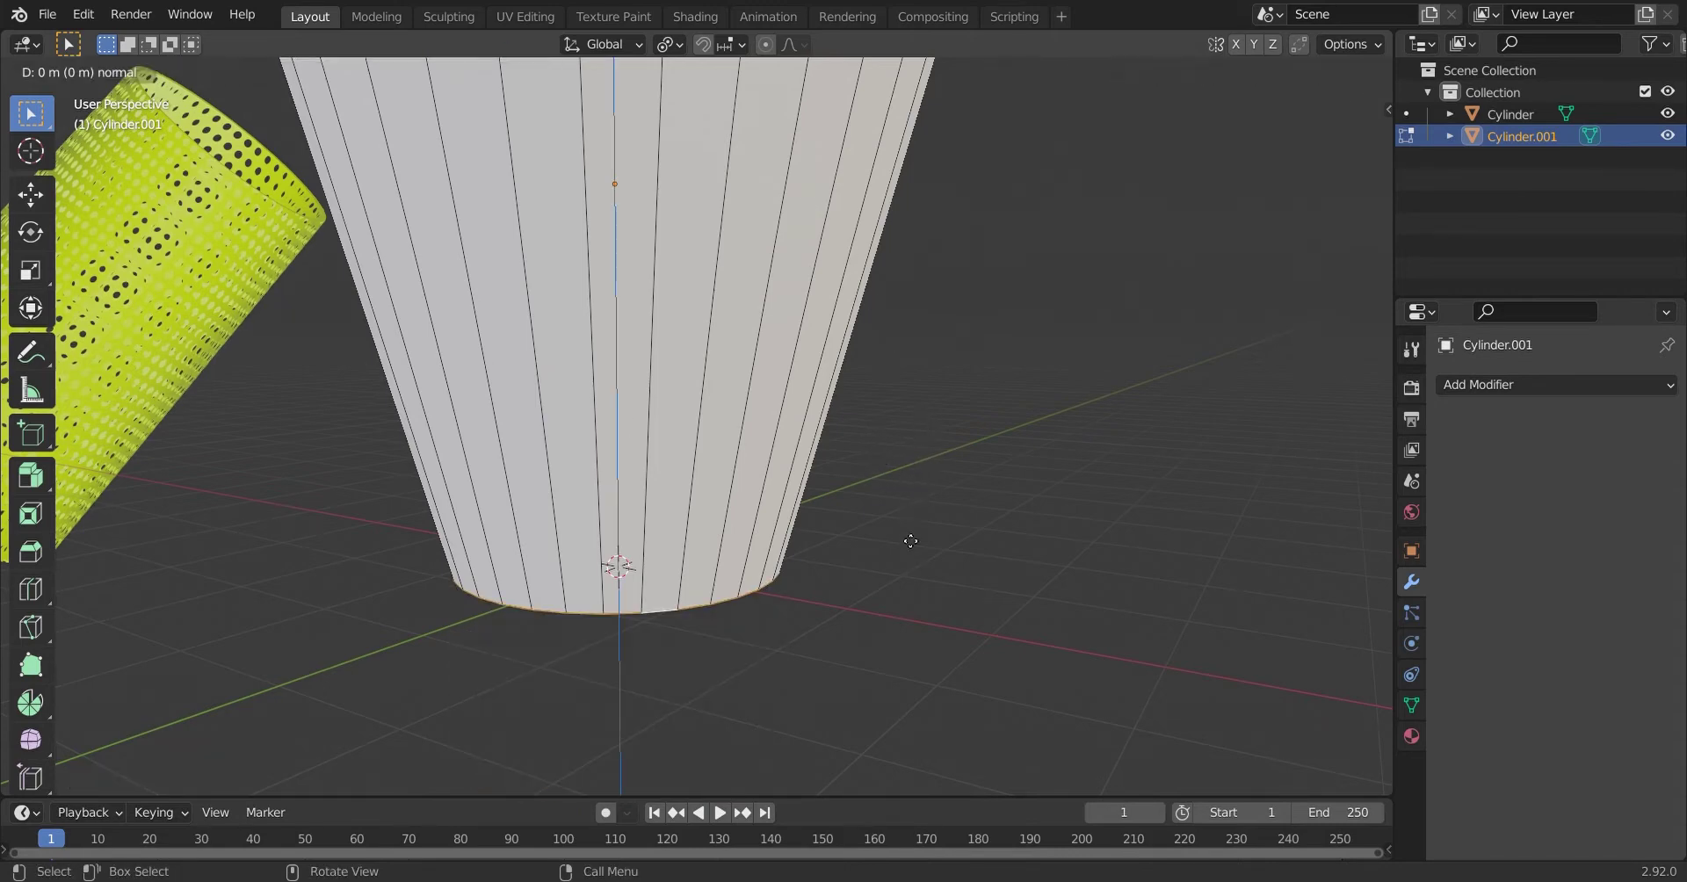
{"action": "right_click", "coordinate": [907, 563]}
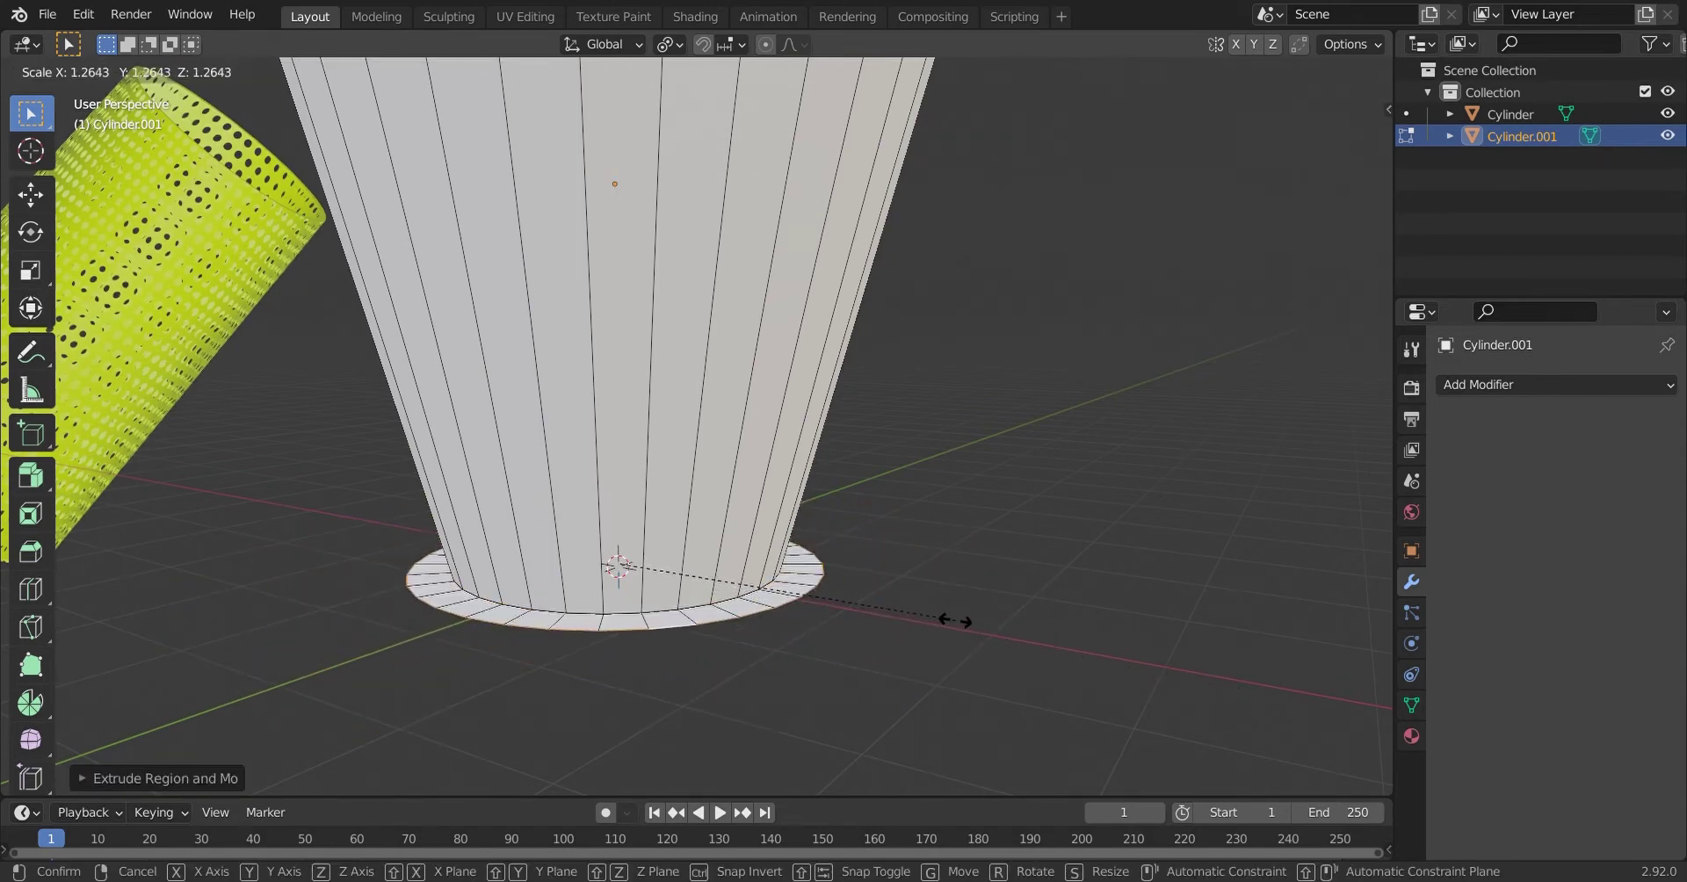
{"action": "left_click", "coordinate": [1002, 640]}
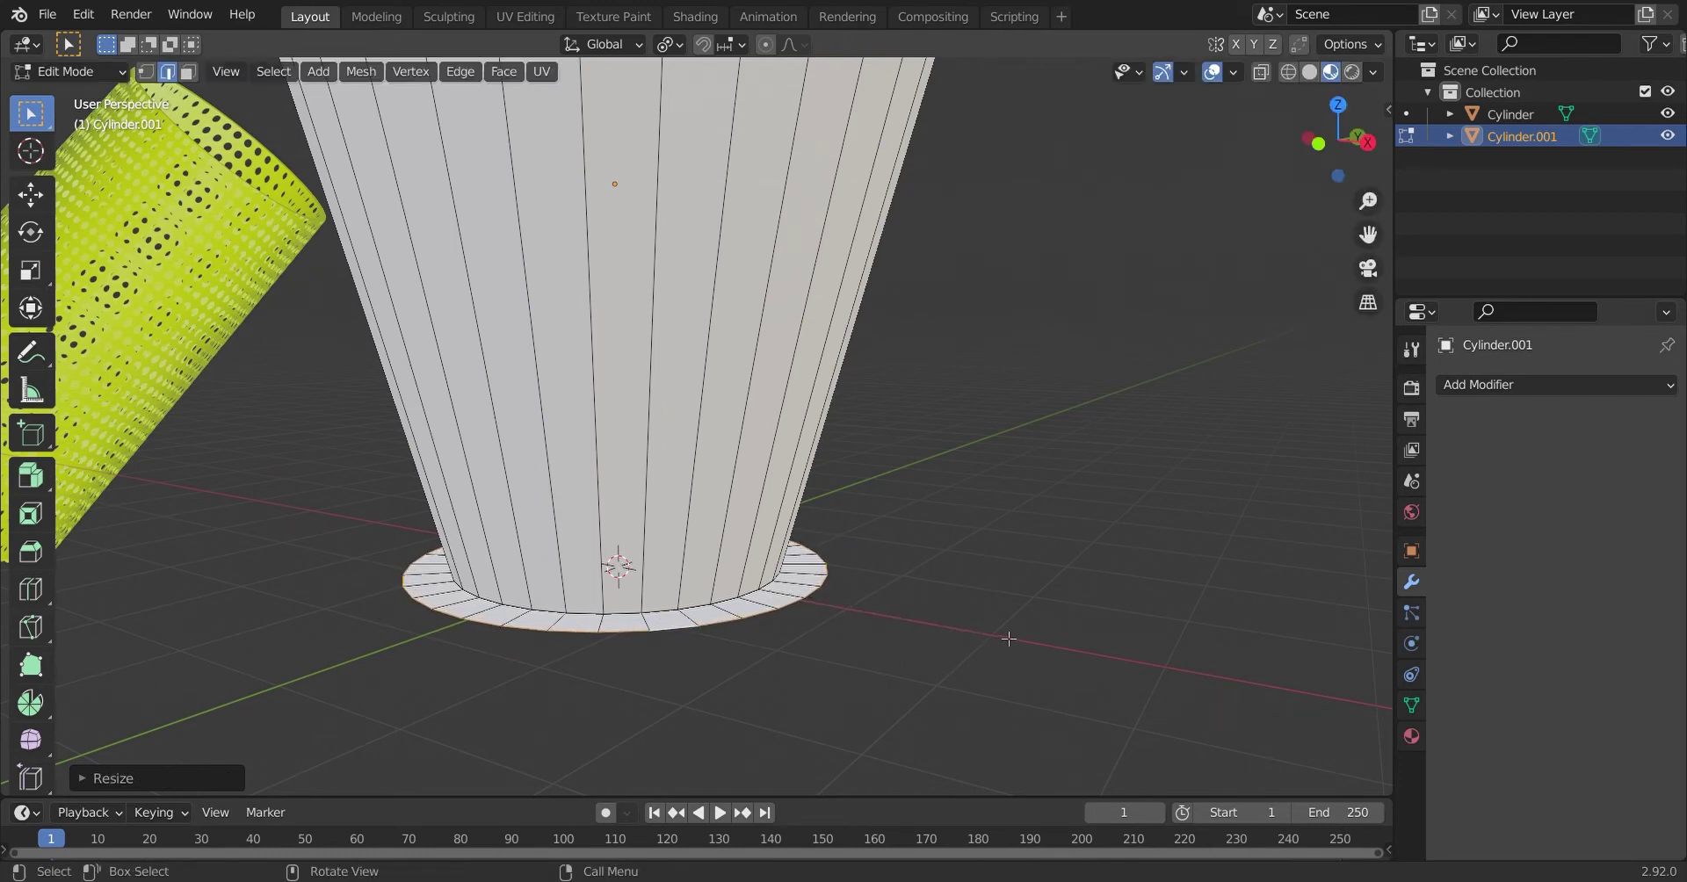
Step: Move the flange's outer edge loop down about 0.11 m along the global Z axis and scale it slightly wider
{"action": "key", "text": "g"}
{"action": "key", "text": "z"}
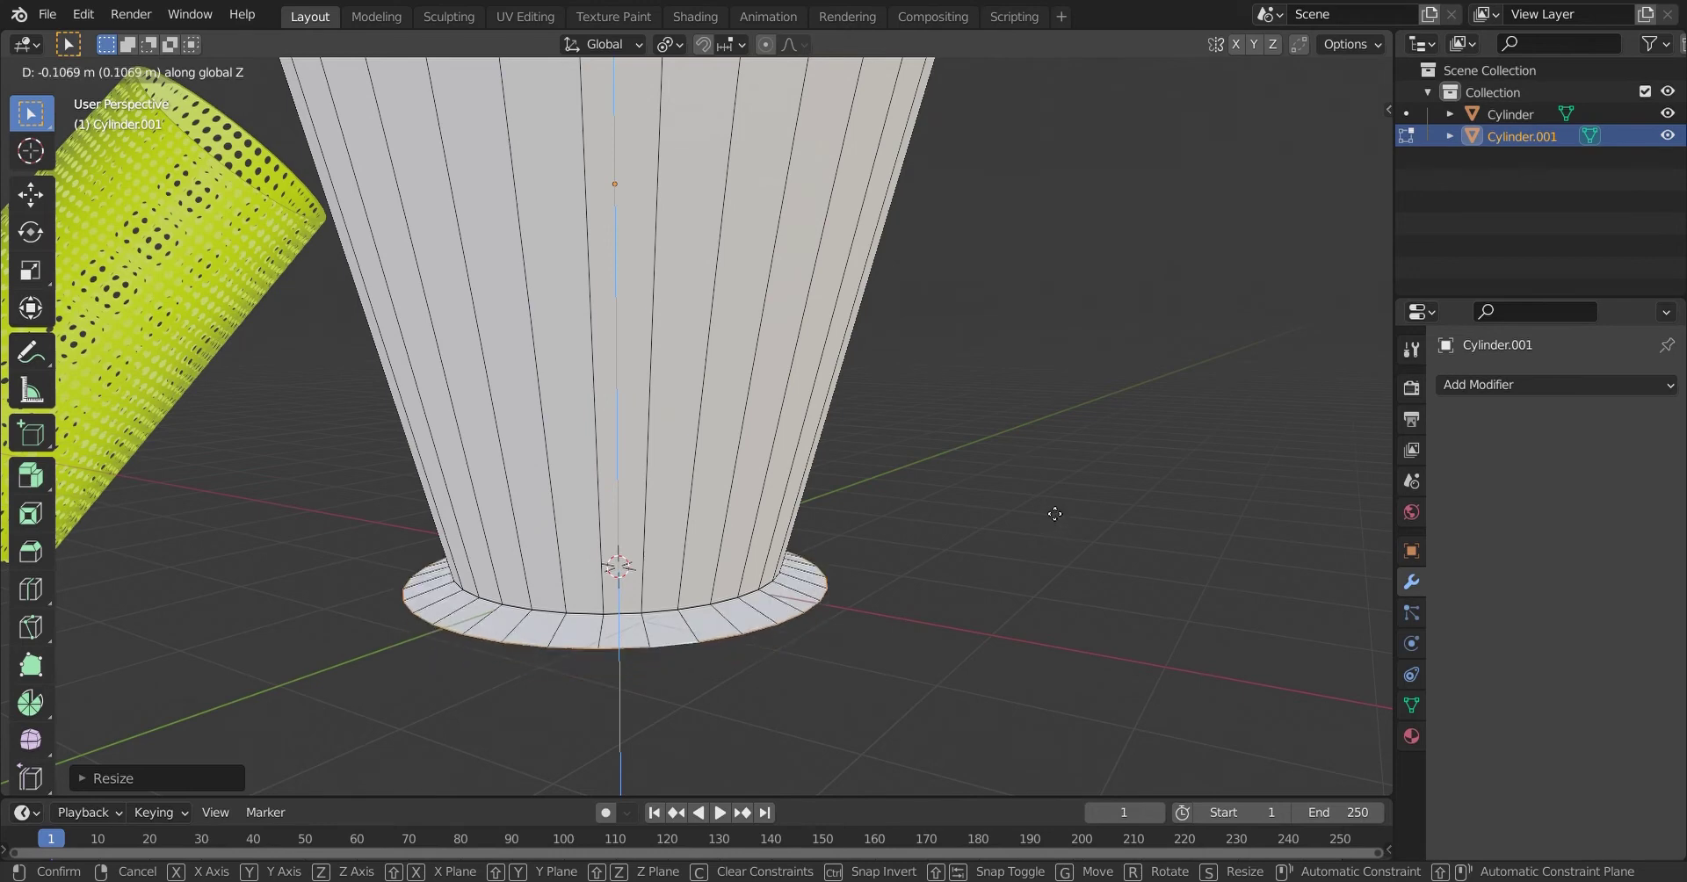
{"action": "left_click", "coordinate": [1061, 524]}
{"action": "key", "text": "s"}
{"action": "left_click", "coordinate": [1047, 606]}
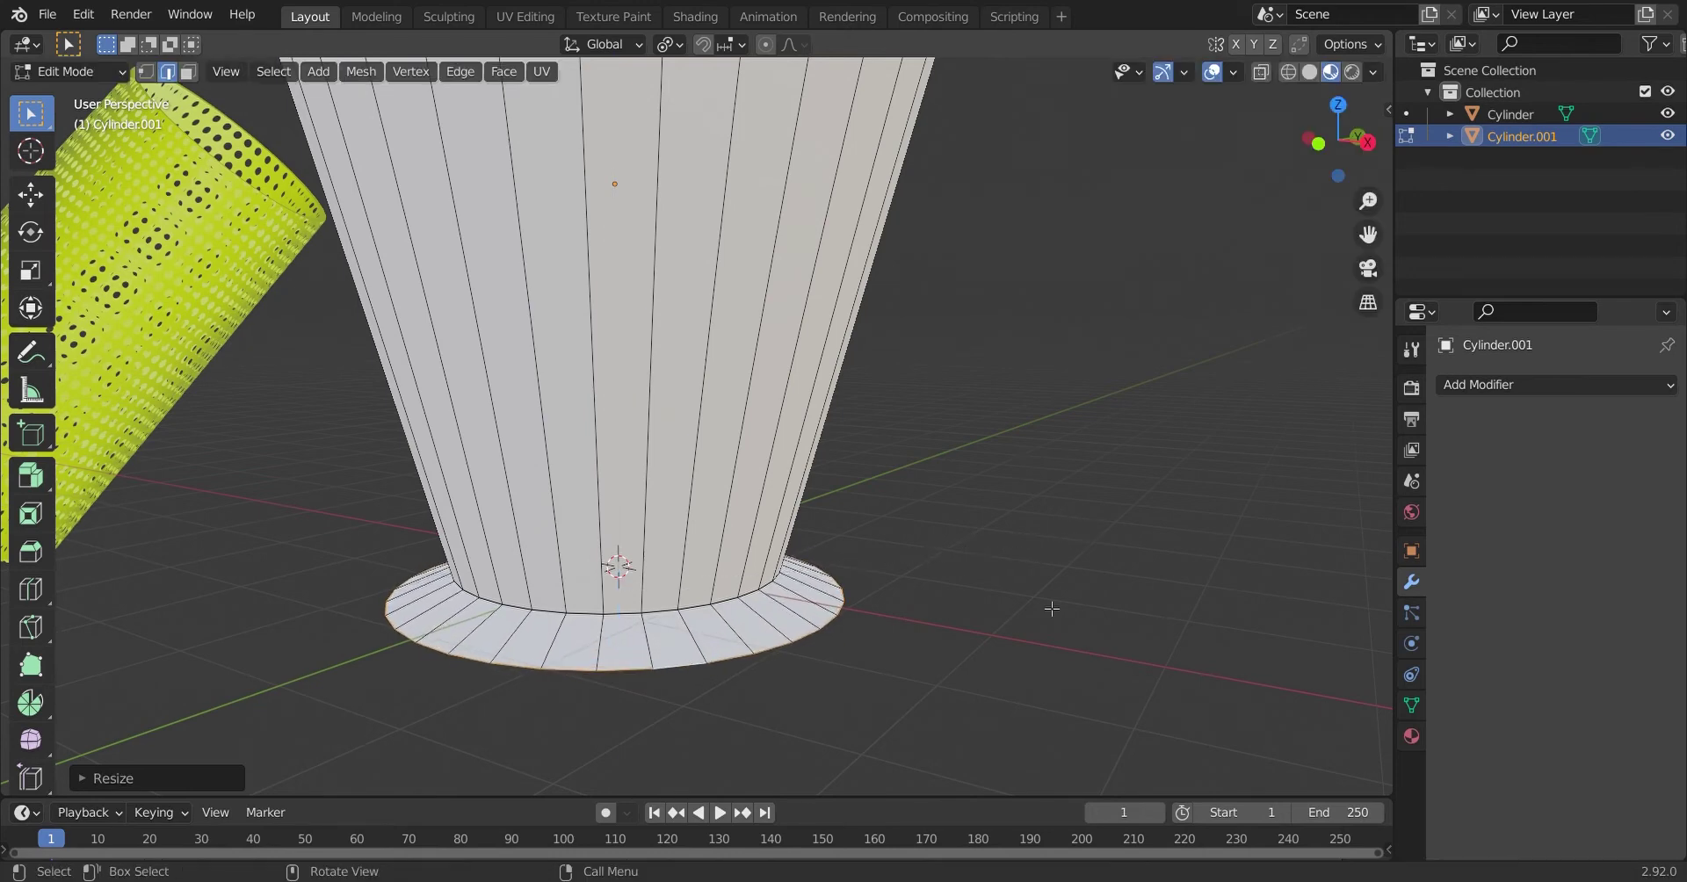
Step: Extrude the flange's outer edge loop upward by about 0.63 m to form a collar around the tapered wall
{"action": "middle_click_drag", "start_coordinate": [1046, 606], "coordinate": [1110, 597]}
{"action": "key", "text": "e"}
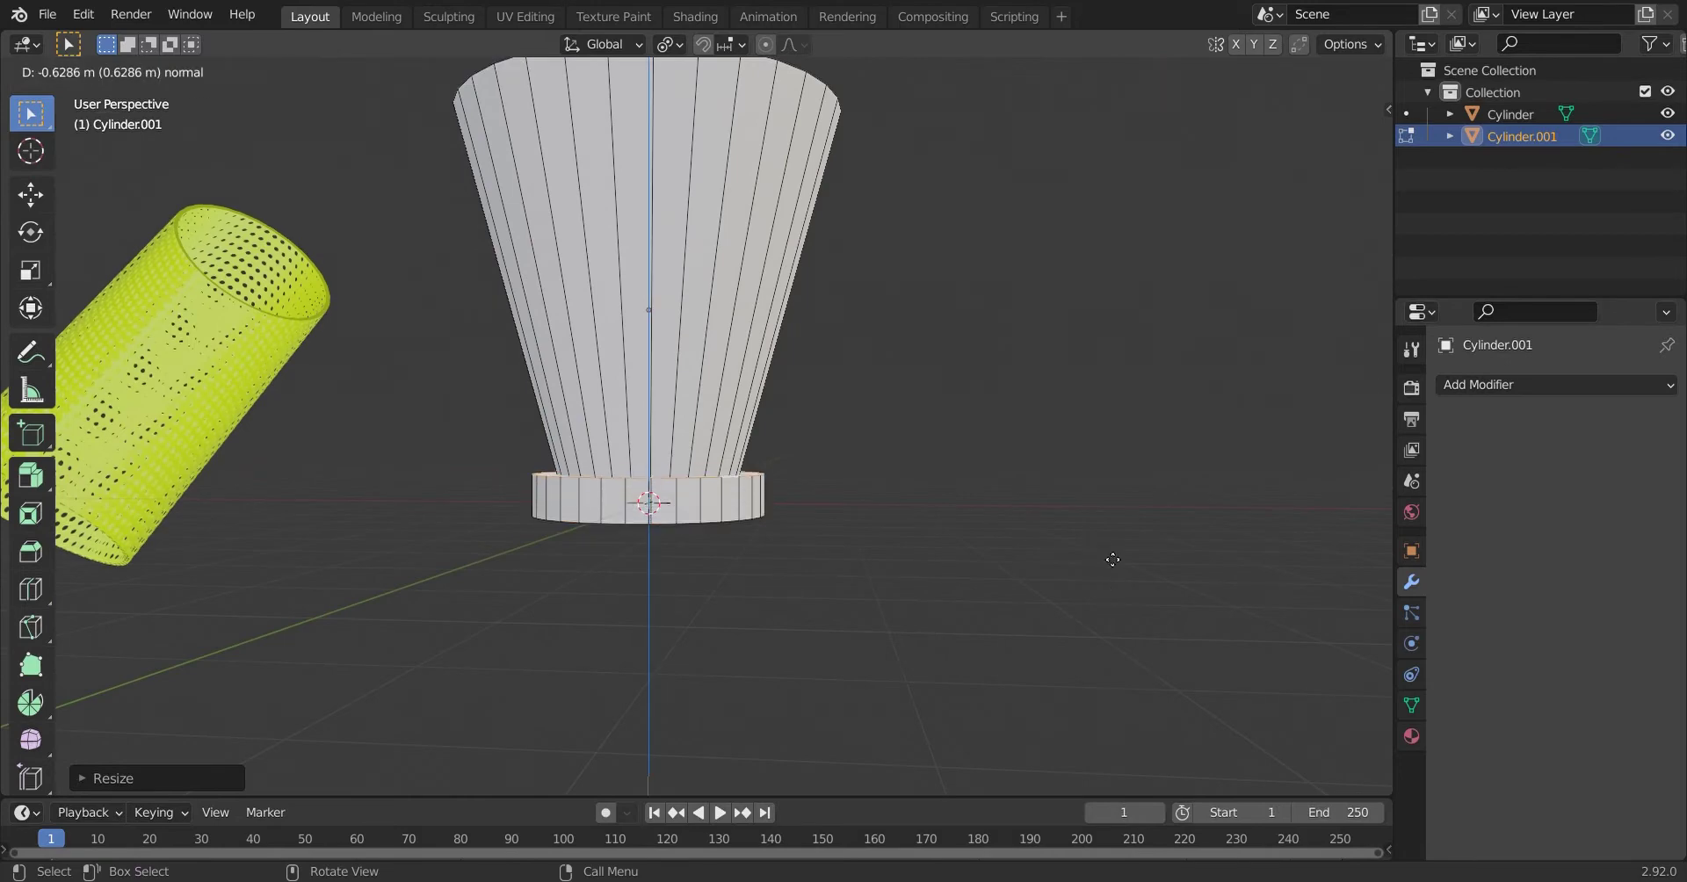
{"action": "left_click", "coordinate": [1114, 562]}
Step: Try scaling the collar's upper edge loop outward to about 1.24 times and cancel it
{"action": "middle_click_drag", "start_coordinate": [772, 539], "coordinate": [791, 579]}
{"action": "scroll", "coordinate": [793, 546], "scroll_direction": "up", "scroll_amount": 3}
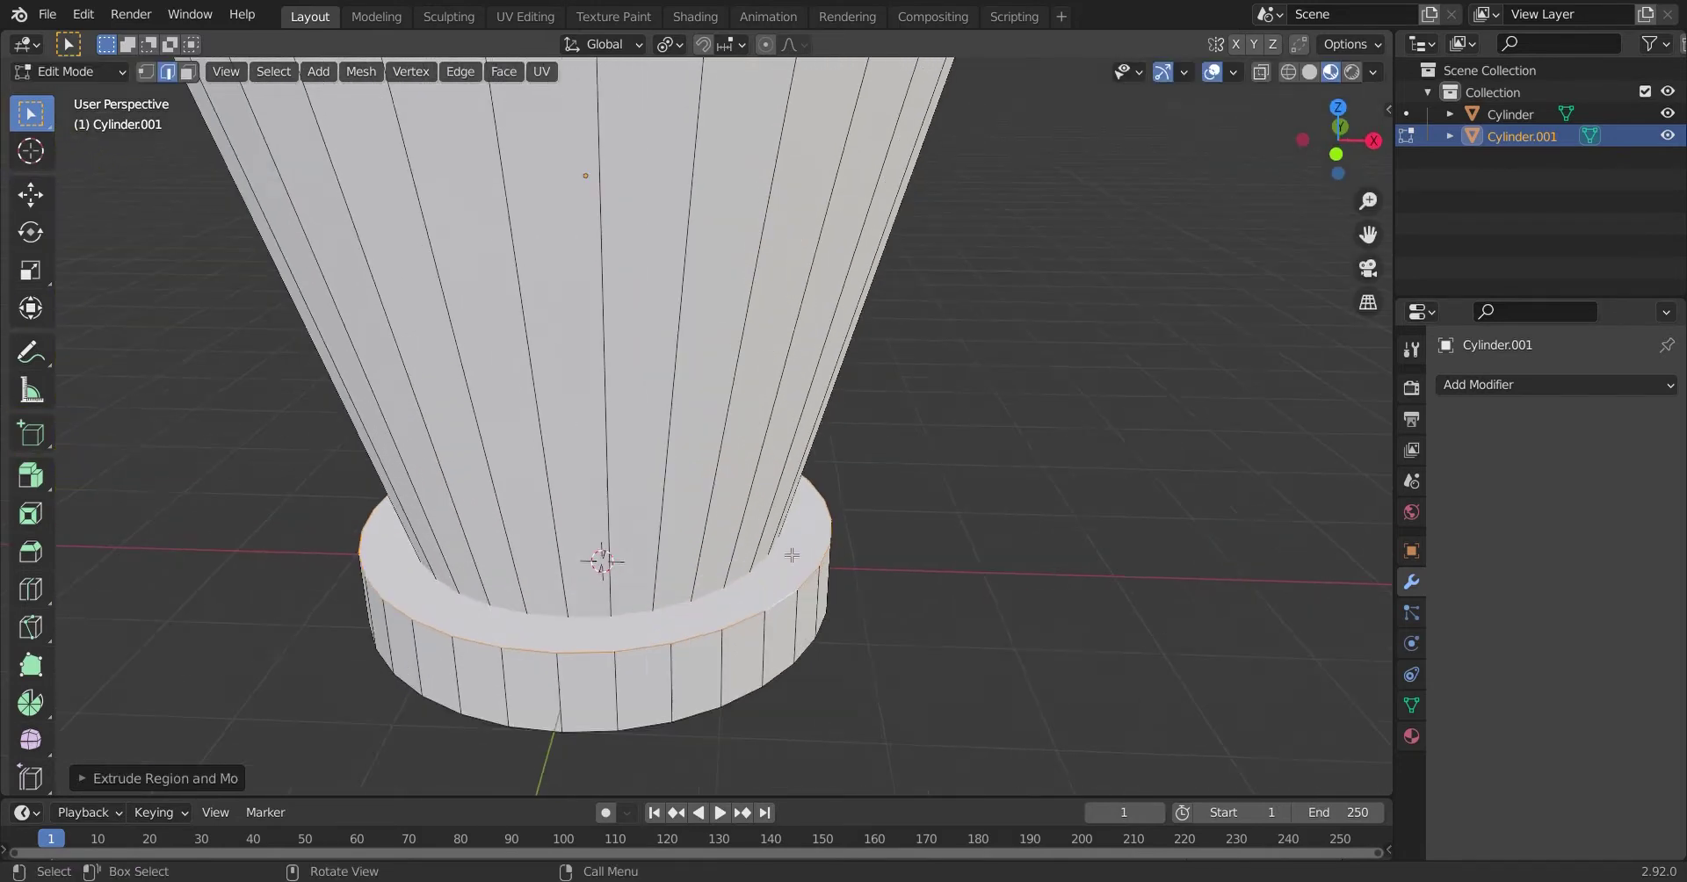
{"action": "key", "text": "s"}
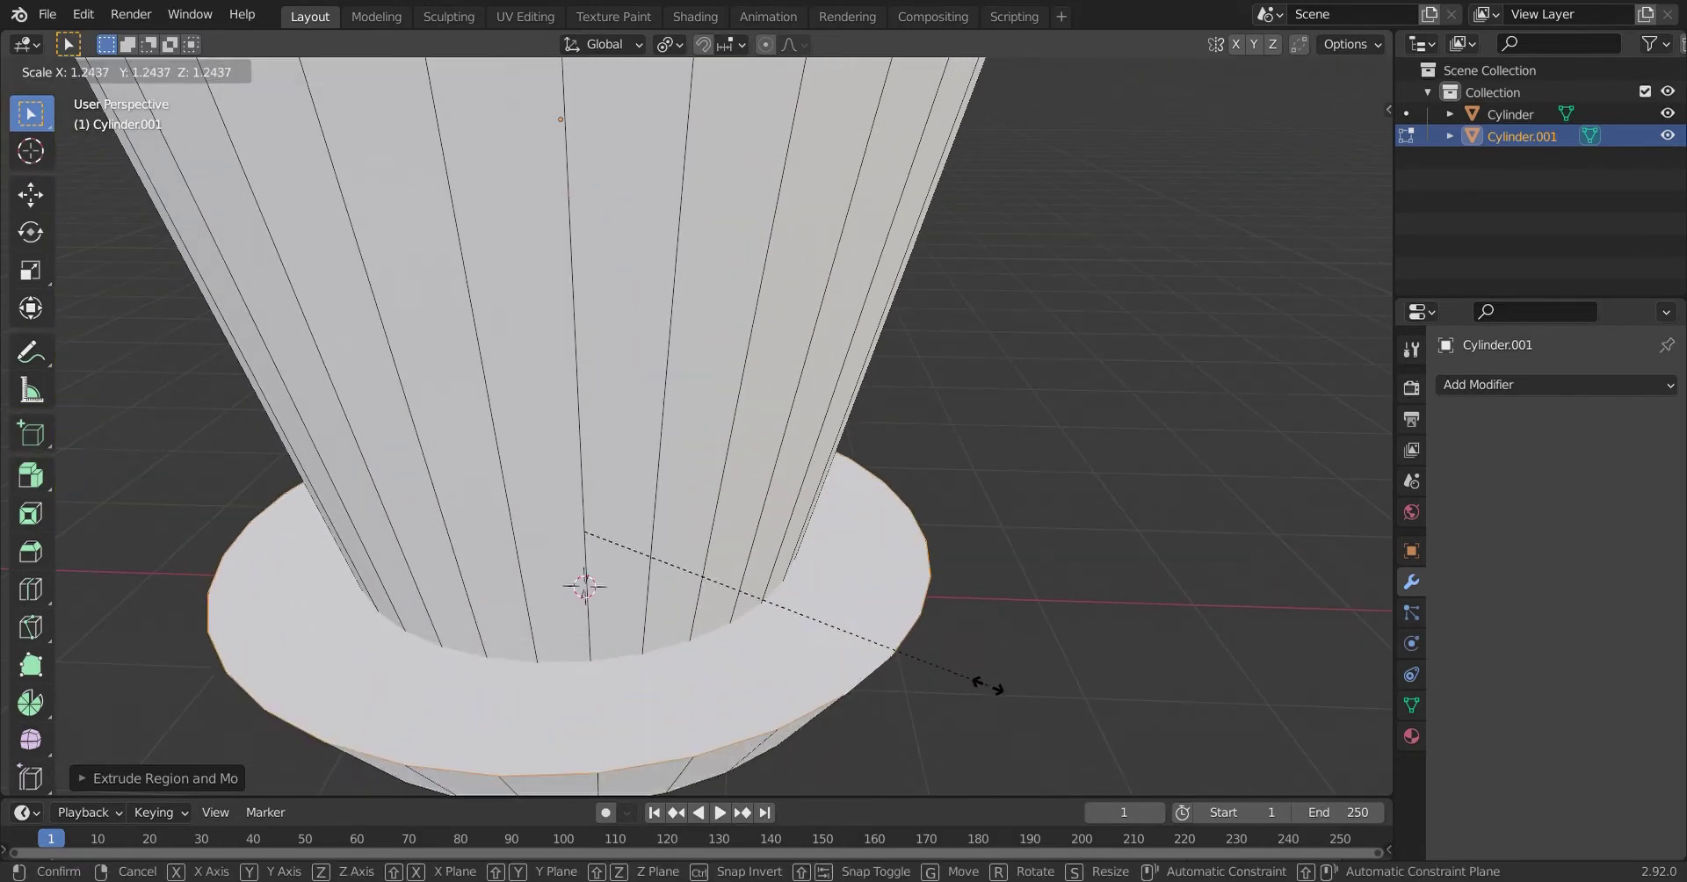
{"action": "key", "text": "Escape"}
Step: Switch the viewport display to solid shading with X-ray turned off
{"action": "scroll", "coordinate": [764, 628], "scroll_direction": "up", "scroll_amount": 4}
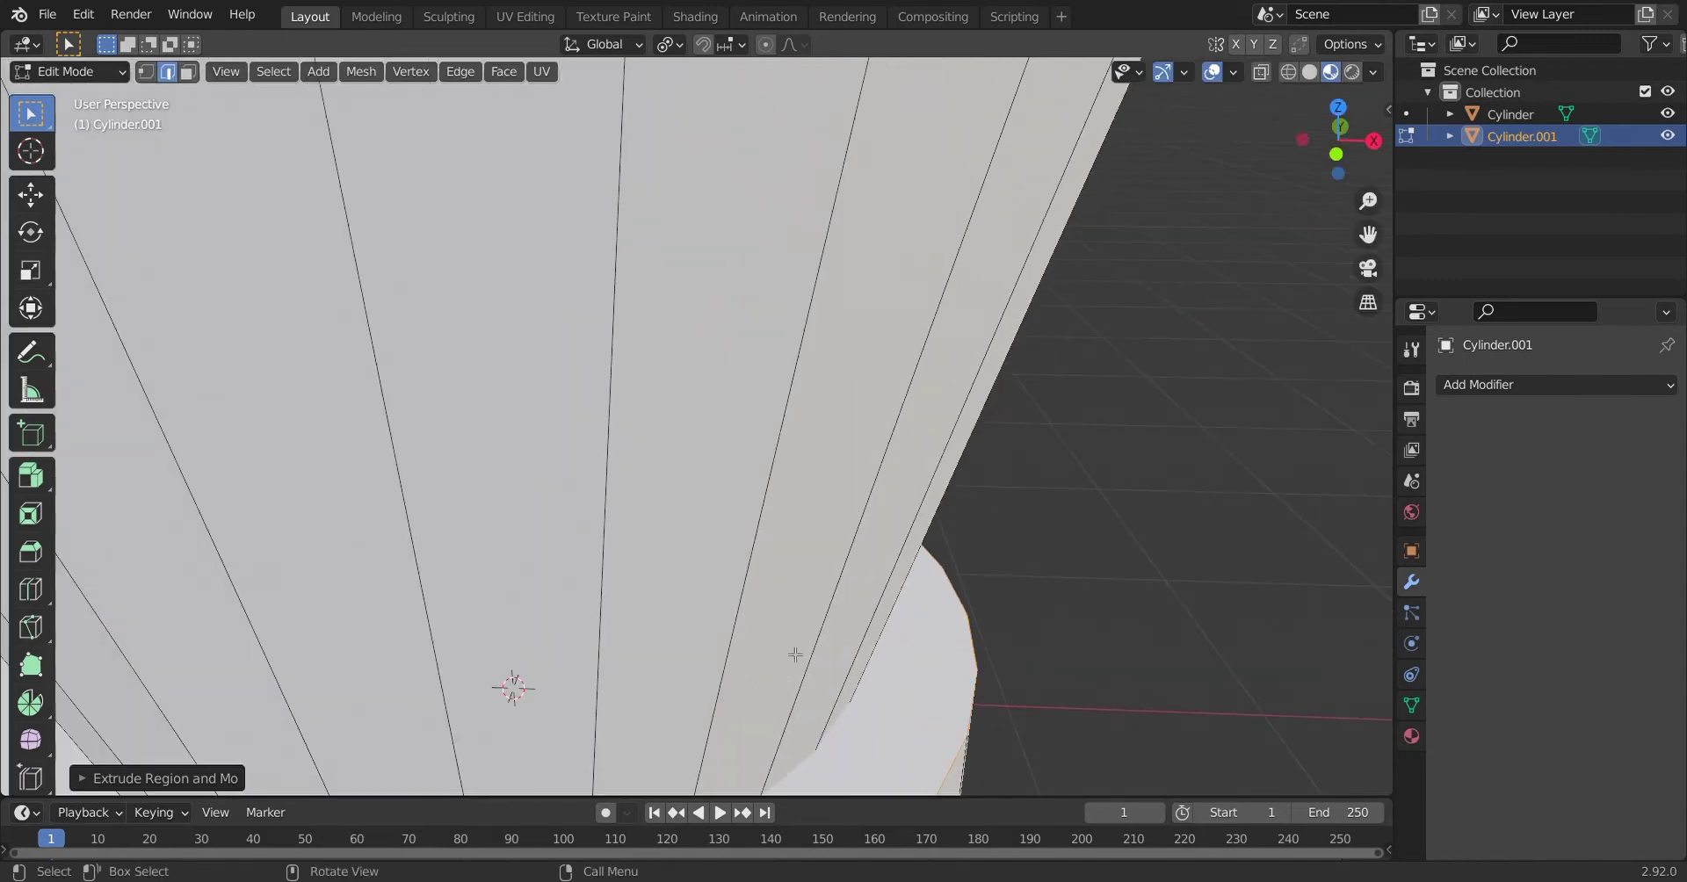
{"action": "scroll", "coordinate": [852, 742], "scroll_direction": "up", "scroll_amount": 2}
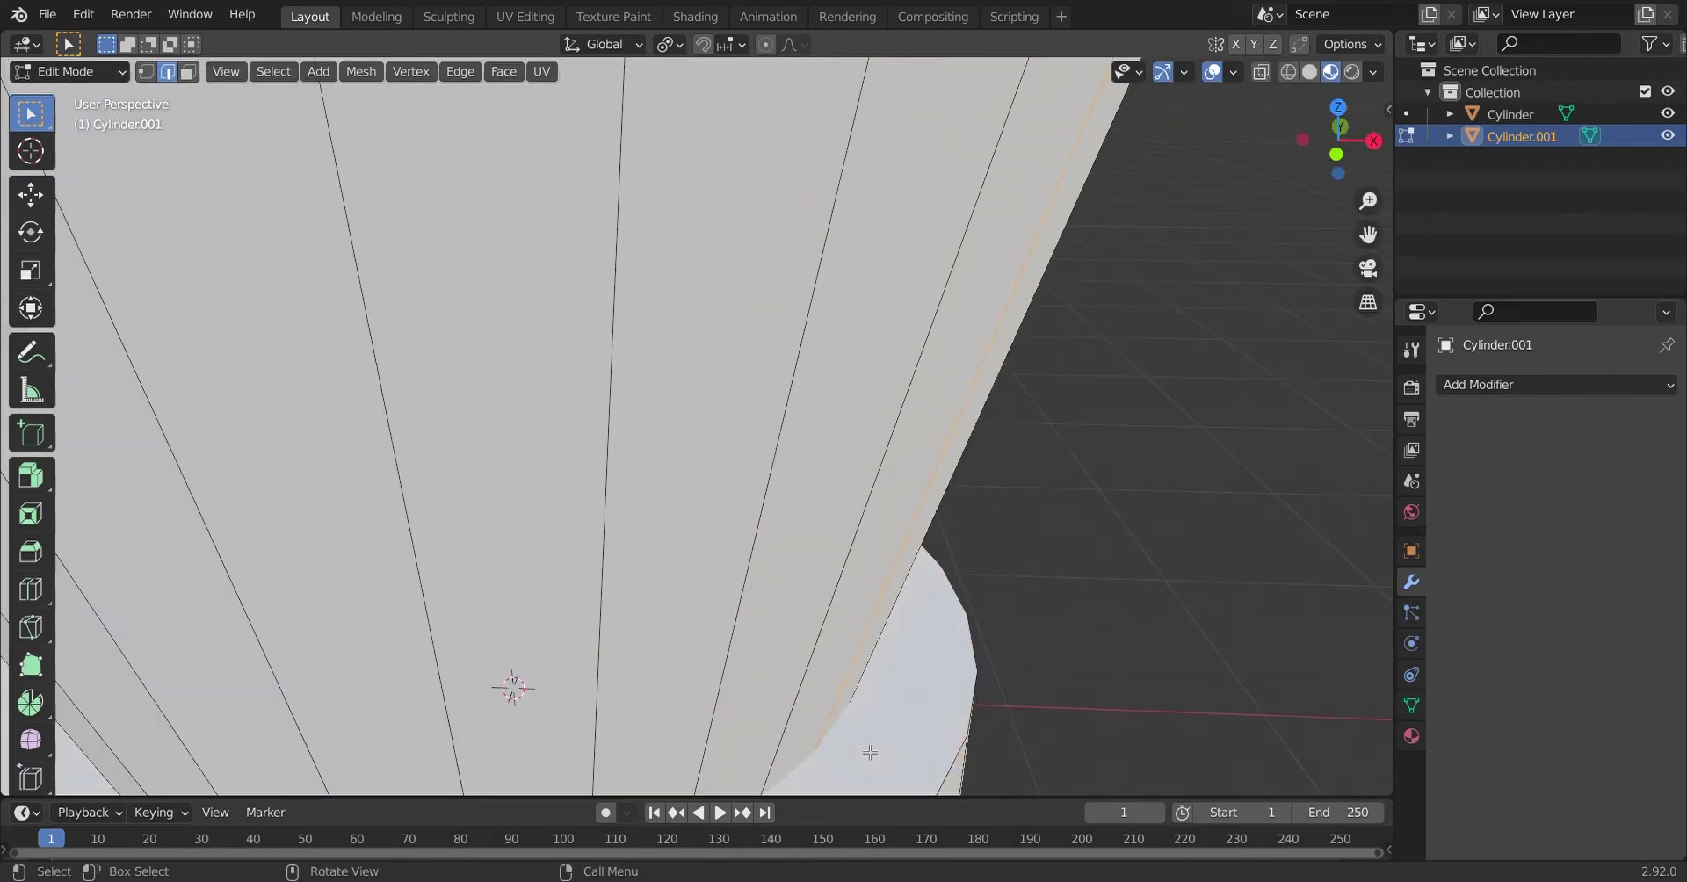
{"action": "scroll", "coordinate": [835, 738], "scroll_direction": "down", "scroll_amount": 5}
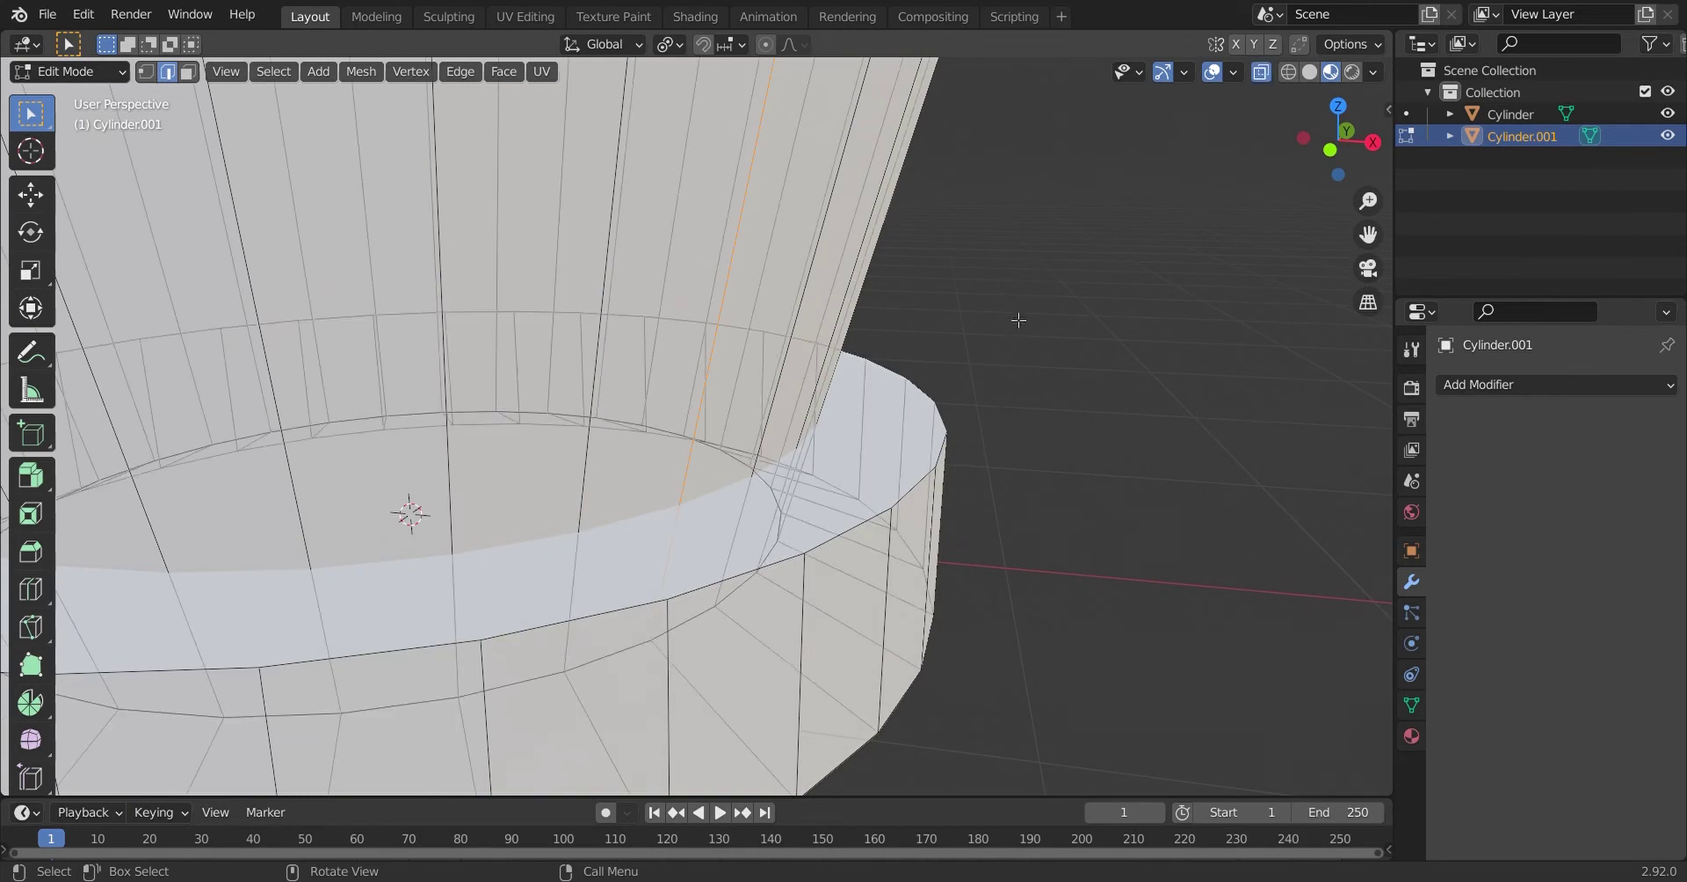
{"action": "middle_click_drag", "start_coordinate": [838, 462], "coordinate": [689, 525]}
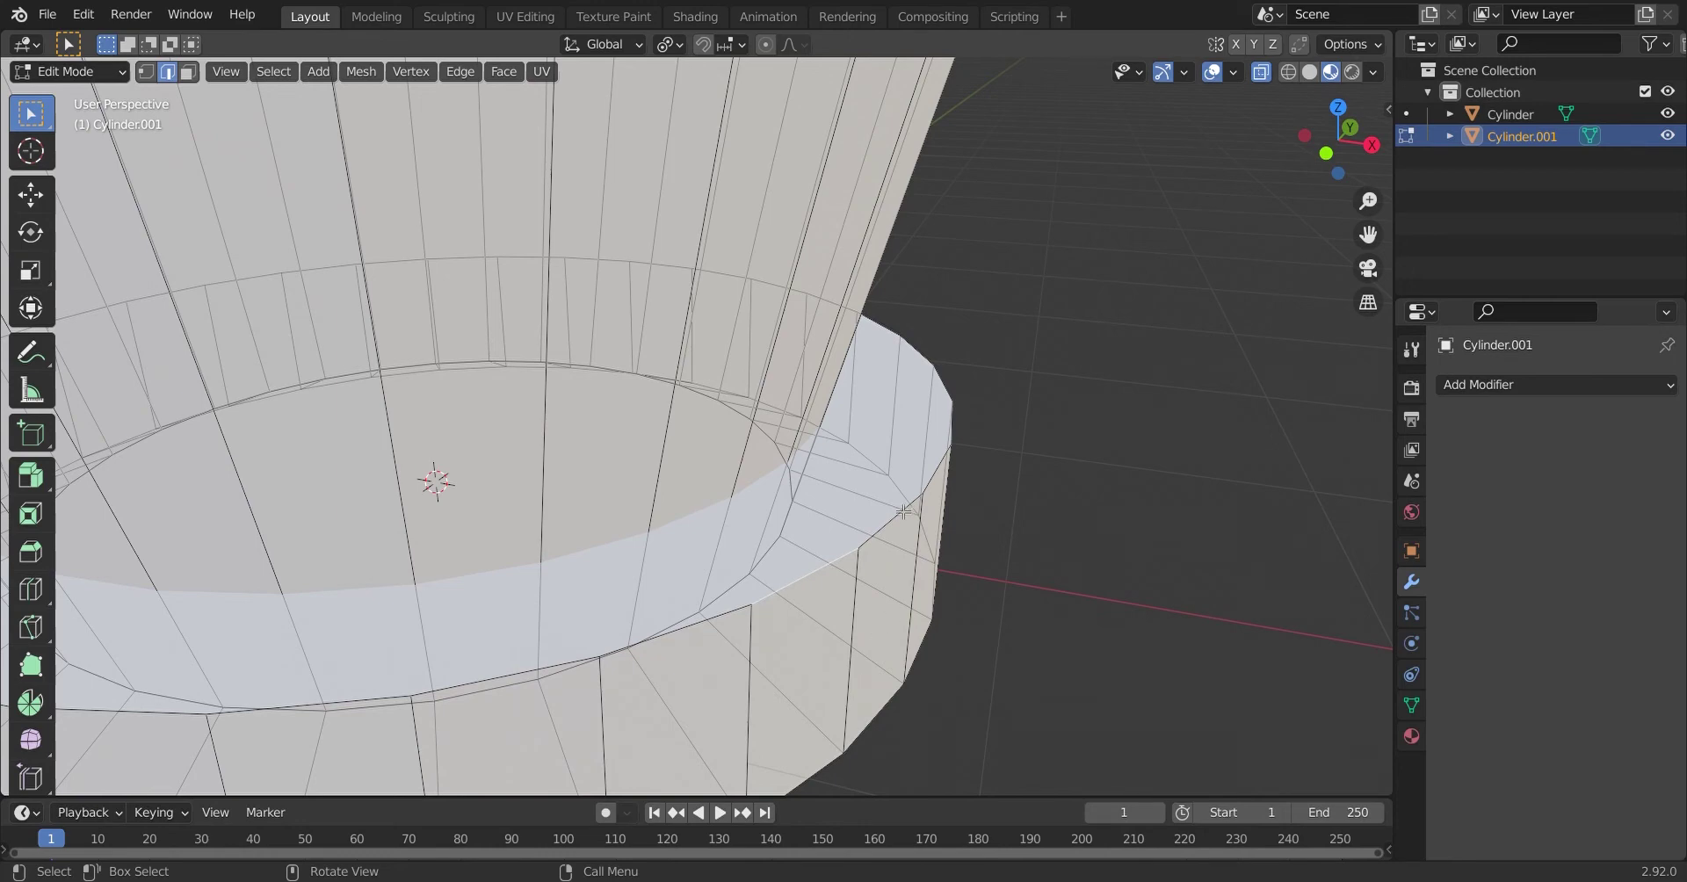
{"action": "left_click", "coordinate": [1290, 76]}
{"action": "left_click", "coordinate": [1315, 74]}
{"action": "key", "text": "alt+z"}
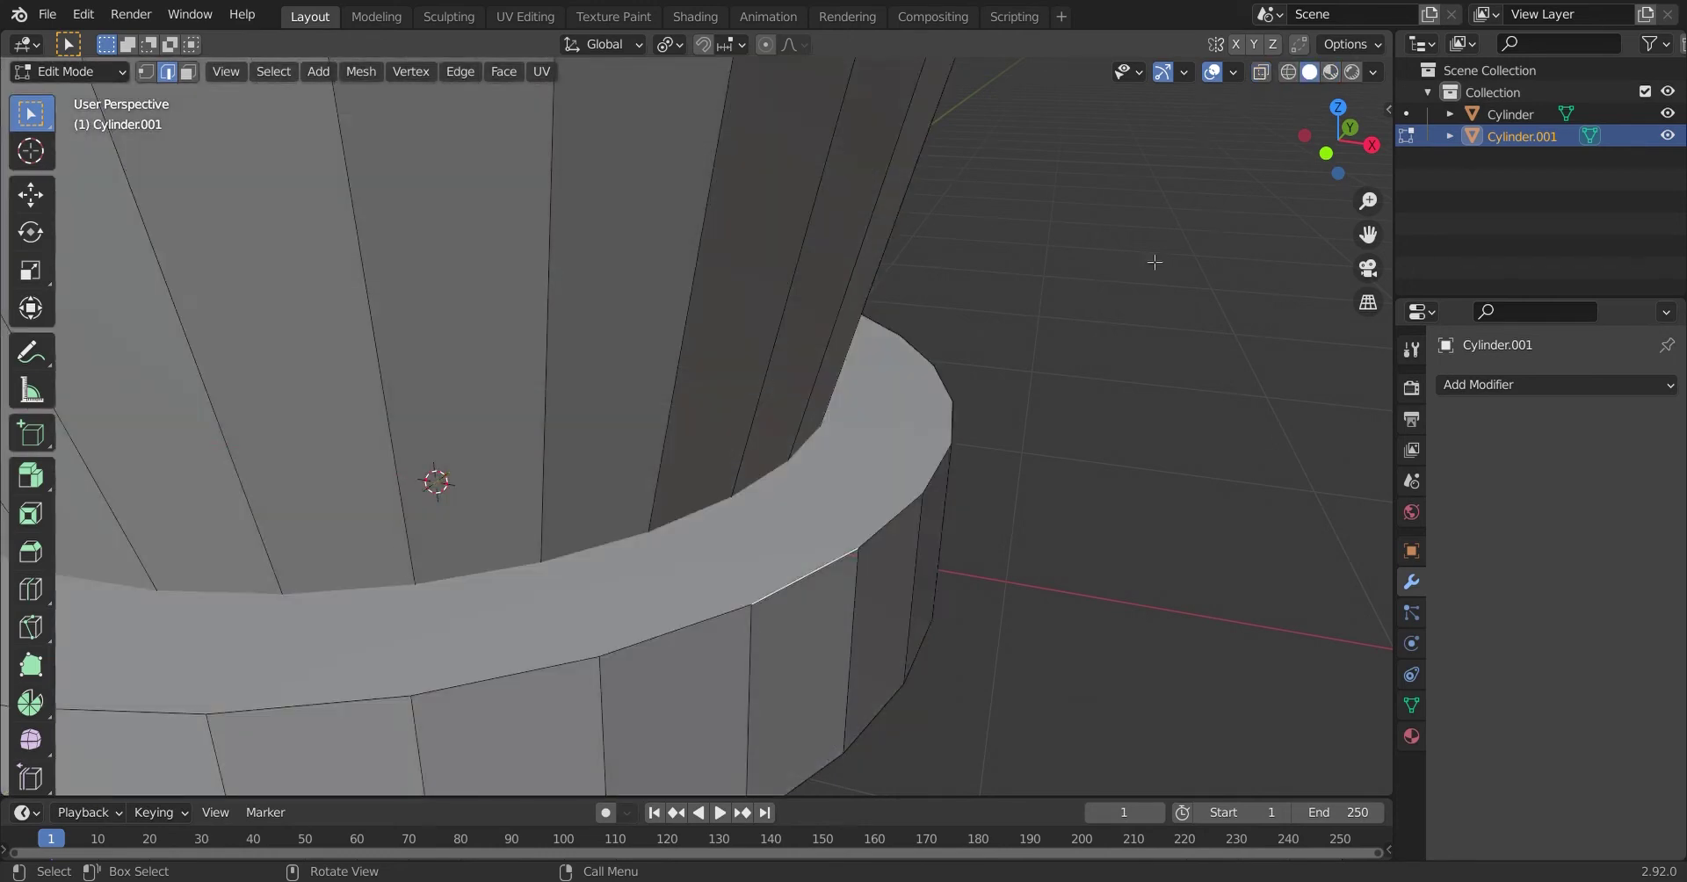
{"action": "left_click", "coordinate": [877, 536], "text": "alt"}
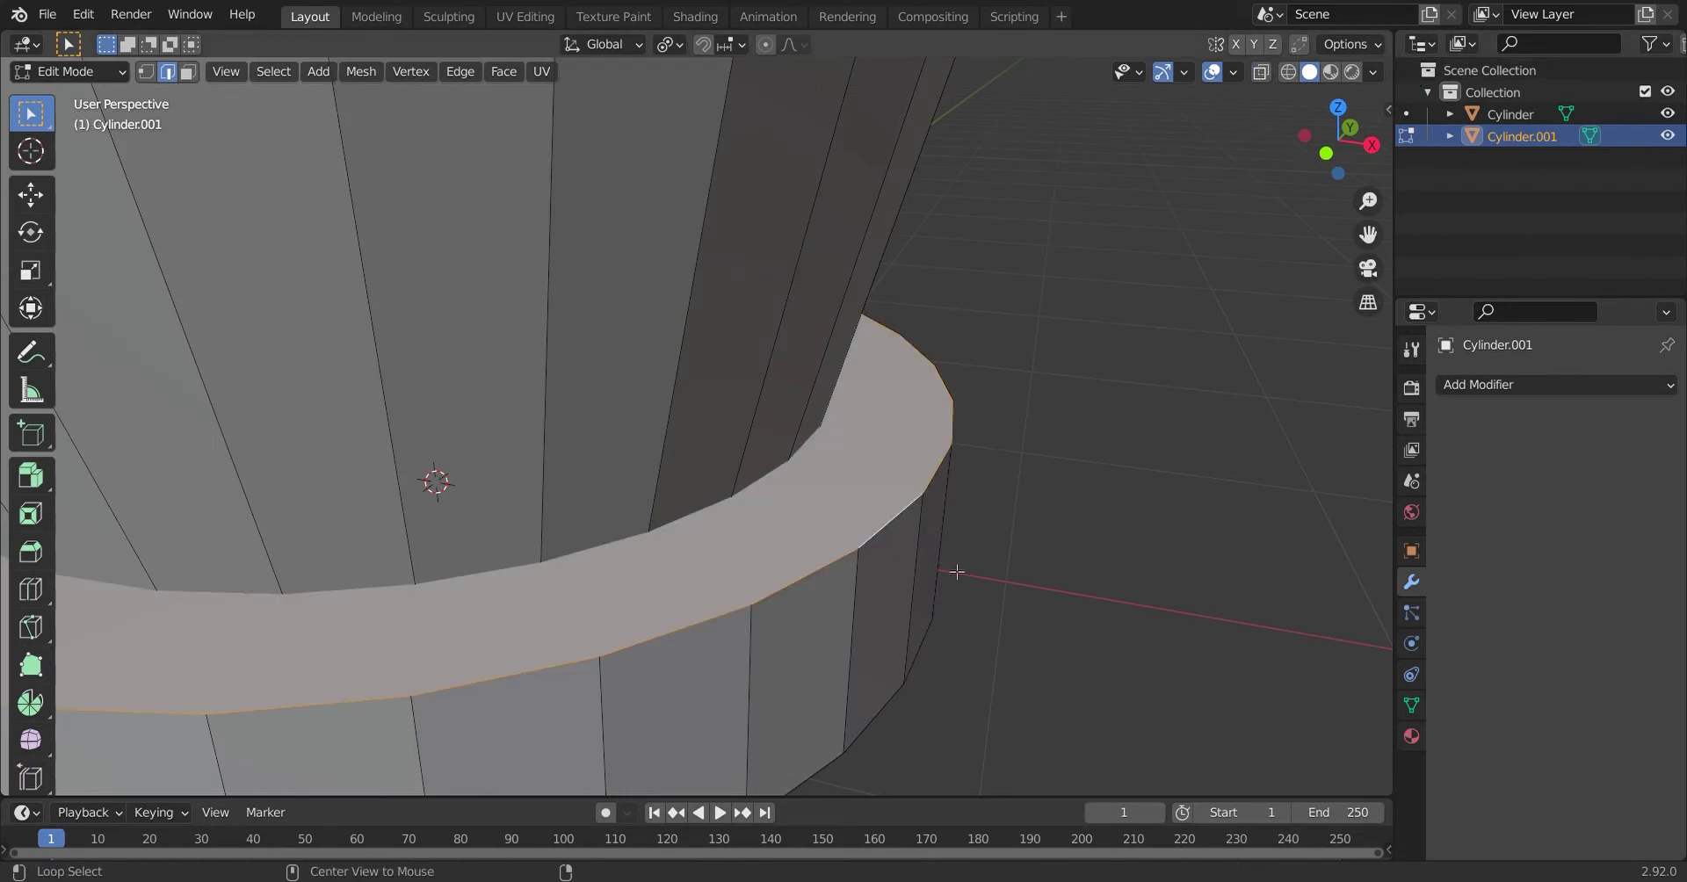
{"action": "scroll", "coordinate": [964, 578], "scroll_direction": "down", "scroll_amount": 2}
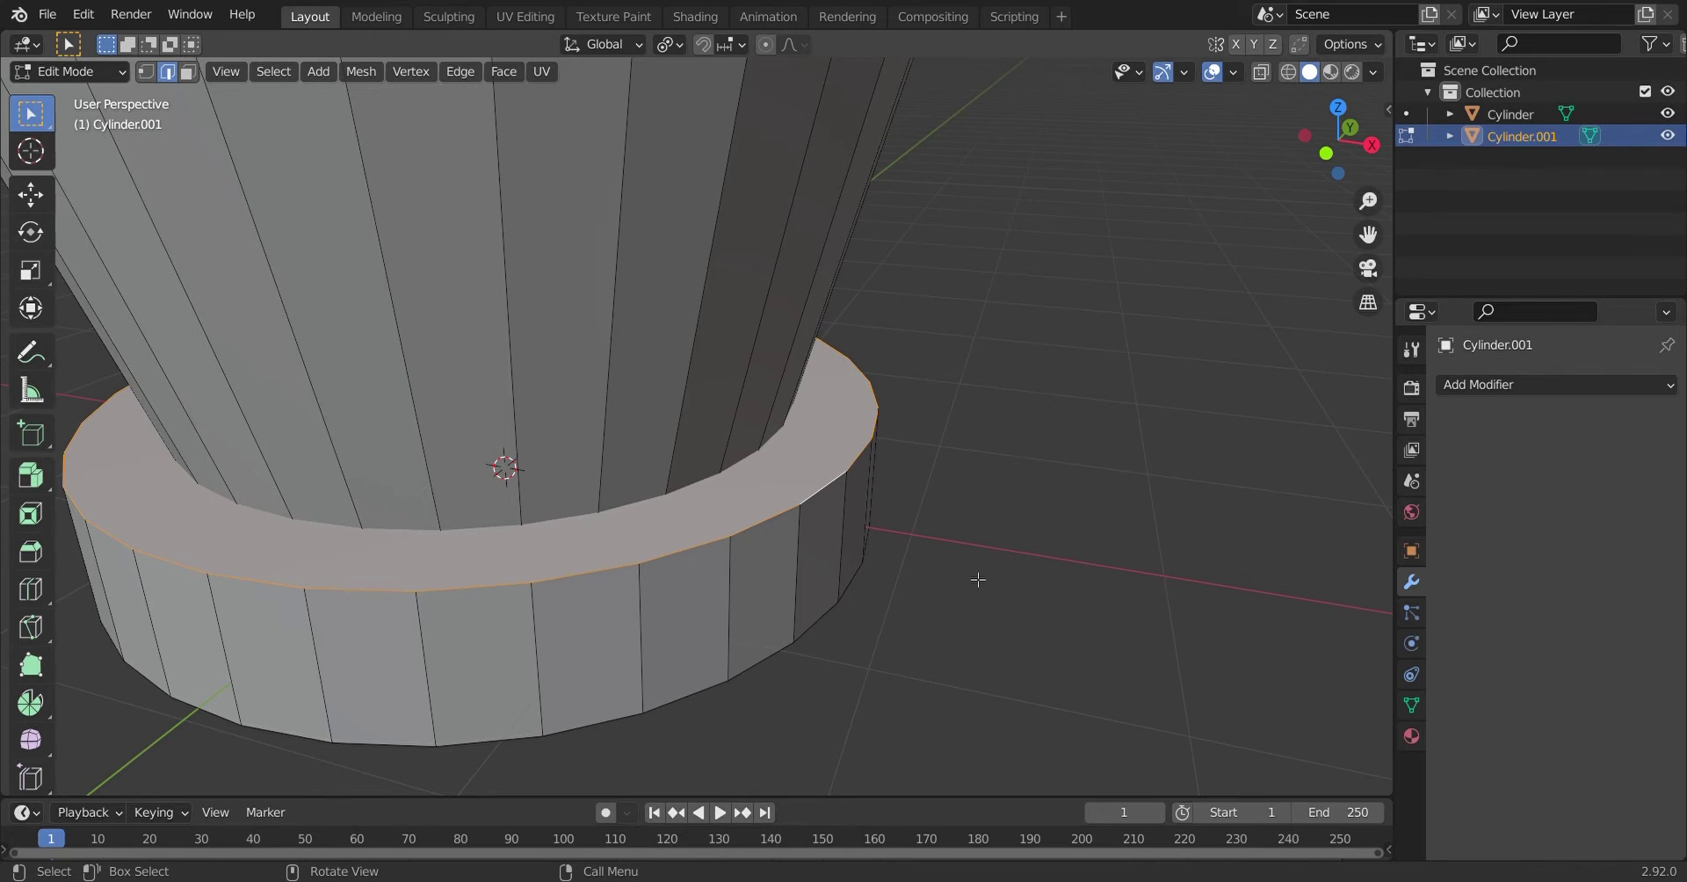
{"action": "key", "text": "g"}
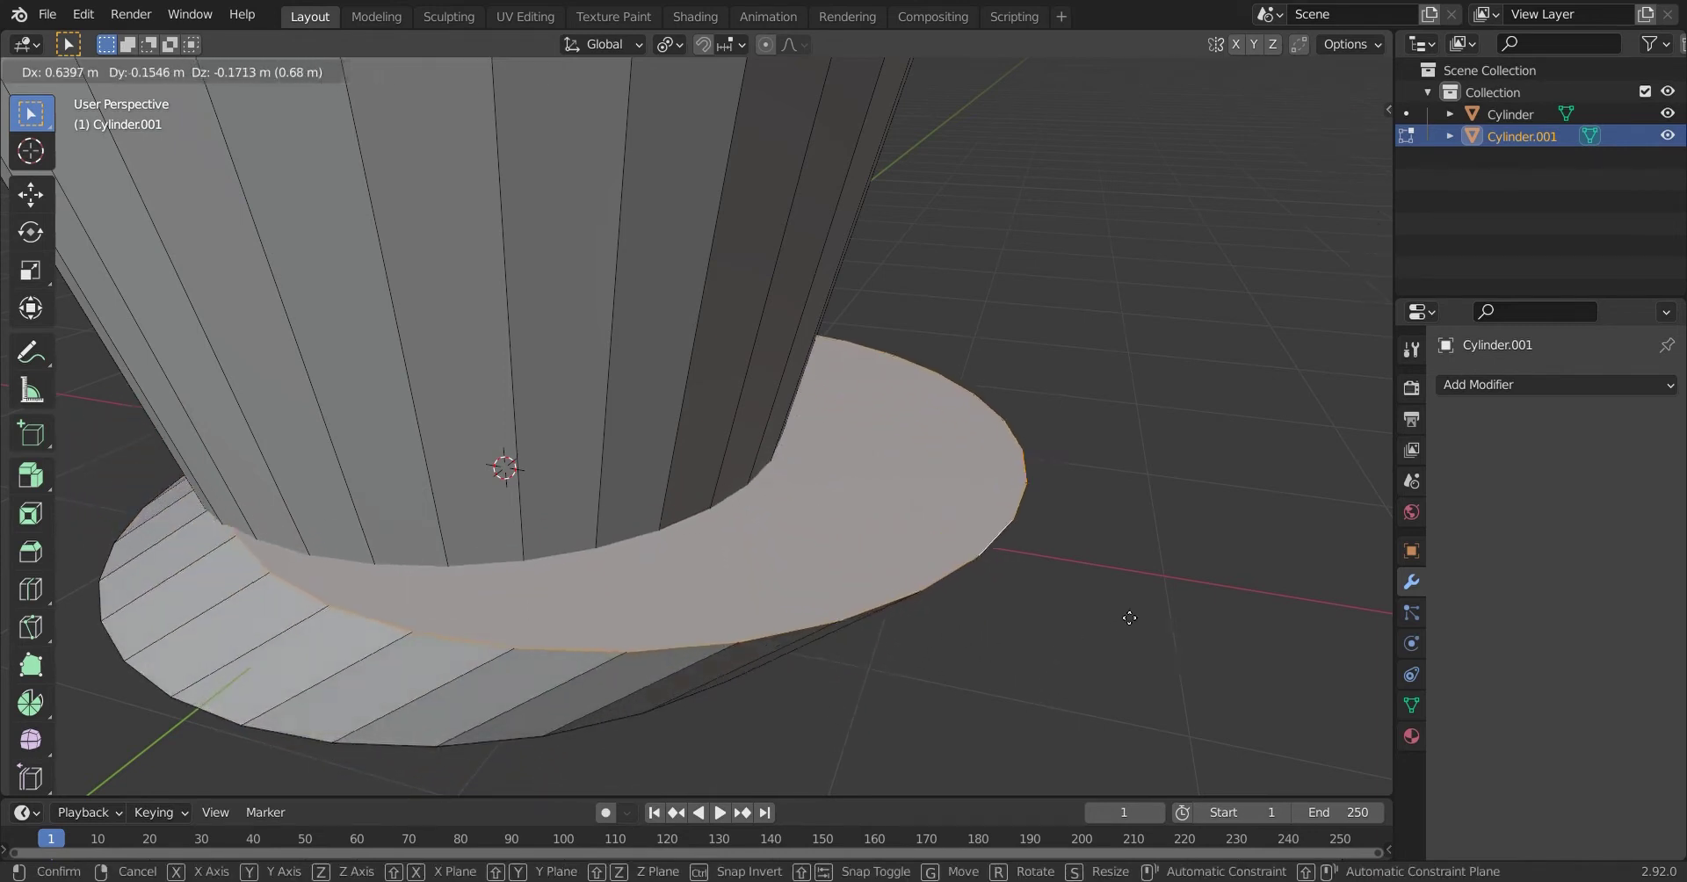
{"action": "right_click", "coordinate": [1183, 633]}
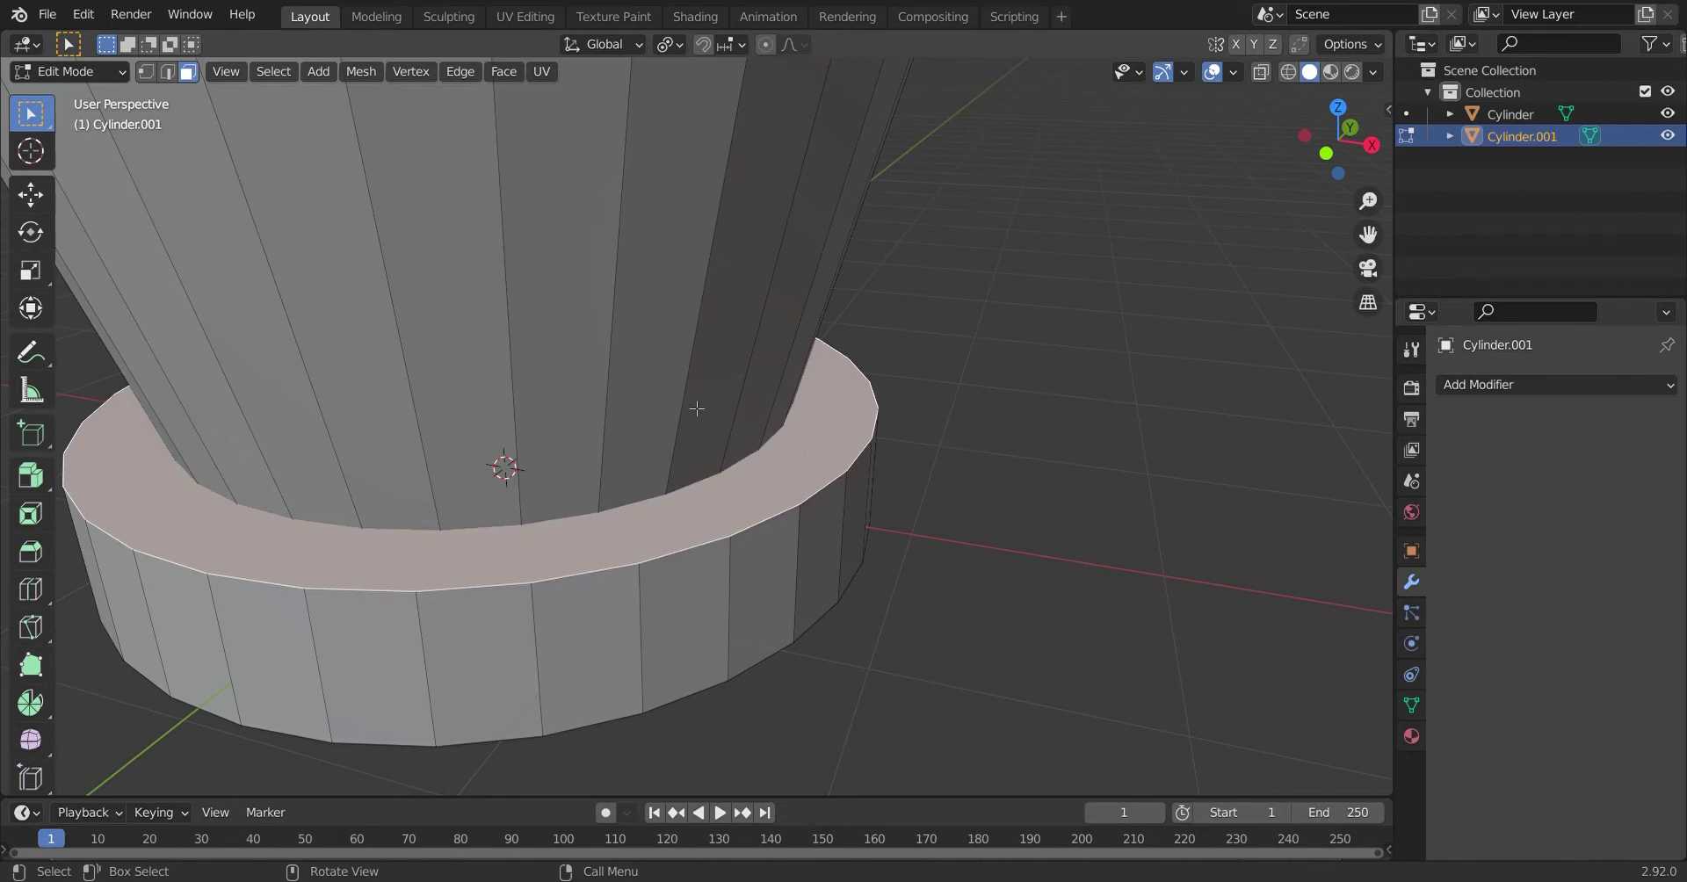
{"action": "right_click", "coordinate": [997, 566]}
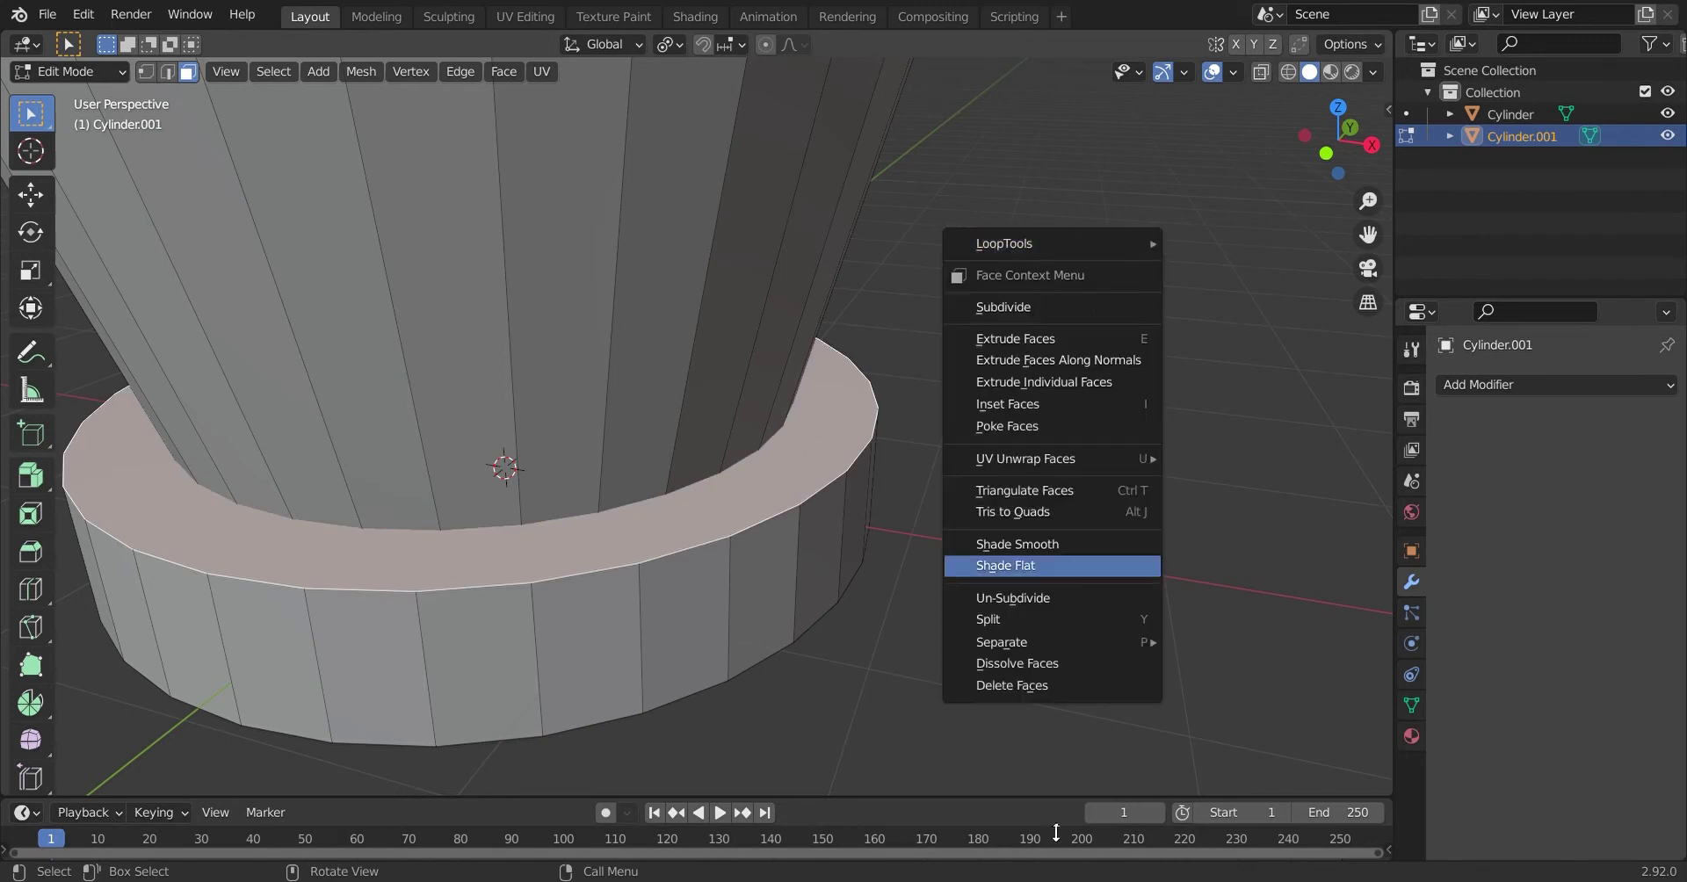
{"action": "key", "text": "Escape"}
Step: Raise the collar's upper face about 0.24 m along the global Z axis
{"action": "scroll", "coordinate": [1002, 571], "scroll_direction": "down", "scroll_amount": 5}
{"action": "middle_click_drag", "start_coordinate": [946, 679], "coordinate": [955, 600]}
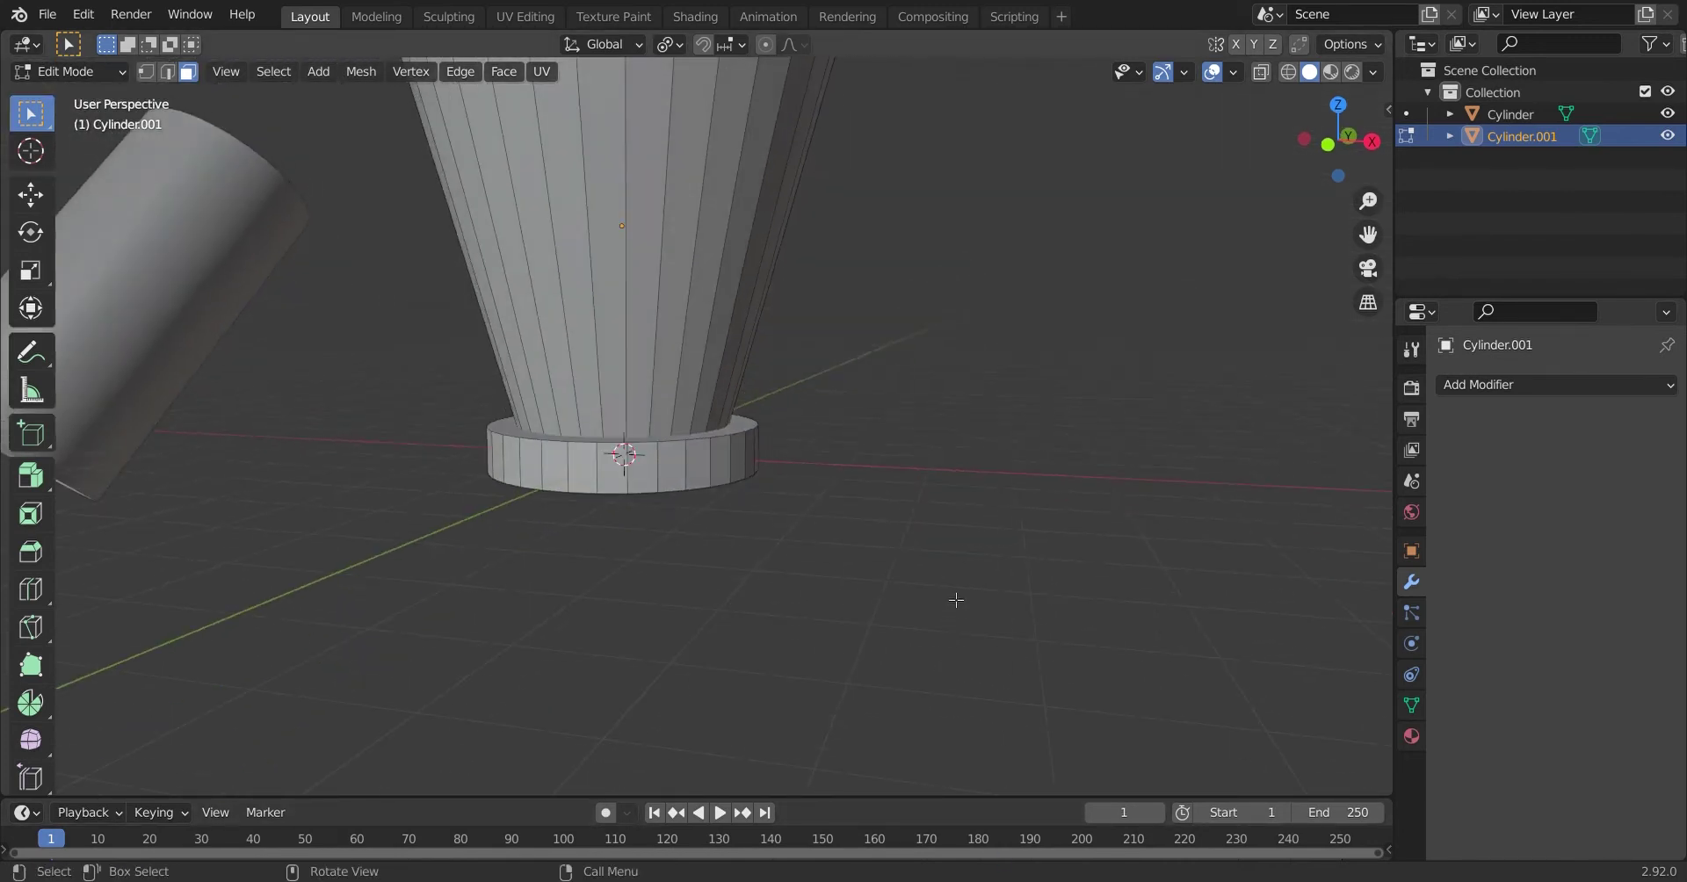
{"action": "middle_click_drag", "start_coordinate": [757, 432], "coordinate": [776, 466]}
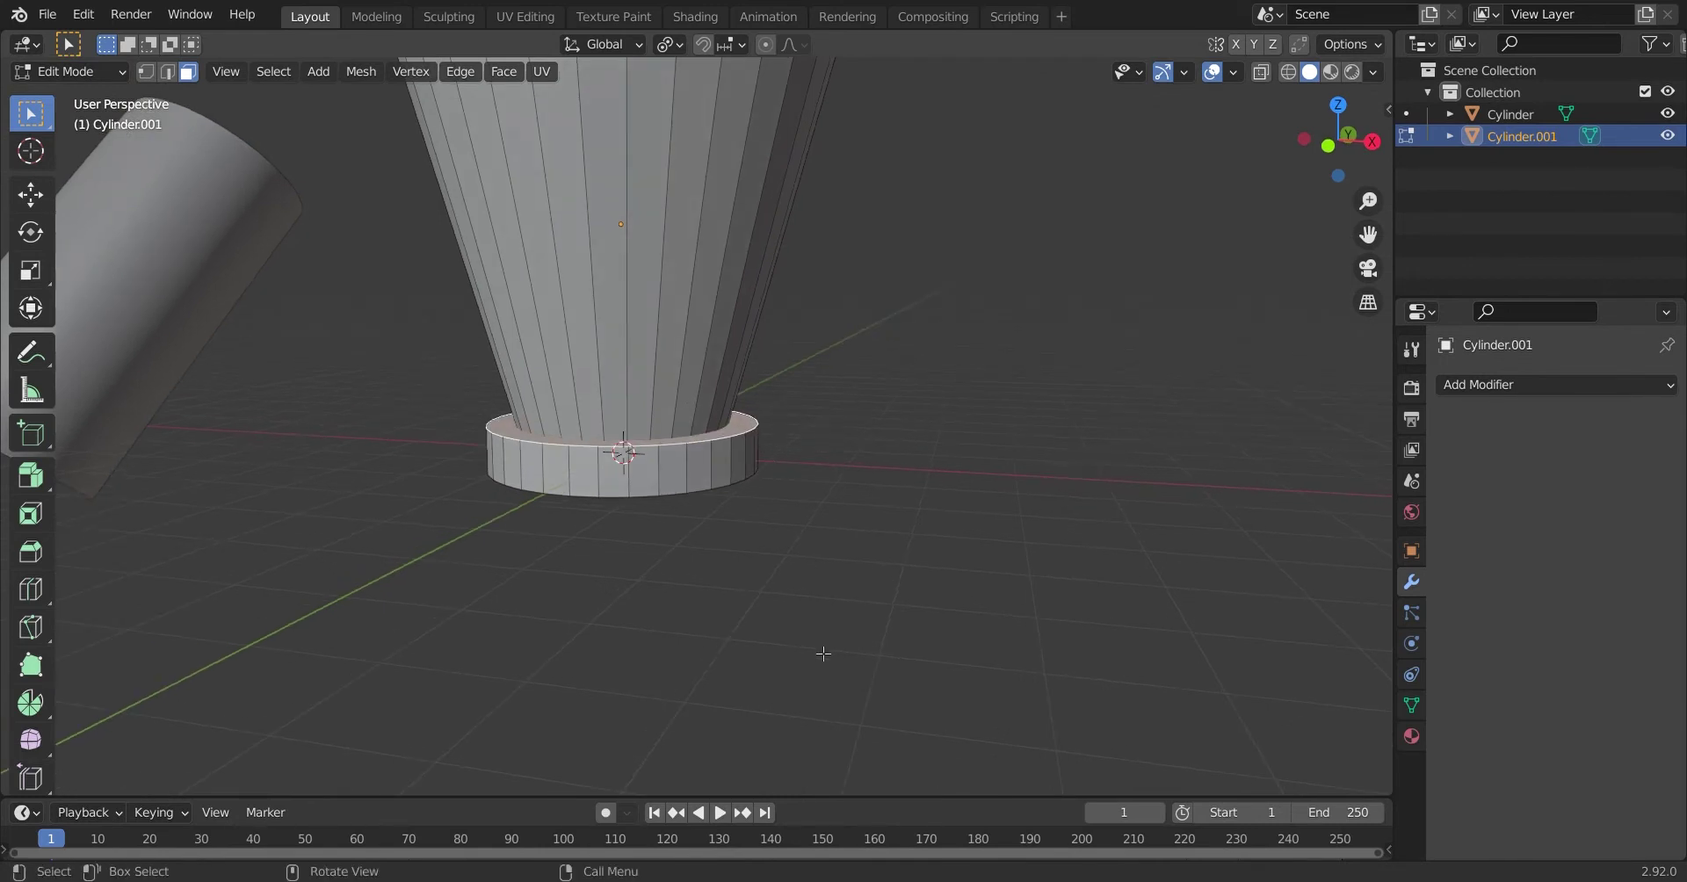
{"action": "key", "text": "g"}
{"action": "key", "text": "z"}
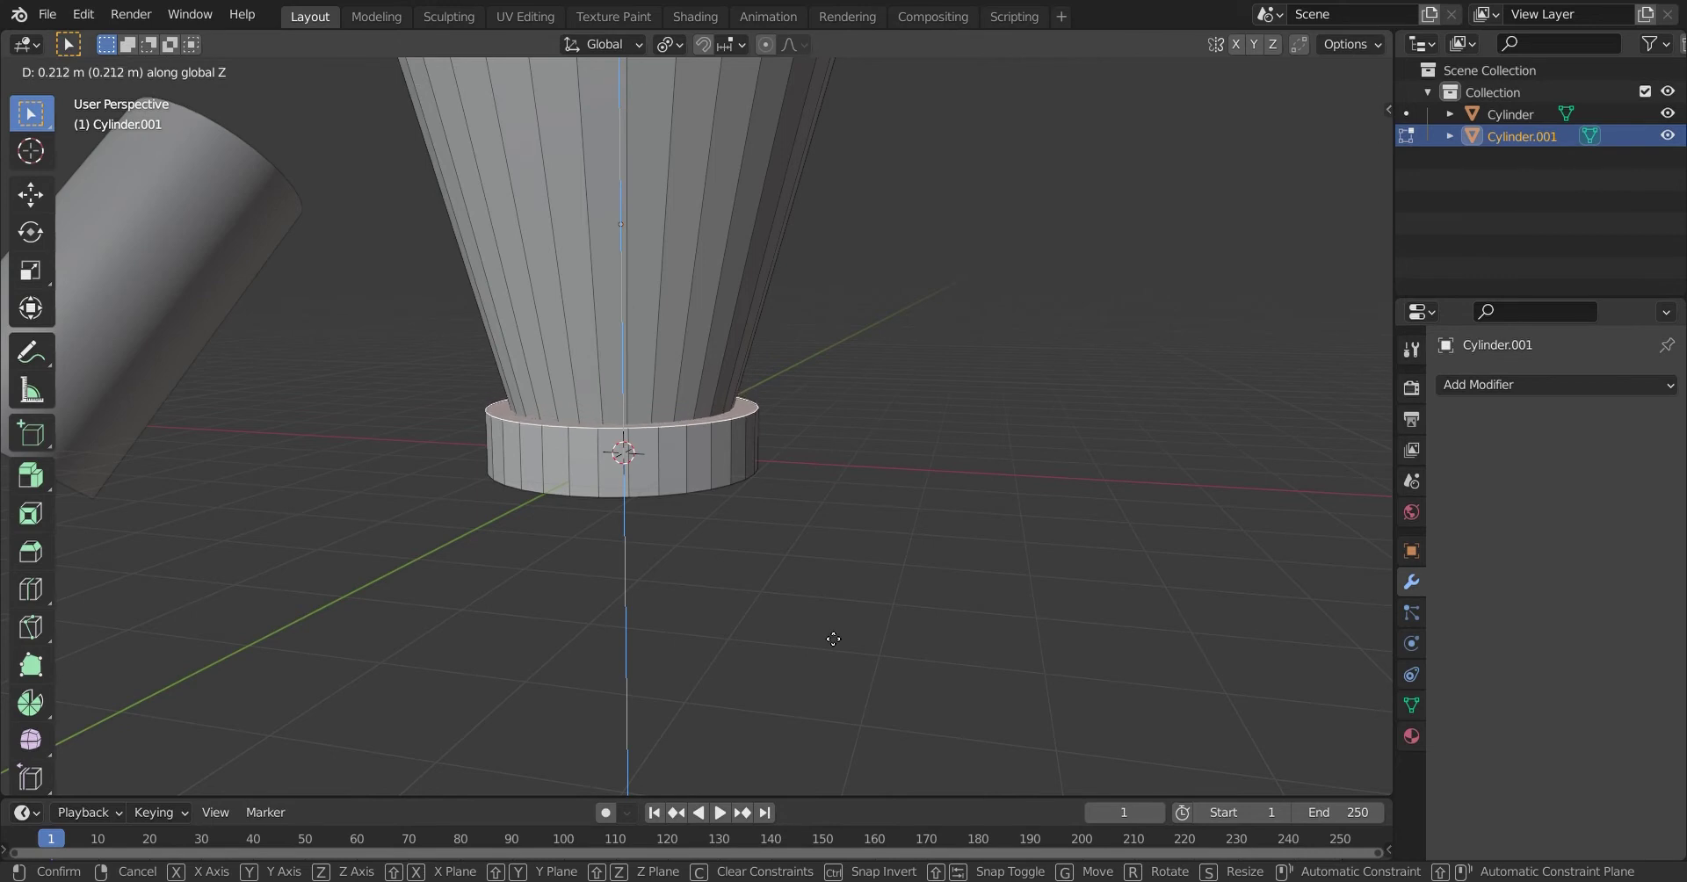
{"action": "right_click", "coordinate": [845, 619]}
{"action": "key", "text": "g"}
{"action": "key", "text": "z"}
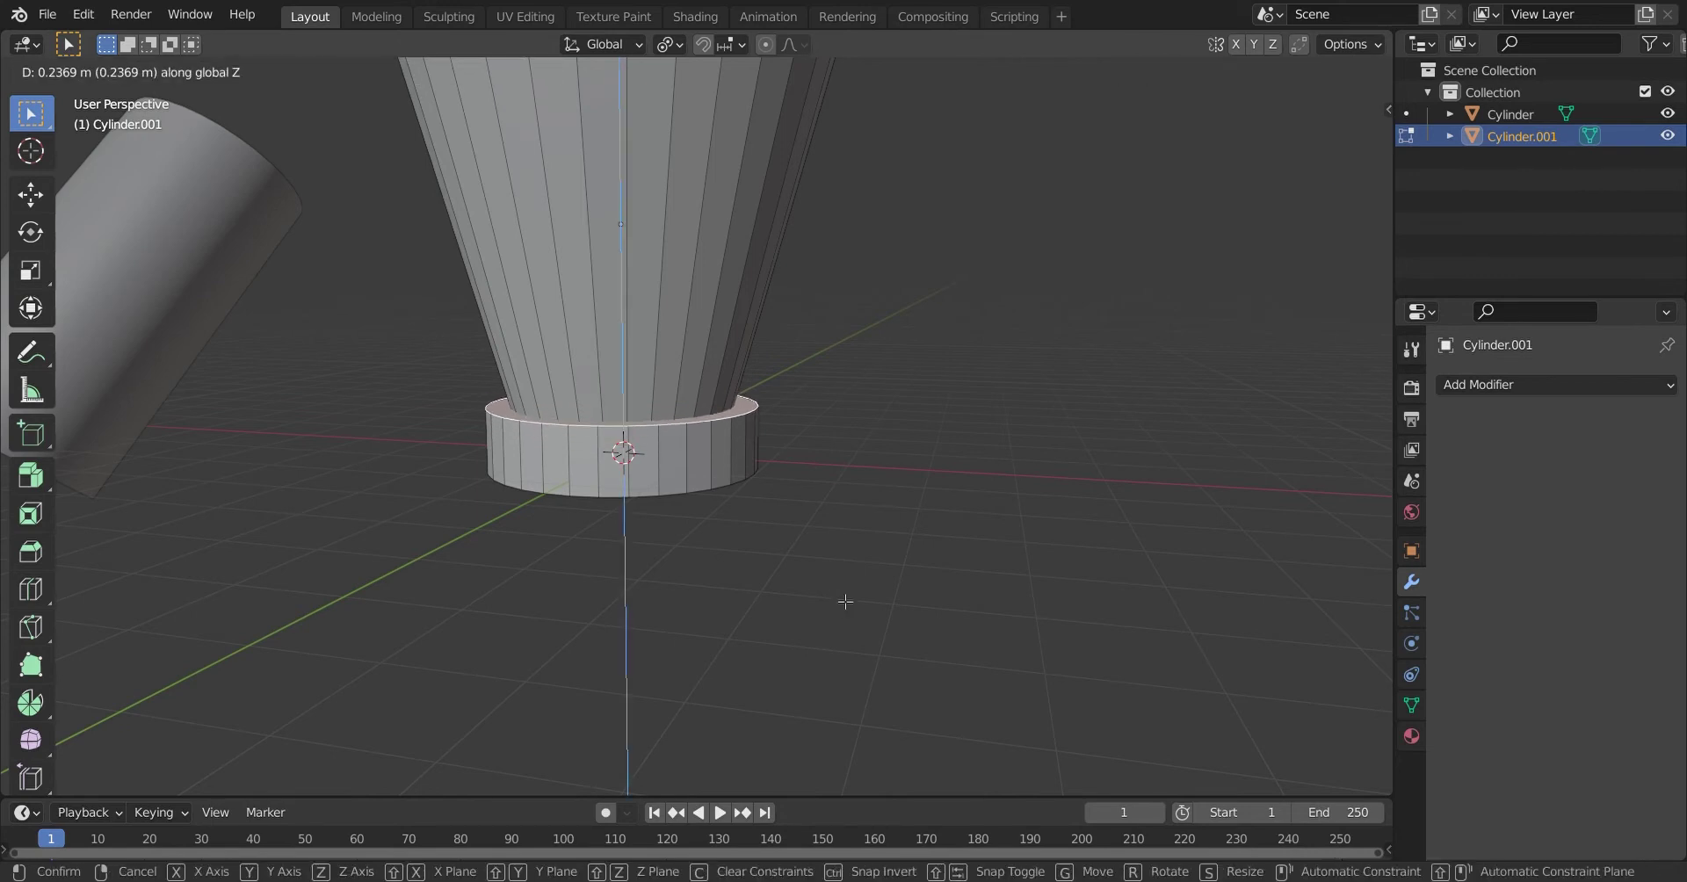
{"action": "left_click", "coordinate": [845, 601]}
Step: Try scaling the collar's raised upper face outward and undo the scaling
{"action": "key", "text": "s"}
{"action": "left_click", "coordinate": [918, 605]}
{"action": "scroll", "coordinate": [925, 609], "scroll_direction": "down", "scroll_amount": 3}
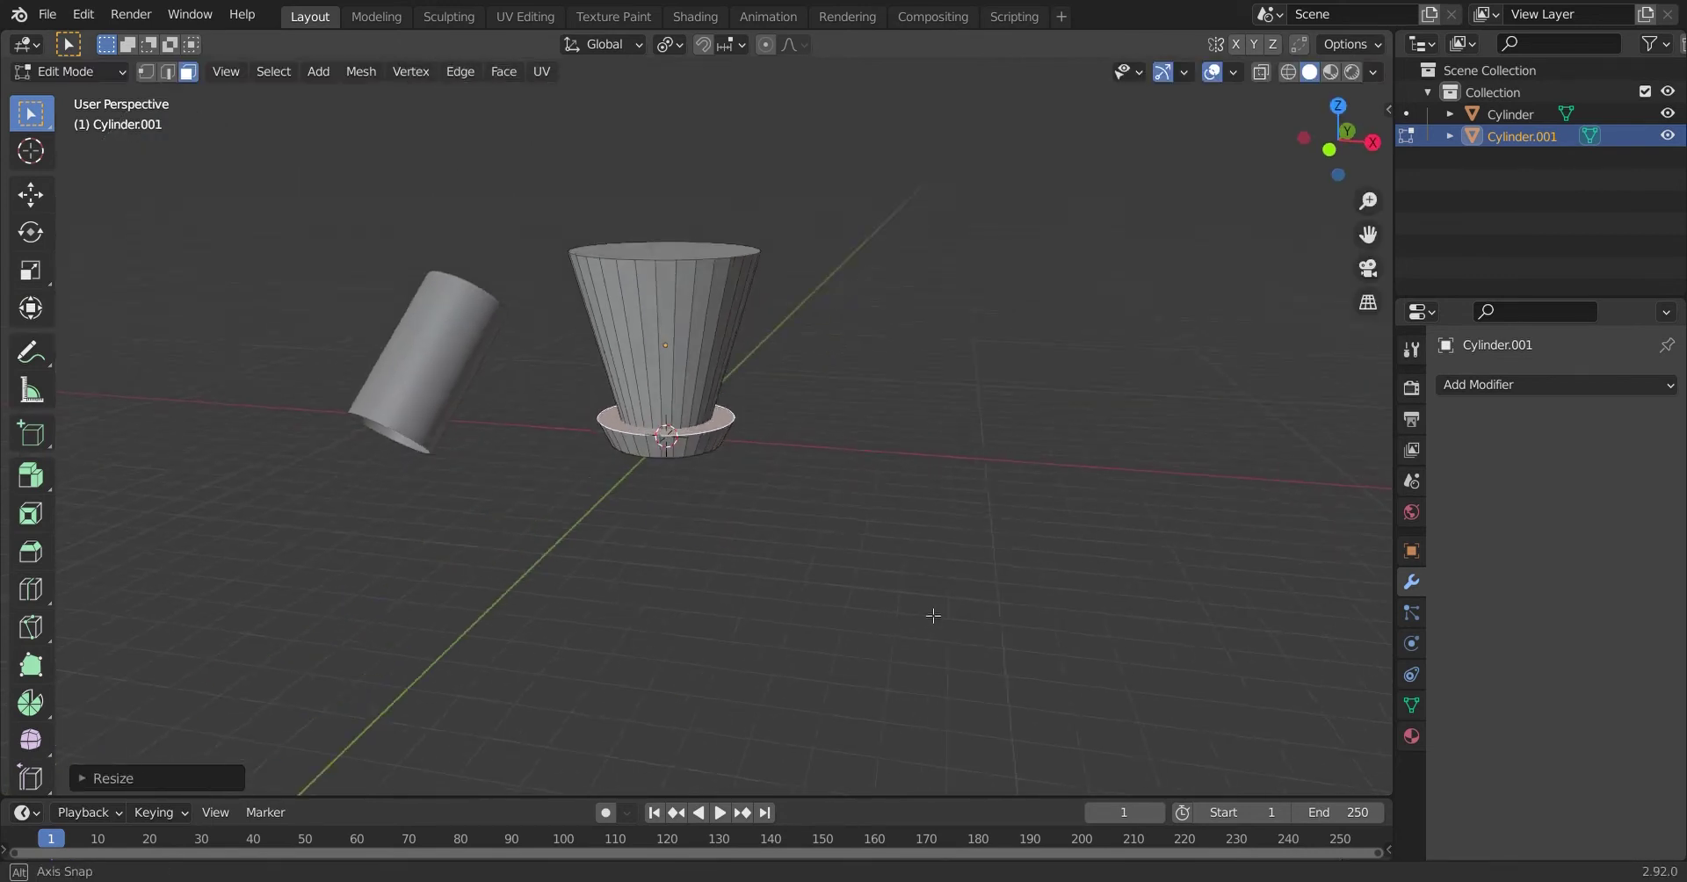
{"action": "middle_click_drag", "start_coordinate": [926, 610], "coordinate": [952, 501]}
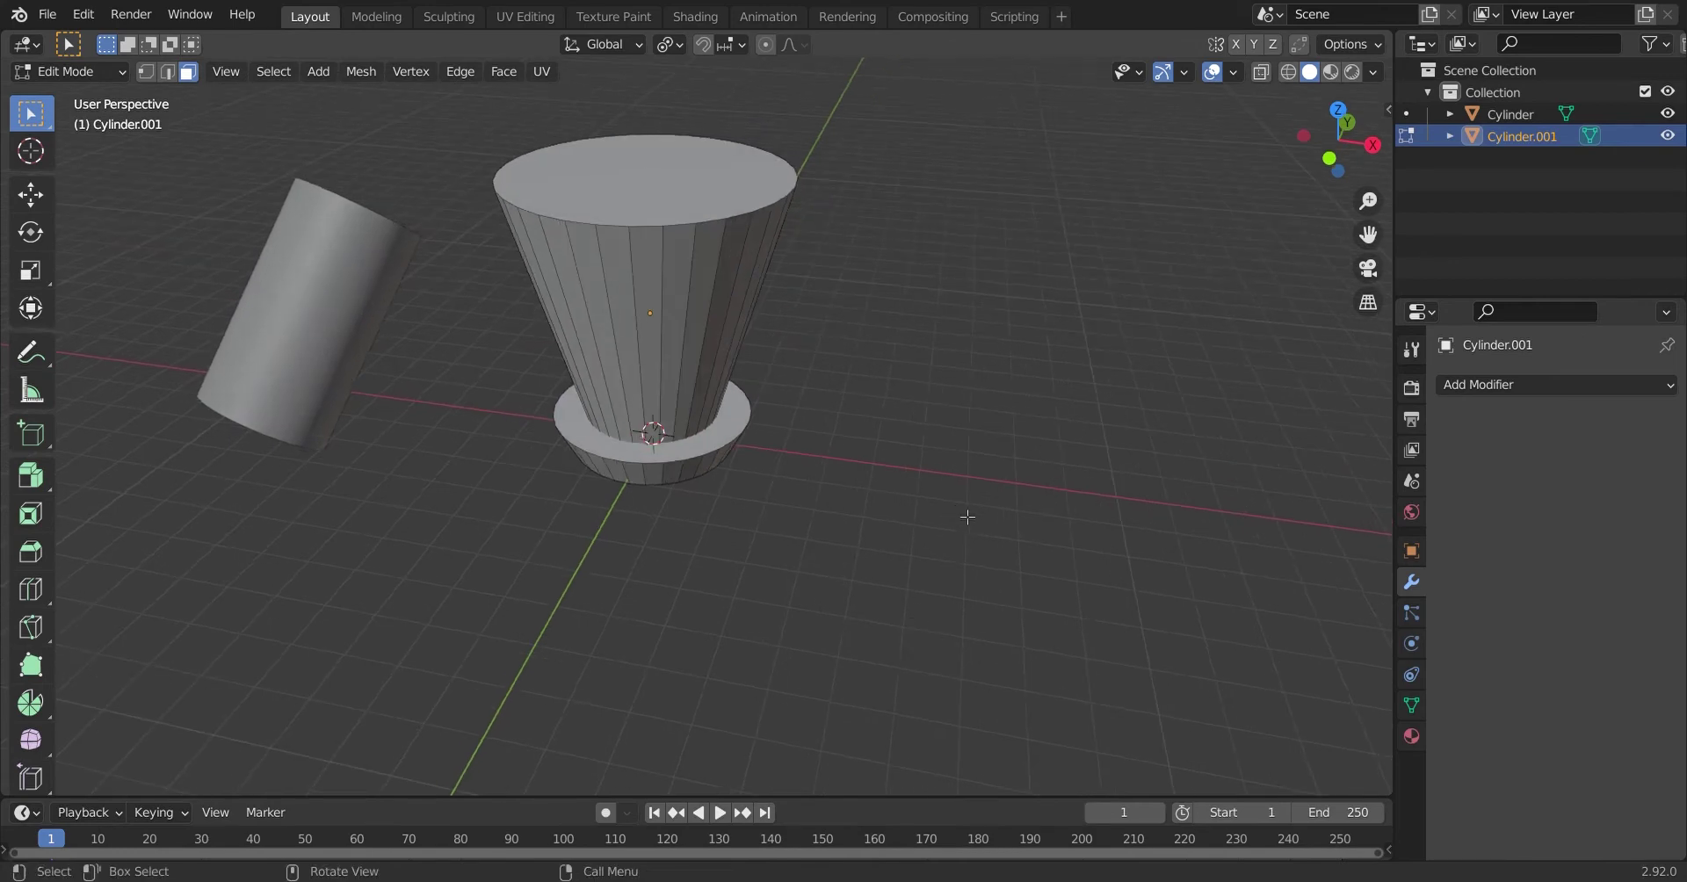
{"action": "key", "text": "ctrl+z"}
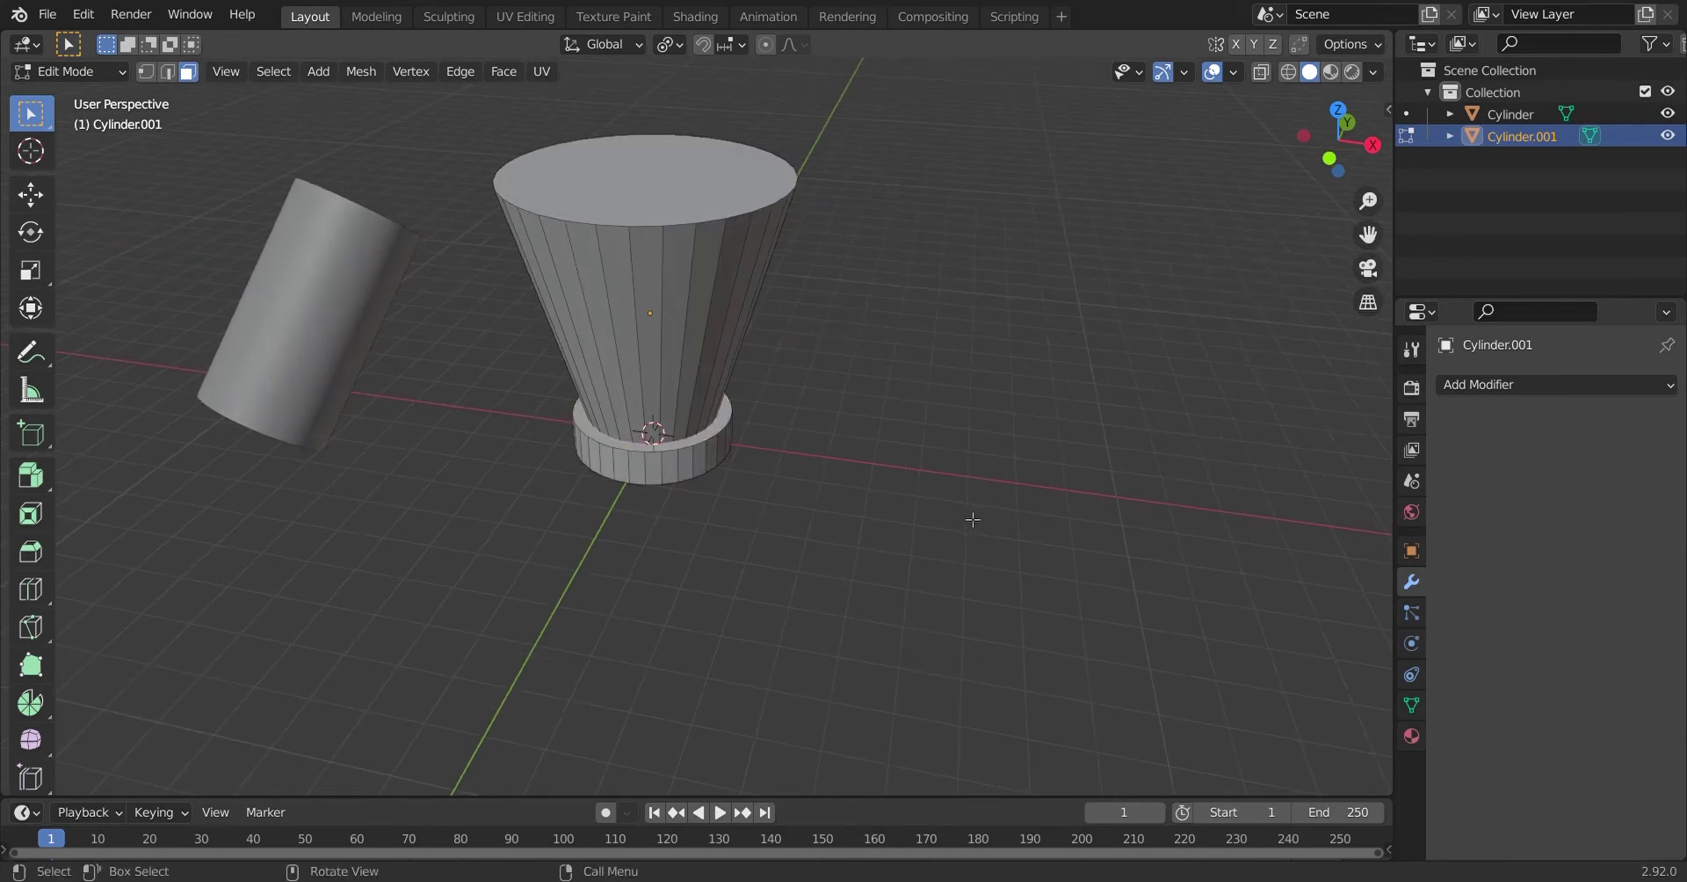
Step: Select the collar's upper face again and scale it moderately outward so the collar flares
{"action": "left_click", "coordinate": [723, 434], "text": "alt"}
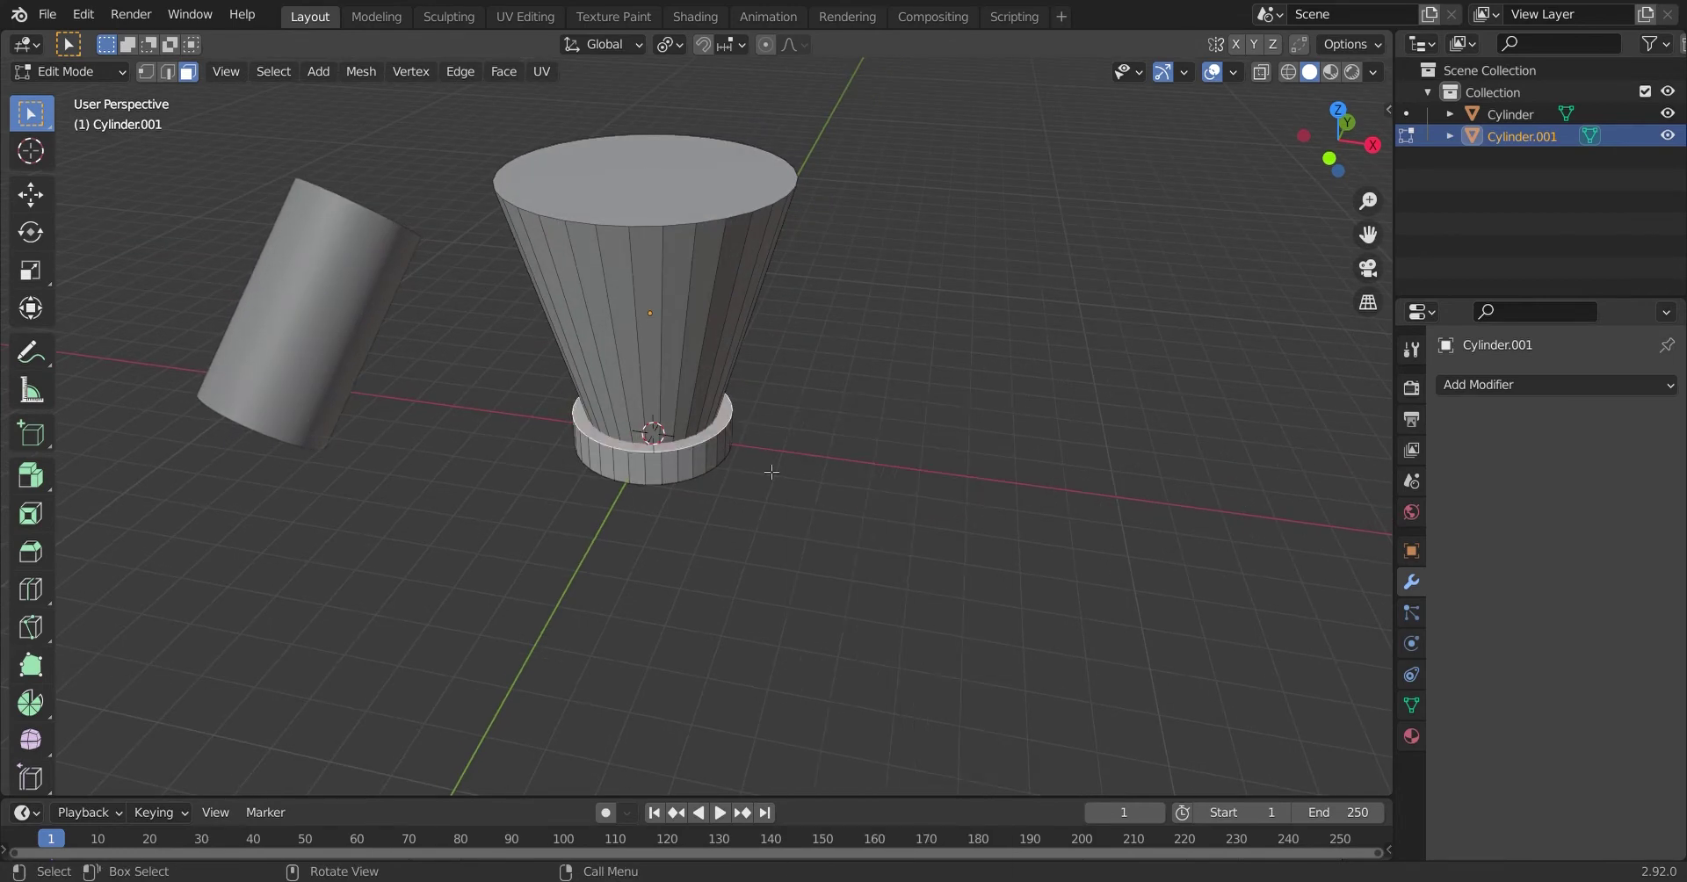
{"action": "key", "text": "s"}
{"action": "left_click", "coordinate": [787, 459]}
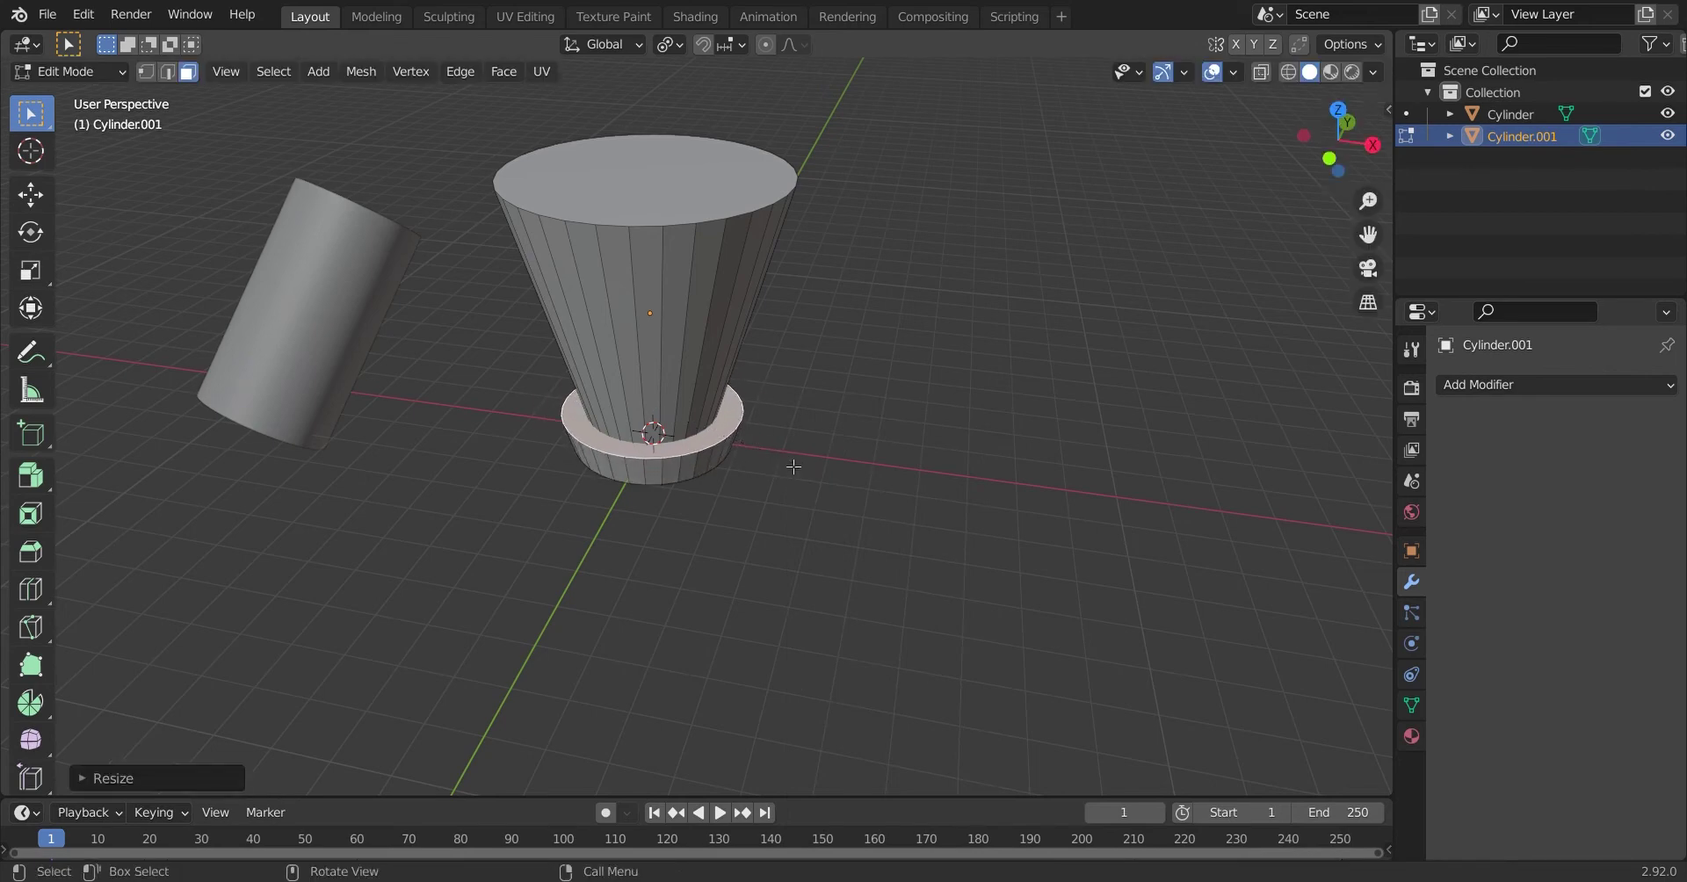
Step: Select the ring of faces under the collar and scale it inward twice, the second time to about 0.91 times
{"action": "middle_click_drag", "start_coordinate": [791, 466], "coordinate": [772, 358]}
{"action": "scroll", "coordinate": [773, 483], "scroll_direction": "up", "scroll_amount": 4}
{"action": "middle_click_drag", "start_coordinate": [775, 619], "coordinate": [753, 440]}
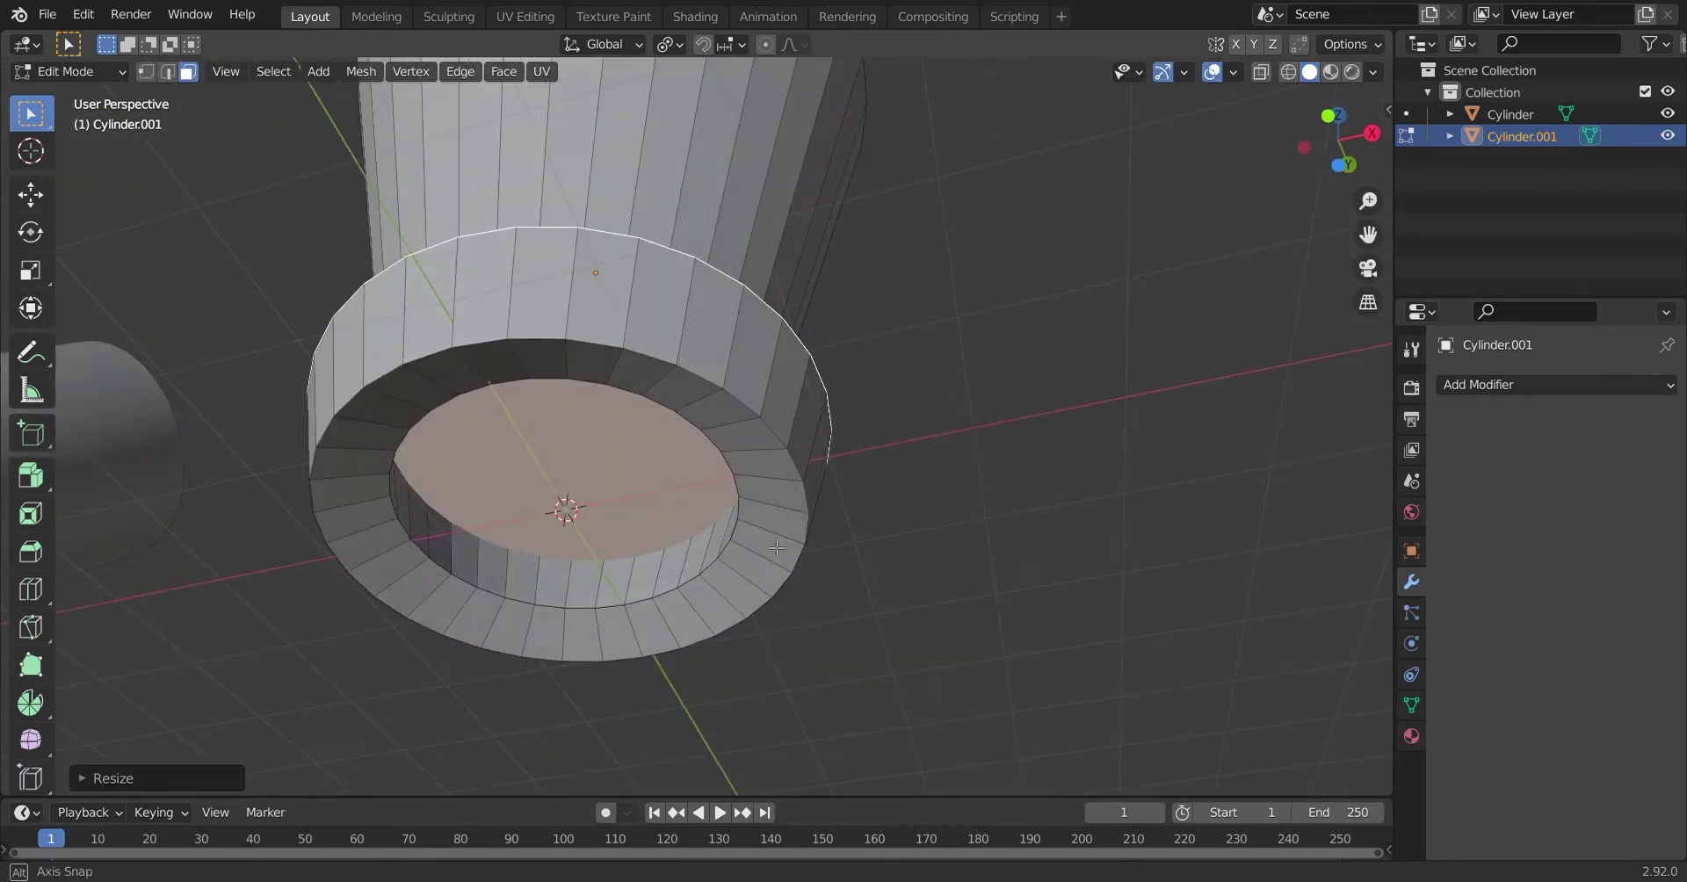
{"action": "left_click", "coordinate": [627, 373]}
{"action": "left_click", "coordinate": [627, 372], "text": "alt"}
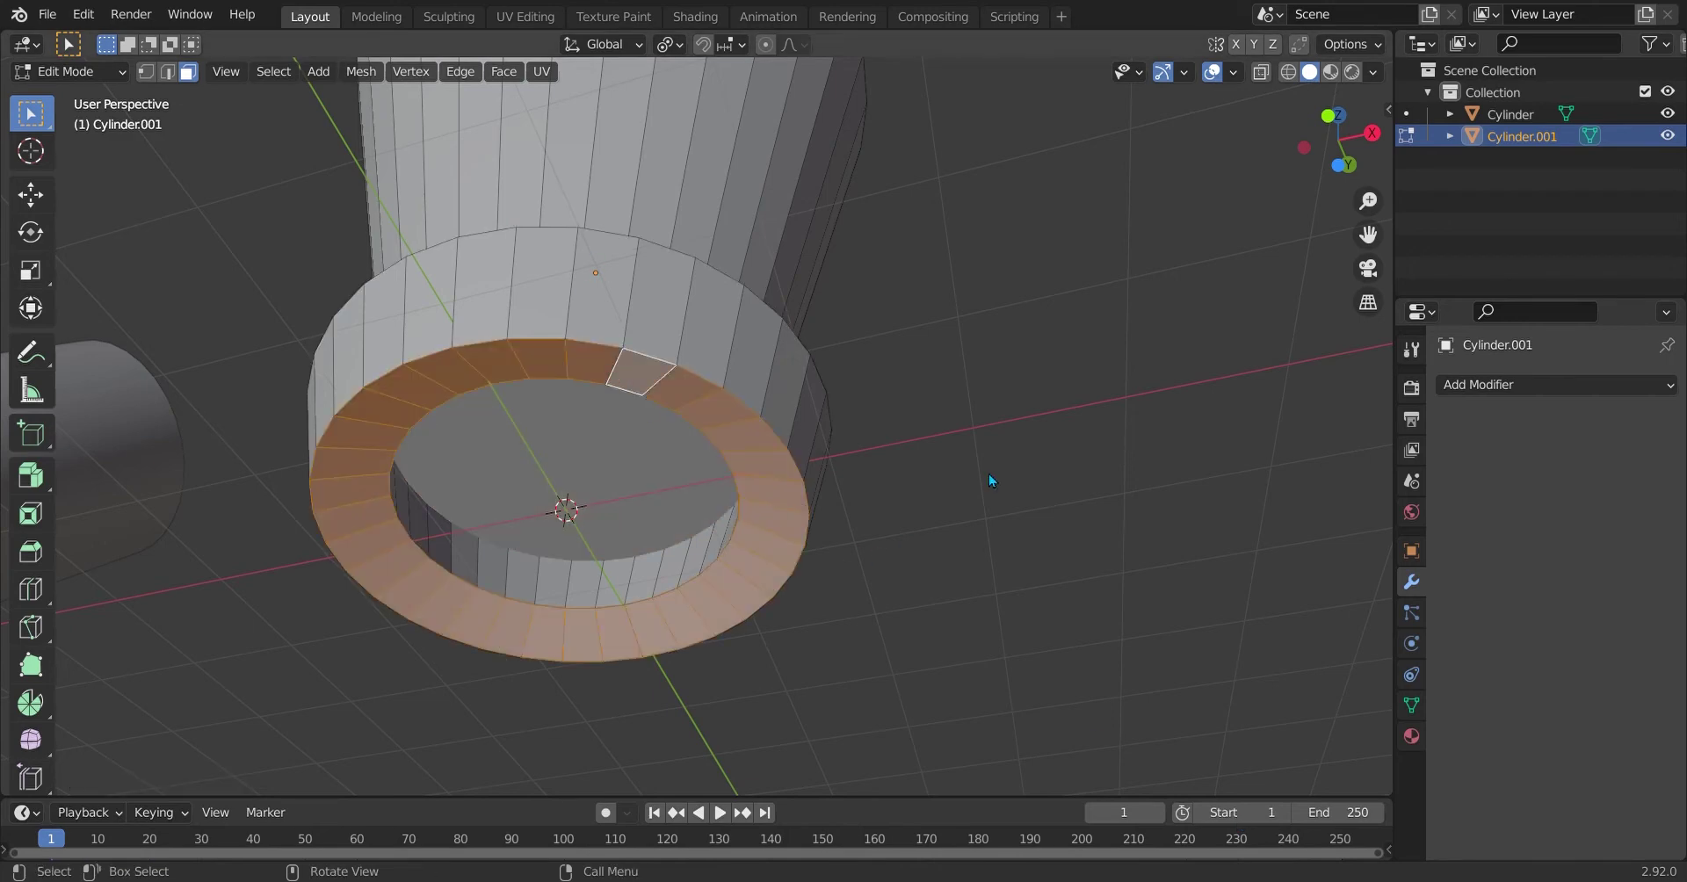
{"action": "middle_click_drag", "start_coordinate": [988, 472], "coordinate": [1051, 613]}
{"action": "key", "text": "s"}
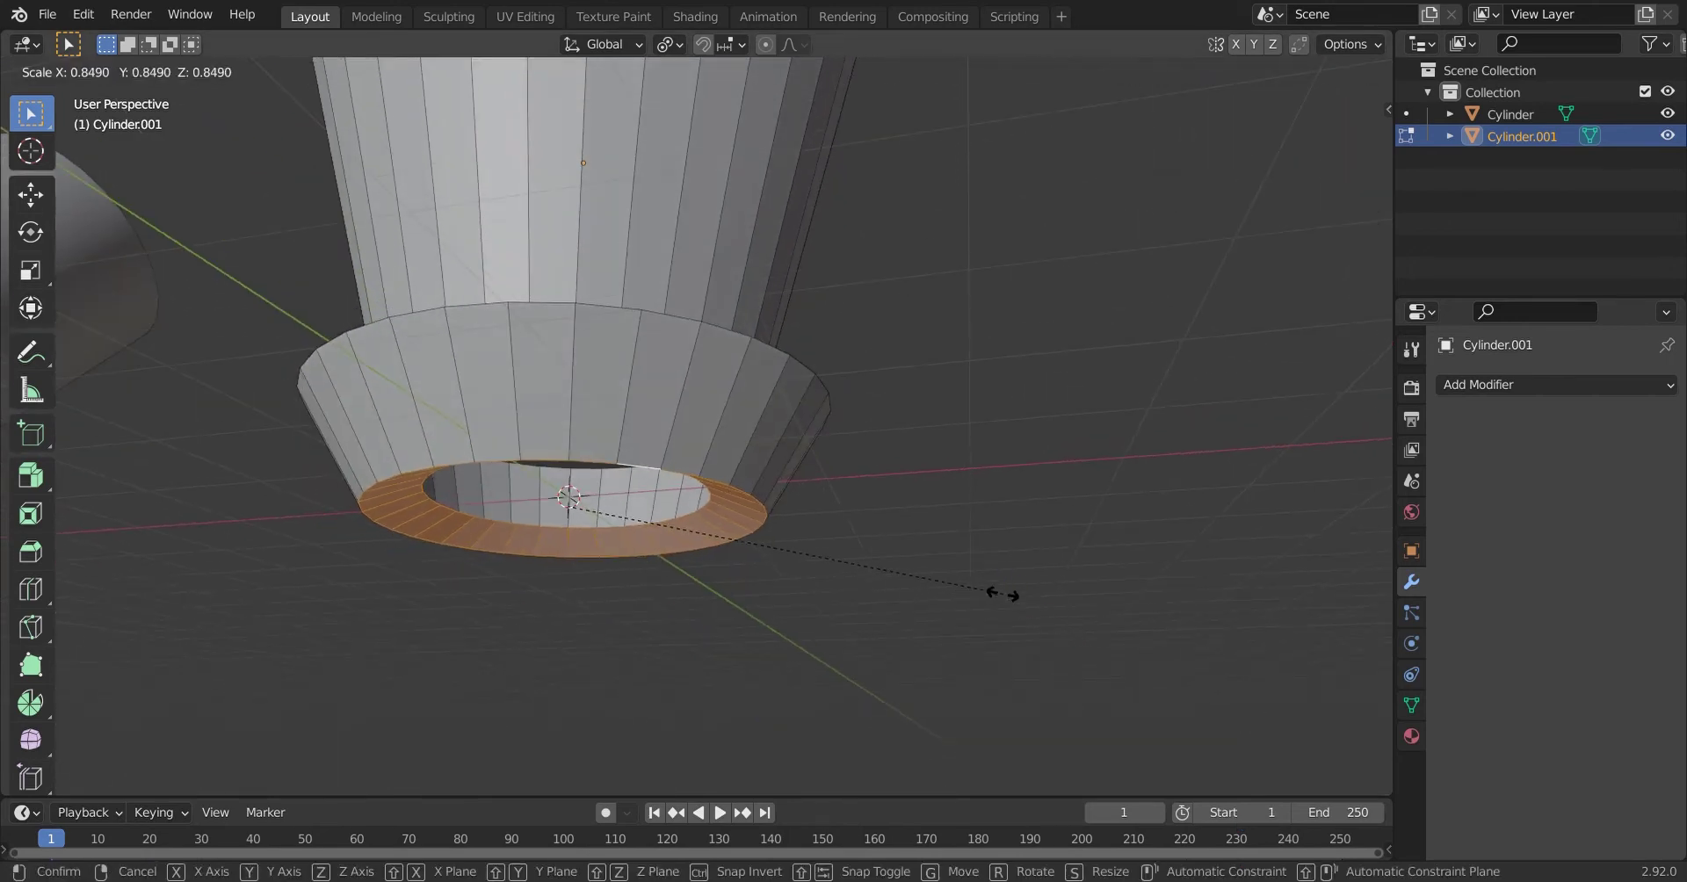
{"action": "left_click", "coordinate": [966, 580]}
{"action": "middle_click_drag", "start_coordinate": [960, 584], "coordinate": [923, 545]}
{"action": "key", "text": "s"}
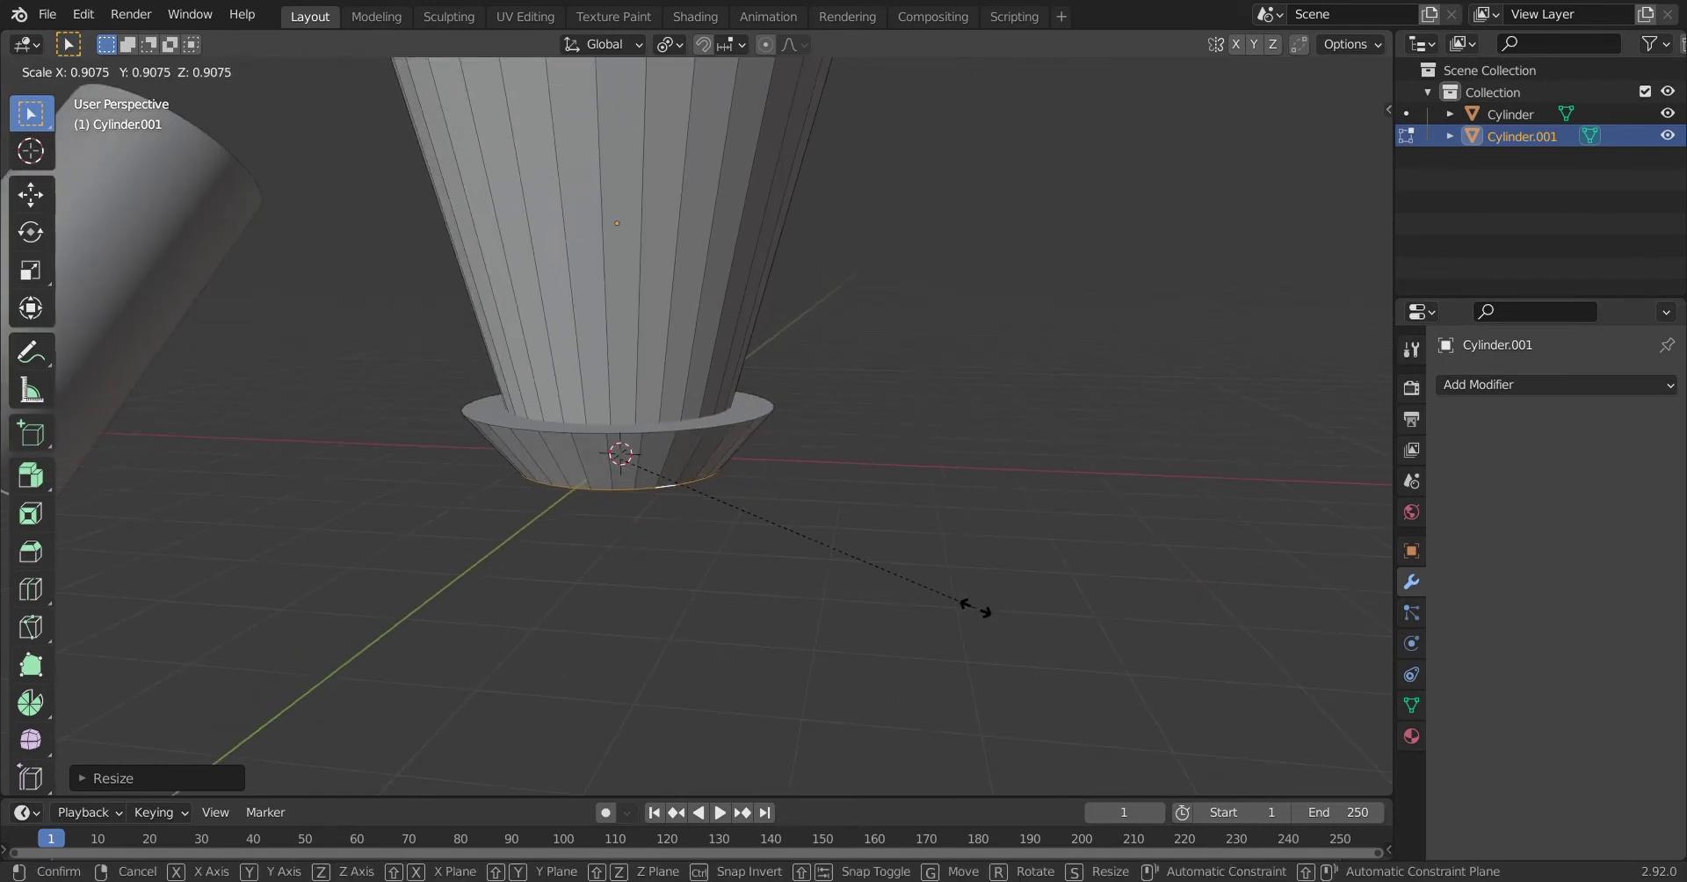
{"action": "left_click", "coordinate": [975, 607]}
Step: Select the tapered cylinder's top face and raise it along the global Z axis
{"action": "middle_click_drag", "start_coordinate": [957, 465], "coordinate": [667, 334]}
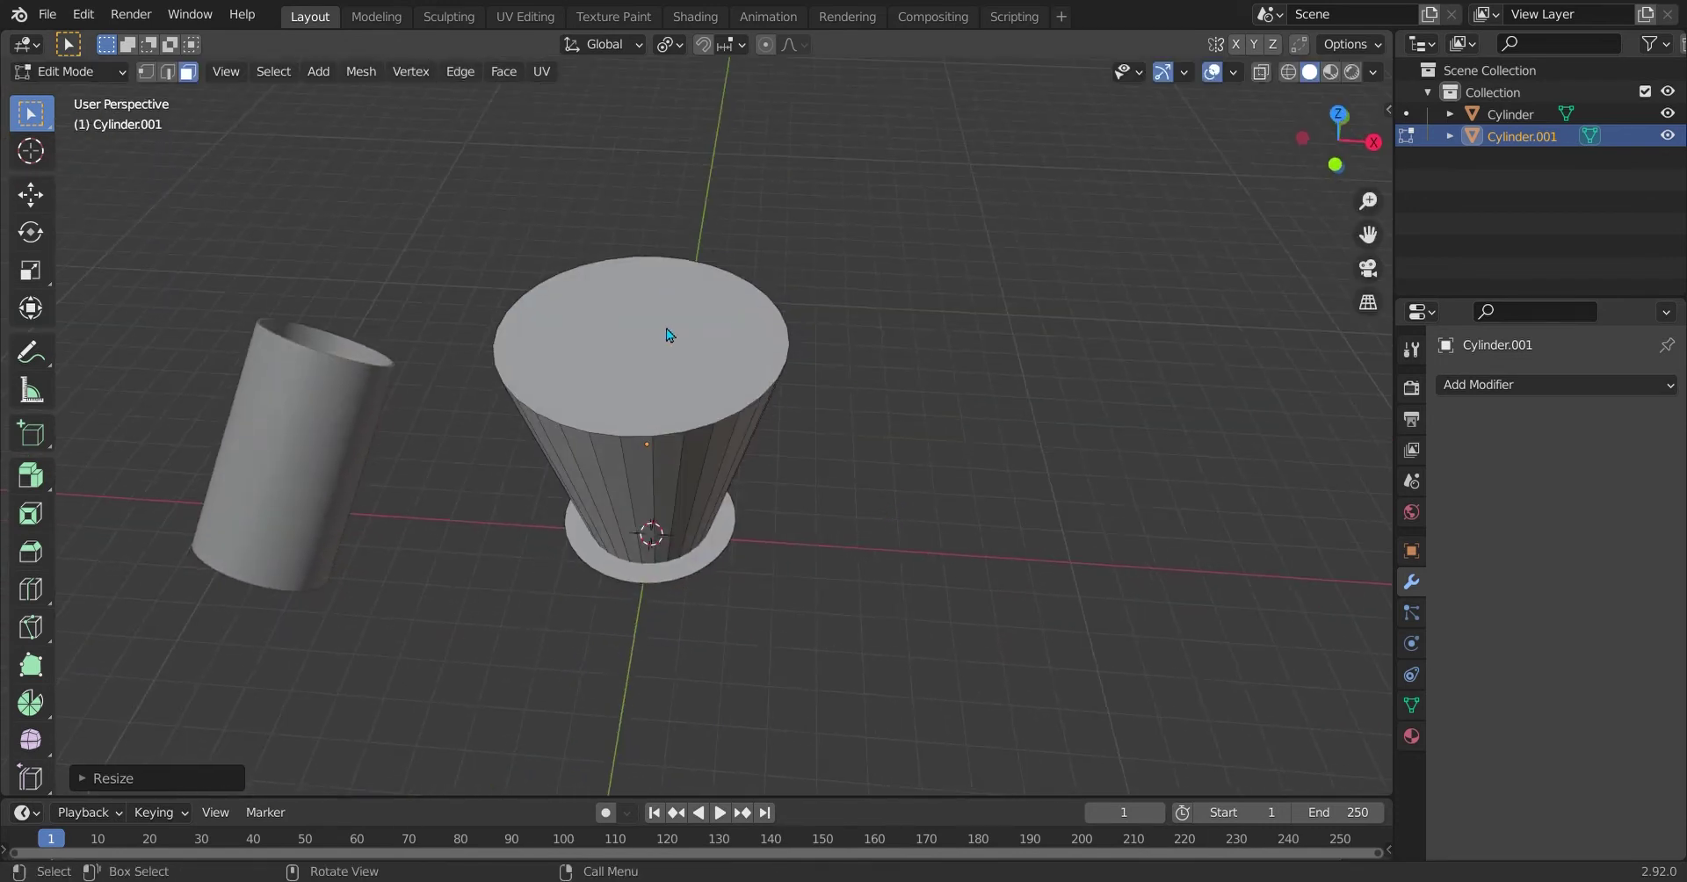
{"action": "middle_click_drag", "start_coordinate": [929, 550], "coordinate": [954, 452]}
{"action": "key", "text": "g"}
{"action": "key", "text": "z"}
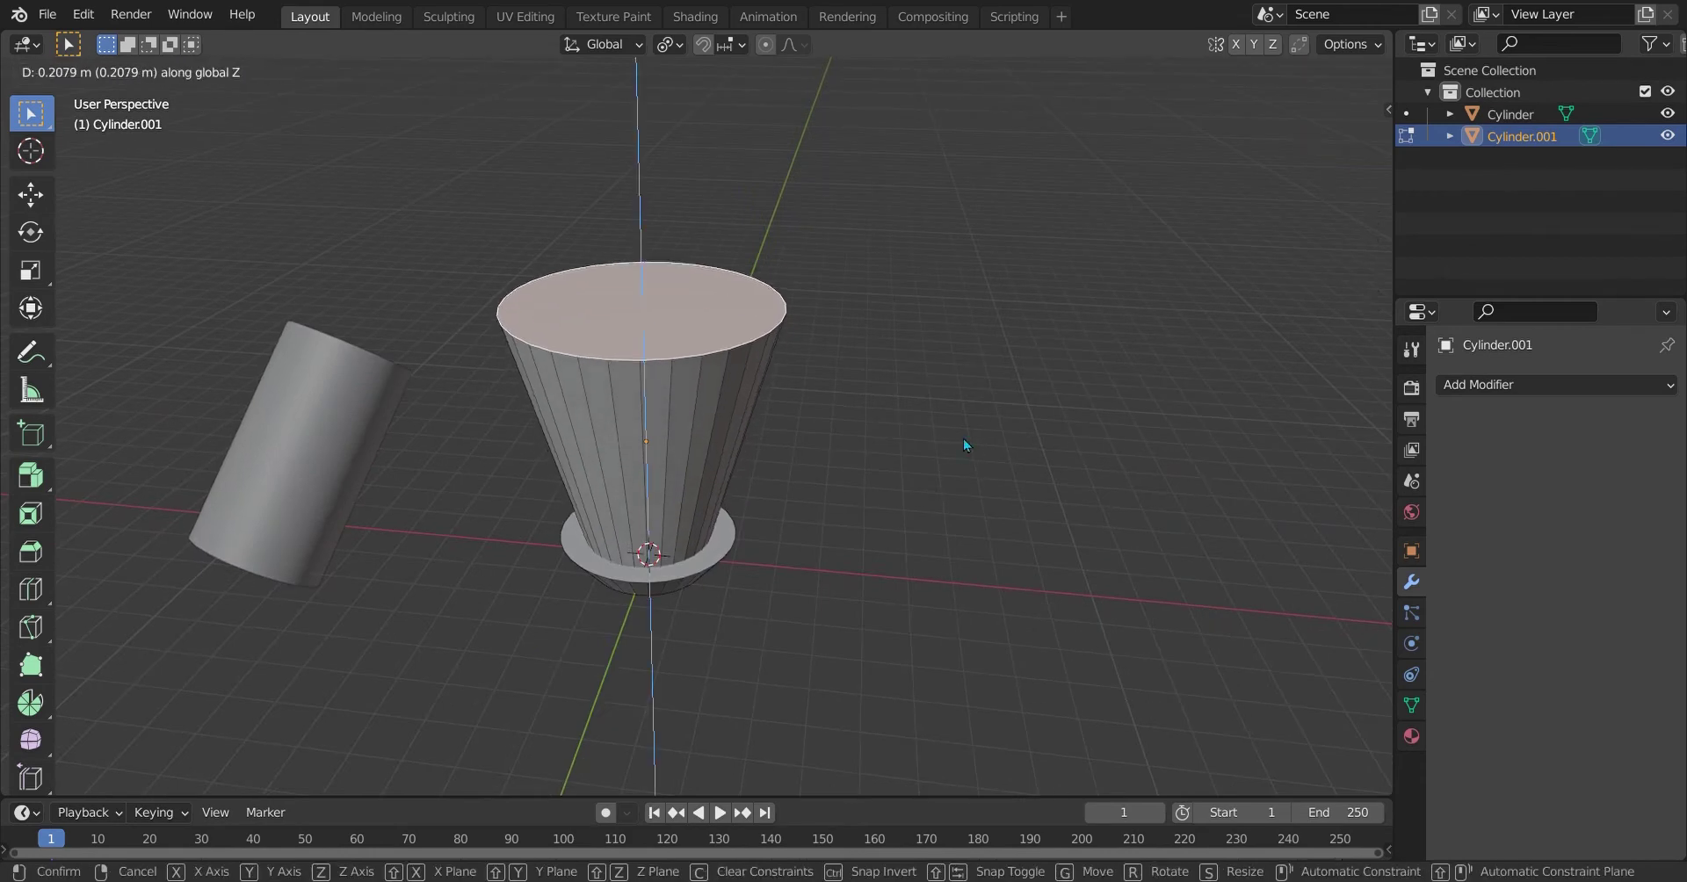
{"action": "left_click", "coordinate": [913, 430]}
Step: Try placing the 3D cursor on the cylinder's top face and reset it to the world origin
{"action": "scroll", "coordinate": [856, 420], "scroll_direction": "up", "scroll_amount": 4}
{"action": "middle_click_drag", "start_coordinate": [857, 425], "coordinate": [861, 488]}
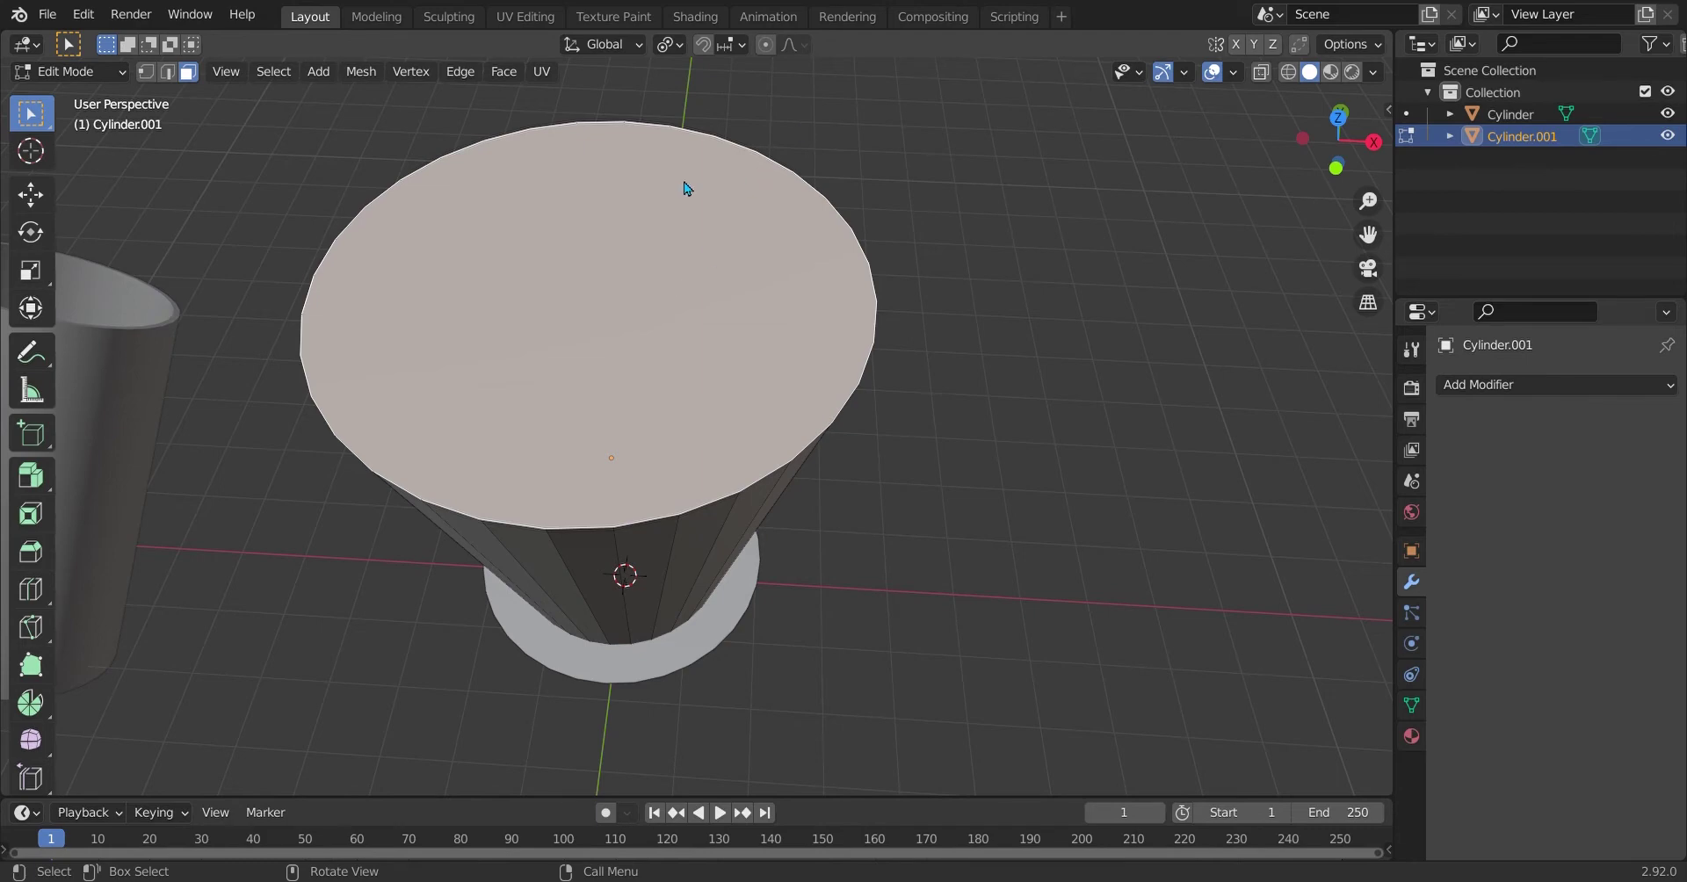
{"action": "right_click", "coordinate": [592, 288], "text": "shift"}
{"action": "middle_click_drag", "start_coordinate": [820, 467], "coordinate": [821, 377]}
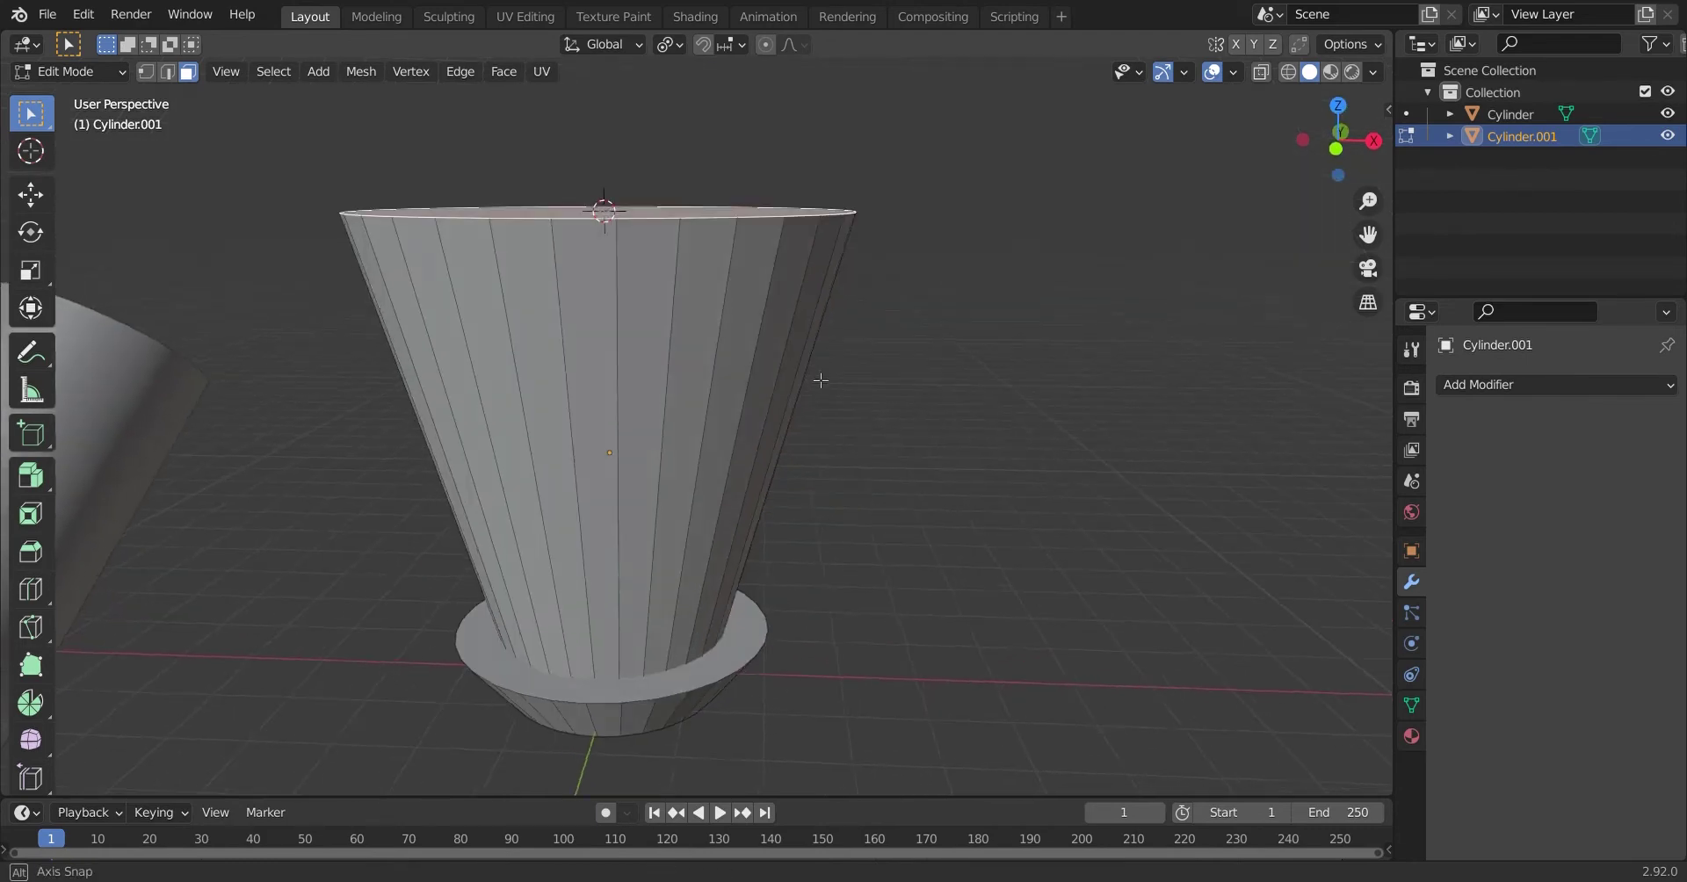
{"action": "key", "text": "shift+c"}
Step: Try snapping the selected top face to the 3D cursor and undo it
{"action": "scroll", "coordinate": [1062, 471], "scroll_direction": "up", "scroll_amount": 6}
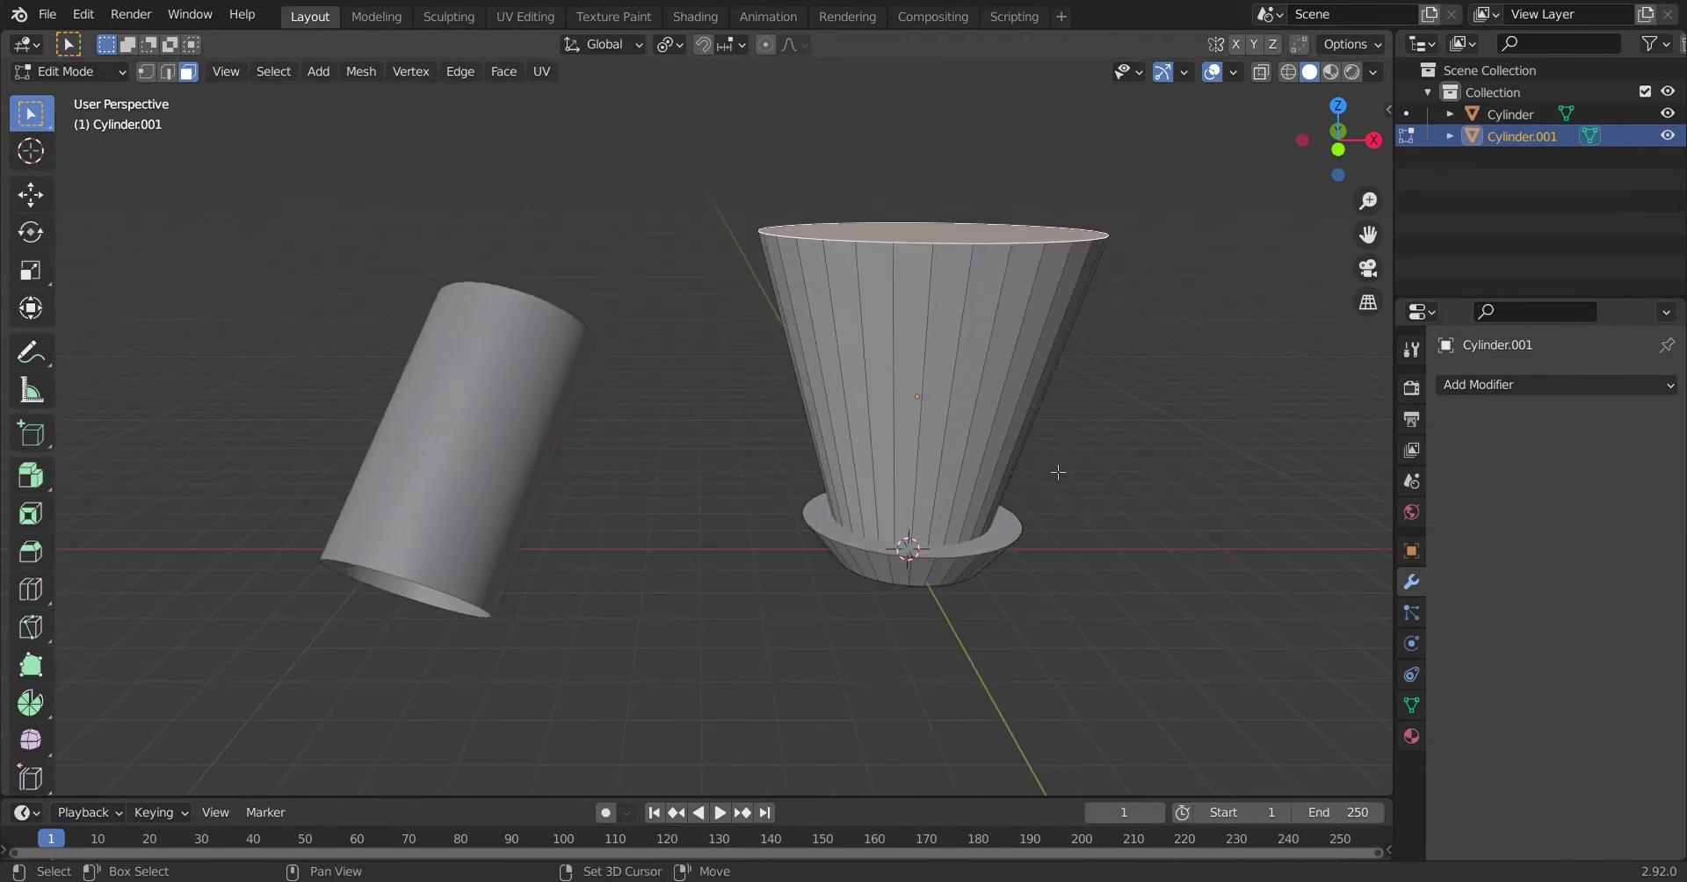
{"action": "middle_click_drag", "start_coordinate": [659, 538], "coordinate": [904, 558]}
{"action": "middle_click_drag", "start_coordinate": [885, 647], "coordinate": [899, 597]}
{"action": "key", "text": "shift+s"}
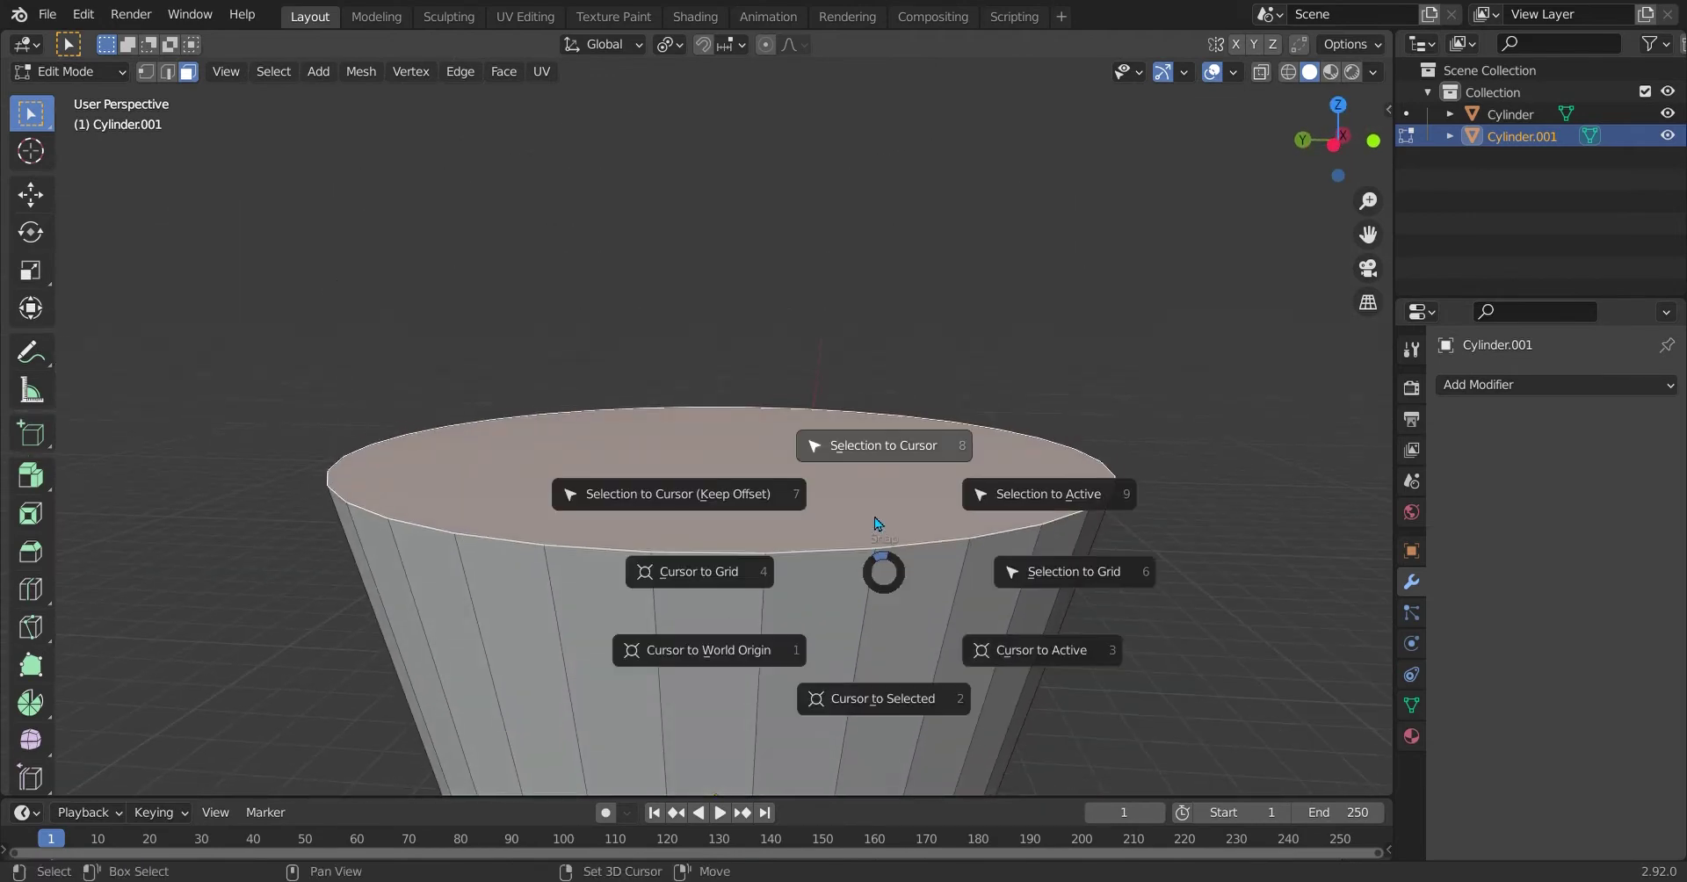
{"action": "left_click", "coordinate": [880, 498]}
{"action": "key", "text": "ctrl+z"}
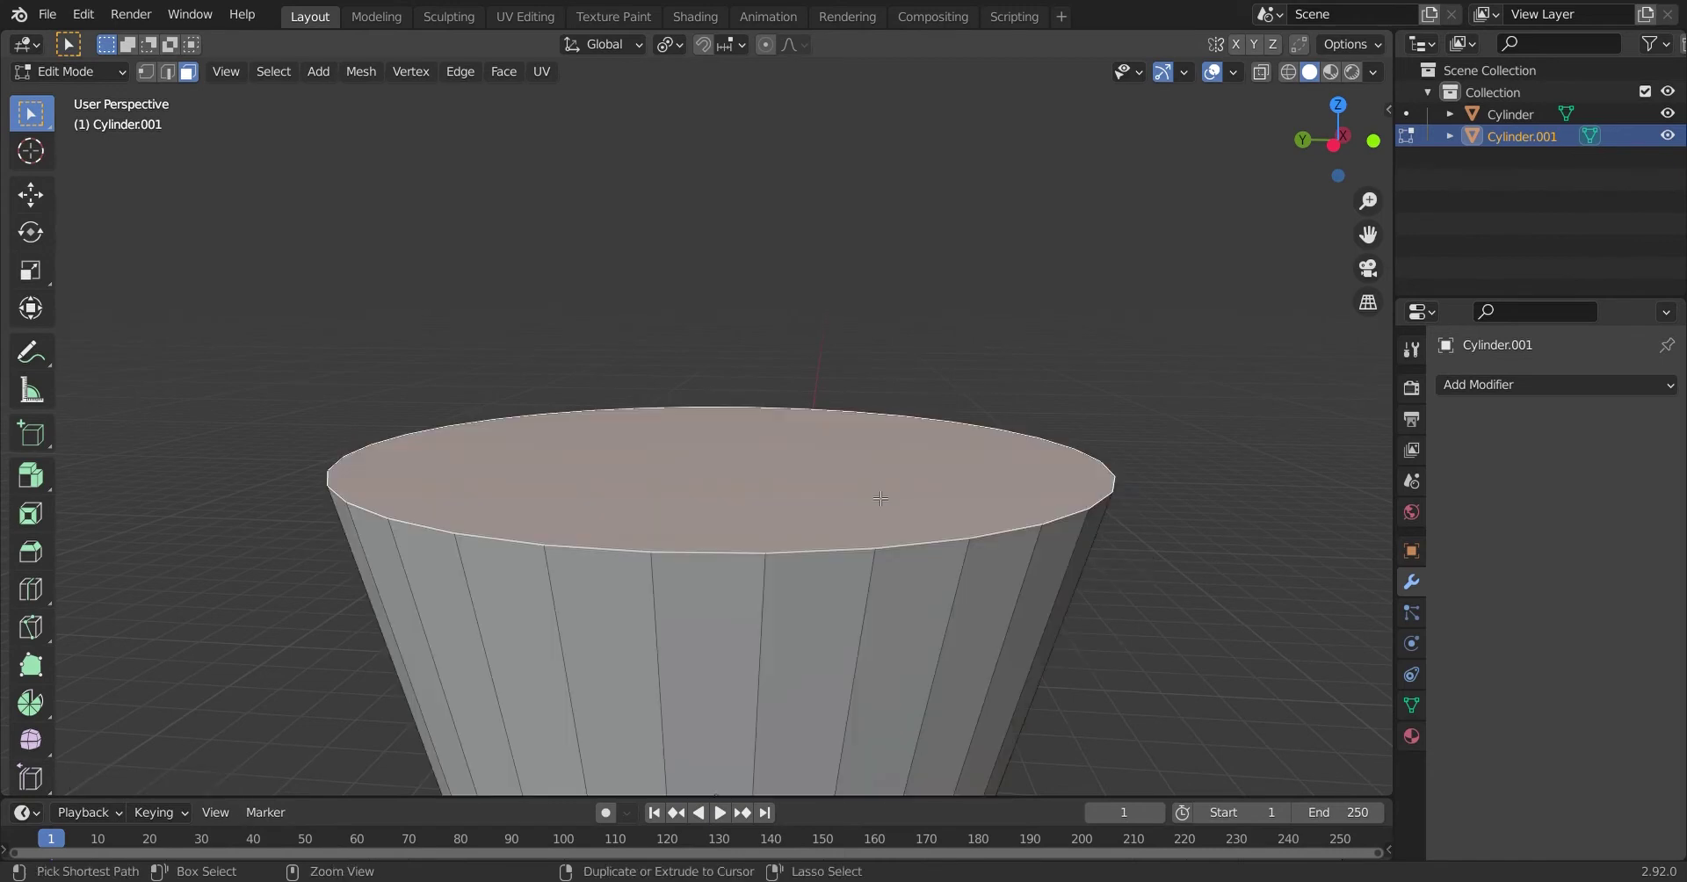
Step: Snap the 3D cursor to the selected top face and add a plane at that point
{"action": "key", "text": "shift+s"}
{"action": "left_click", "coordinate": [885, 563]}
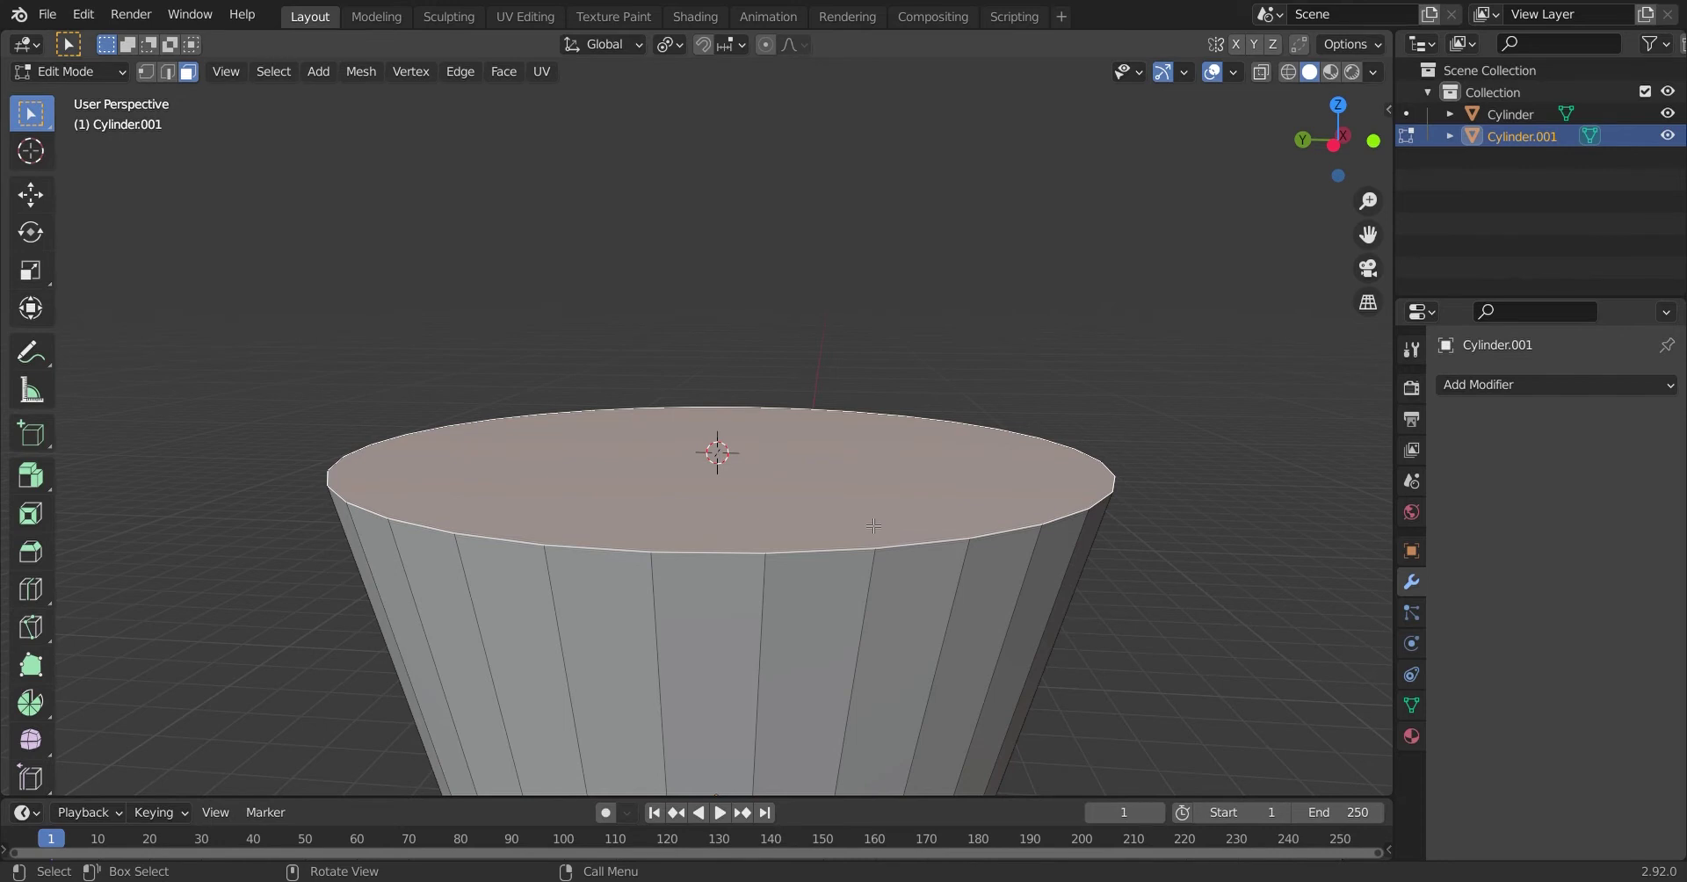
{"action": "key", "text": "shift+a"}
{"action": "left_click", "coordinate": [861, 283]}
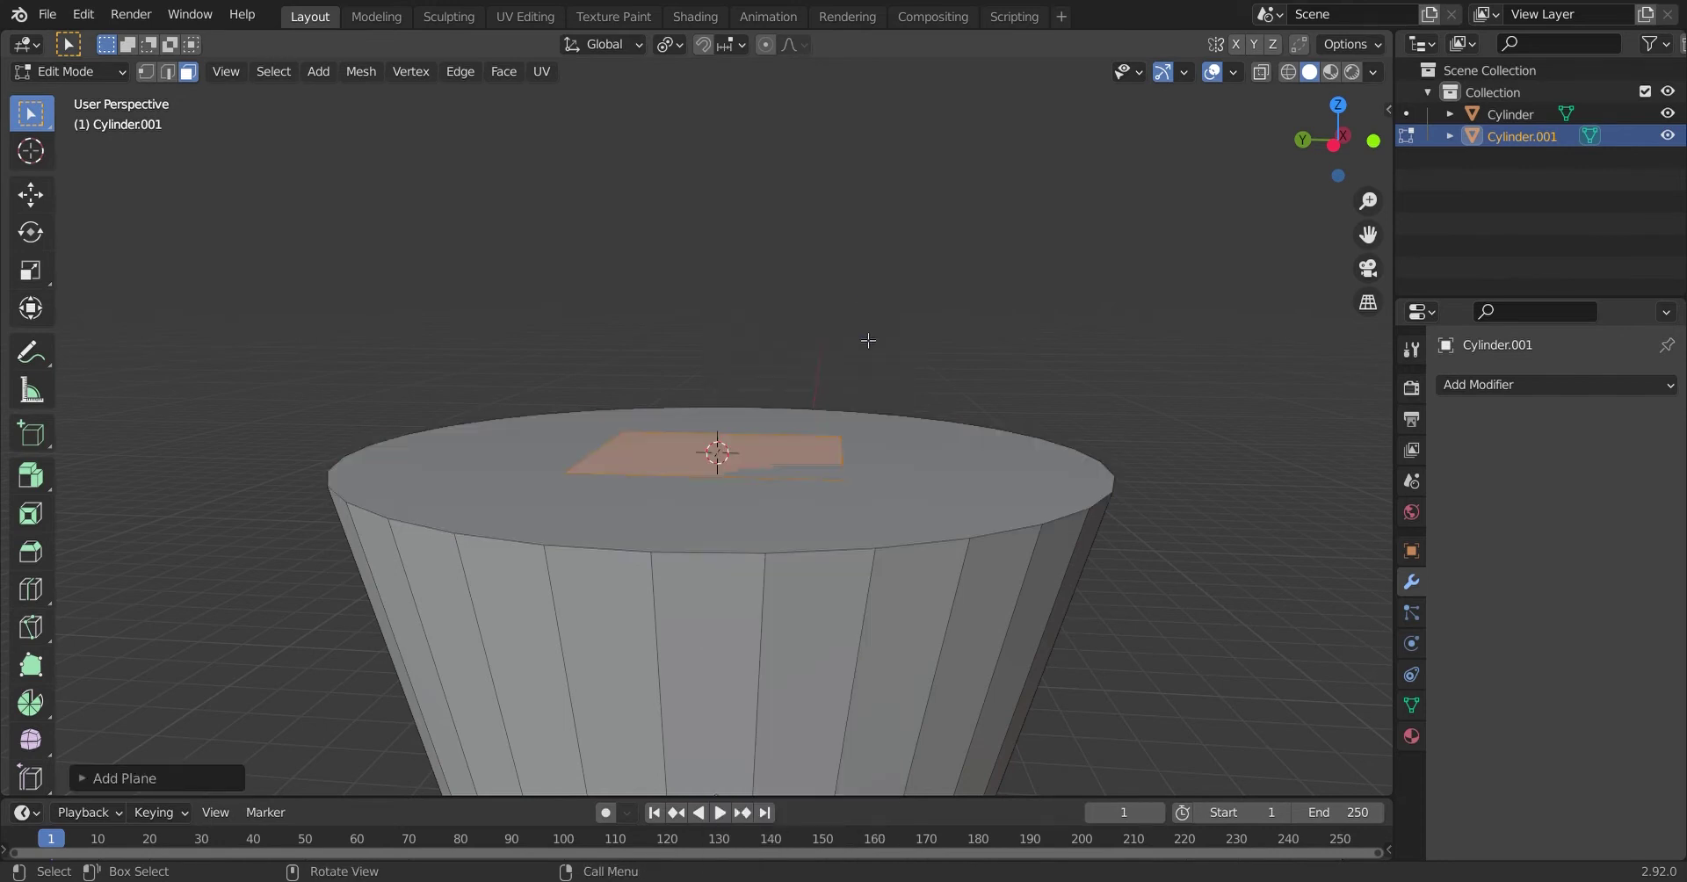
Step: Merge the new plane's vertices at their center into a single vertex
{"action": "key", "text": "m"}
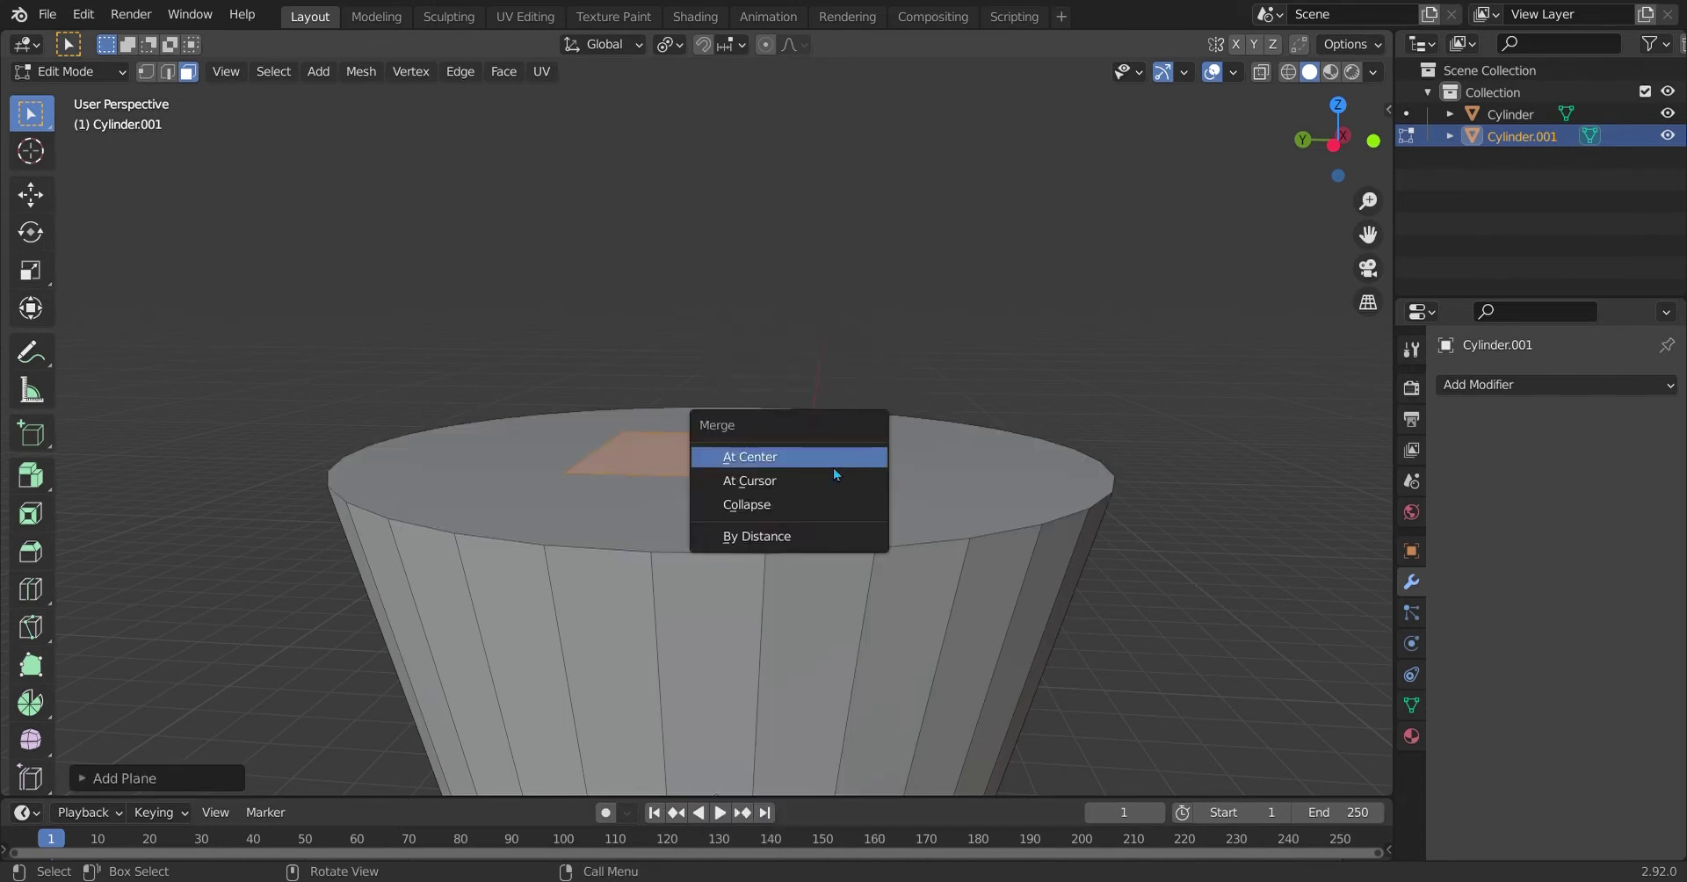
{"action": "left_click", "coordinate": [834, 468]}
{"action": "middle_click_drag", "start_coordinate": [839, 474], "coordinate": [844, 524]}
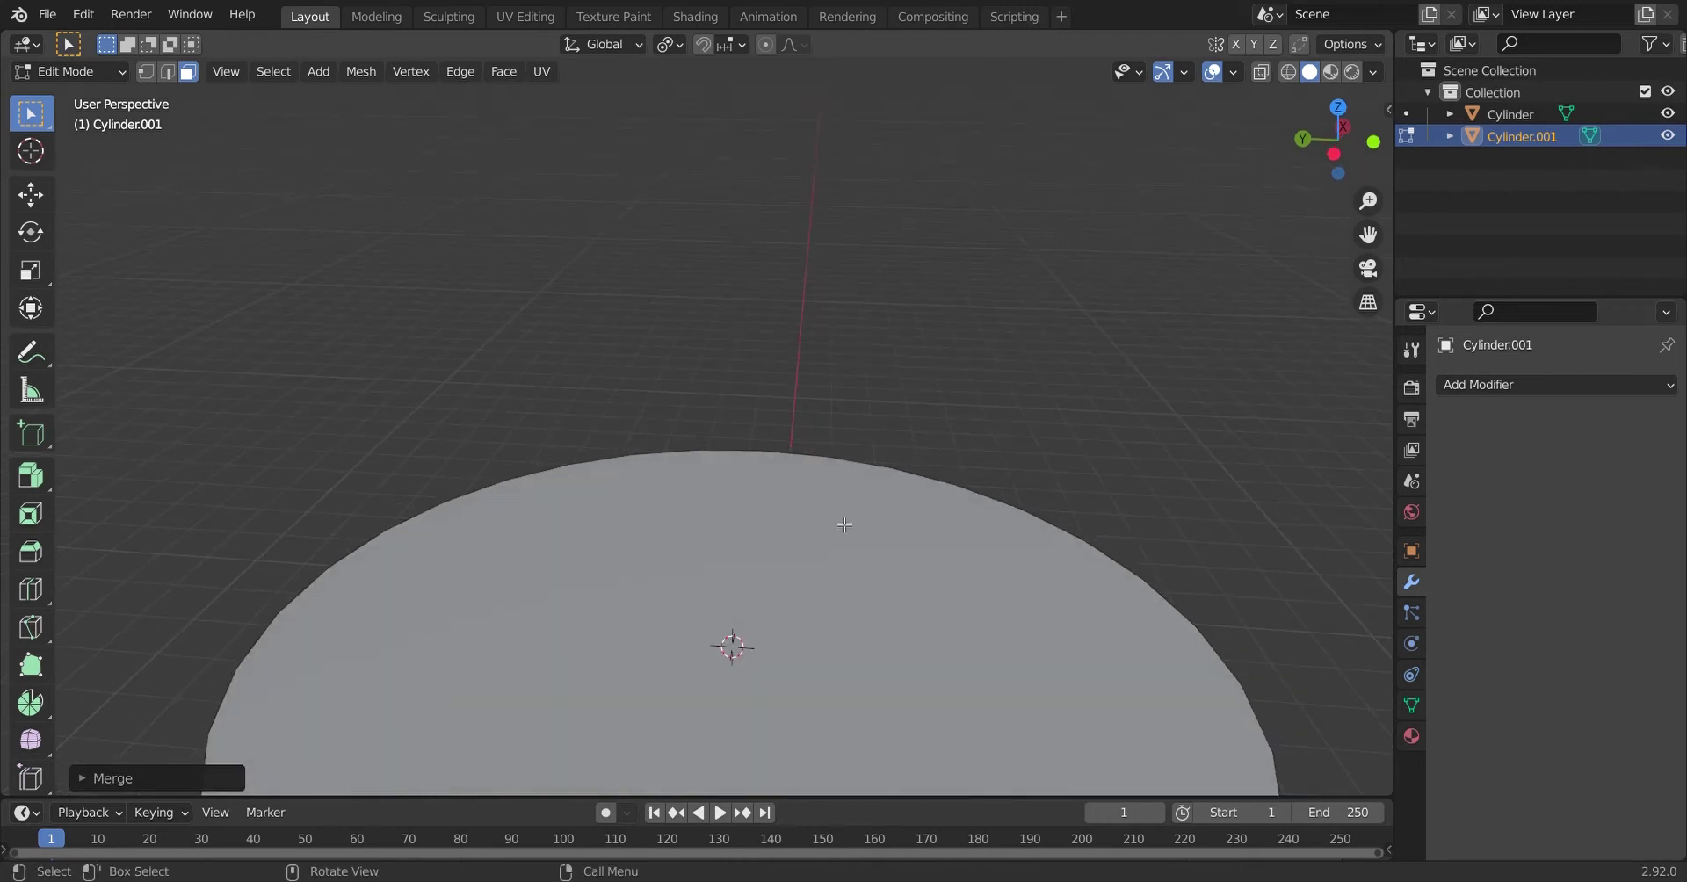
{"action": "scroll", "coordinate": [894, 606], "scroll_direction": "up", "scroll_amount": 2}
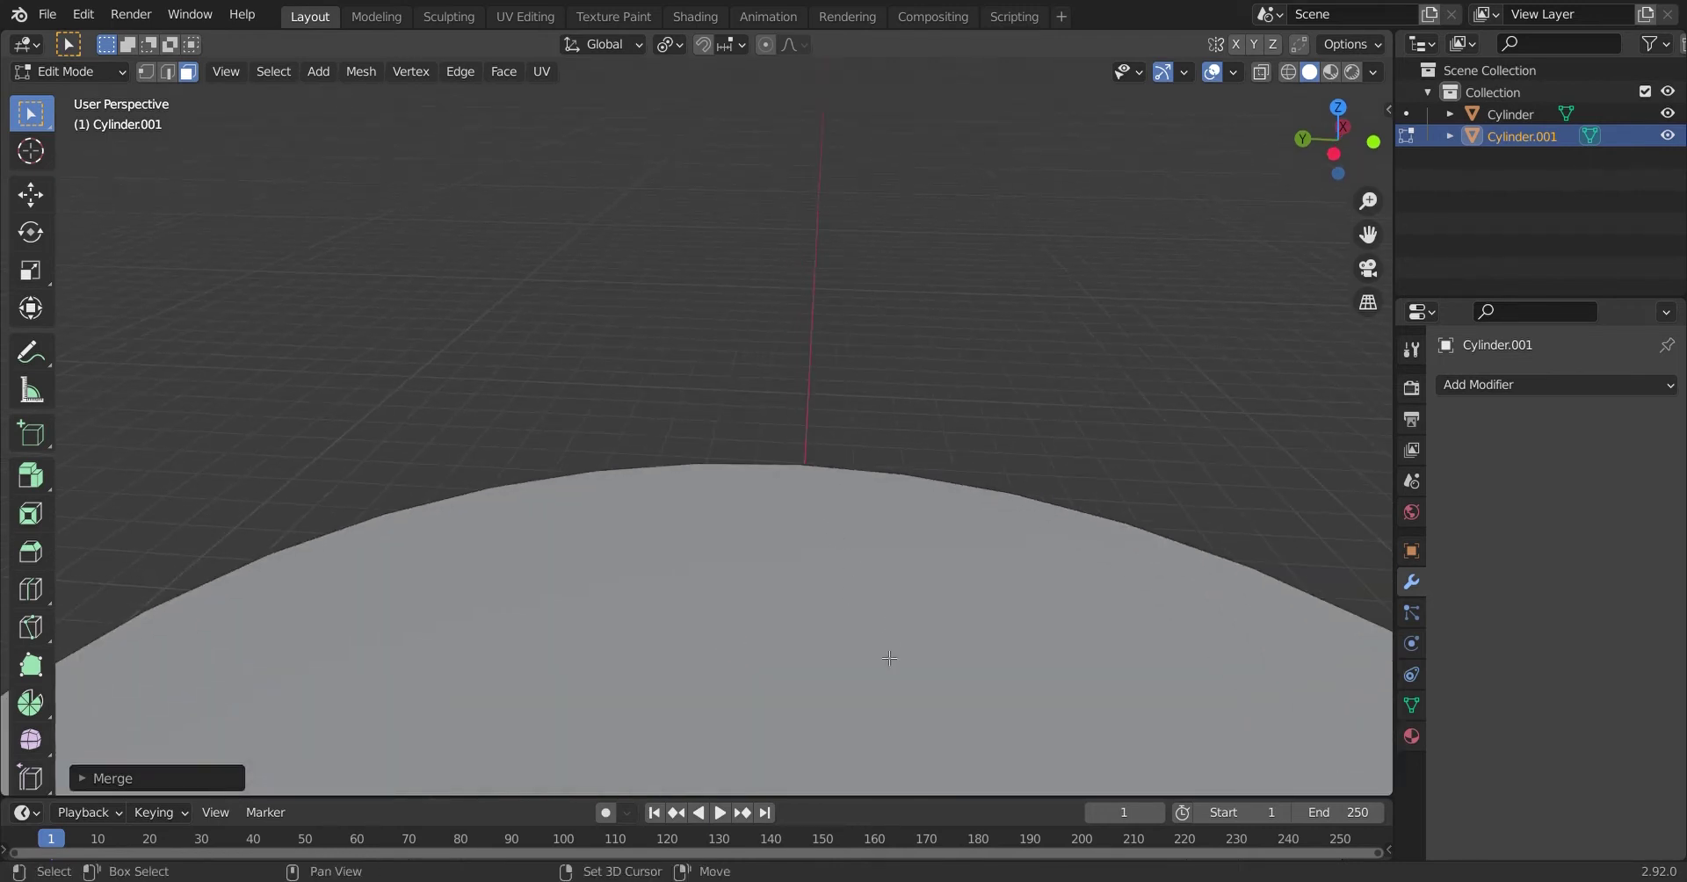
Step: Examine the merged vertex at the center of the top face from above and from the side in vertex select mode
{"action": "middle_click_drag", "start_coordinate": [895, 606], "coordinate": [864, 436], "text": "shift"}
{"action": "key", "text": "1"}
{"action": "scroll", "coordinate": [866, 443], "scroll_direction": "down", "scroll_amount": 1}
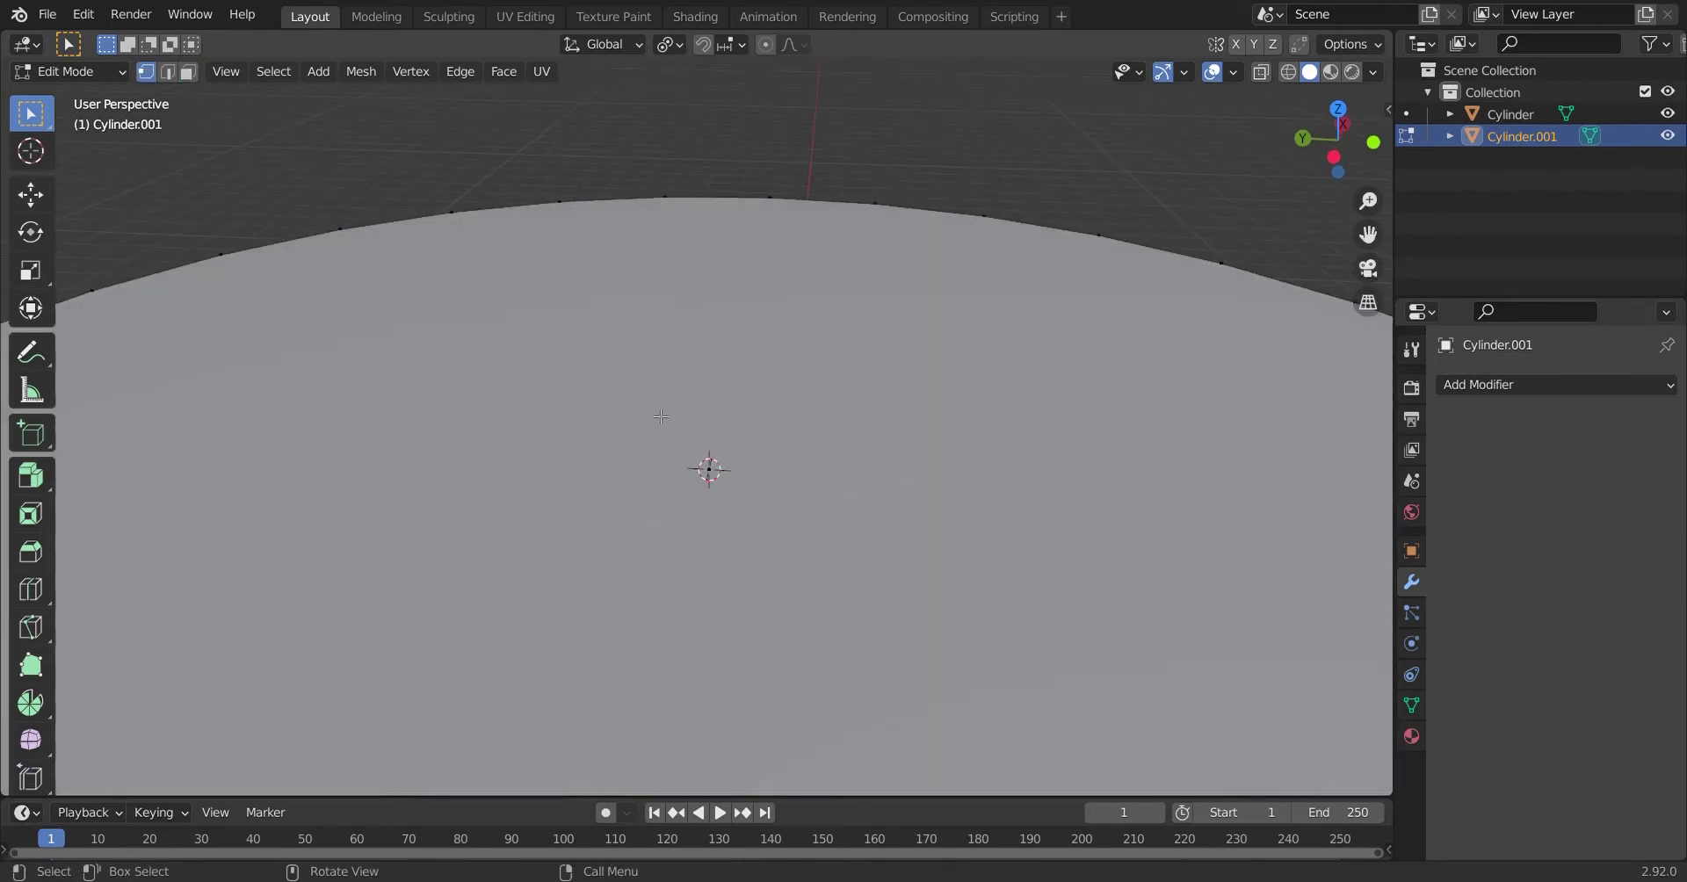
{"action": "scroll", "coordinate": [795, 589], "scroll_direction": "down", "scroll_amount": 2}
{"action": "scroll", "coordinate": [799, 598], "scroll_direction": "down", "scroll_amount": 3}
{"action": "middle_click_drag", "start_coordinate": [830, 606], "coordinate": [854, 514]}
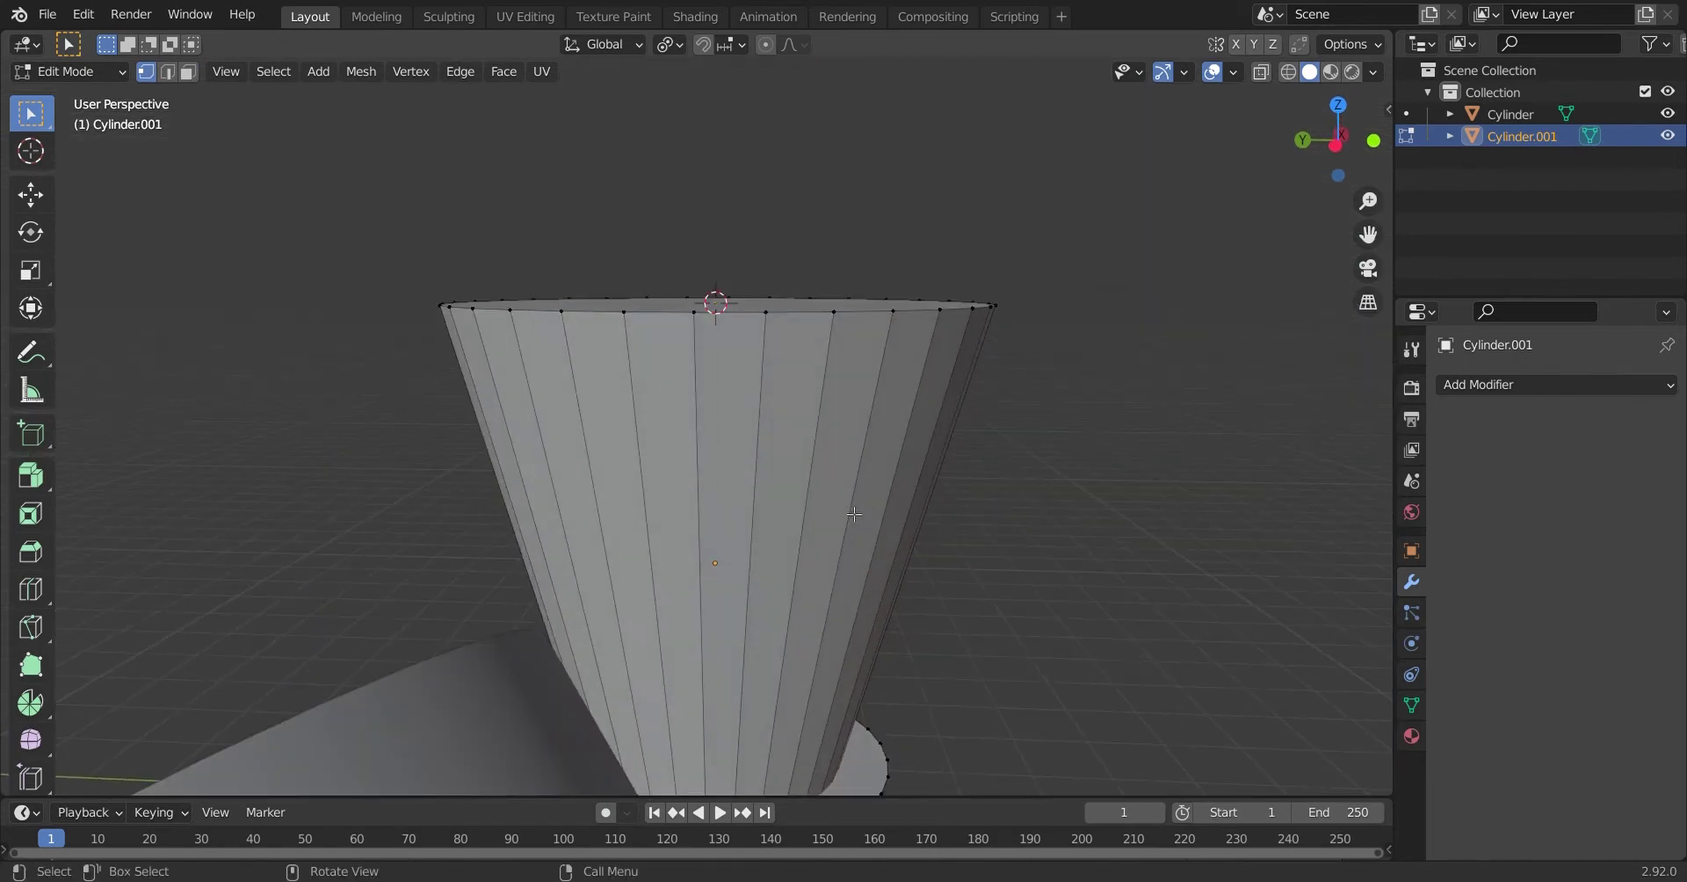
{"action": "key", "text": "g"}
{"action": "key", "text": "Escape"}
{"action": "middle_click_drag", "start_coordinate": [1065, 392], "coordinate": [819, 464]}
{"action": "key", "text": "a"}
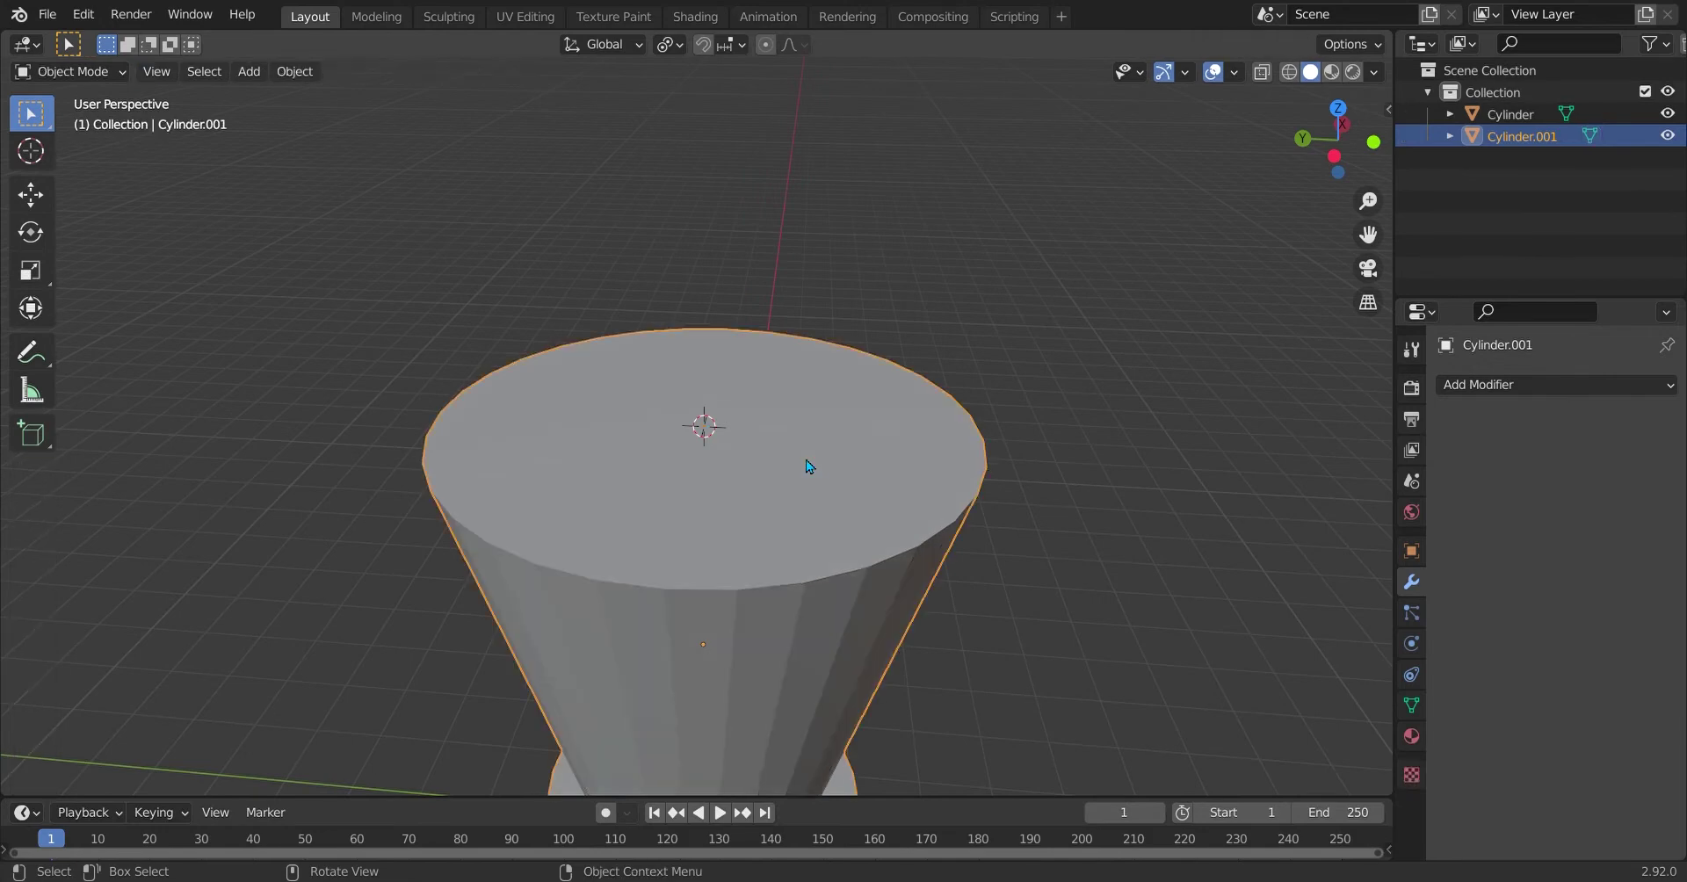
{"action": "key", "text": "alt+a"}
{"action": "key", "text": "Tab"}
{"action": "key", "text": "Tab"}
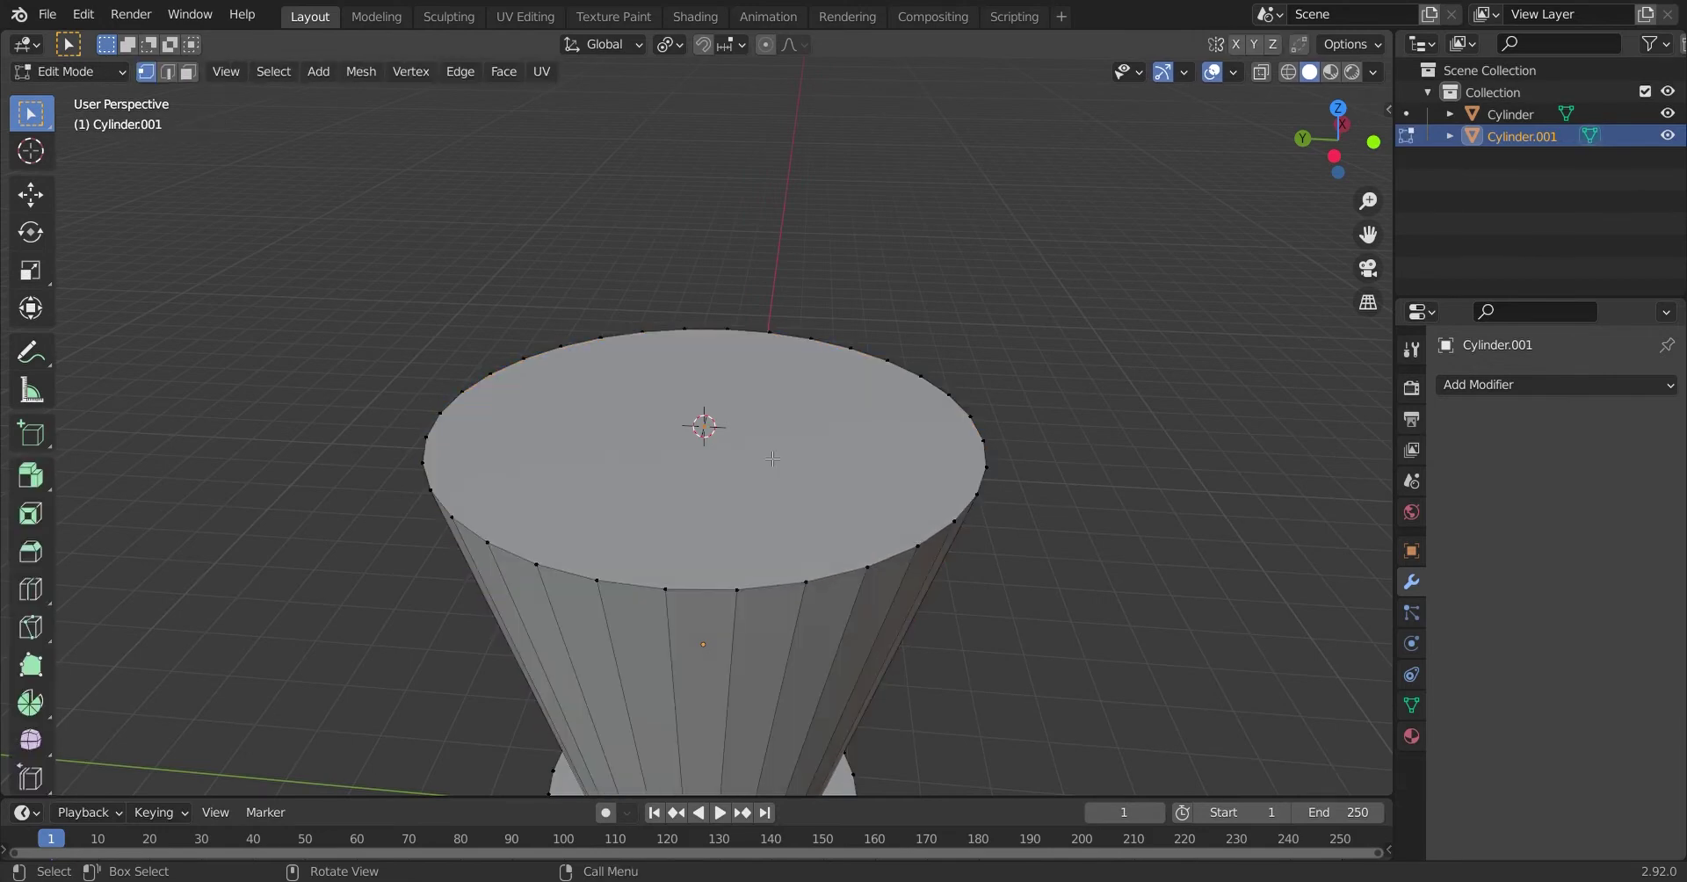
Step: Move the loose center vertex away from the cylinder's top face and delete it
{"action": "scroll", "coordinate": [774, 448], "scroll_direction": "up", "scroll_amount": 4}
{"action": "scroll", "coordinate": [778, 438], "scroll_direction": "down", "scroll_amount": 3}
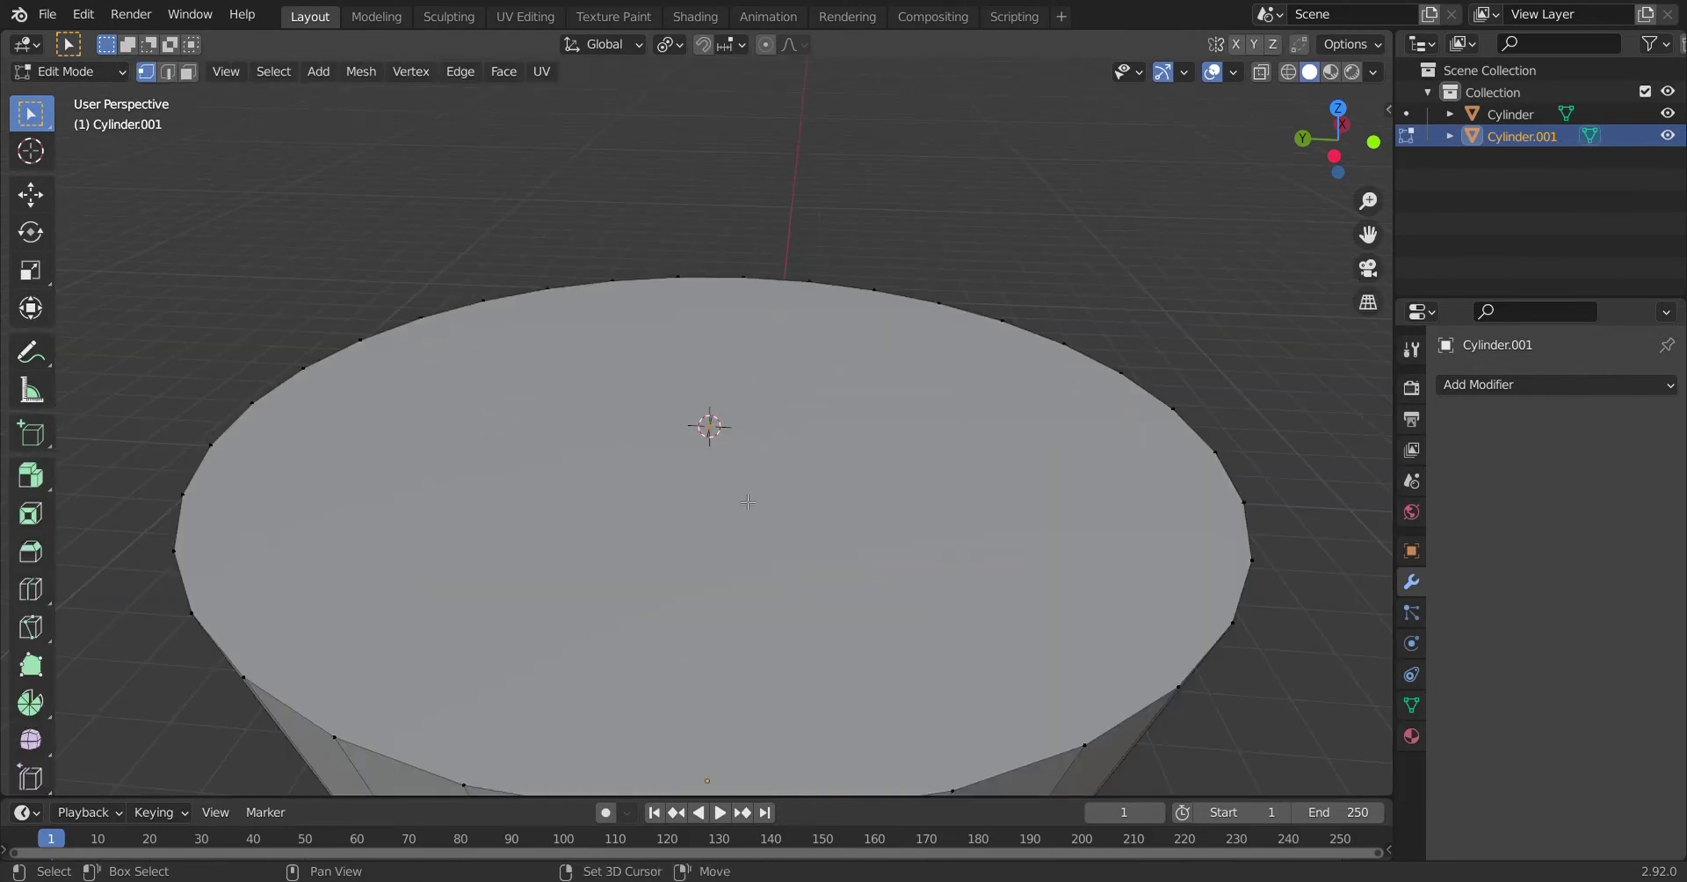
{"action": "left_click_drag", "start_coordinate": [1093, 242], "coordinate": [866, 795]}
{"action": "left_click", "coordinate": [815, 505]}
{"action": "key", "text": "g"}
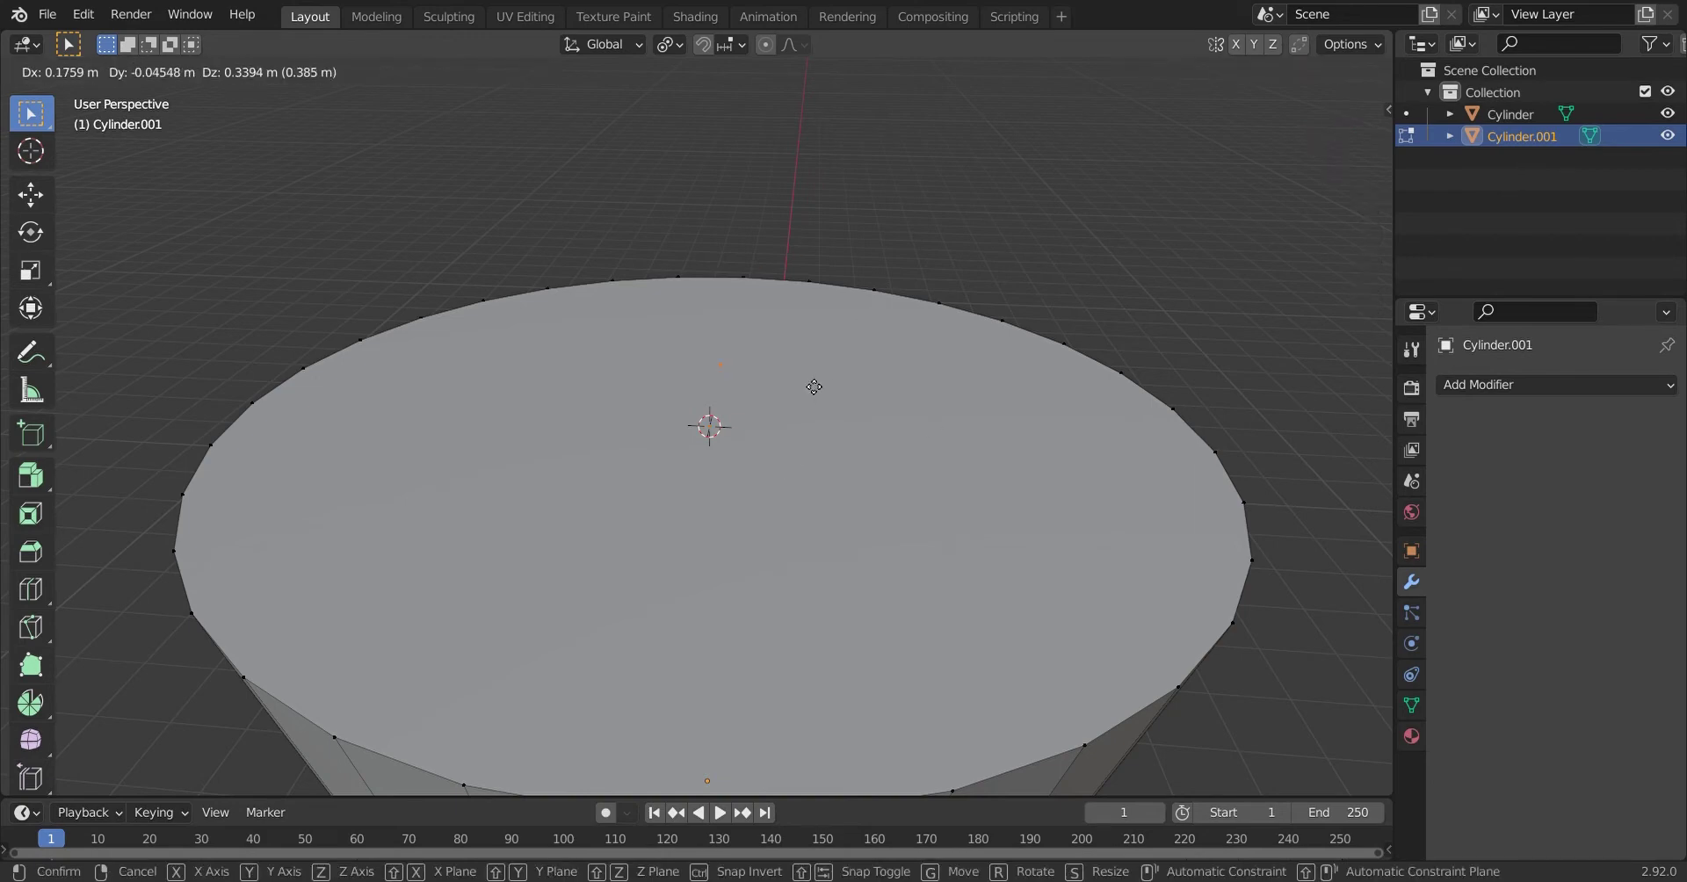
{"action": "left_click", "coordinate": [981, 242]}
{"action": "key", "text": "x"}
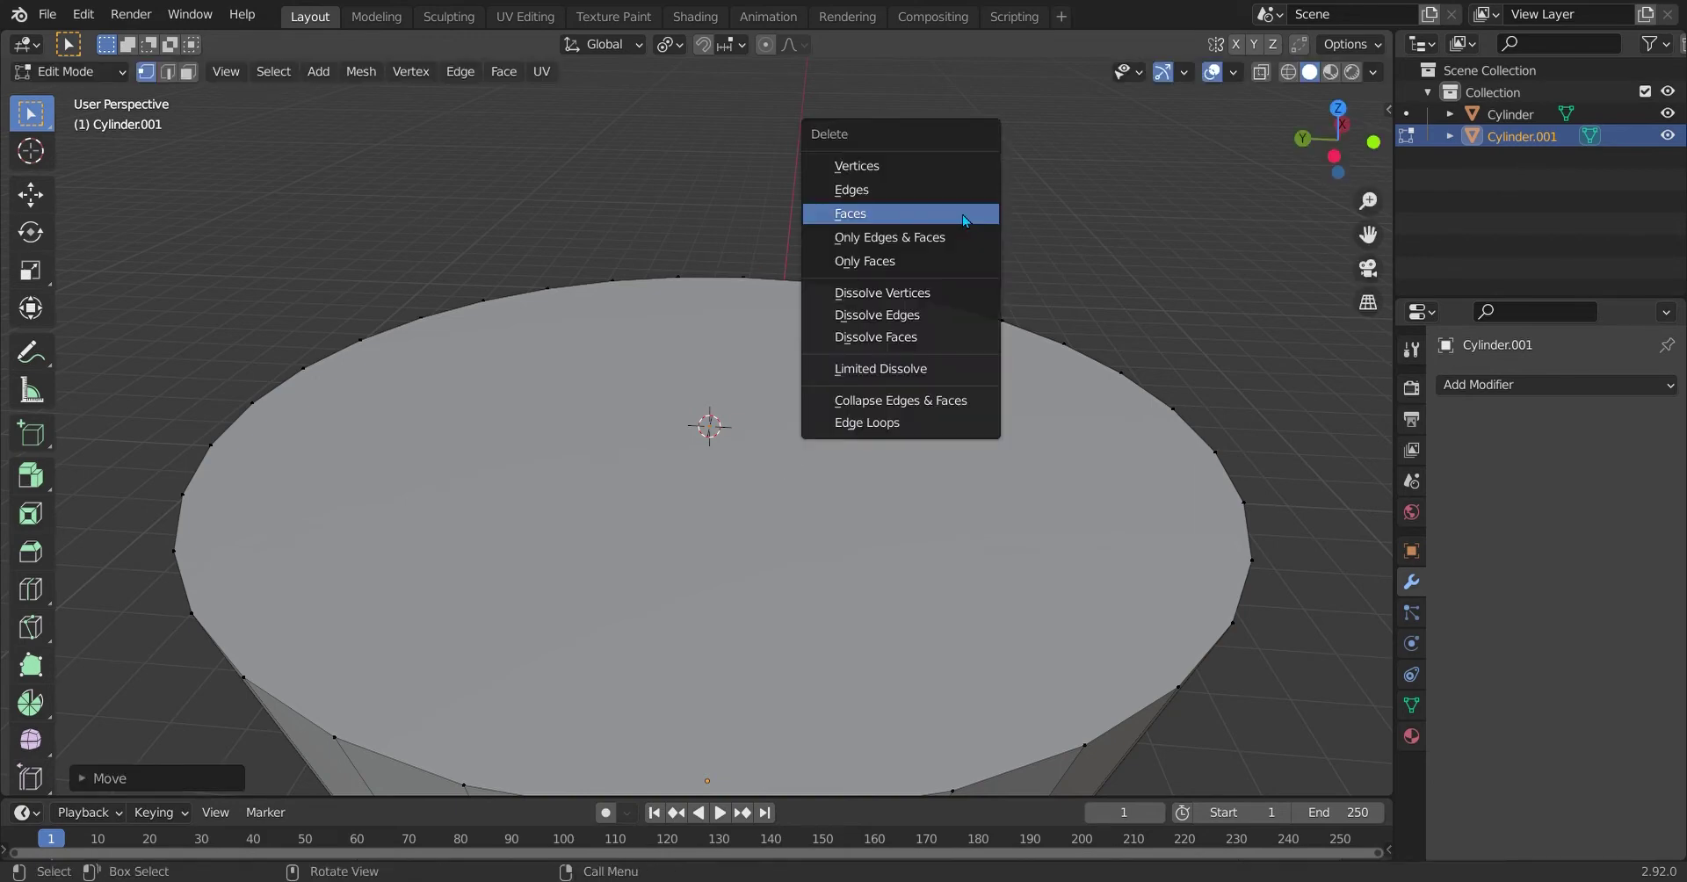
{"action": "key", "text": "Escape"}
{"action": "key", "text": "x"}
{"action": "key", "text": "Escape"}
Step: Turn on proportional editing for the selected top face and try moving it with the influence size reduced to 0.35
{"action": "middle_click_drag", "start_coordinate": [1004, 193], "coordinate": [933, 761]}
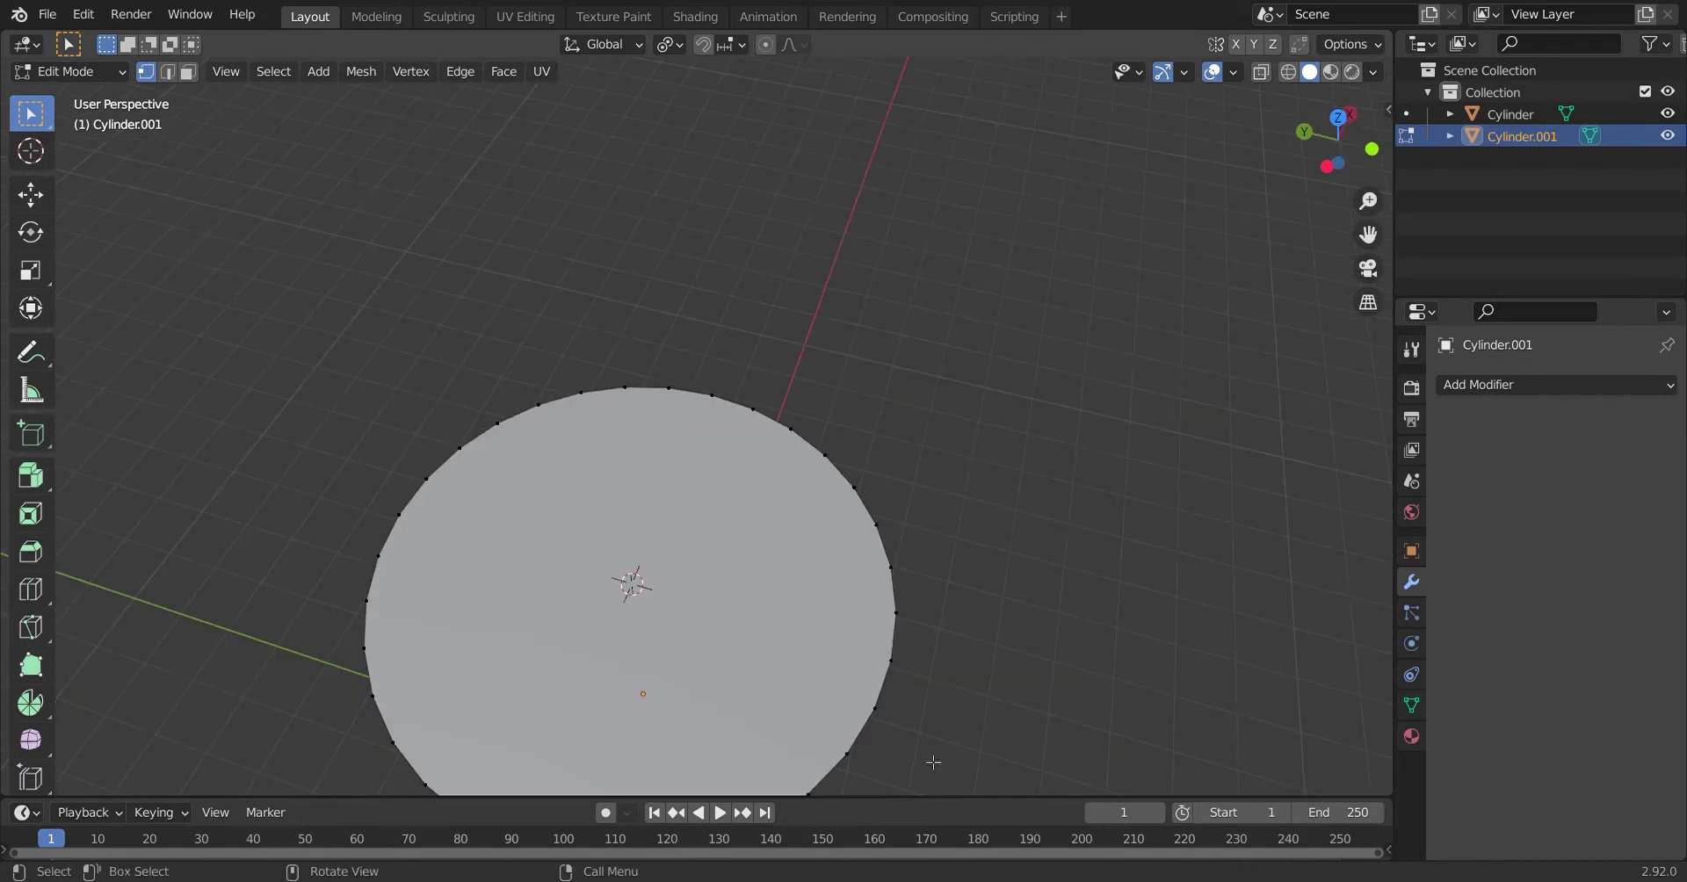
{"action": "middle_click_drag", "start_coordinate": [934, 667], "coordinate": [929, 439], "text": "shift"}
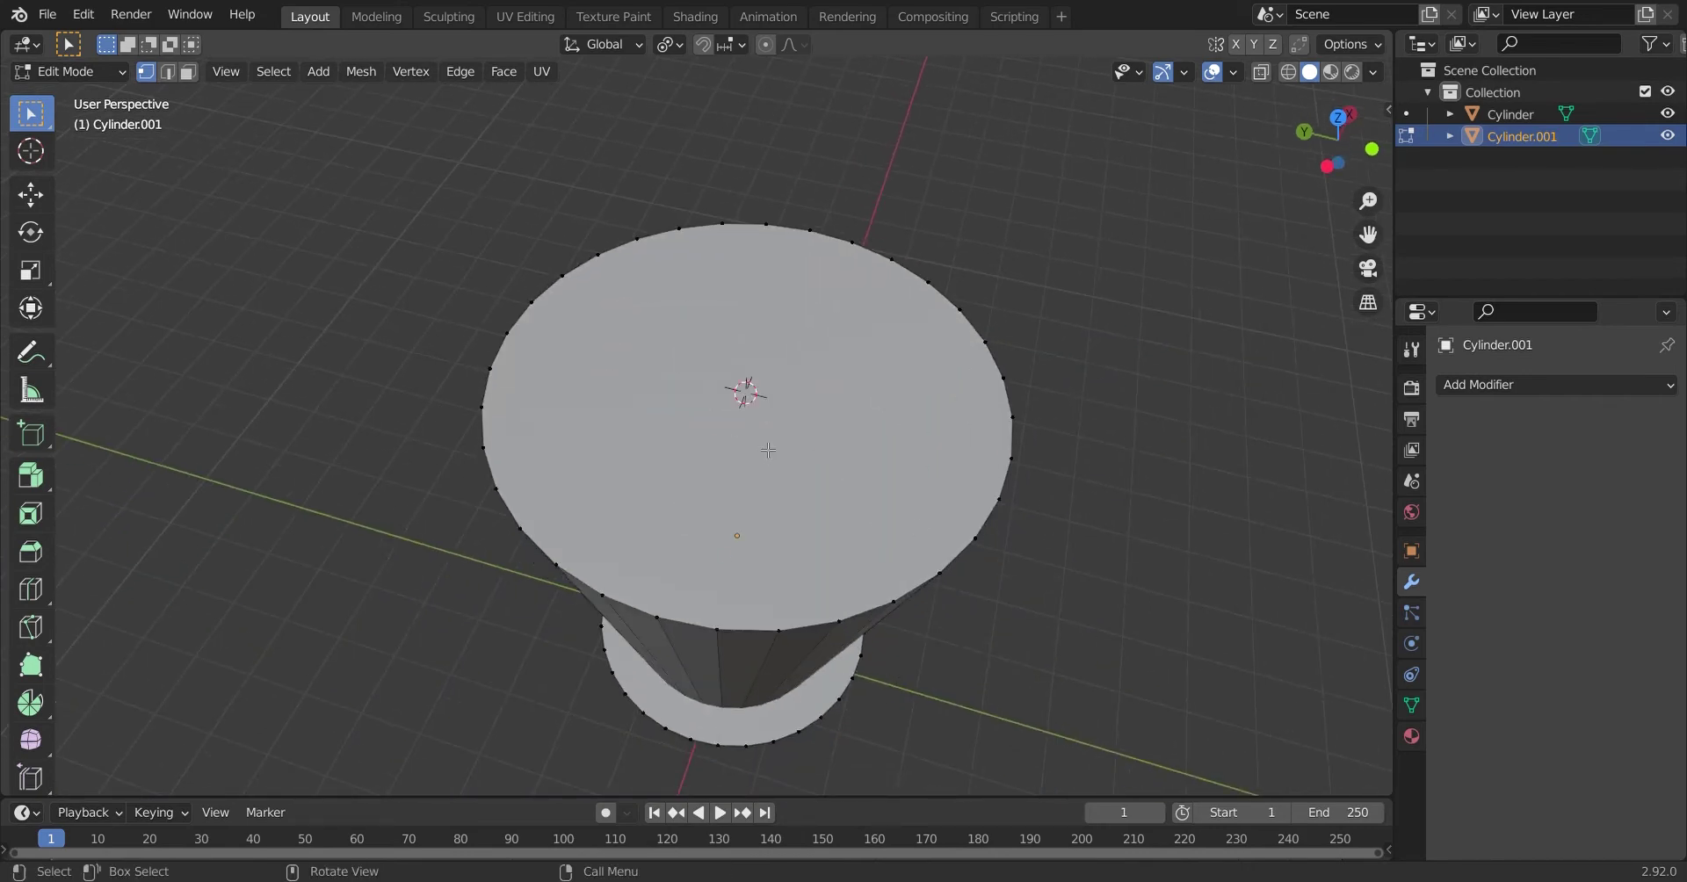
{"action": "key", "text": "3"}
{"action": "left_click", "coordinate": [817, 462]}
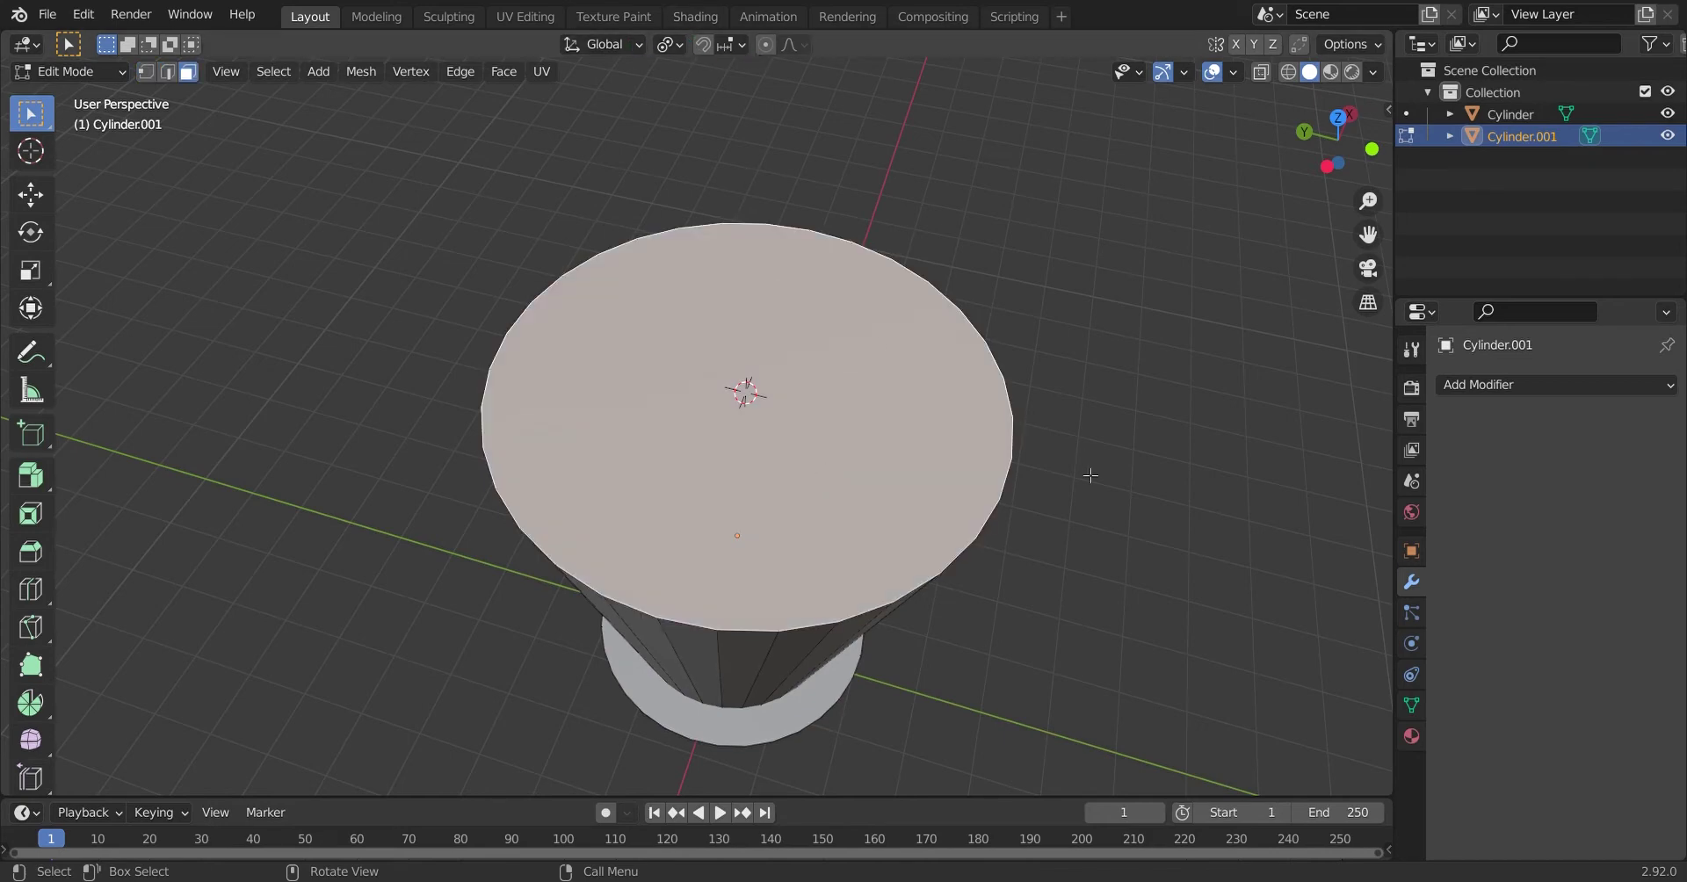
{"action": "key", "text": "o"}
{"action": "middle_click_drag", "start_coordinate": [1090, 476], "coordinate": [1087, 497]}
{"action": "key", "text": "g"}
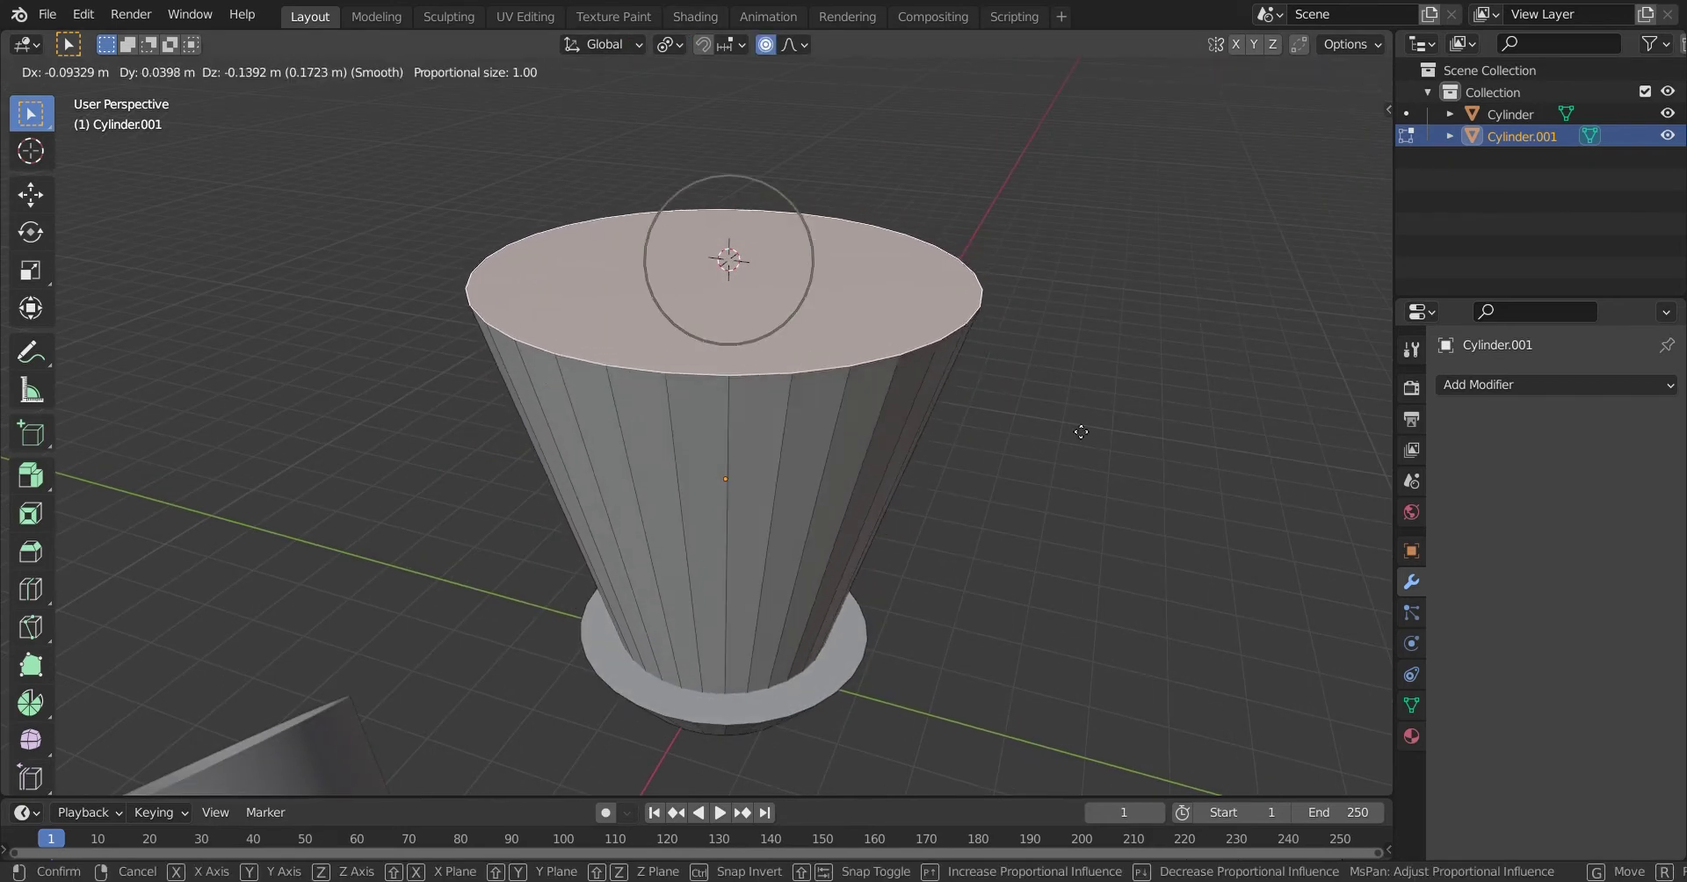
{"action": "scroll", "coordinate": [1080, 431], "scroll_direction": "down", "scroll_amount": 10}
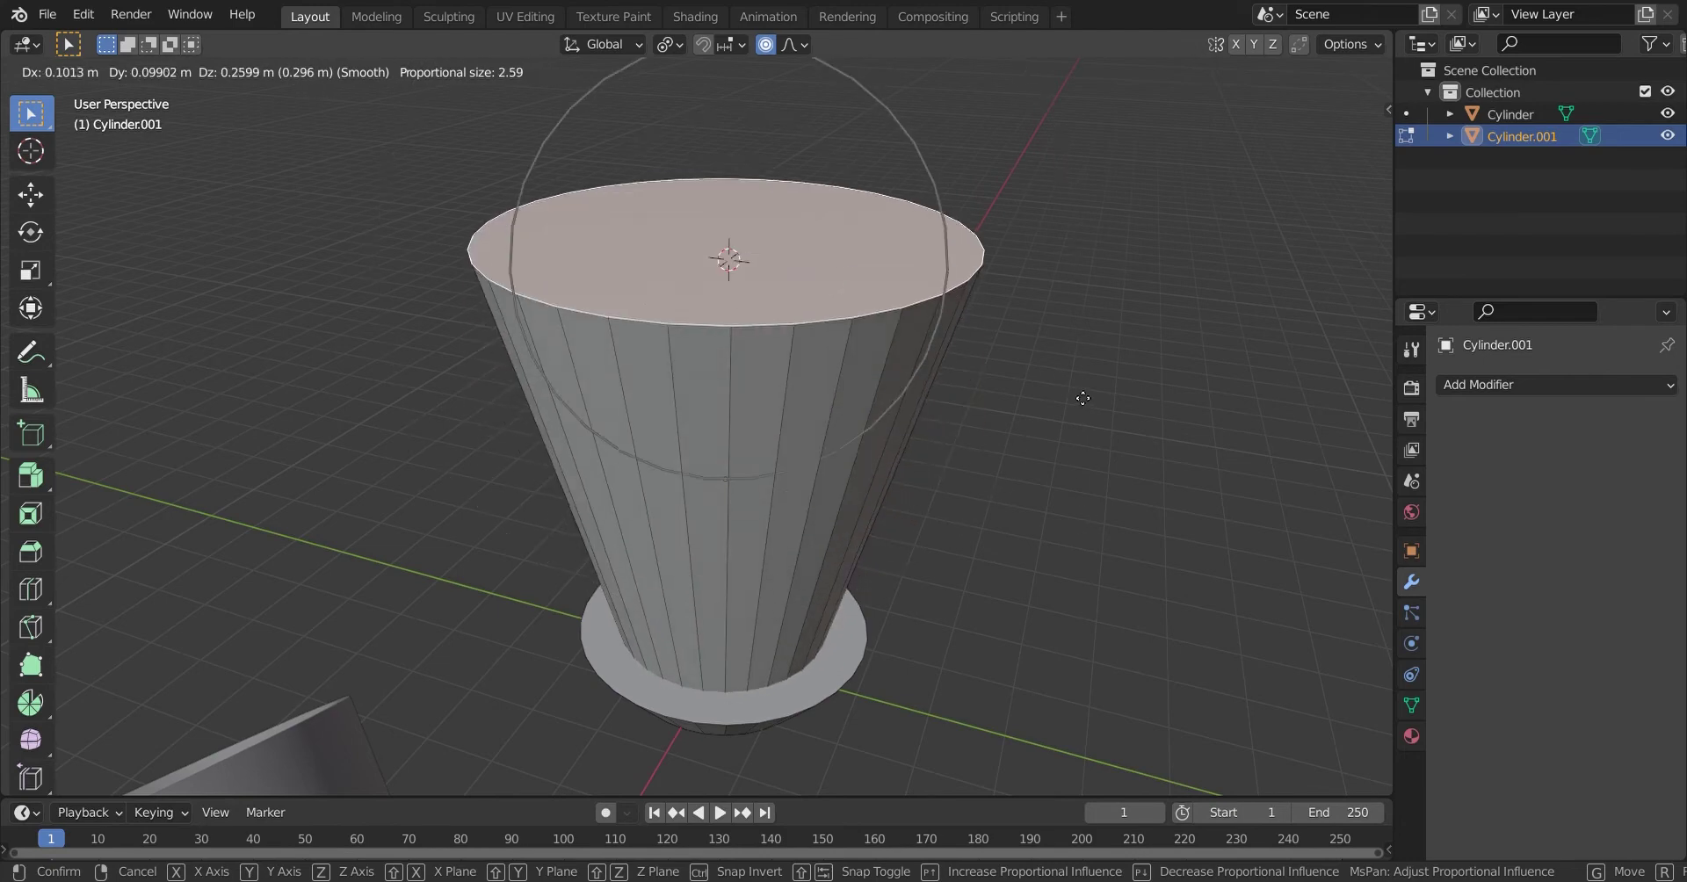
{"action": "scroll", "coordinate": [1082, 398], "scroll_direction": "up", "scroll_amount": 20}
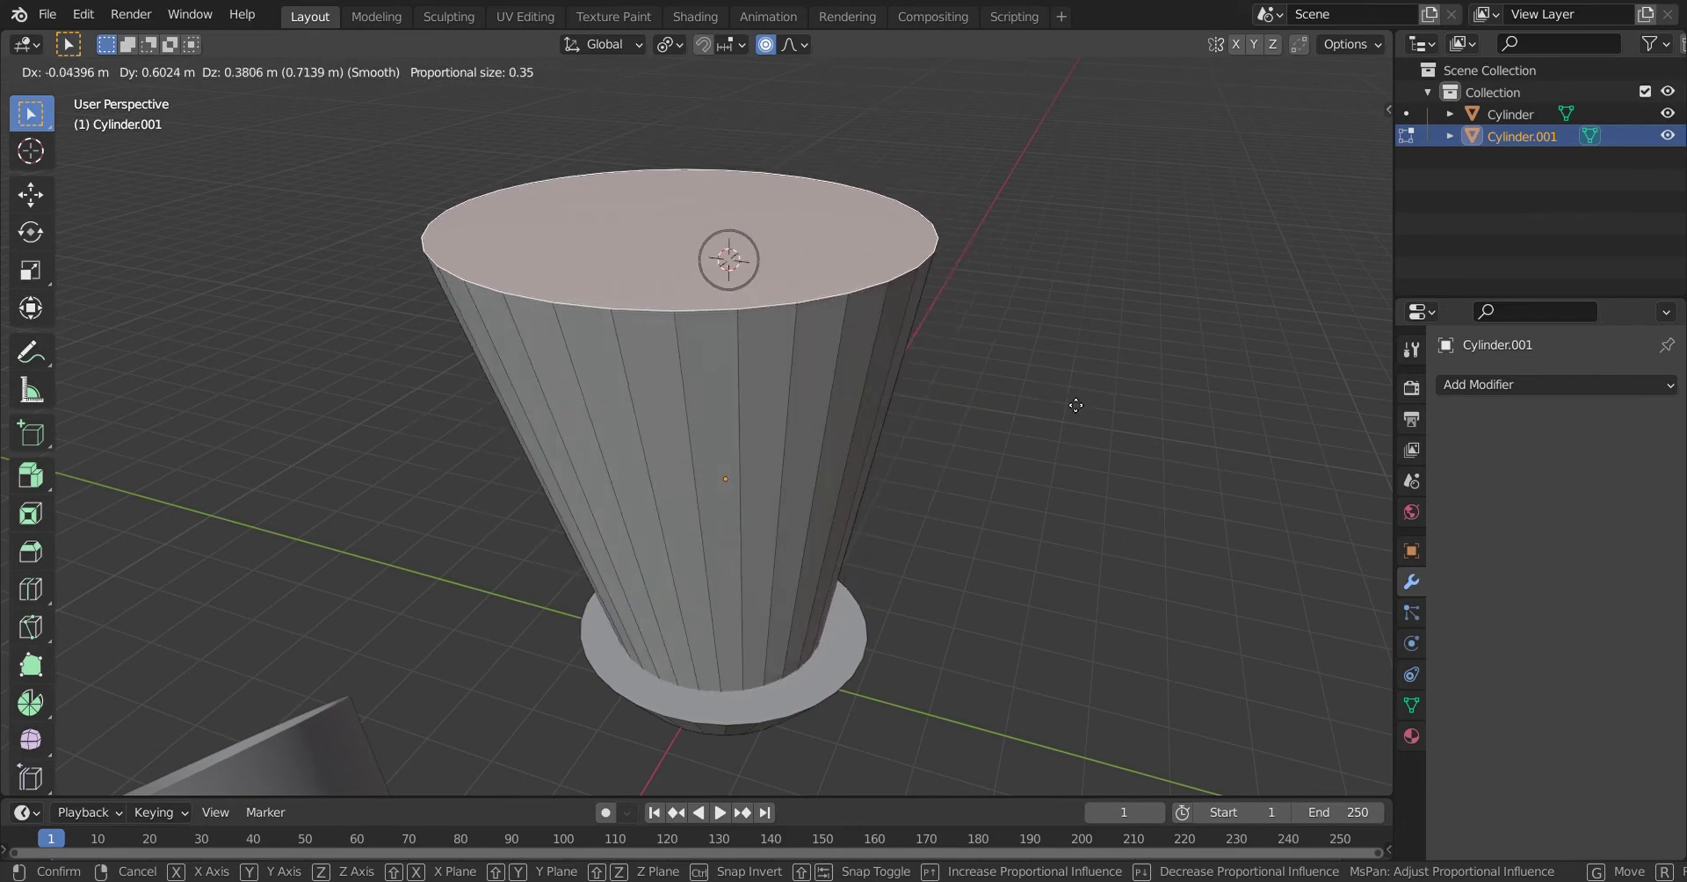
{"action": "right_click", "coordinate": [1075, 405]}
{"action": "left_click", "coordinate": [1164, 519]}
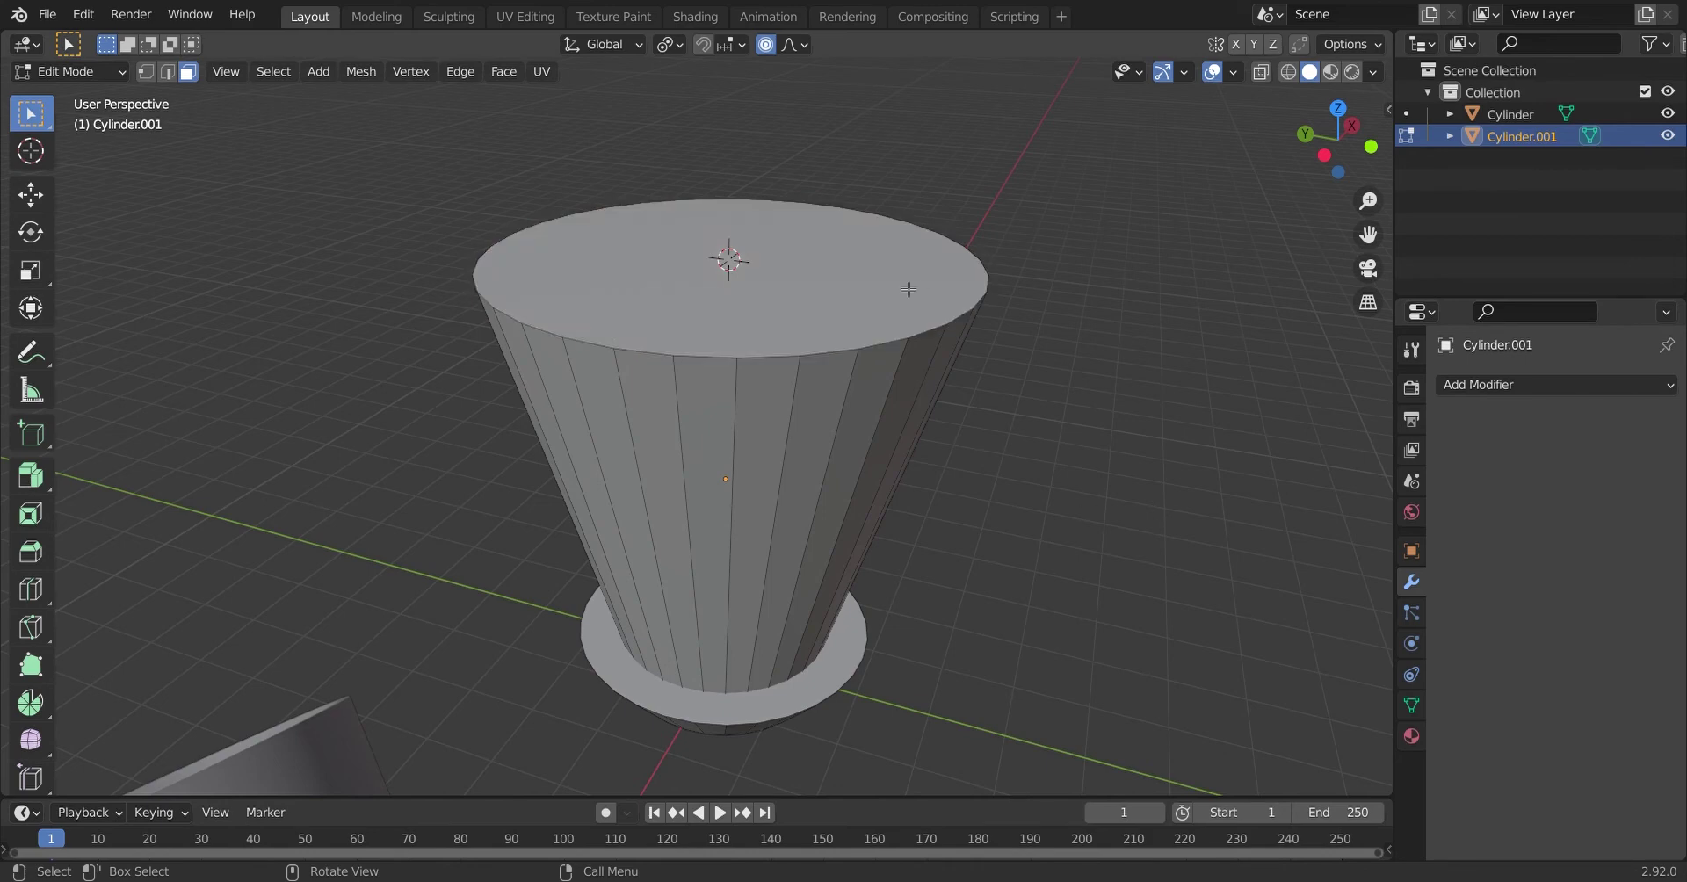
Step: Scale the cylinder's top face down slightly and raise it about 0.27 m along the global Z axis
{"action": "left_click", "coordinate": [964, 322]}
{"action": "left_click", "coordinate": [946, 311]}
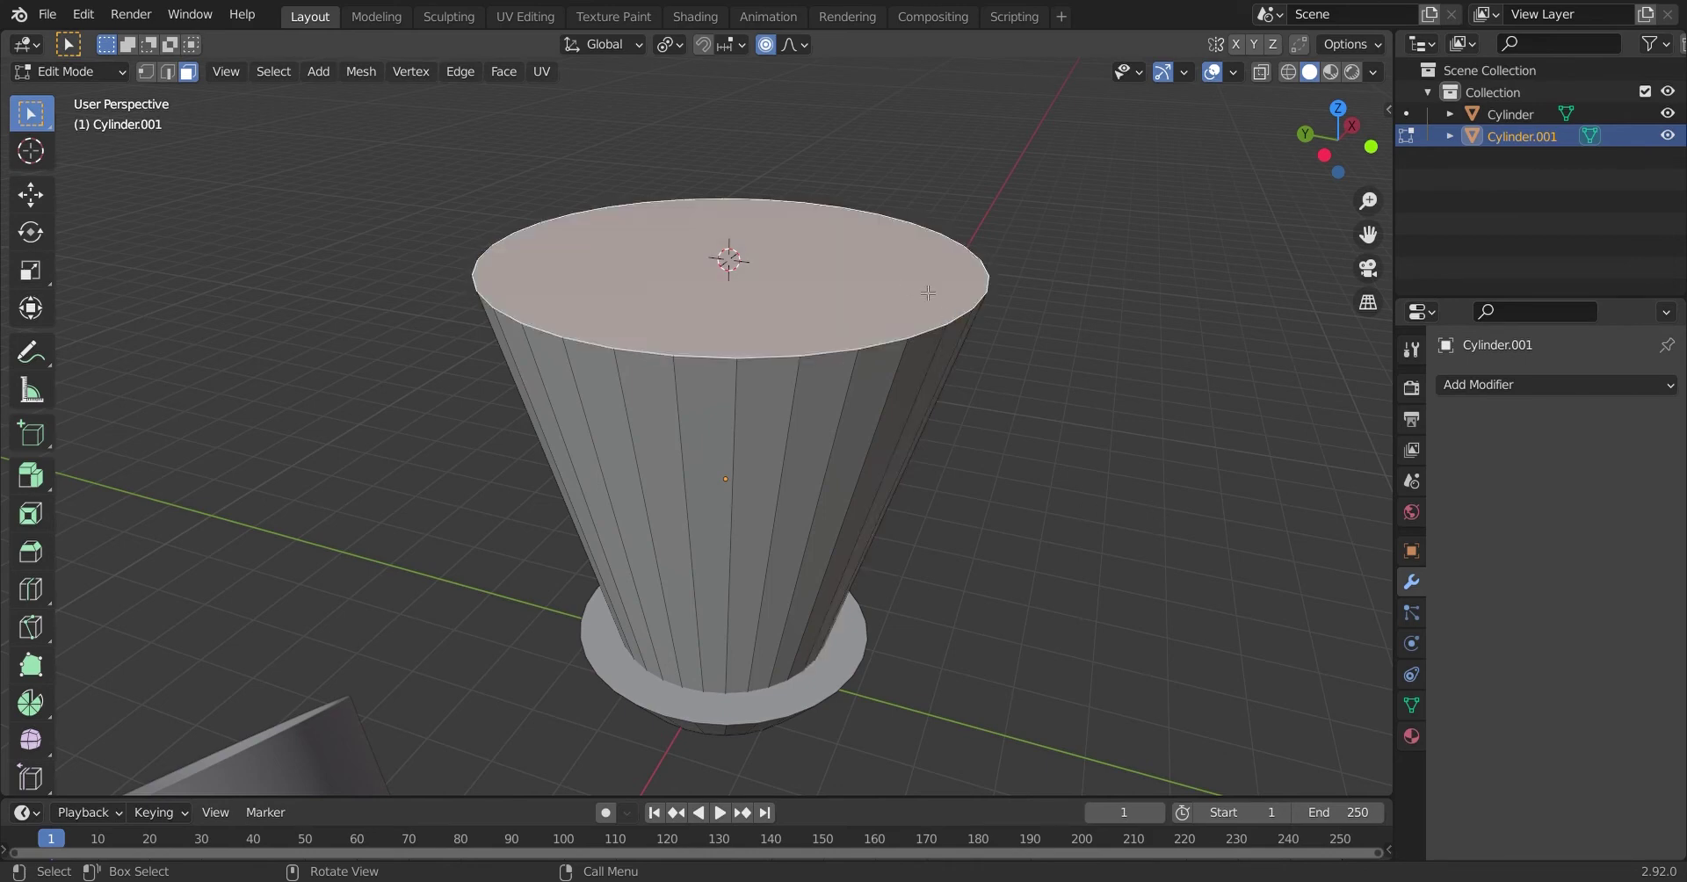
{"action": "key", "text": "s"}
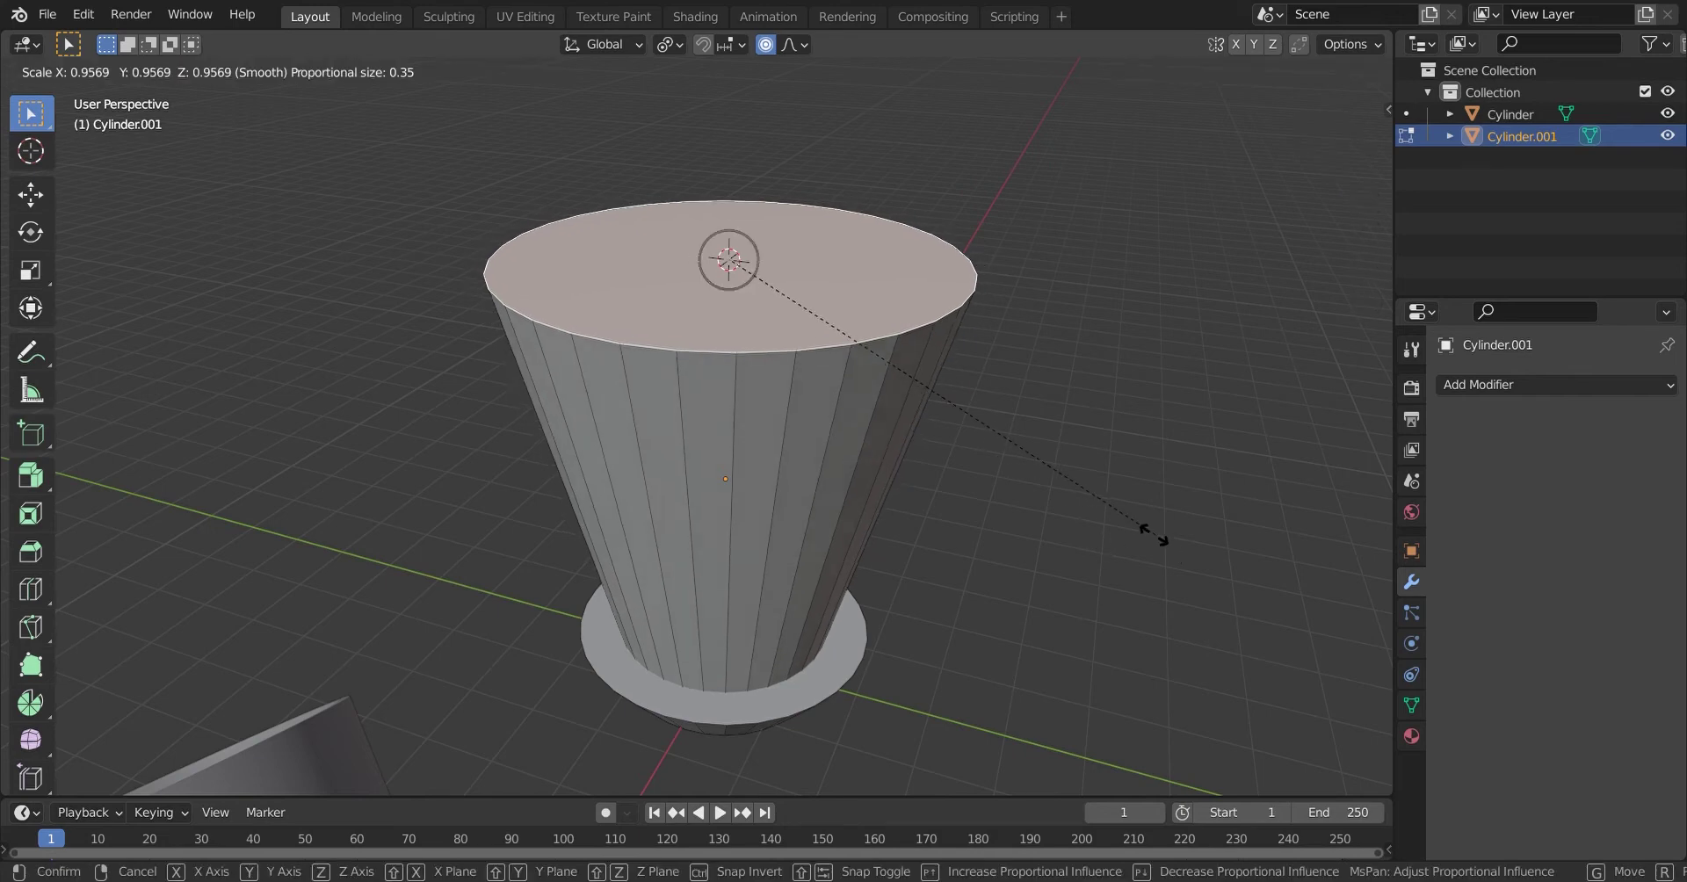
{"action": "left_click", "coordinate": [1120, 523]}
{"action": "key", "text": "g"}
{"action": "key", "text": "z"}
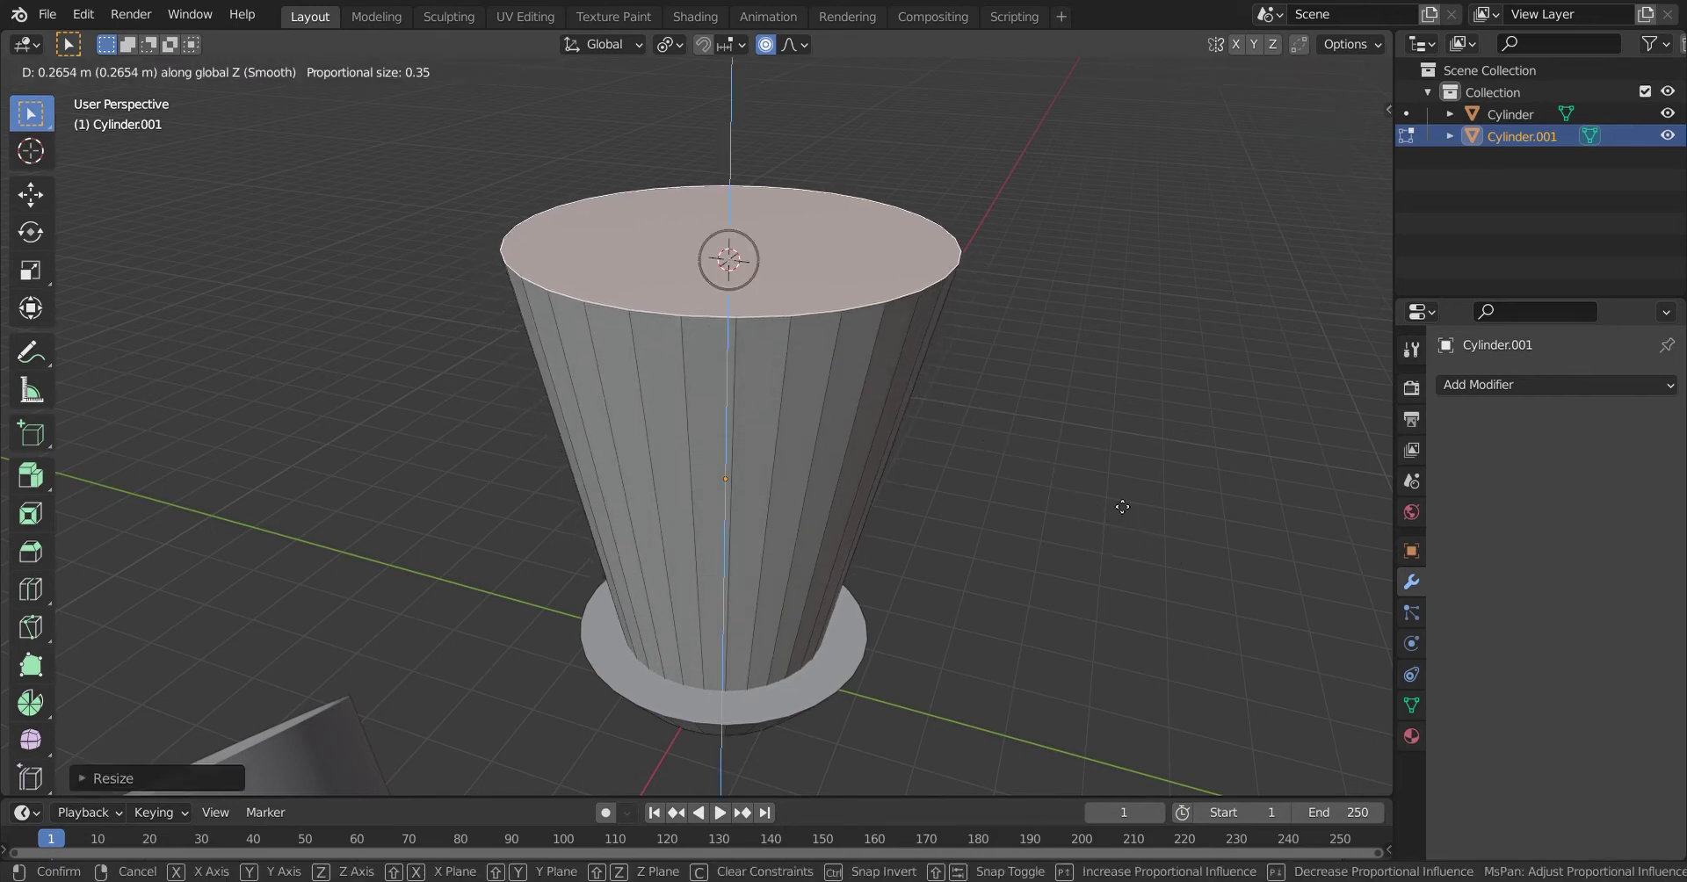
{"action": "left_click", "coordinate": [1122, 505]}
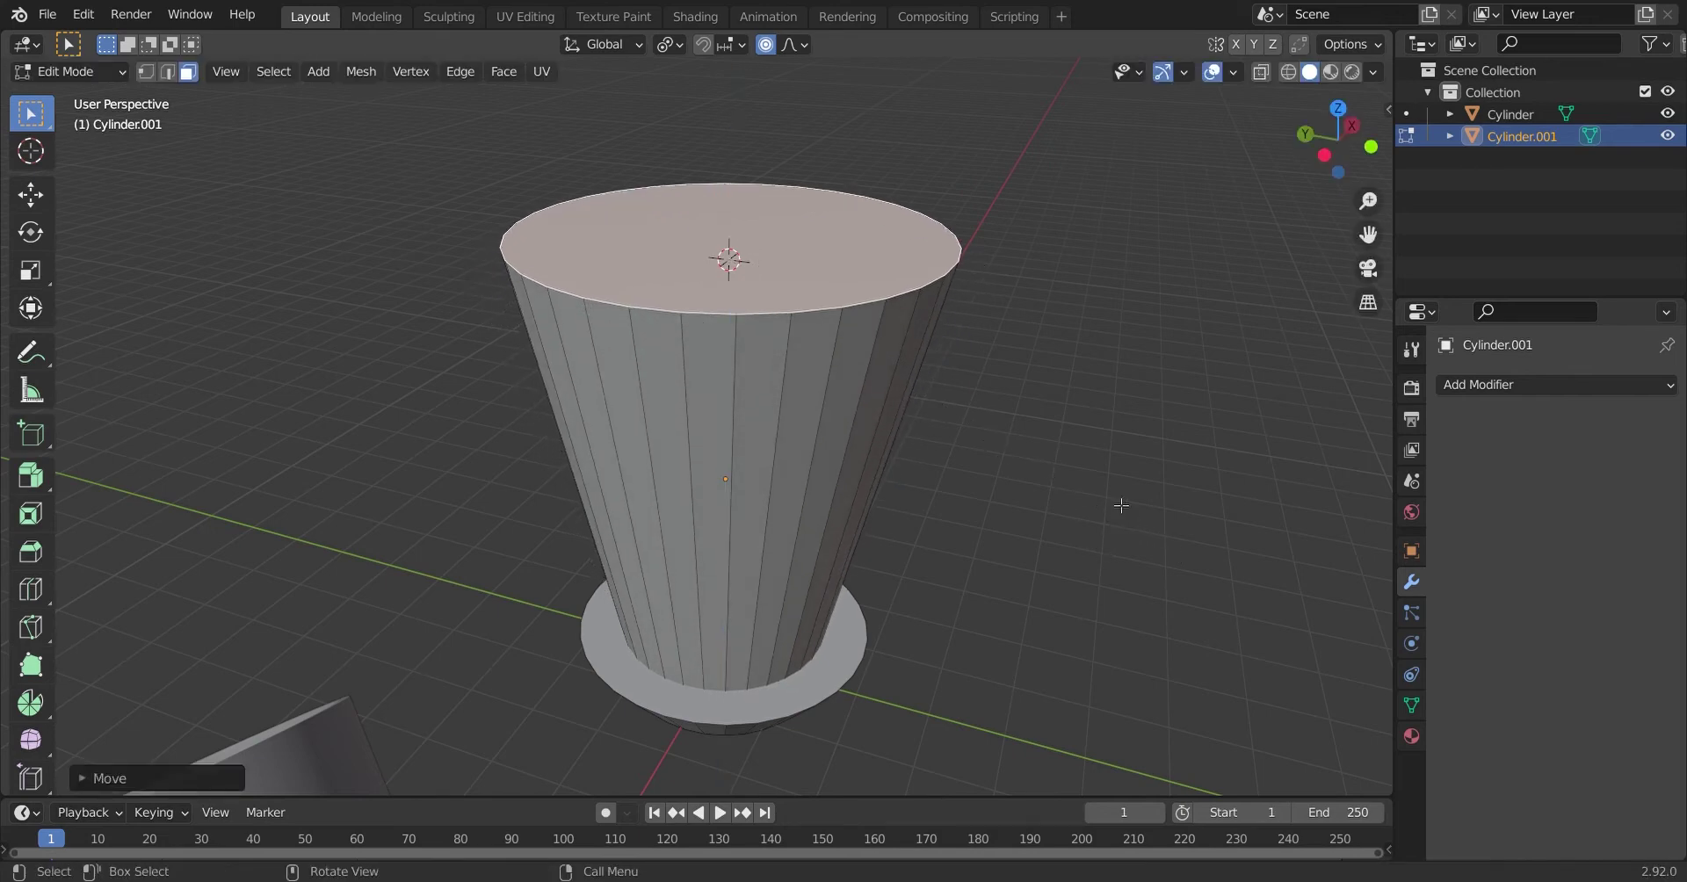
{"action": "left_click", "coordinate": [1105, 375]}
Step: Delete only the cylinder's top face, undoing a first deletion of its vertices
{"action": "mouse_move", "coordinate": [949, 583]}
{"action": "middle_mouse_down"}
{"action": "mouse_move", "coordinate": [993, 527]}
{"action": "mouse_move", "coordinate": [953, 571]}
{"action": "middle_mouse_up"}
{"action": "left_click", "coordinate": [742, 255]}
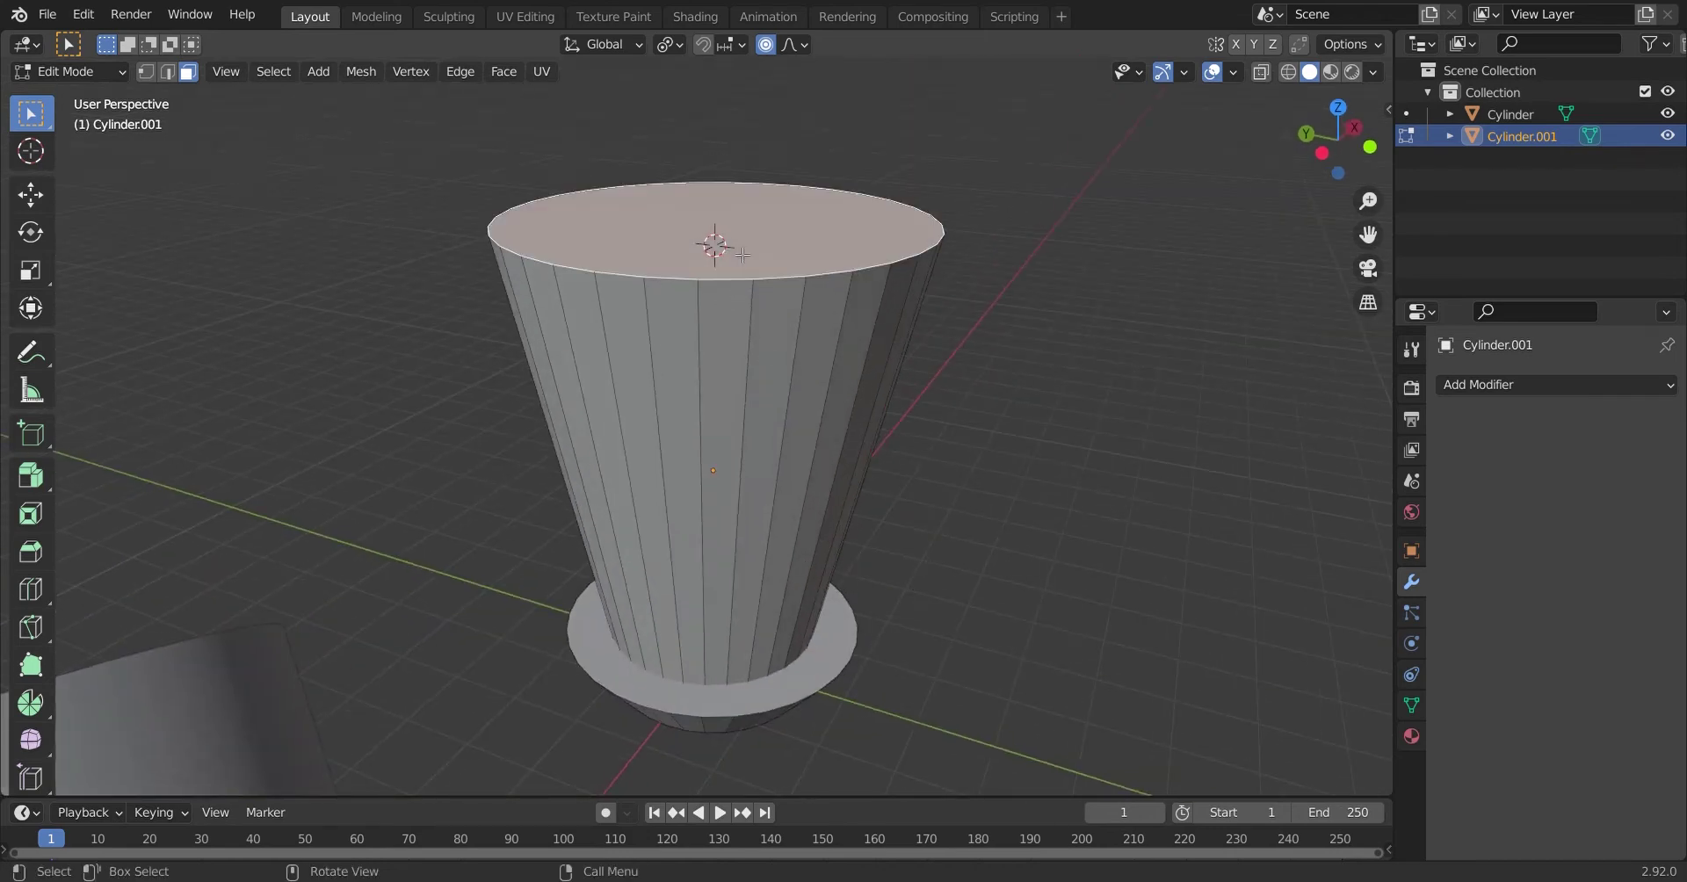
{"action": "middle_click_drag", "start_coordinate": [961, 439], "coordinate": [947, 455]}
{"action": "key", "text": "x"}
{"action": "left_click", "coordinate": [943, 453]}
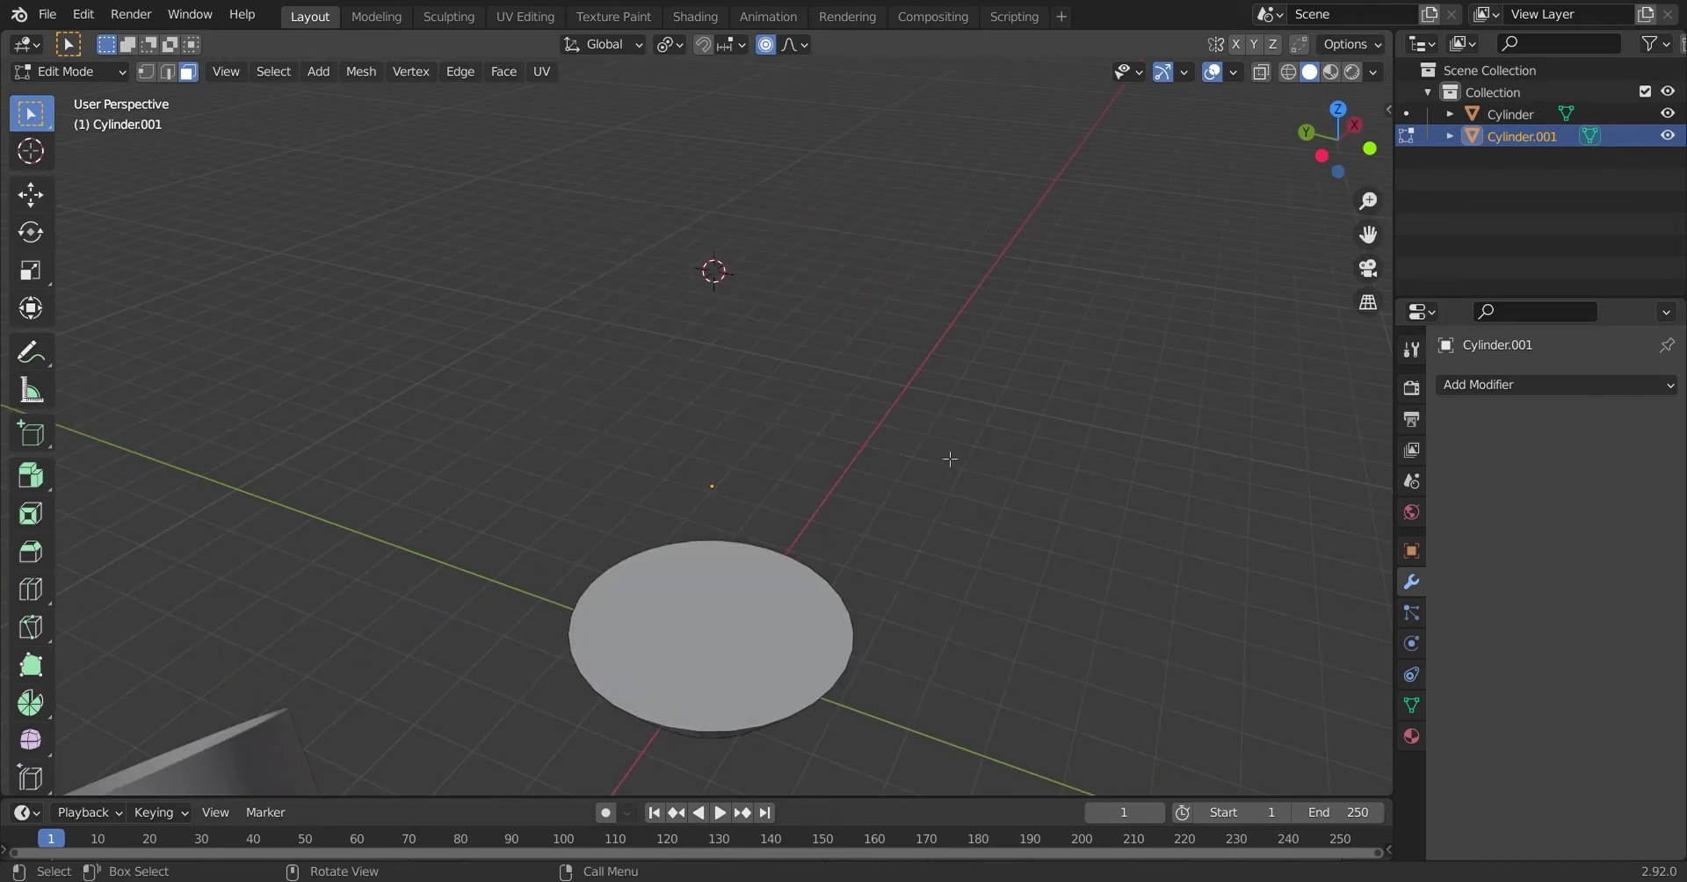
{"action": "key", "text": "ctrl+z"}
{"action": "key", "text": "x"}
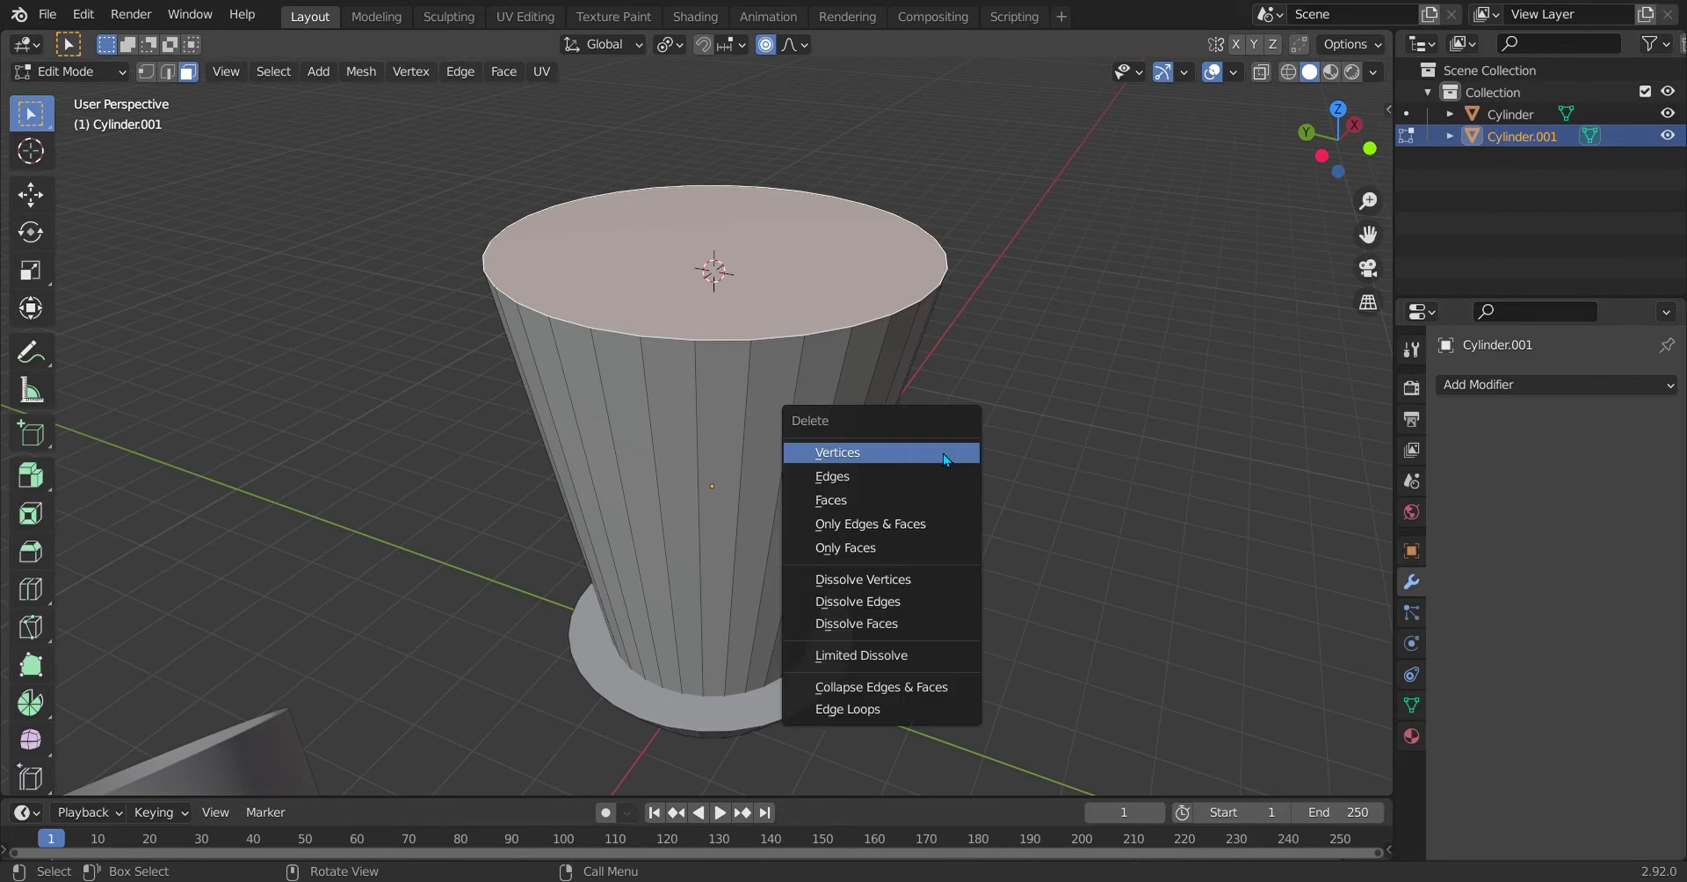
{"action": "left_click", "coordinate": [903, 501]}
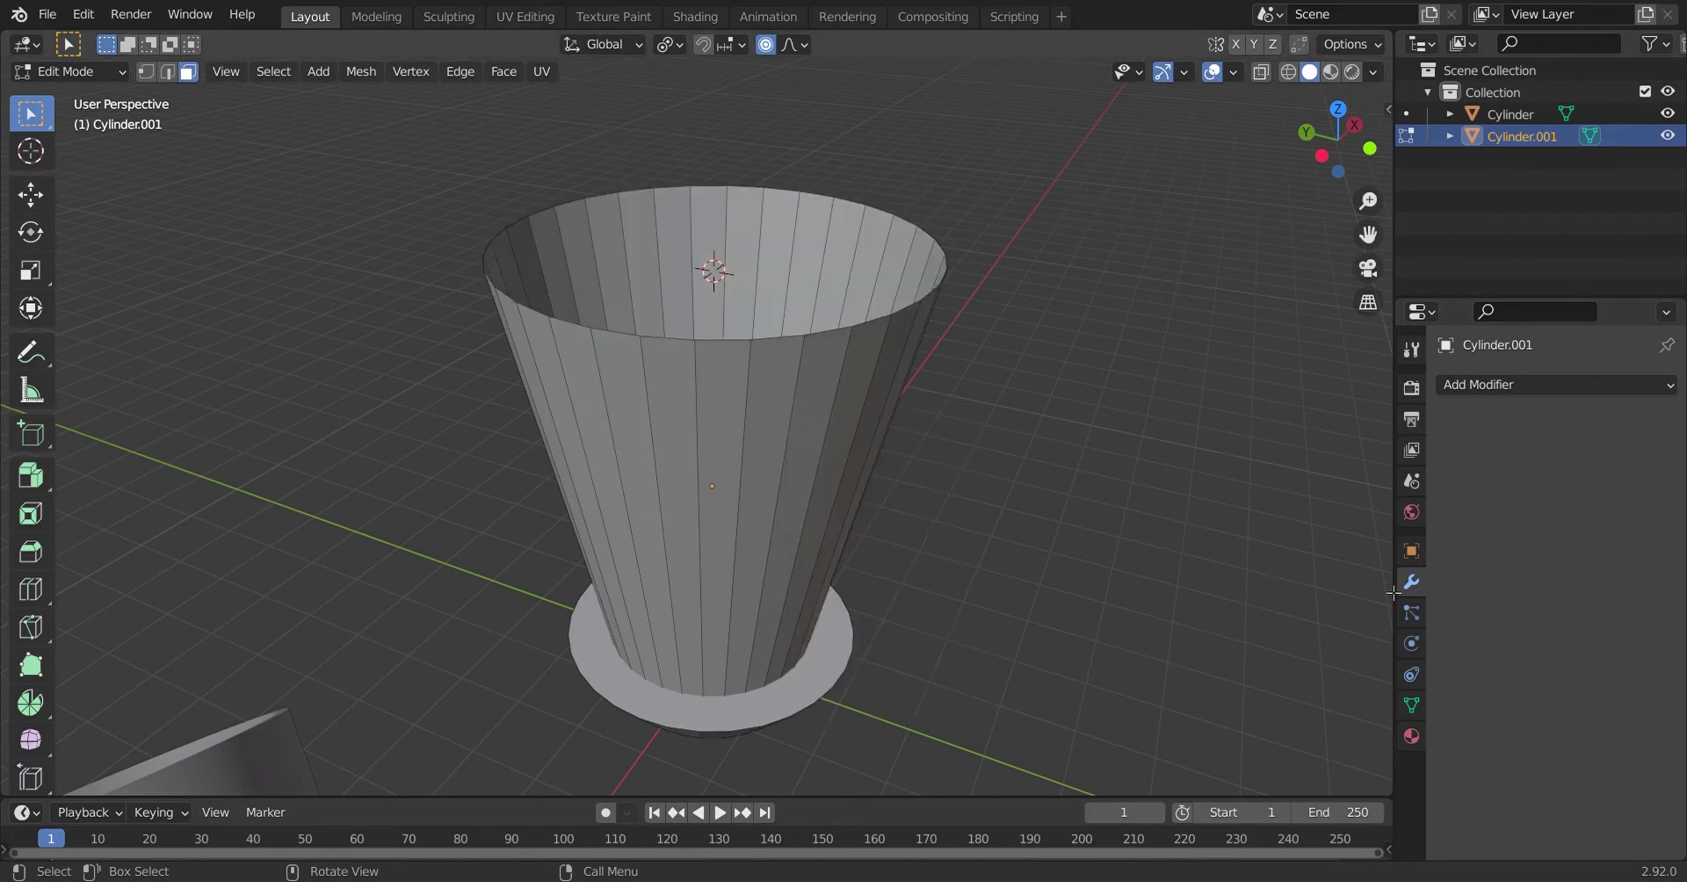
Step: Try a Solidify modifier with a thickness of 0.02 m on the open cylinder and remove it
{"action": "left_click", "coordinate": [1516, 390]}
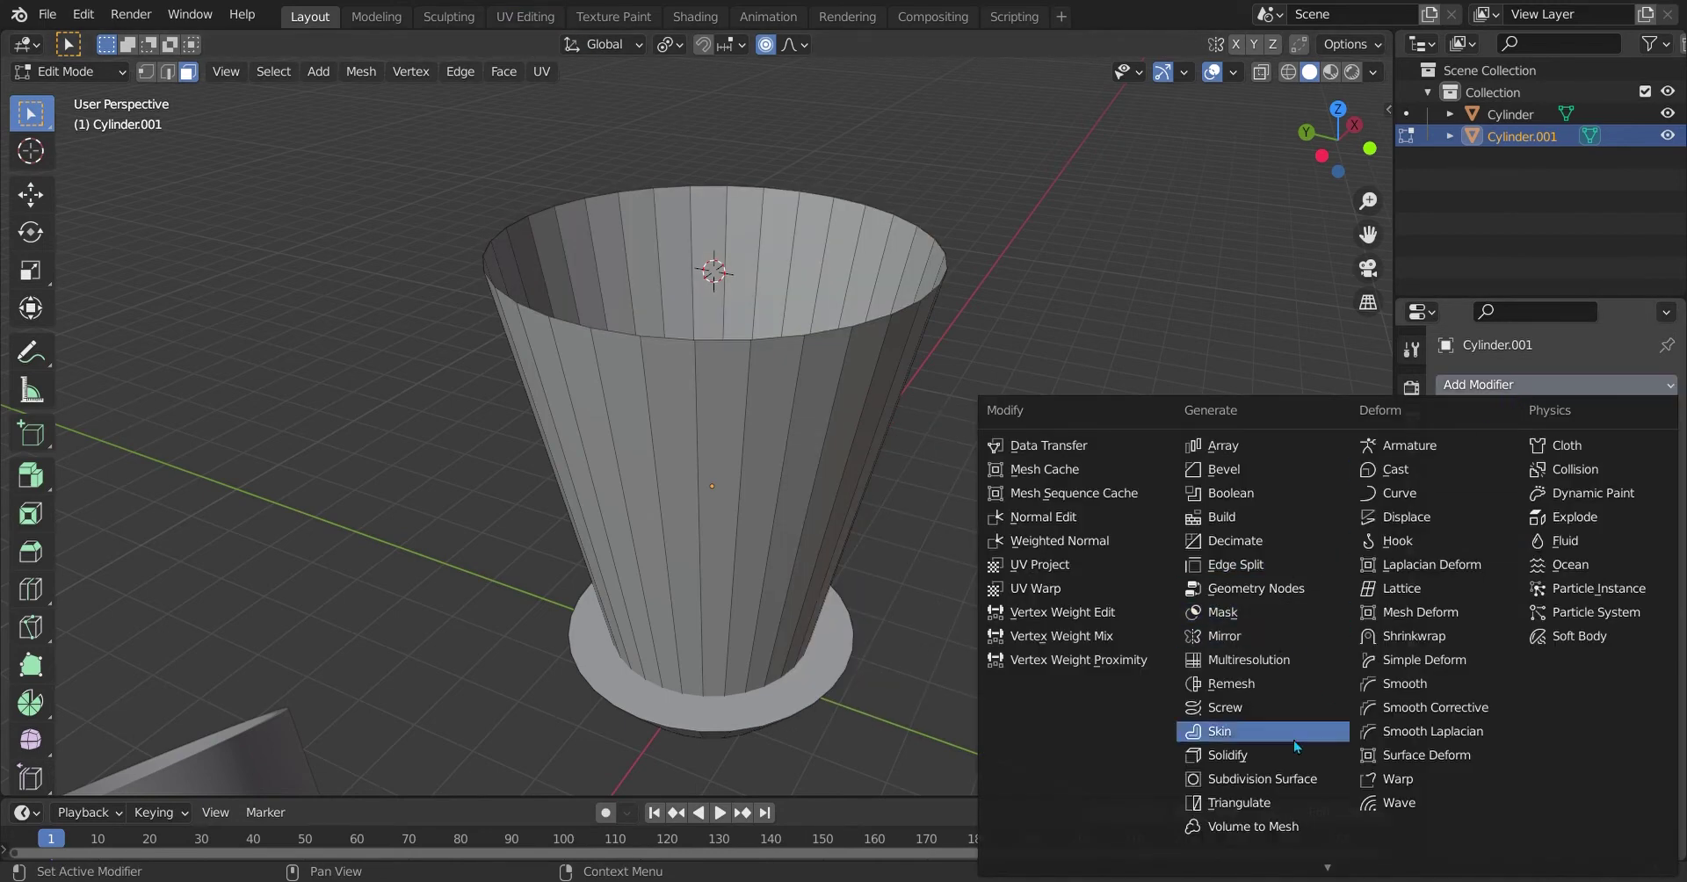
{"action": "left_click", "coordinate": [1265, 755]}
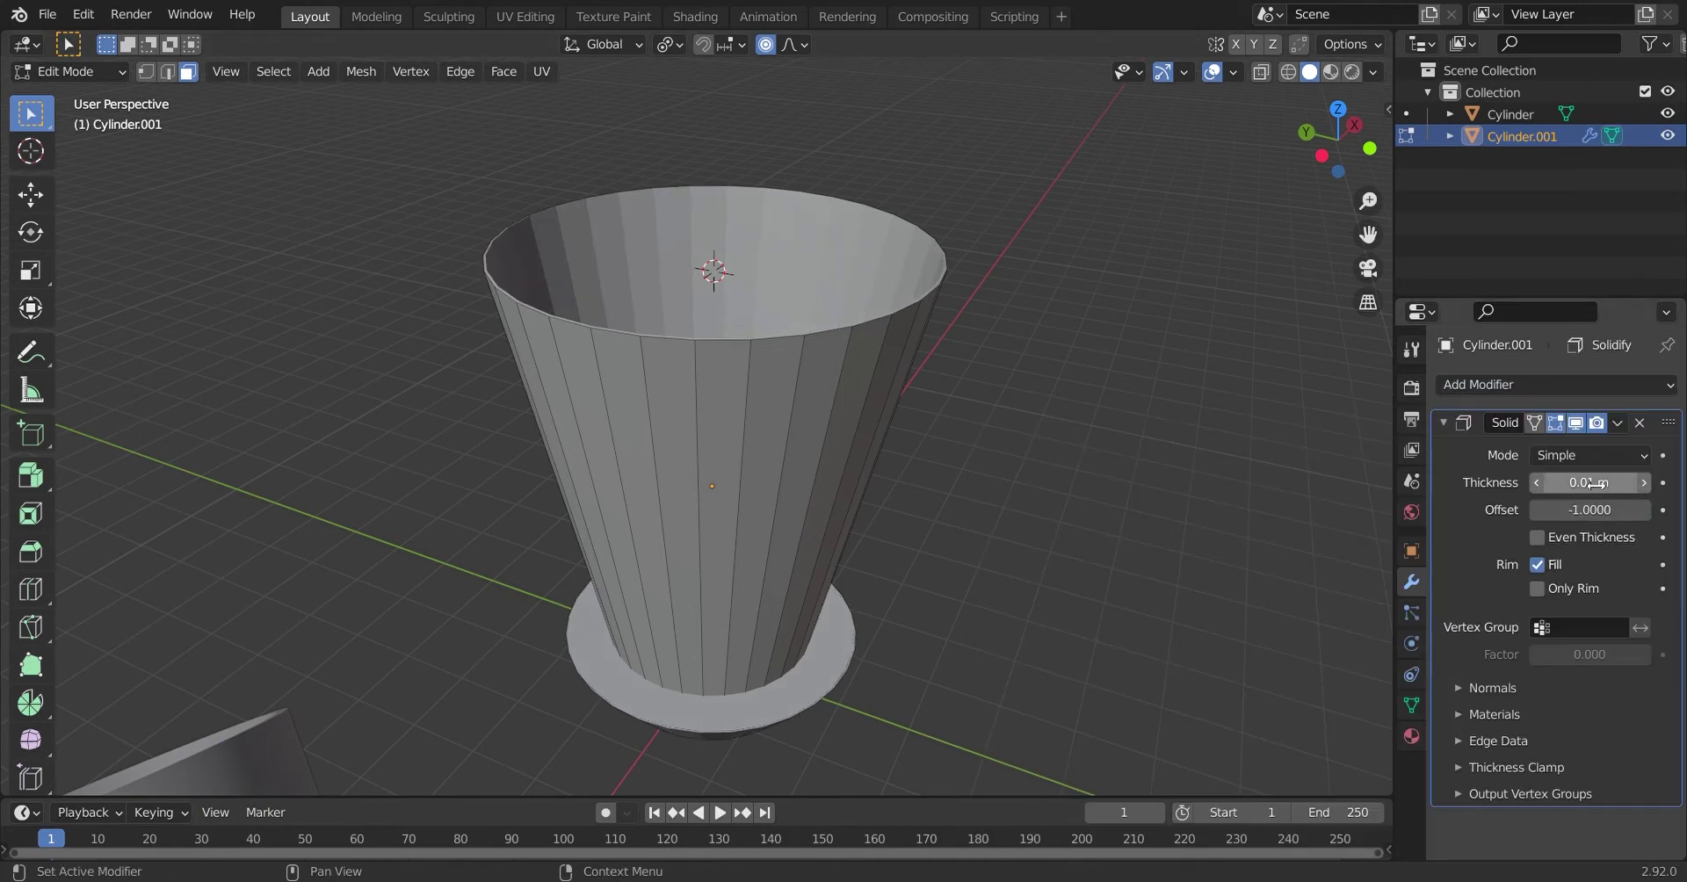
{"action": "mouse_move", "coordinate": [1597, 484]}
{"action": "left_mouse_down"}
{"action": "mouse_move", "coordinate": [1651, 484]}
{"action": "mouse_move", "coordinate": [1609, 484]}
{"action": "left_mouse_up"}
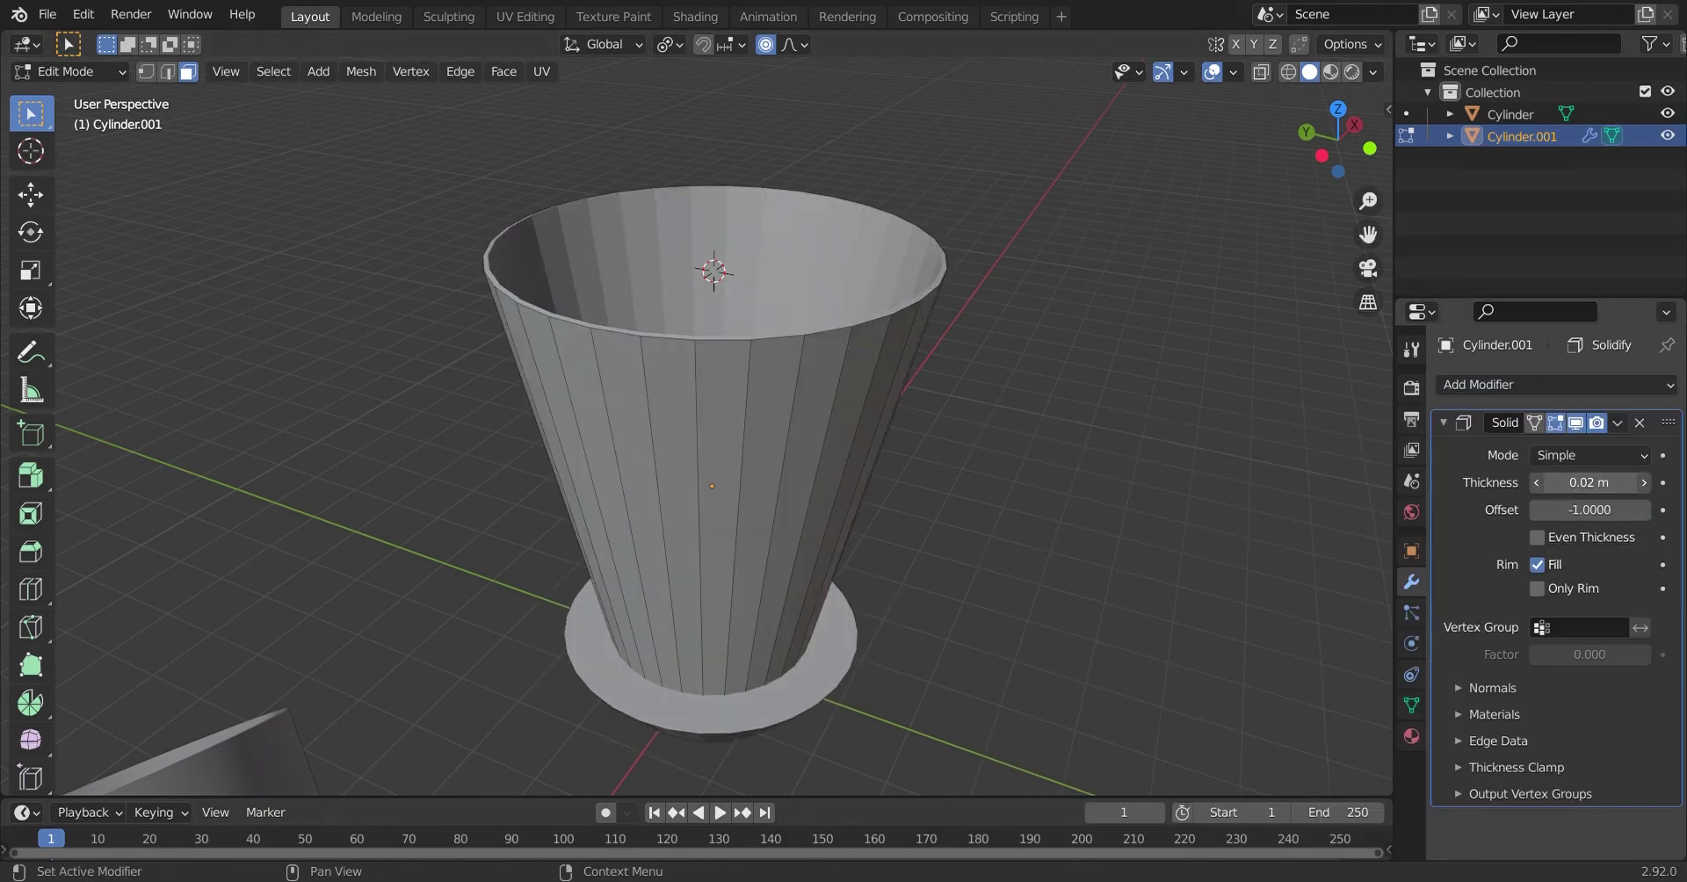
{"action": "middle_click_drag", "start_coordinate": [1274, 544], "coordinate": [1274, 492]}
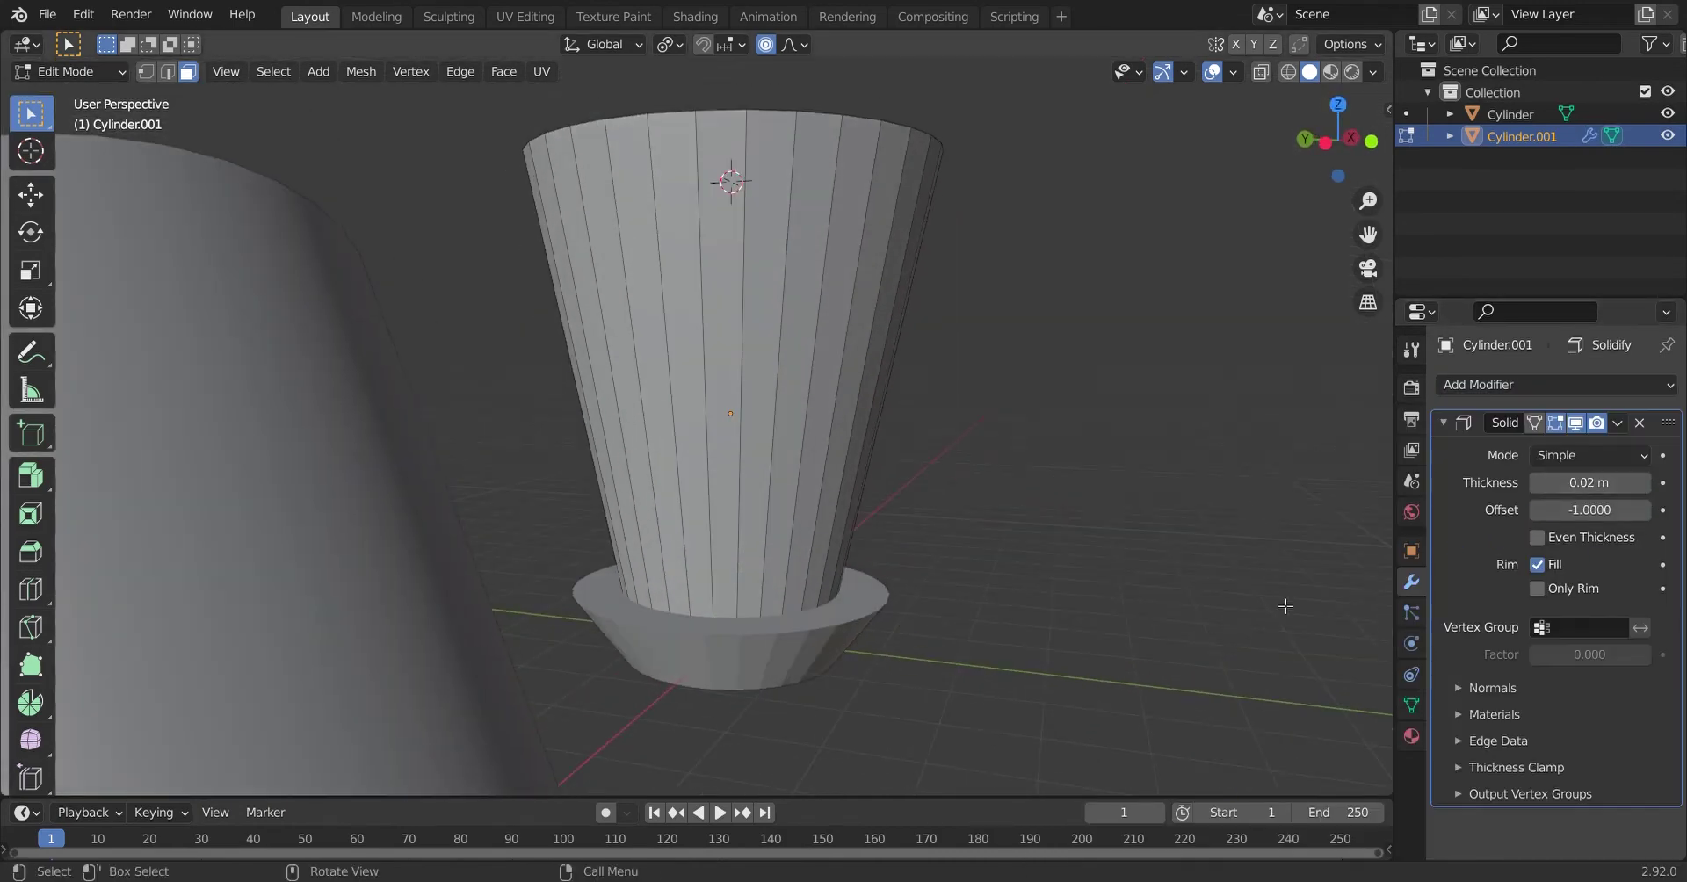
{"action": "left_click", "coordinate": [1639, 425]}
Step: Select the ring of faces on the upper side of the bottom collar as a face loop
{"action": "scroll", "coordinate": [1036, 729], "scroll_direction": "up", "scroll_amount": 2}
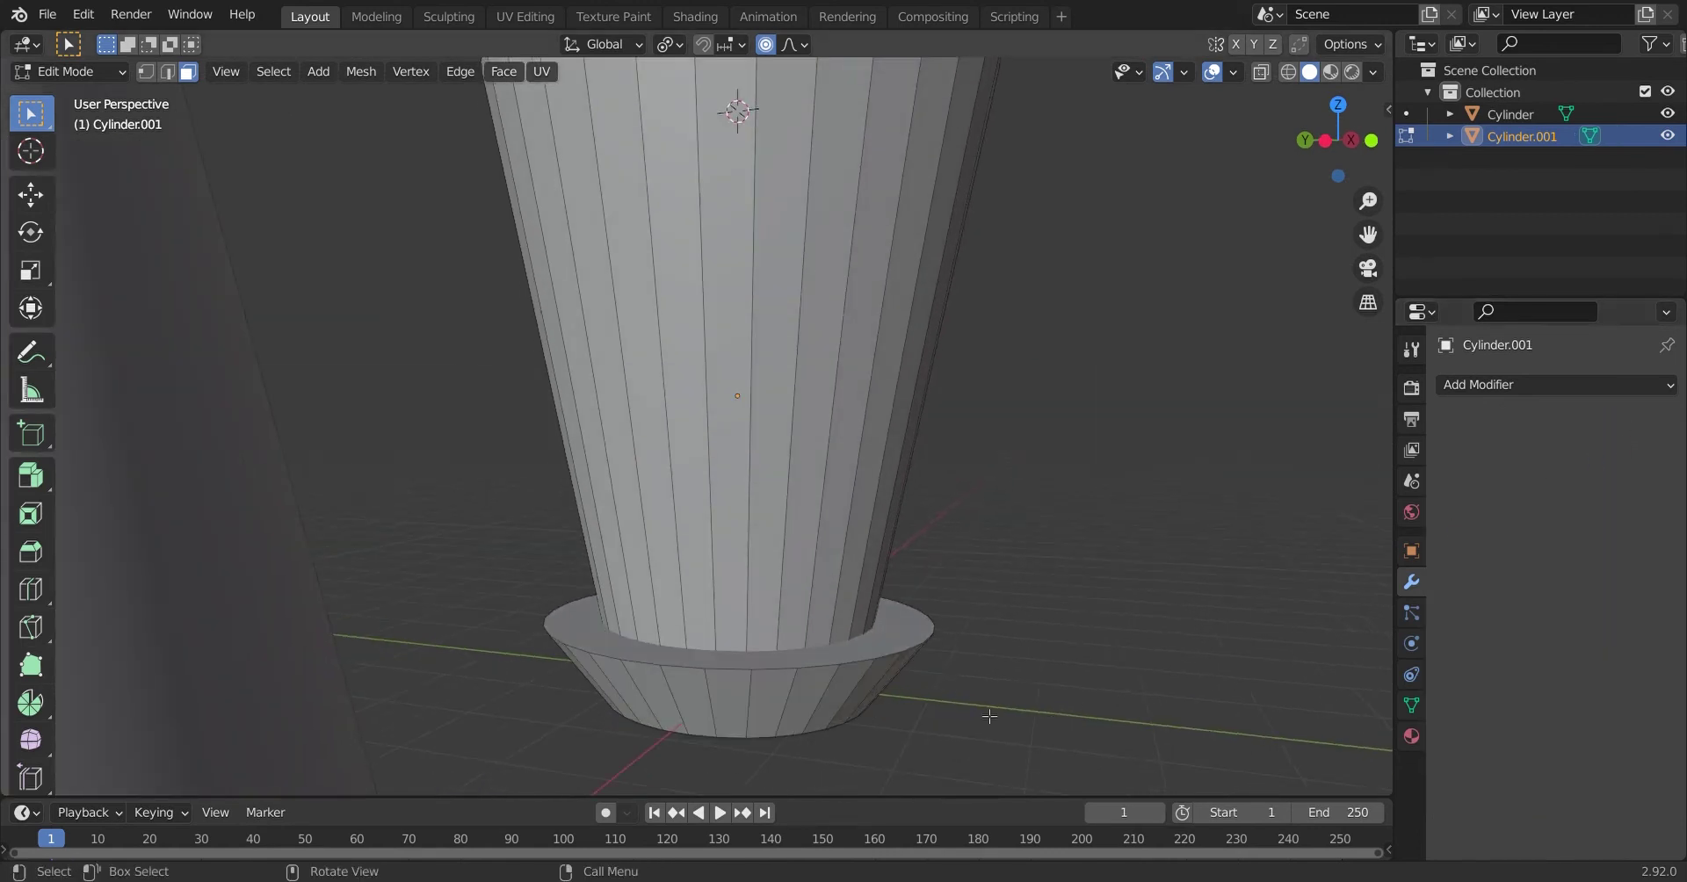
{"action": "left_click", "coordinate": [888, 679]}
{"action": "key", "text": "a"}
{"action": "key", "text": "a"}
{"action": "left_click", "coordinate": [889, 659], "text": "alt"}
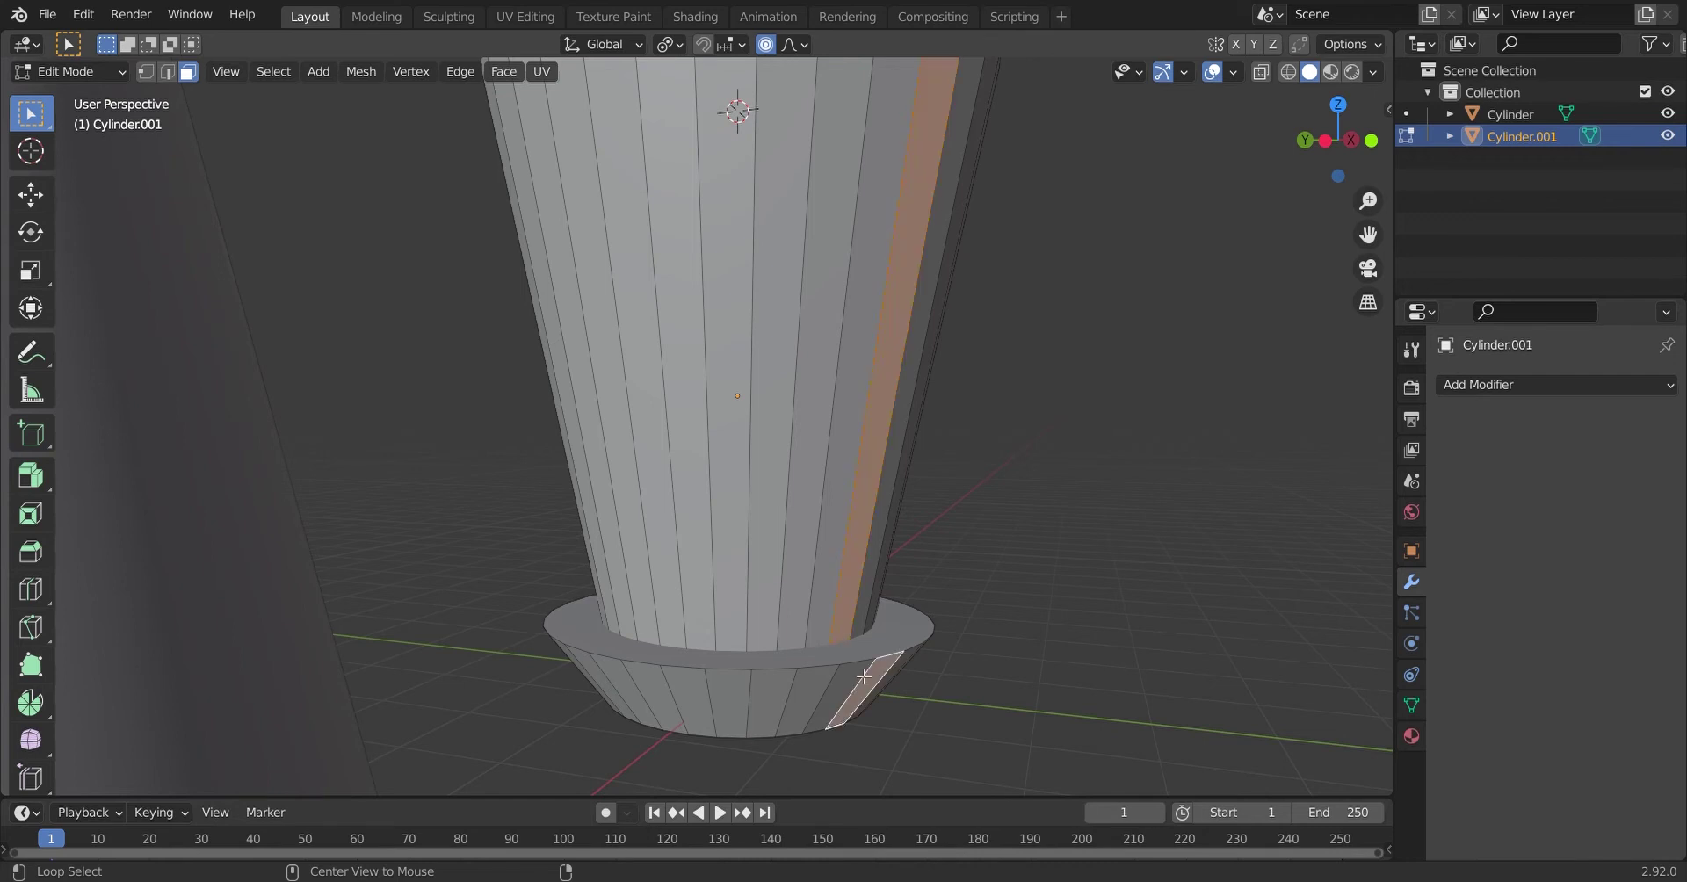
{"action": "key", "text": "ctrl+z"}
{"action": "left_click", "coordinate": [910, 667], "text": "alt"}
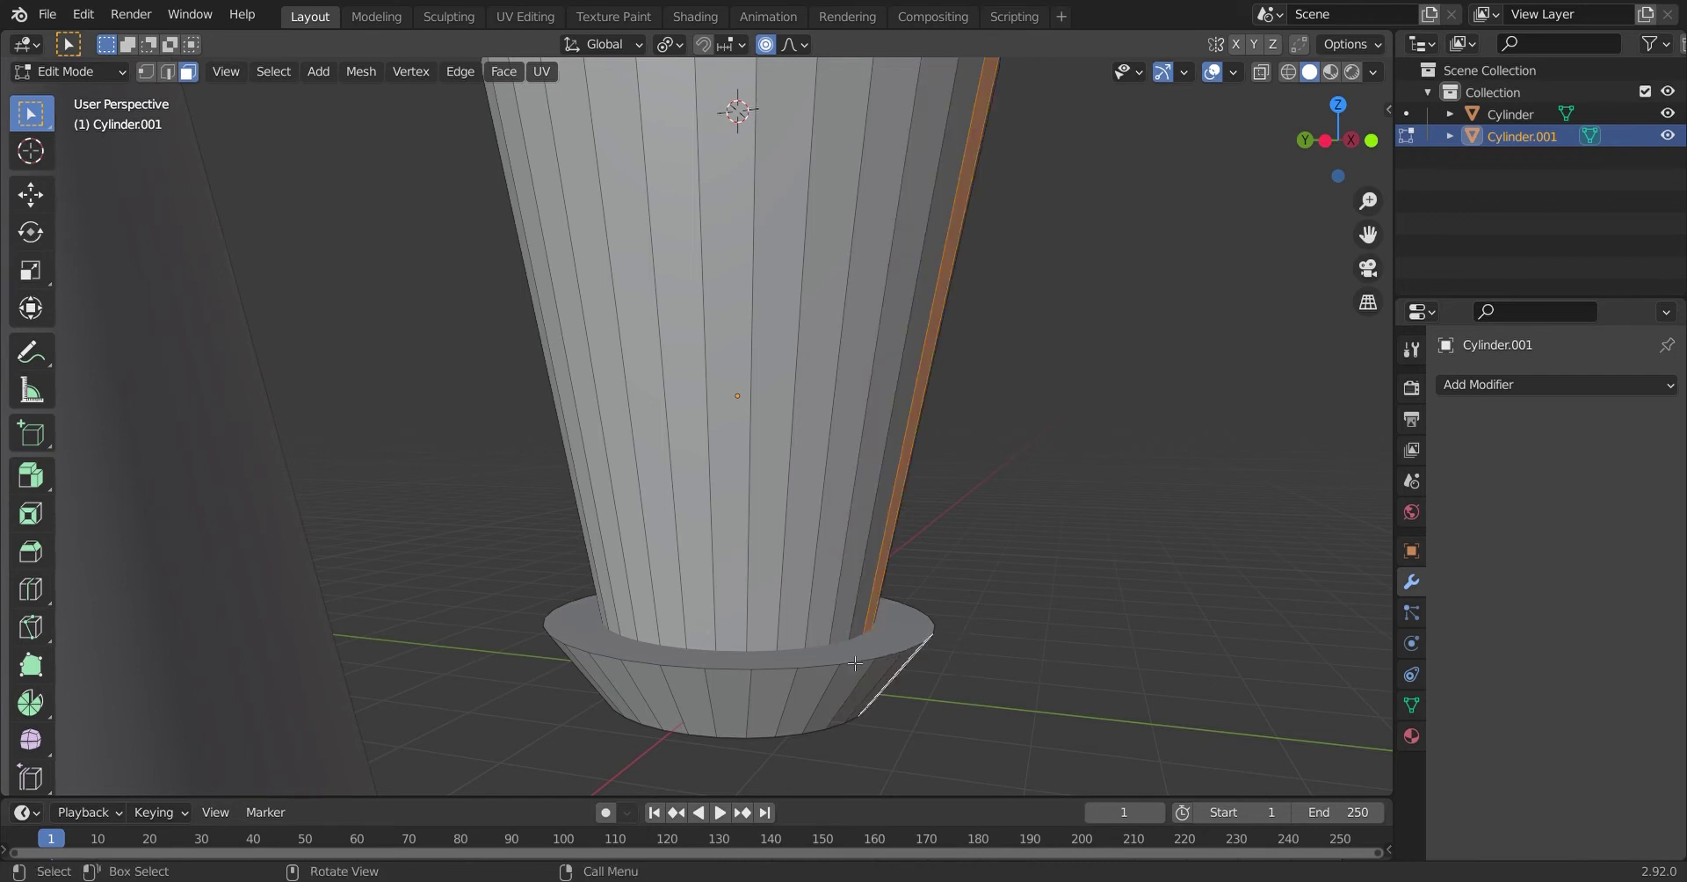
{"action": "left_click", "coordinate": [885, 657], "text": "alt"}
{"action": "left_click", "coordinate": [936, 687], "text": "alt"}
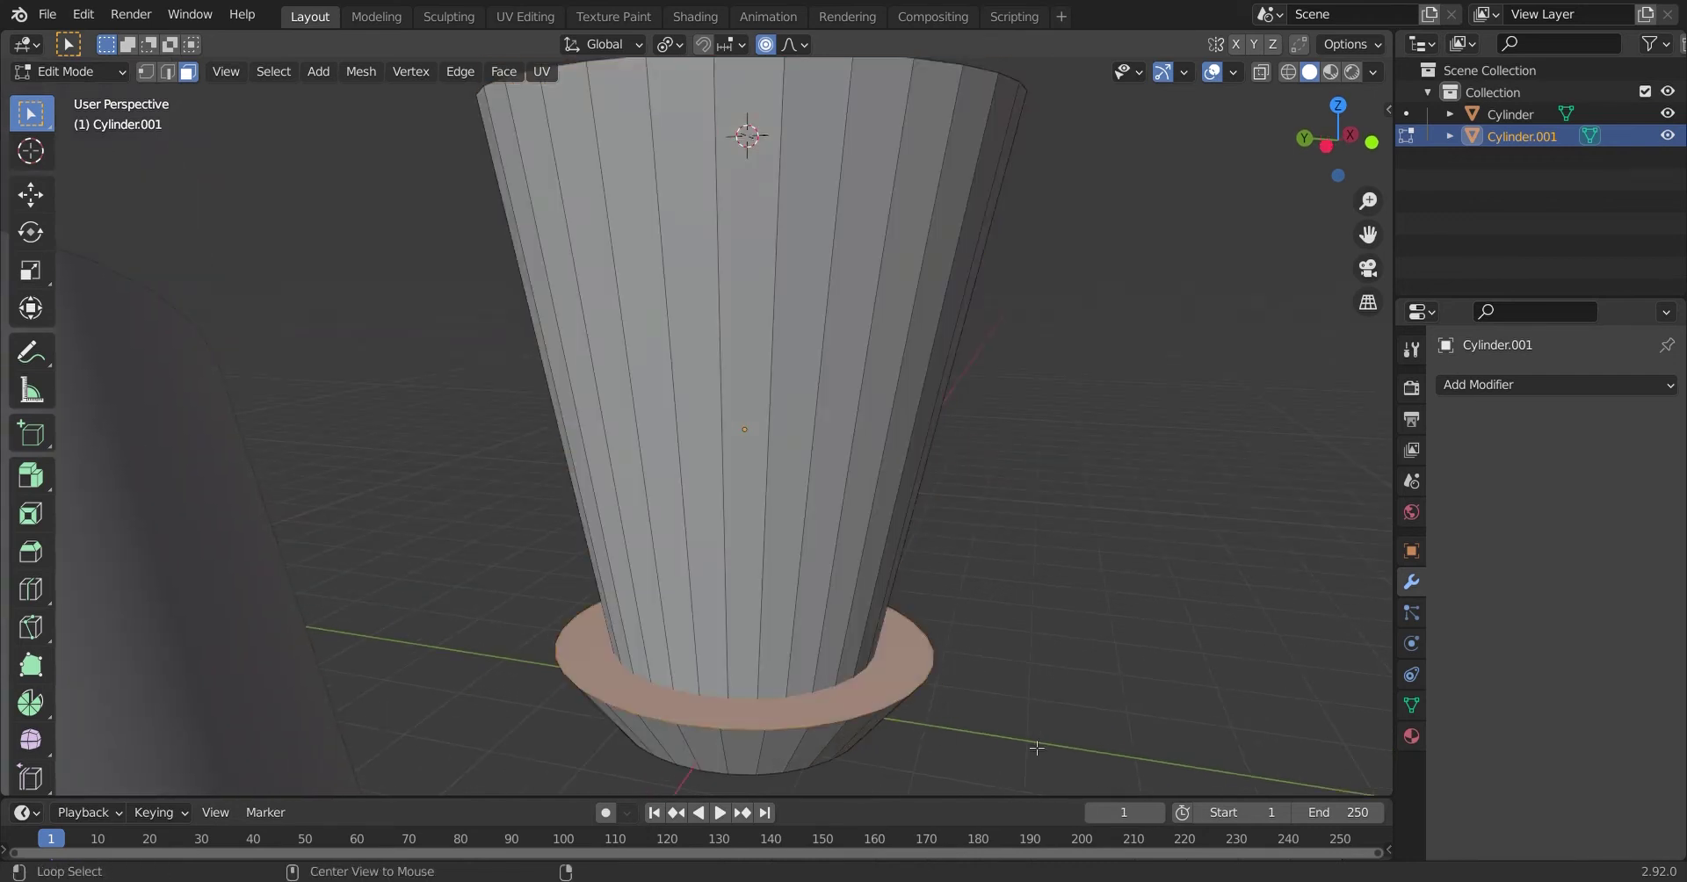
{"action": "middle_click_drag", "start_coordinate": [909, 695], "coordinate": [981, 689]}
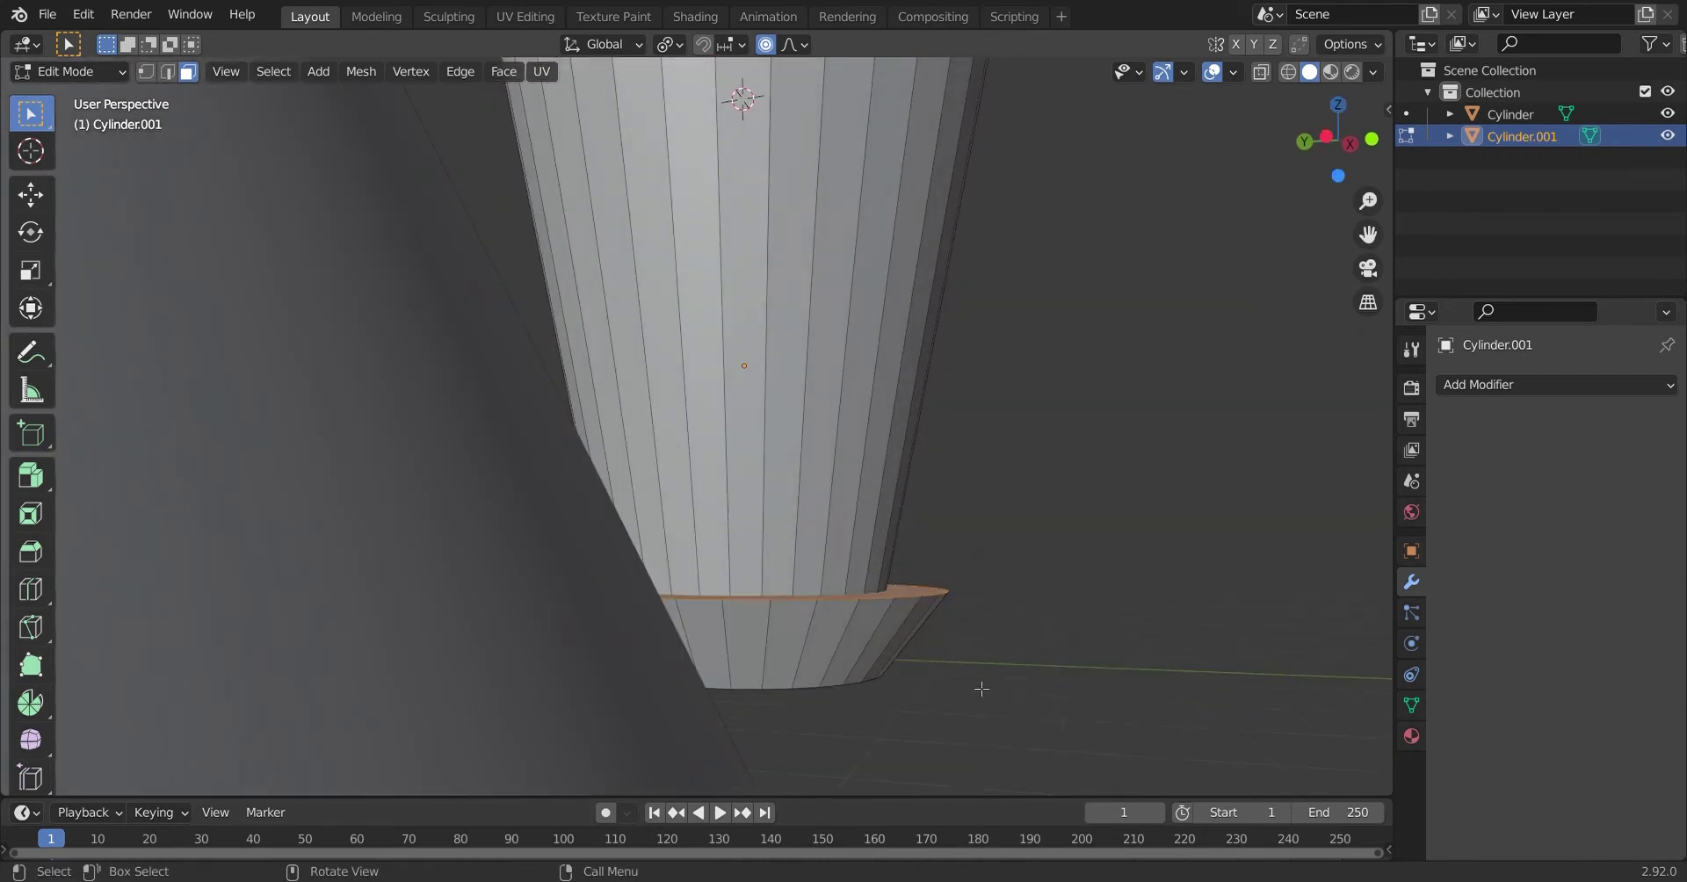
Step: Add the face loops on the collar's sloped outer side and underside to the selection
{"action": "left_click", "coordinate": [865, 663], "text": "alt"}
{"action": "middle_click_drag", "start_coordinate": [878, 660], "coordinate": [872, 490]}
{"action": "left_click", "coordinate": [872, 490], "text": "alt+shift"}
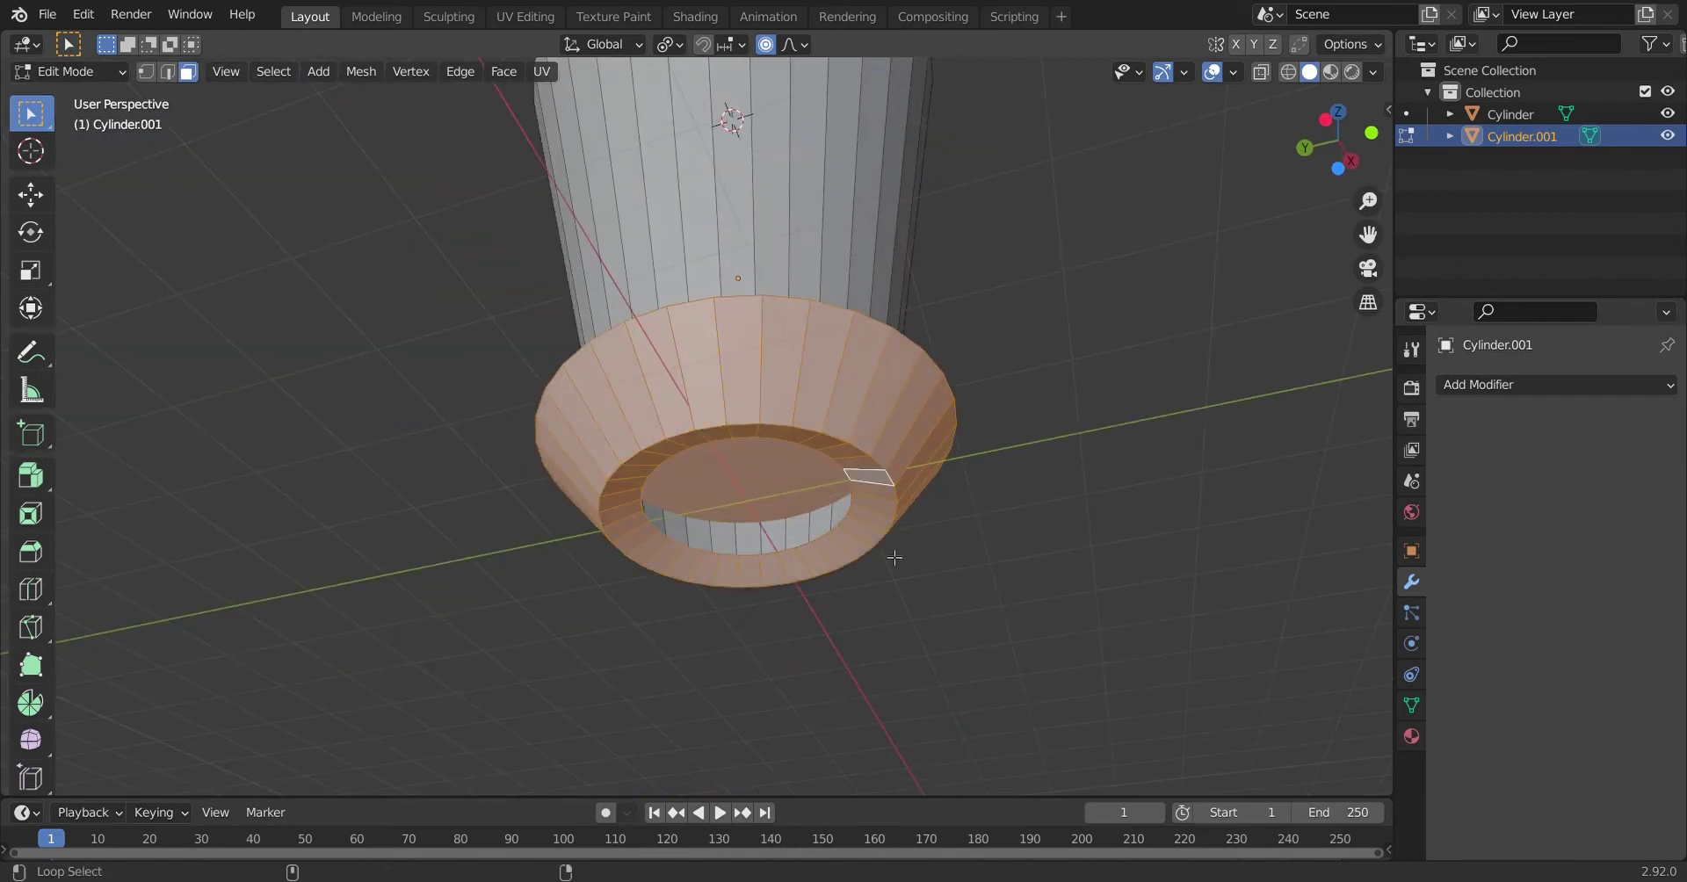
{"action": "middle_click_drag", "start_coordinate": [1033, 511], "coordinate": [1028, 545]}
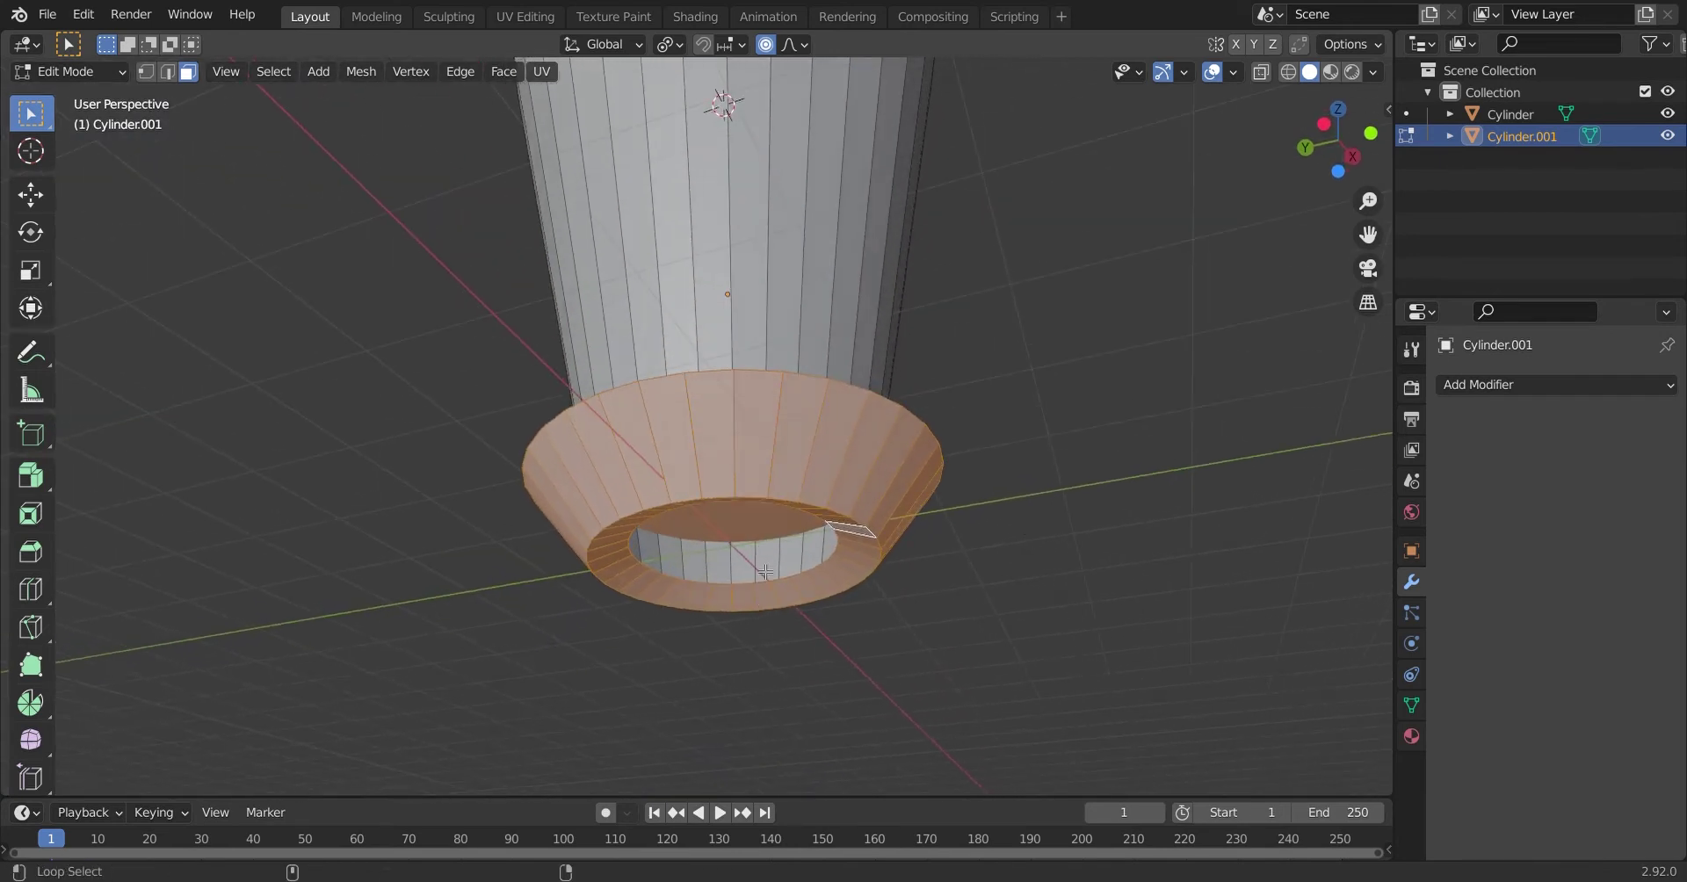
Step: Try selecting the whole mesh and undo back to the collar selection
{"action": "key", "text": "a"}
{"action": "key", "text": "ctrl+z"}
{"action": "key", "text": "a"}
{"action": "key", "text": "ctrl+z"}
{"action": "key", "text": "a"}
{"action": "key", "text": "ctrl+z"}
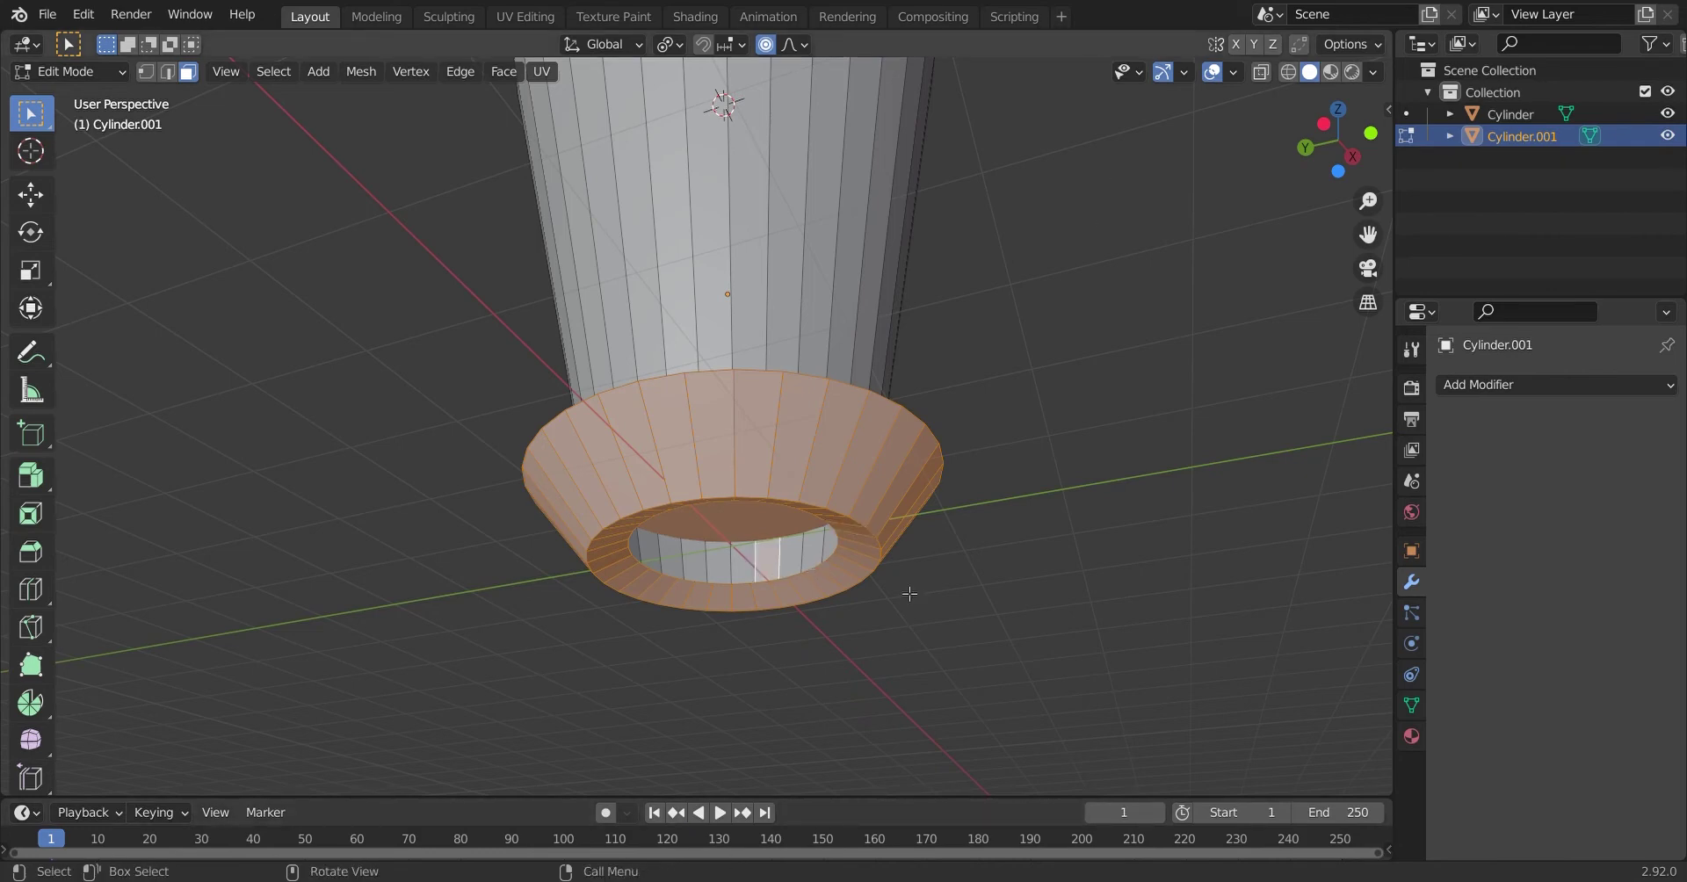
{"action": "middle_click_drag", "start_coordinate": [773, 576], "coordinate": [598, 578]}
{"action": "middle_click_drag", "start_coordinate": [753, 667], "coordinate": [820, 640]}
{"action": "scroll", "coordinate": [821, 640], "scroll_direction": "down", "scroll_amount": 3}
{"action": "key", "text": "g"}
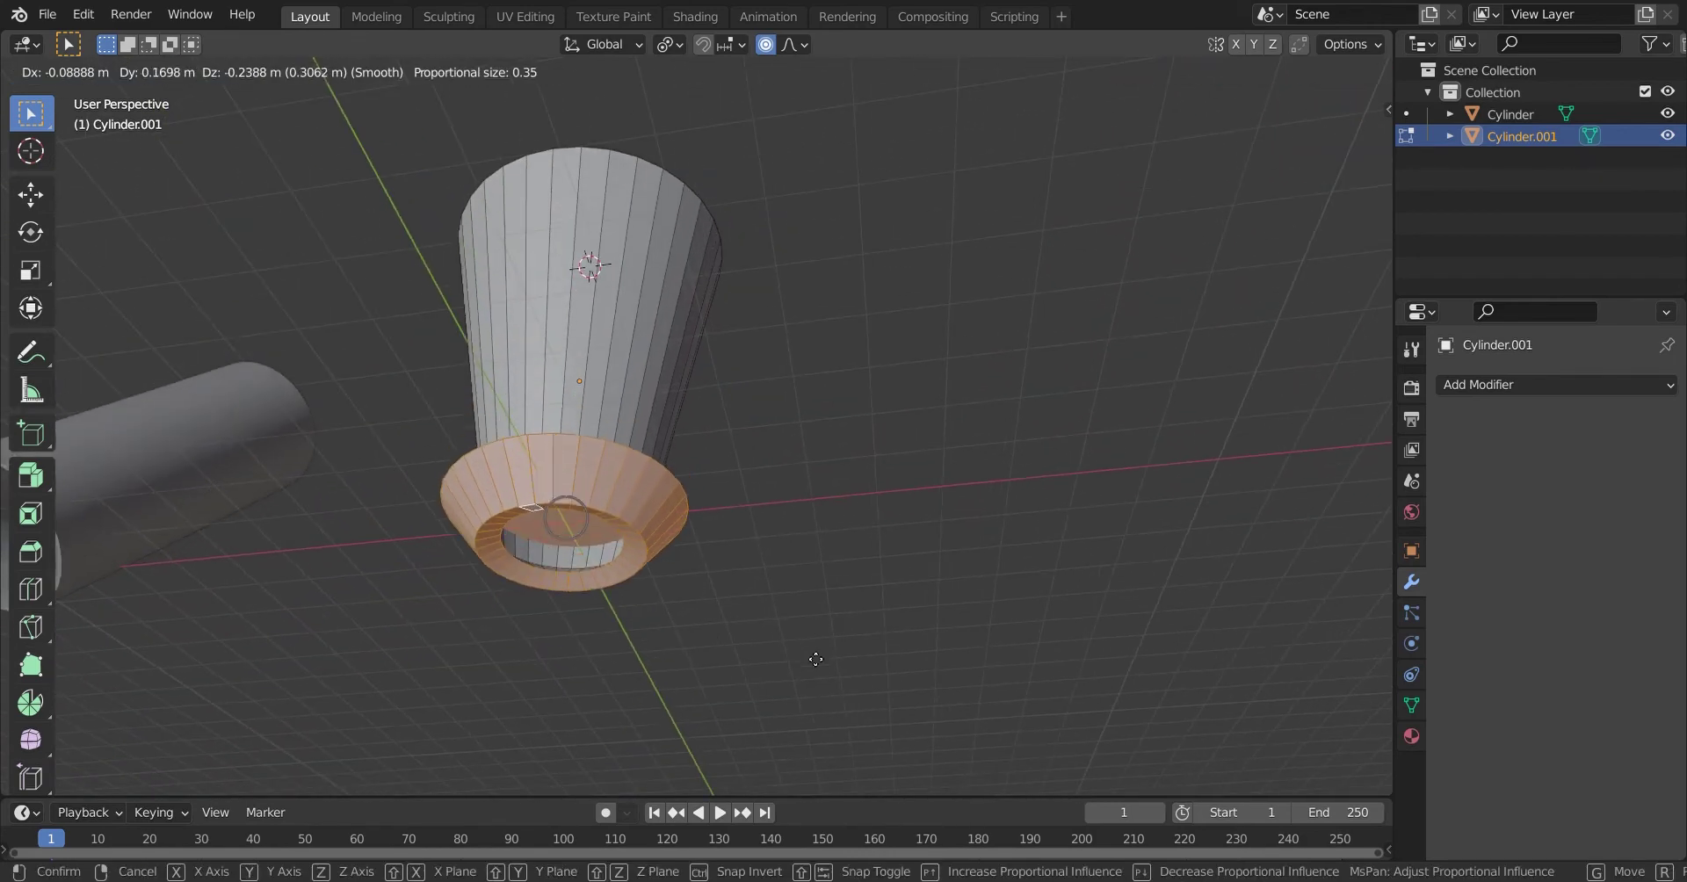
{"action": "key", "text": "Escape"}
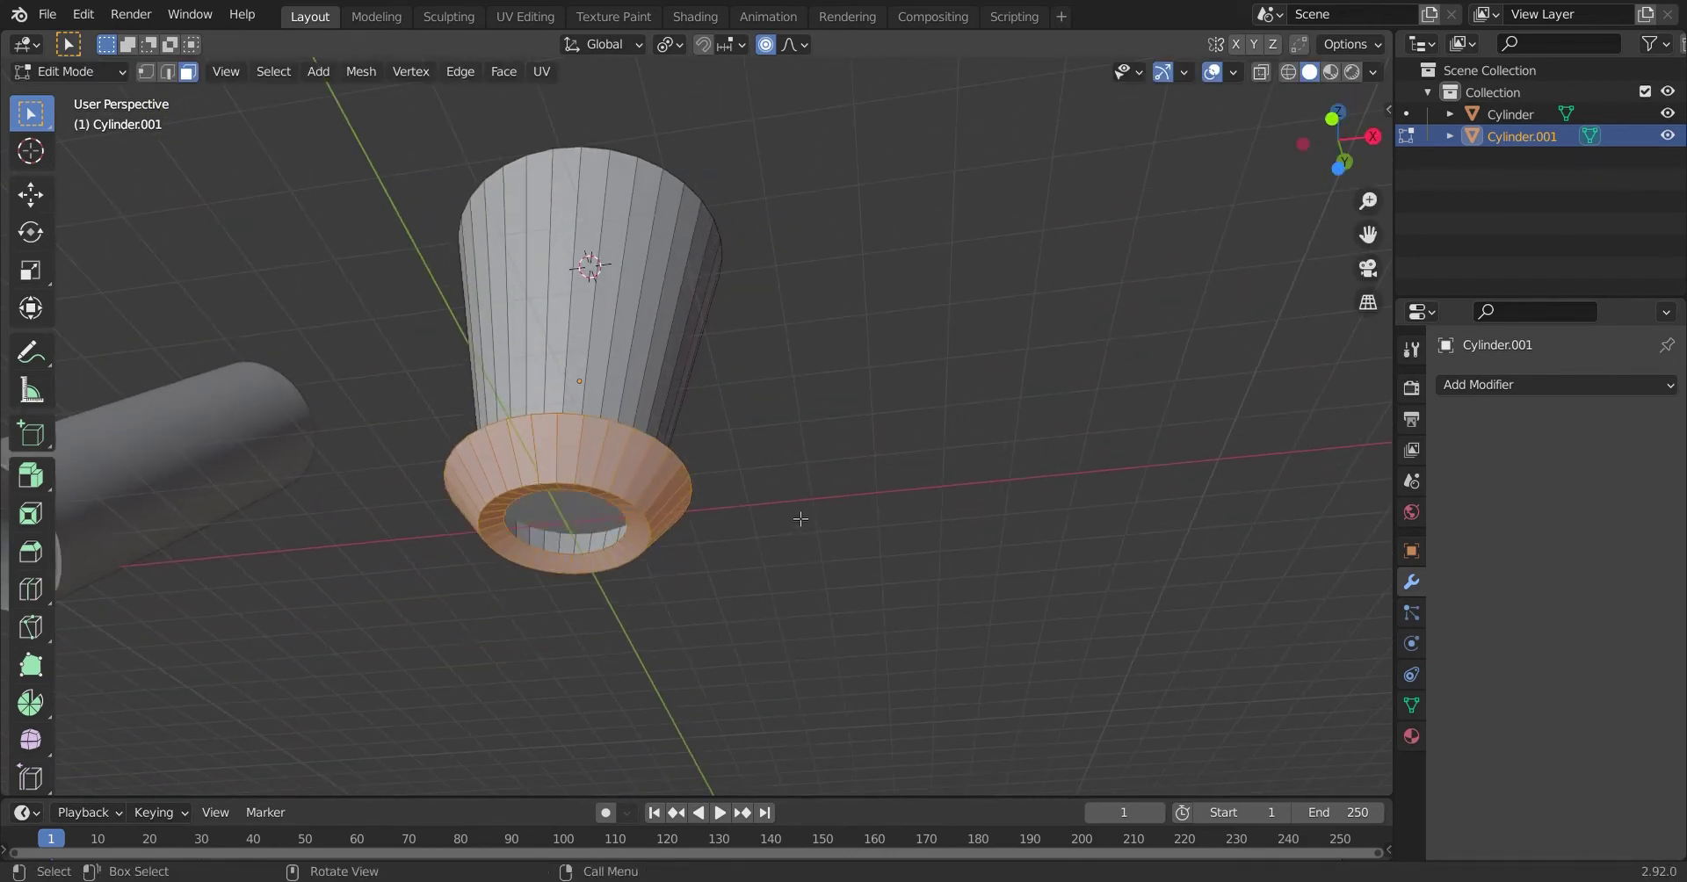
{"action": "middle_click_drag", "start_coordinate": [794, 519], "coordinate": [715, 648]}
{"action": "key", "text": "g"}
{"action": "key", "text": "Escape"}
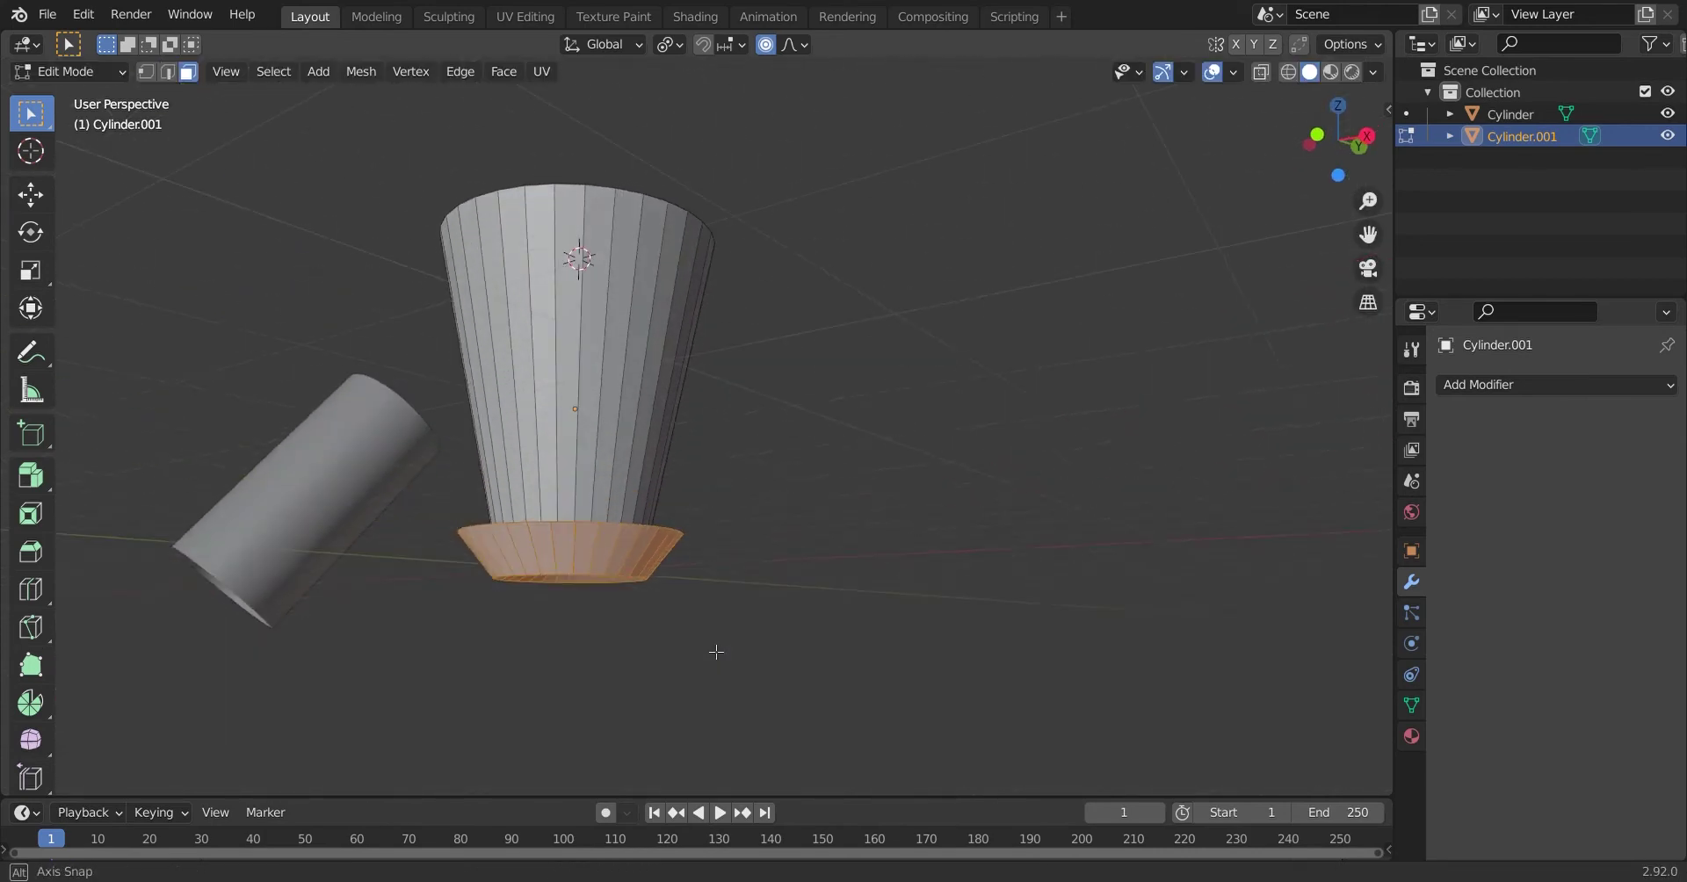
Step: Separate the selected collar faces from the tapered cylinder into their own object and hide it
{"action": "key", "text": "p"}
{"action": "left_click", "coordinate": [667, 660]}
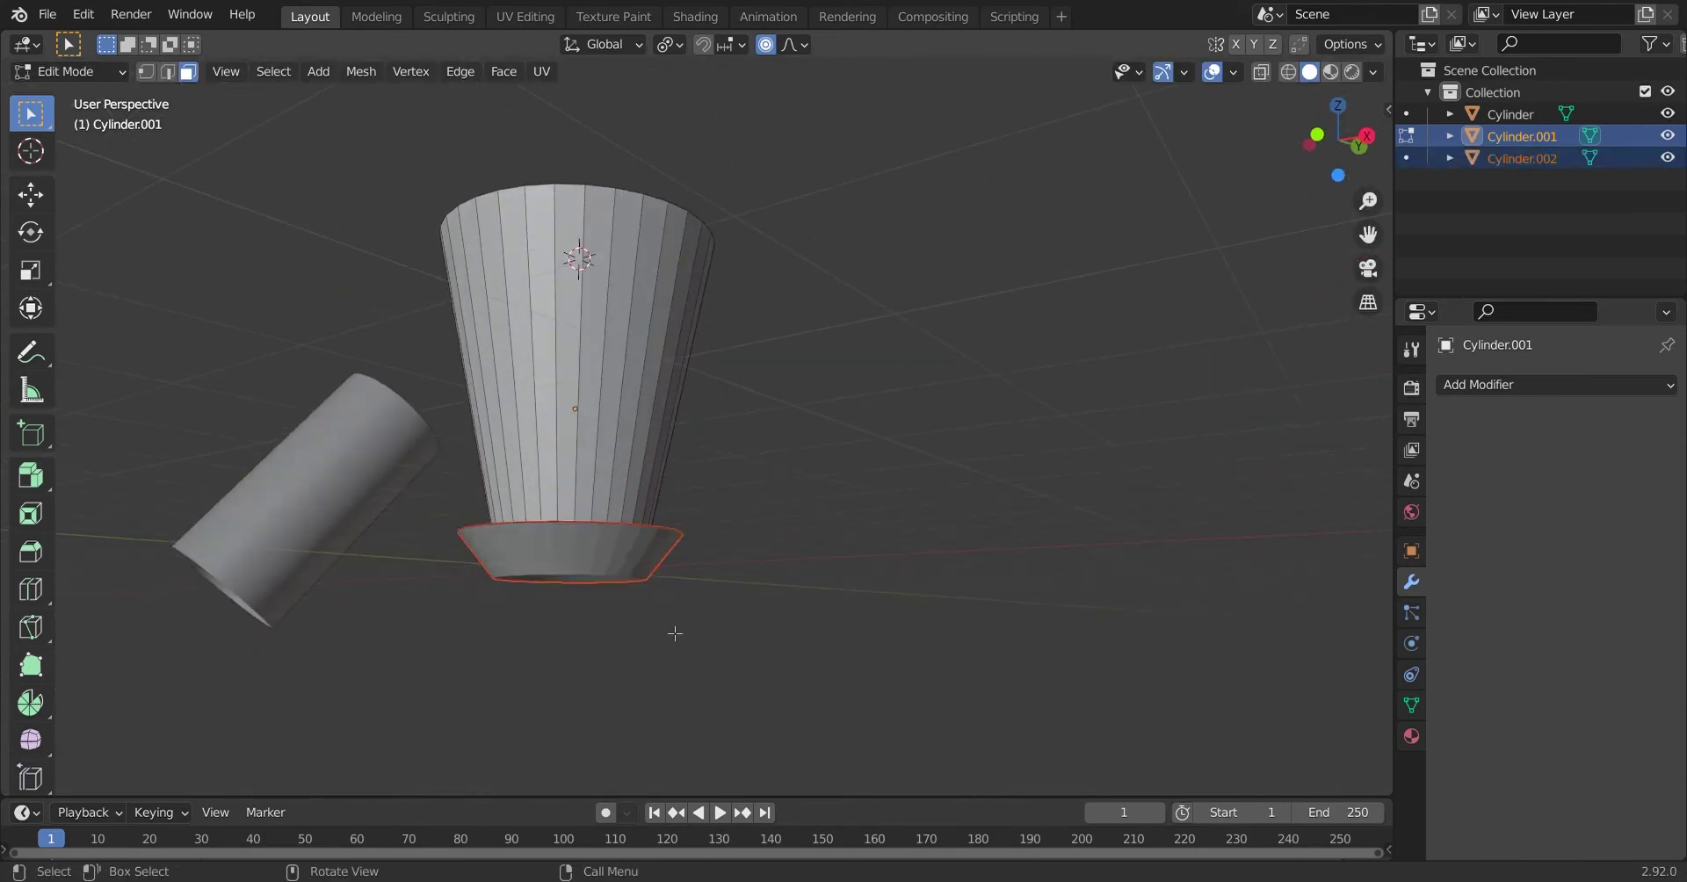
{"action": "left_click", "coordinate": [1667, 135]}
{"action": "left_click", "coordinate": [1667, 135]}
{"action": "left_click", "coordinate": [1667, 158]}
Step: Select the flat ring left around the cylinder's base and separate it into its own object
{"action": "scroll", "coordinate": [787, 523], "scroll_direction": "up", "scroll_amount": 3}
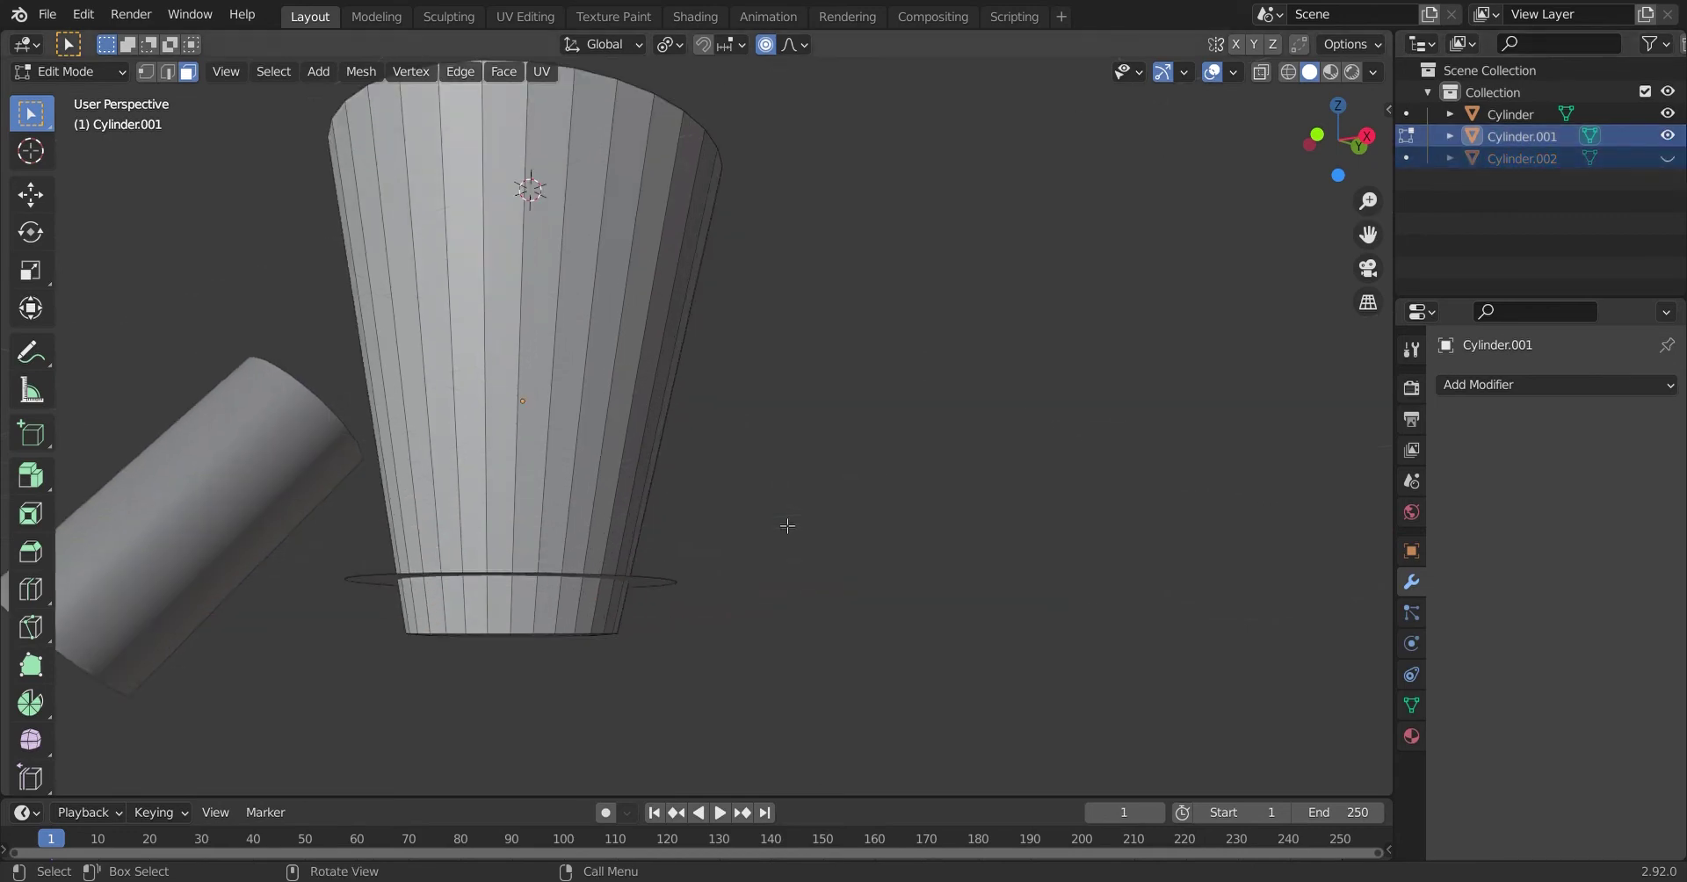
{"action": "middle_click_drag", "start_coordinate": [787, 524], "coordinate": [821, 514]}
{"action": "key", "text": "p"}
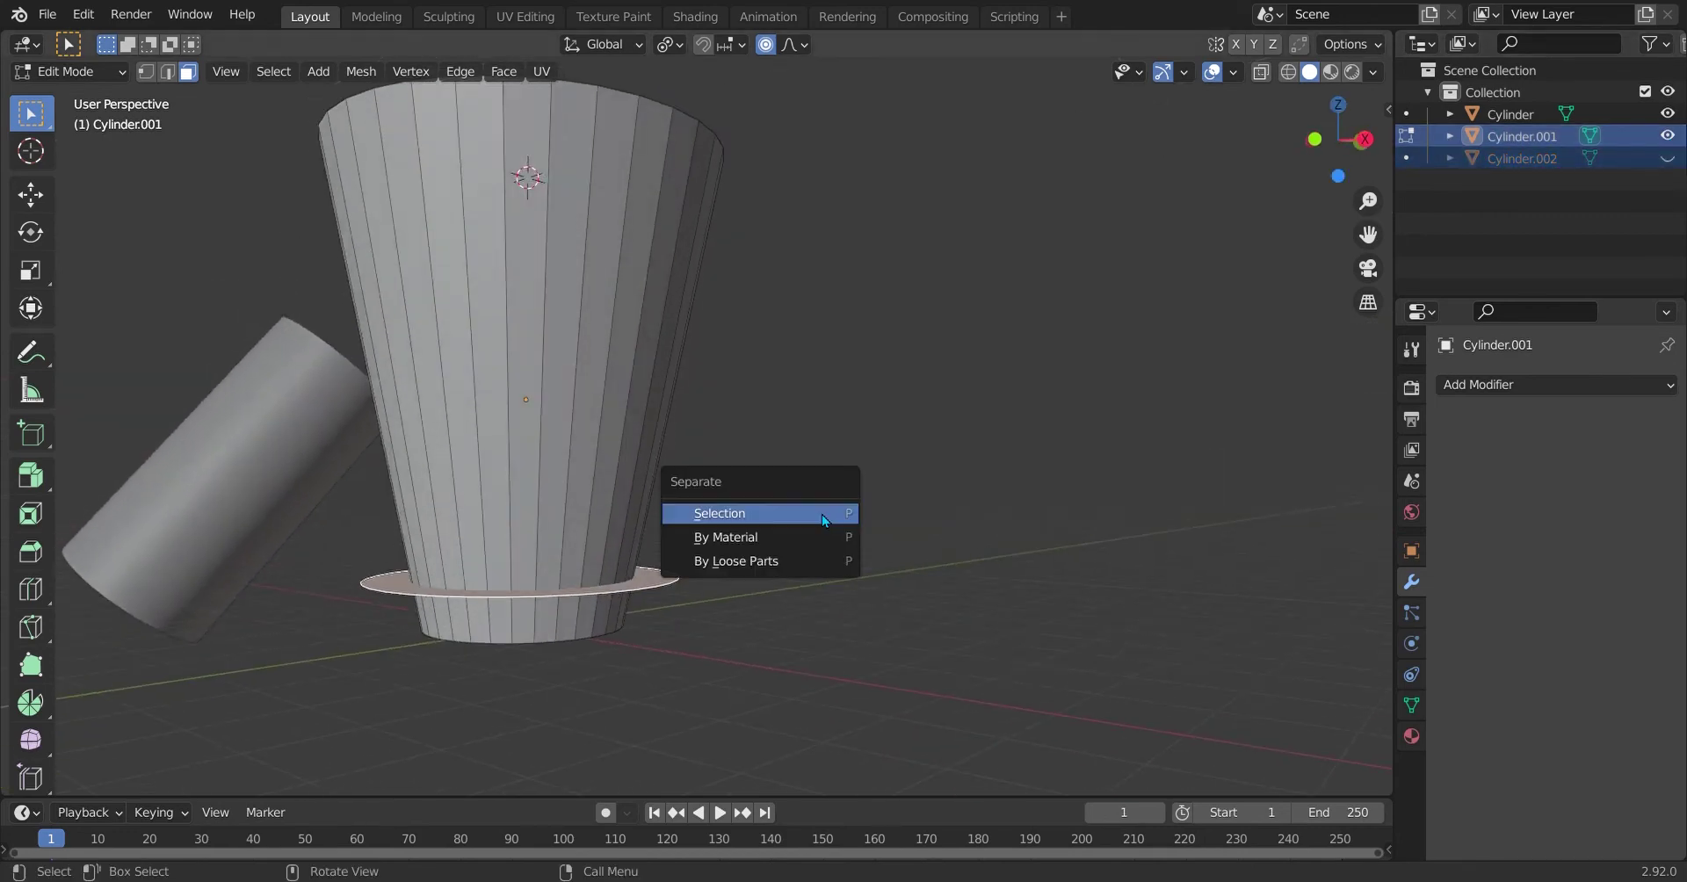
{"action": "left_click", "coordinate": [821, 514]}
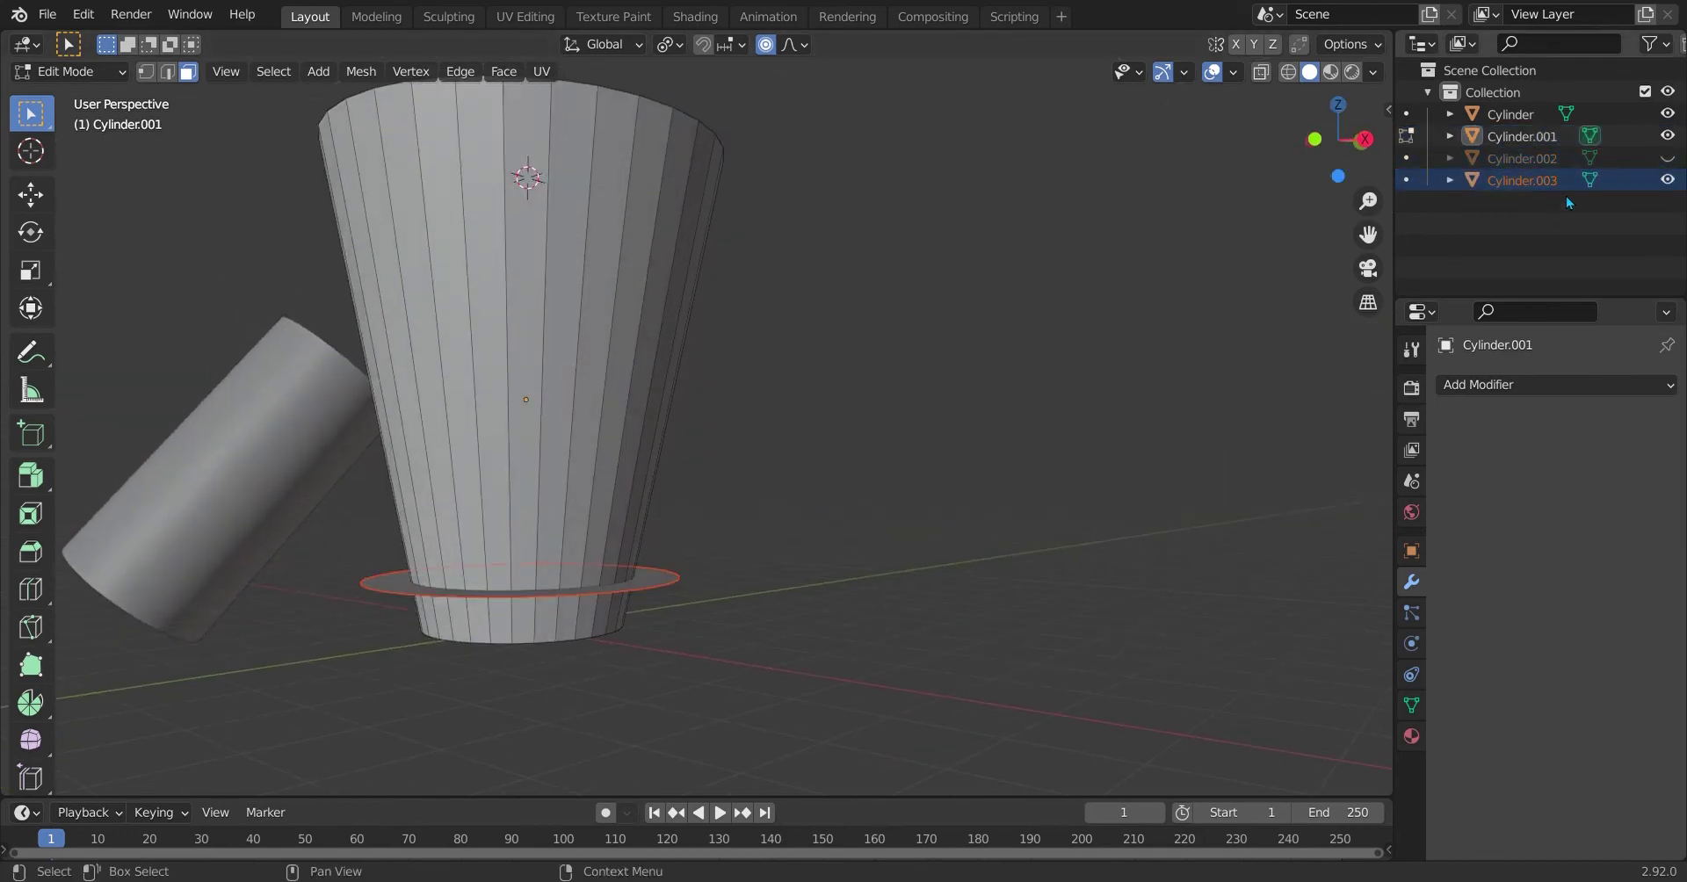
Step: Return to object mode and make both separated collar parts visible
{"action": "left_click", "coordinate": [1667, 159]}
{"action": "left_click", "coordinate": [1667, 159]}
{"action": "left_click", "coordinate": [1667, 176]}
{"action": "left_click", "coordinate": [1667, 177]}
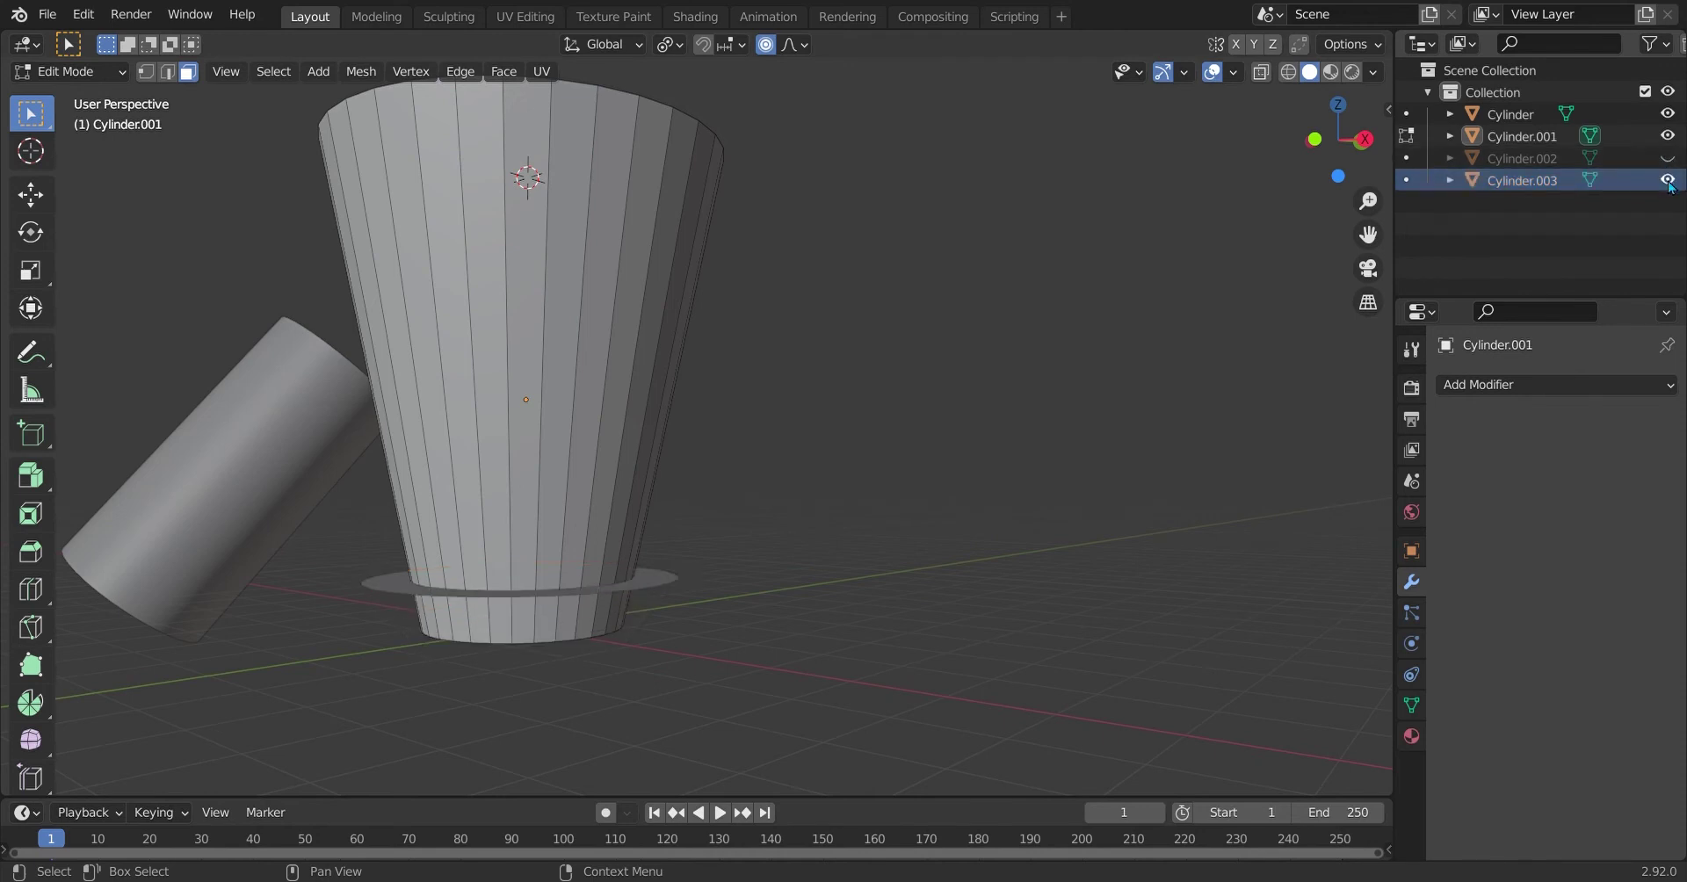
{"action": "left_click", "coordinate": [1667, 177]}
{"action": "key", "text": "Tab"}
{"action": "left_click_drag", "start_coordinate": [1668, 158], "coordinate": [1667, 179]}
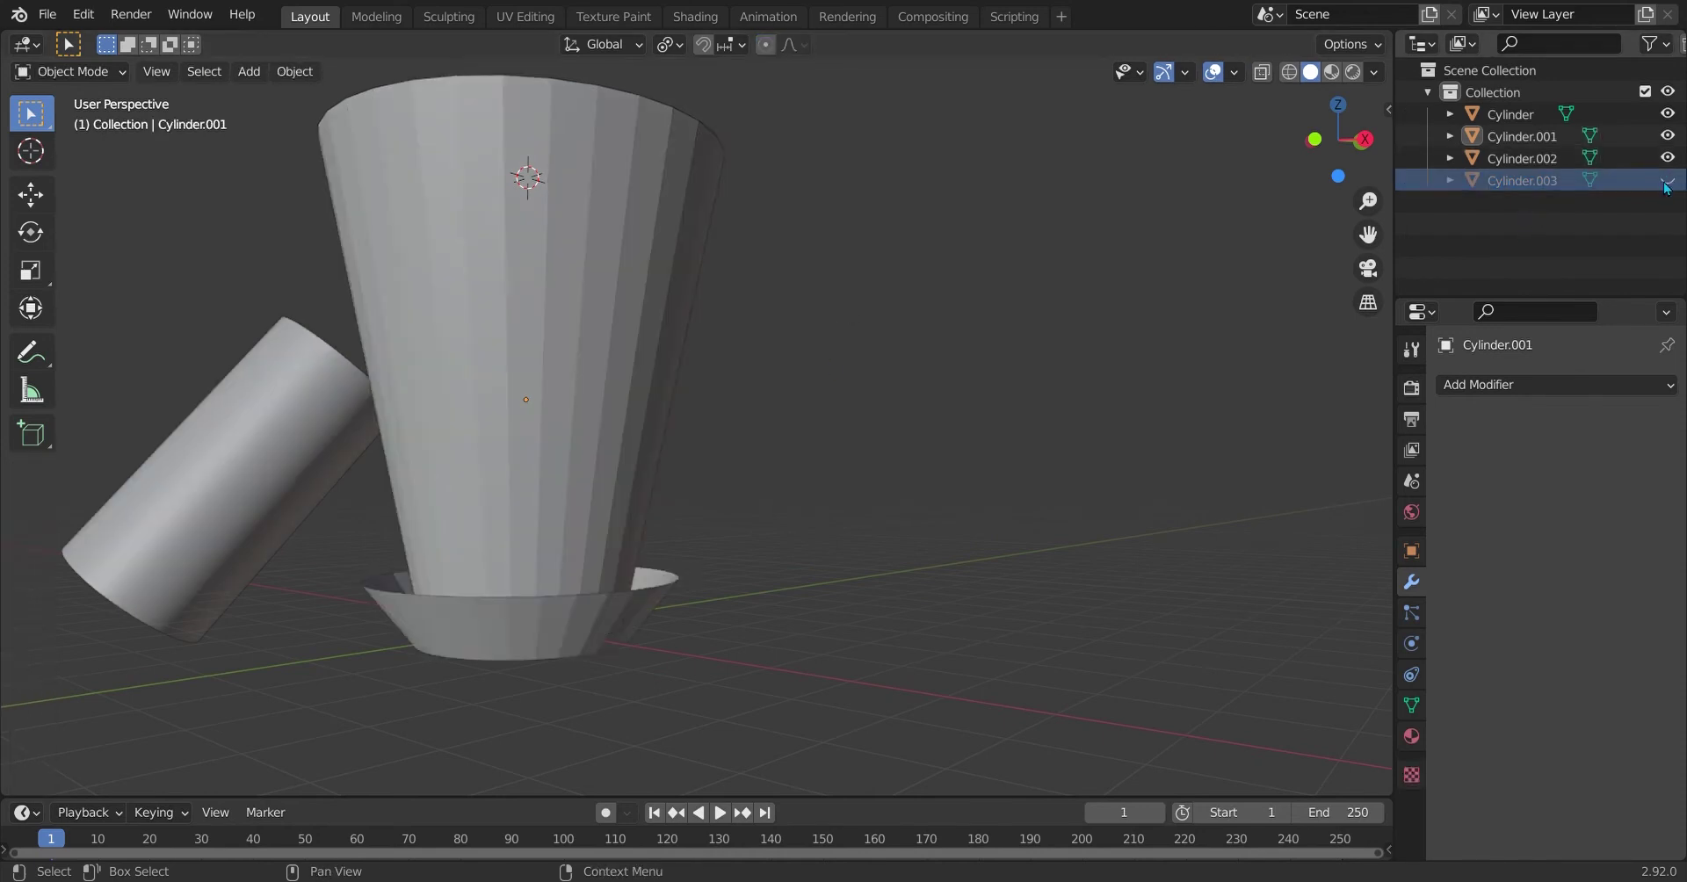
Step: Join the flat upper ring and the sloped collar into one object
{"action": "left_click", "coordinate": [650, 573]}
{"action": "left_click", "coordinate": [641, 618], "text": "shift"}
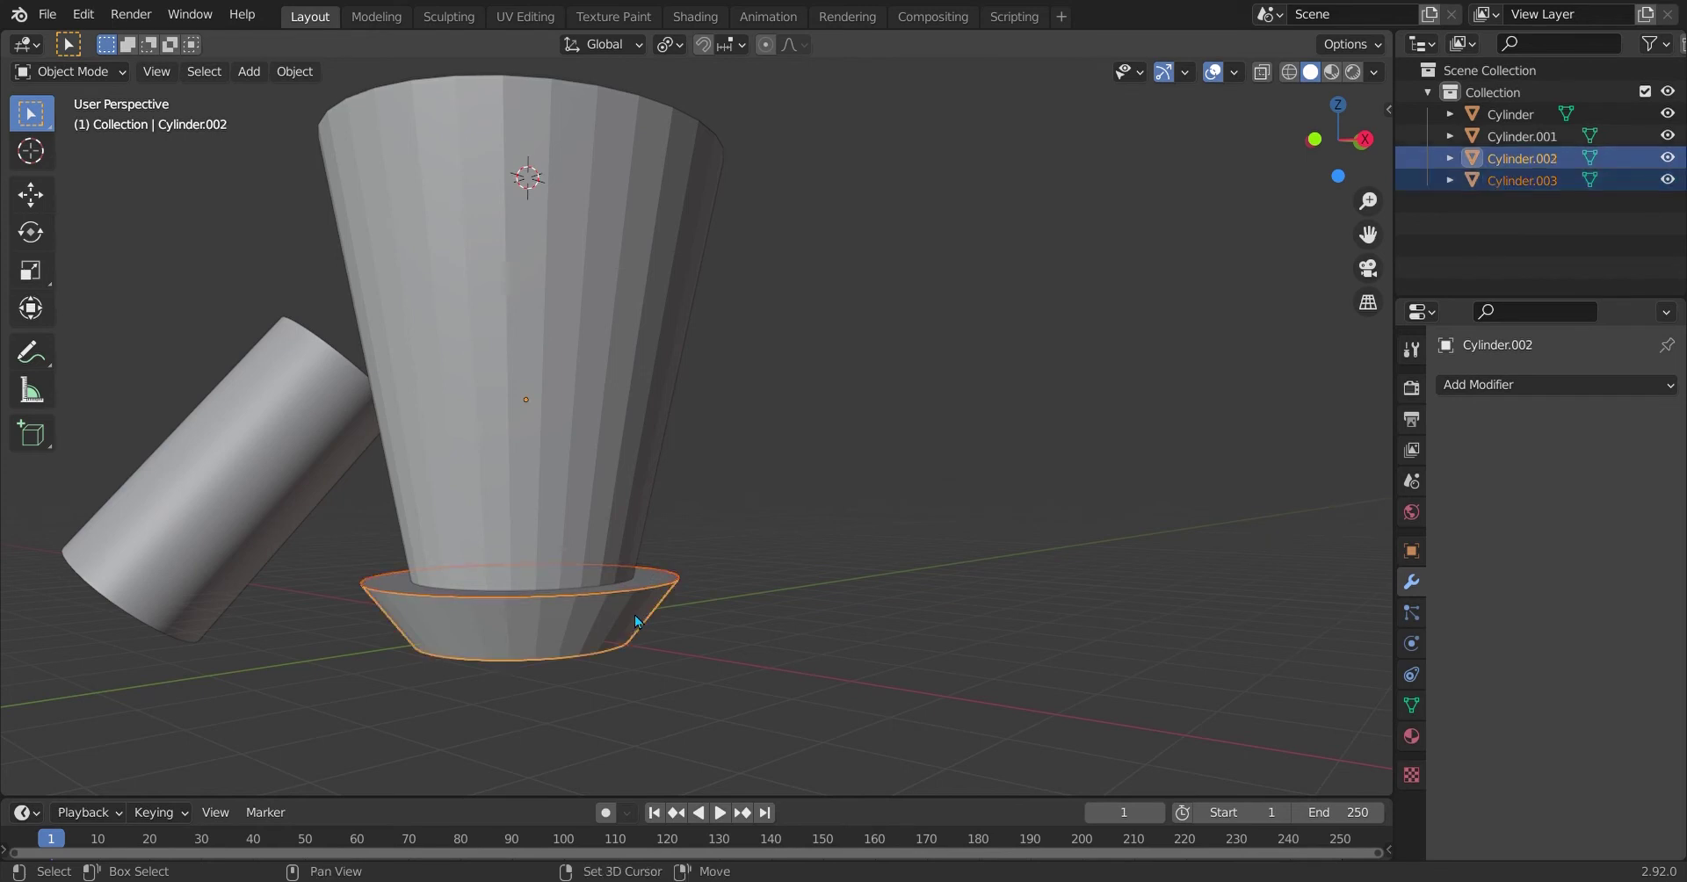
{"action": "key", "text": "ctrl"}
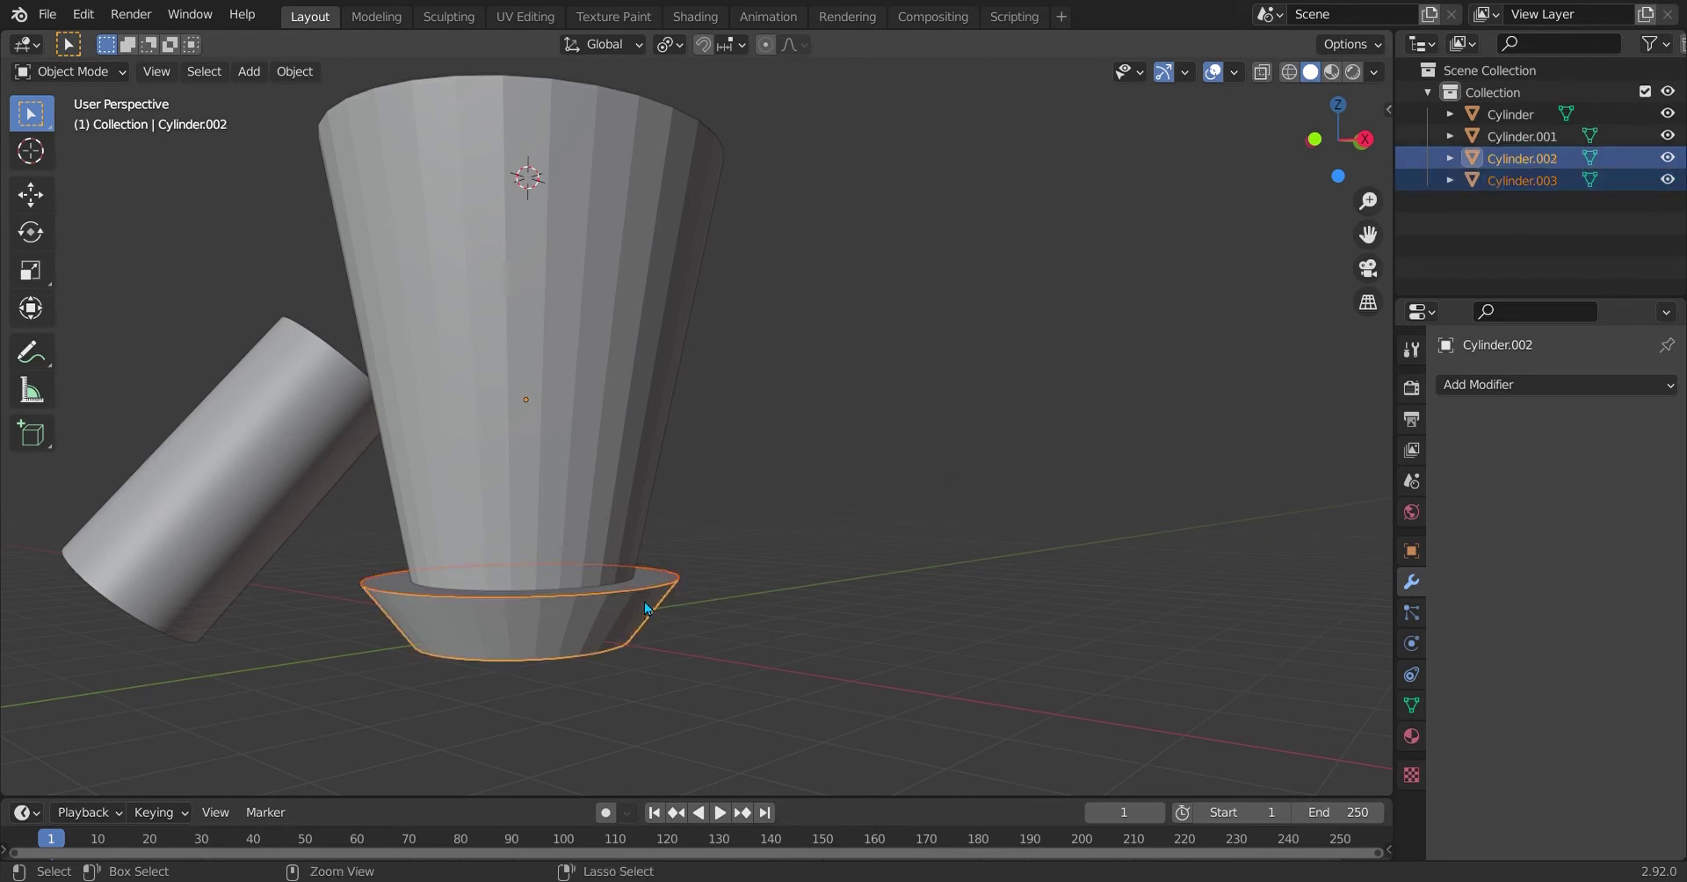
{"action": "key", "text": "ctrl+j"}
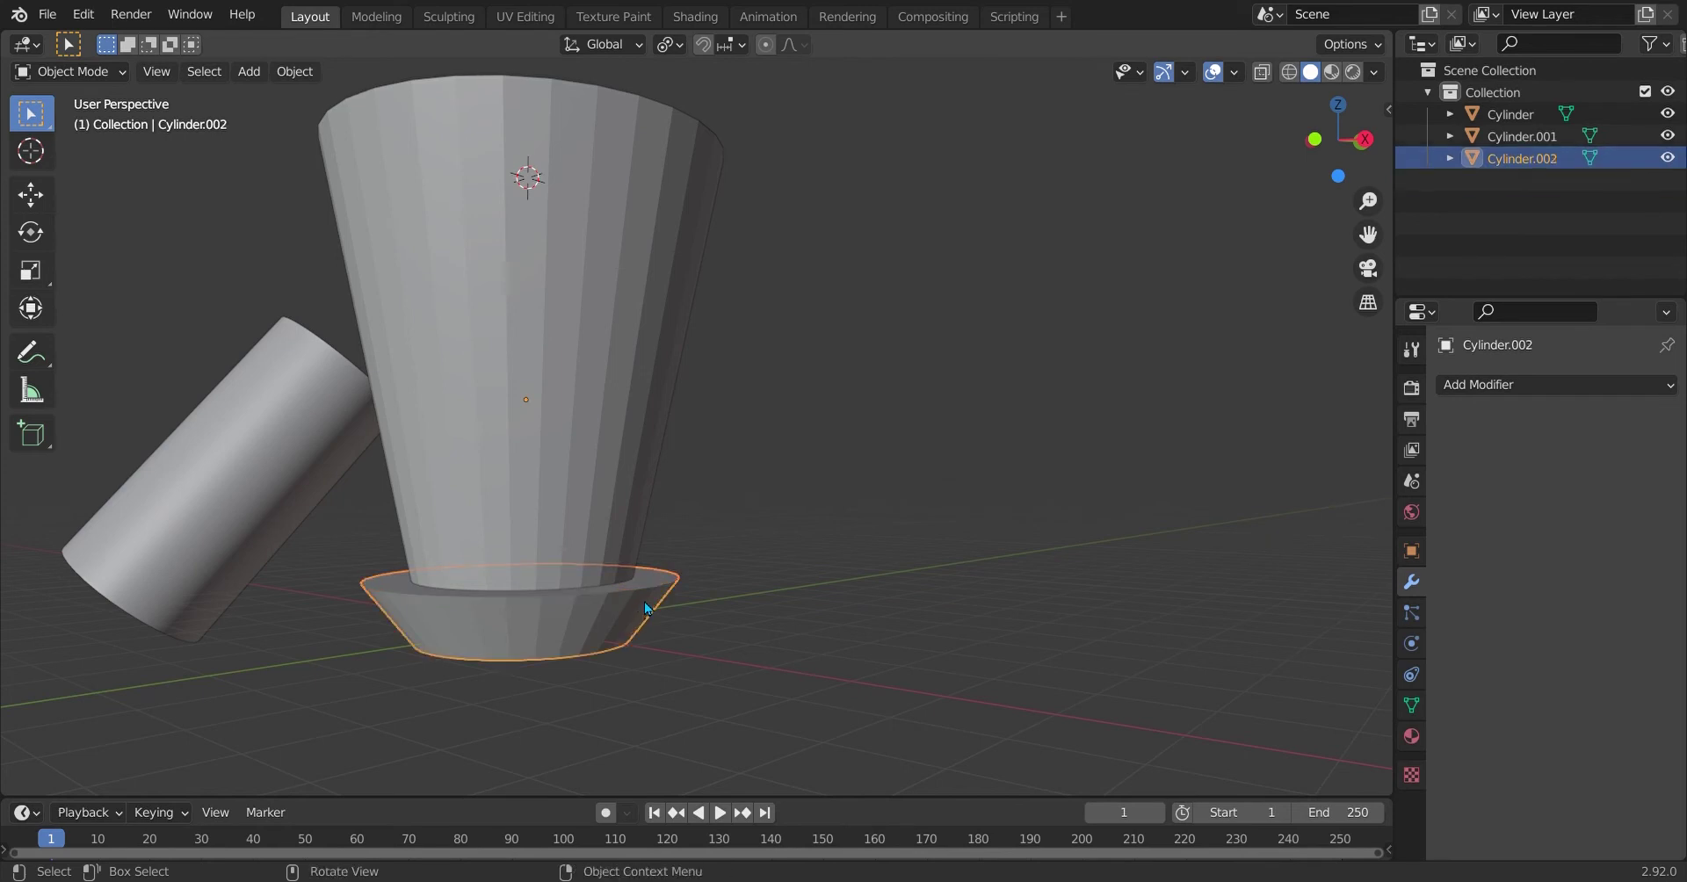
{"action": "left_click", "coordinate": [1666, 157]}
{"action": "left_click", "coordinate": [1666, 157]}
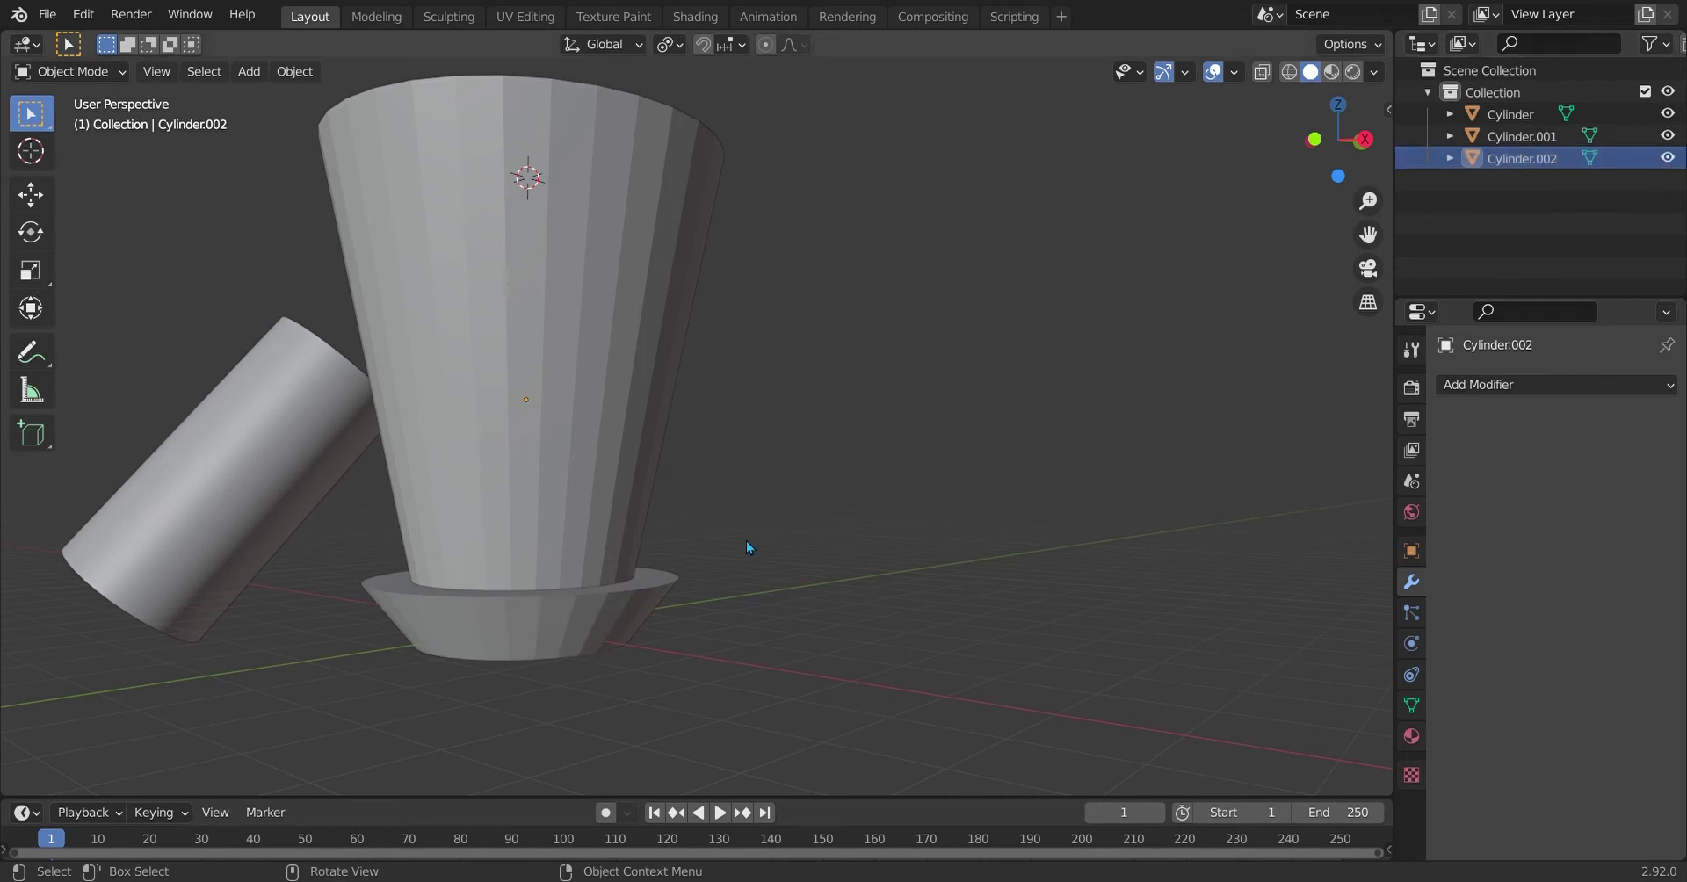
Step: Select the edge loop around the collar's inner bottom opening and fill it with a face
{"action": "middle_click_drag", "start_coordinate": [749, 546], "coordinate": [815, 538]}
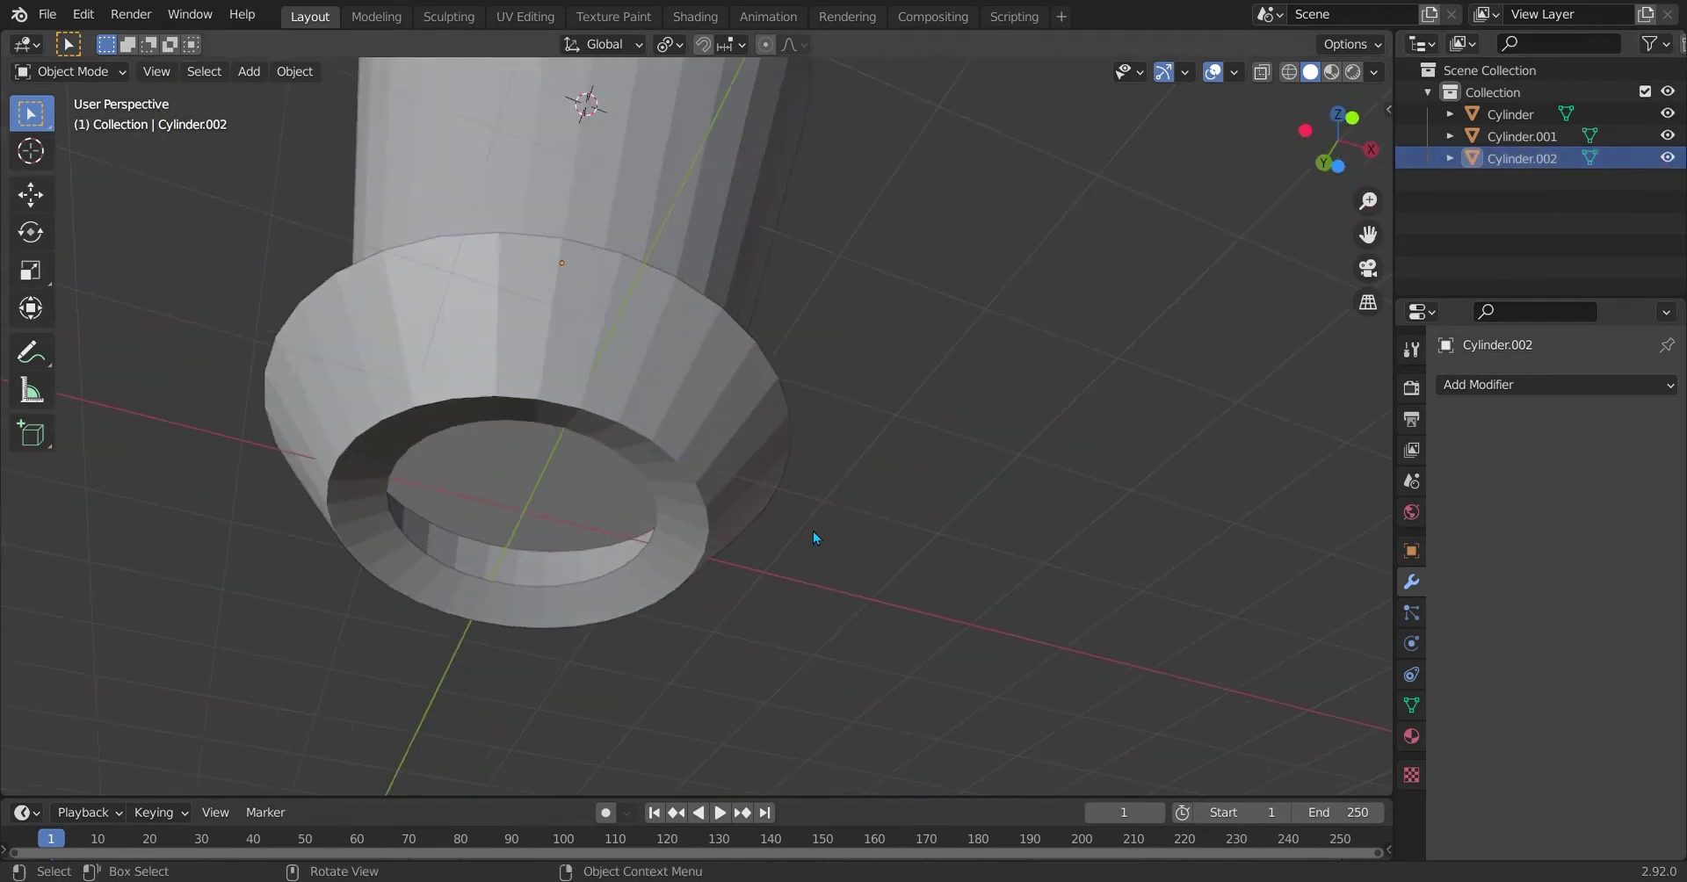
{"action": "key", "text": "Tab"}
{"action": "left_click", "coordinate": [691, 569]}
{"action": "key", "text": "2"}
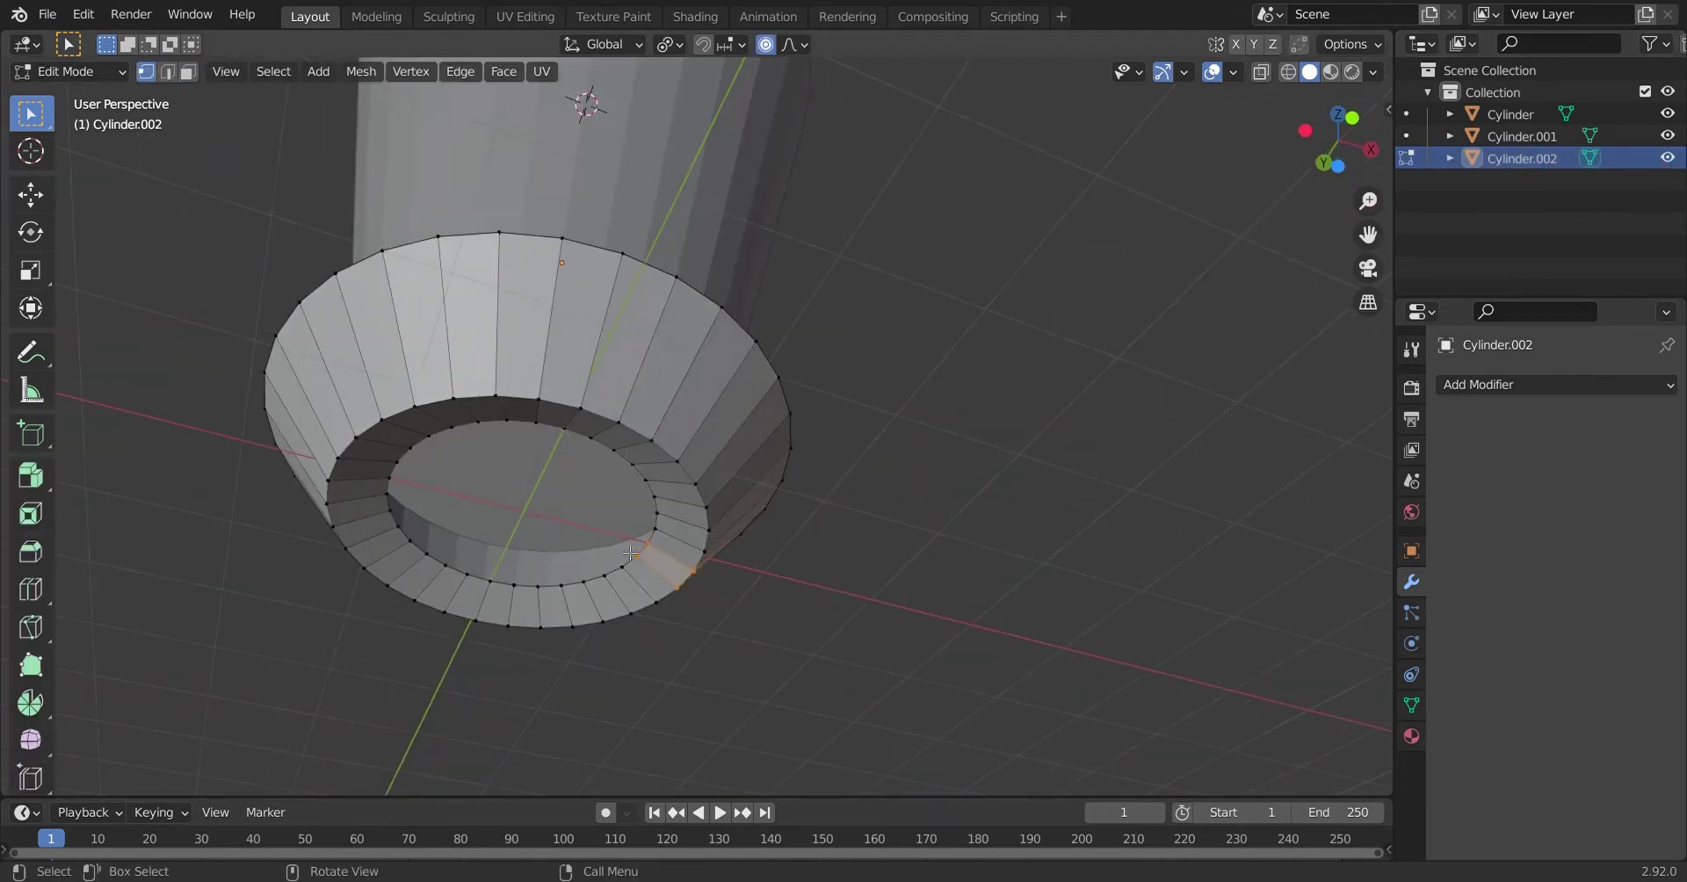
{"action": "left_click", "coordinate": [662, 555]}
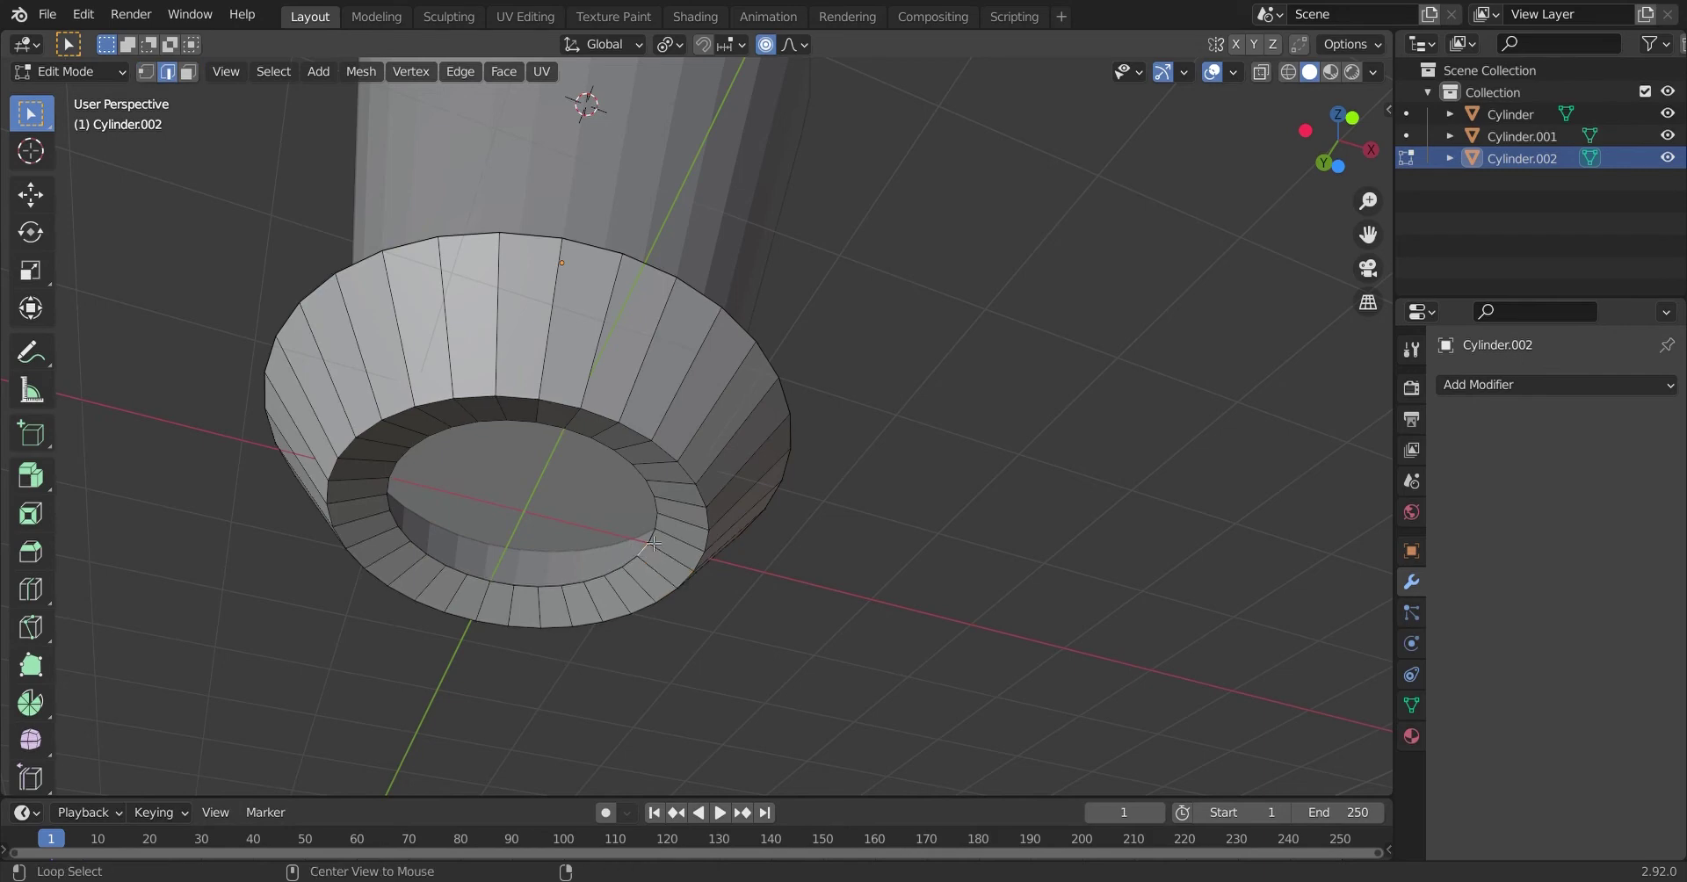
{"action": "left_click", "coordinate": [654, 546], "text": "alt"}
{"action": "scroll", "coordinate": [691, 577], "scroll_direction": "up", "scroll_amount": 2}
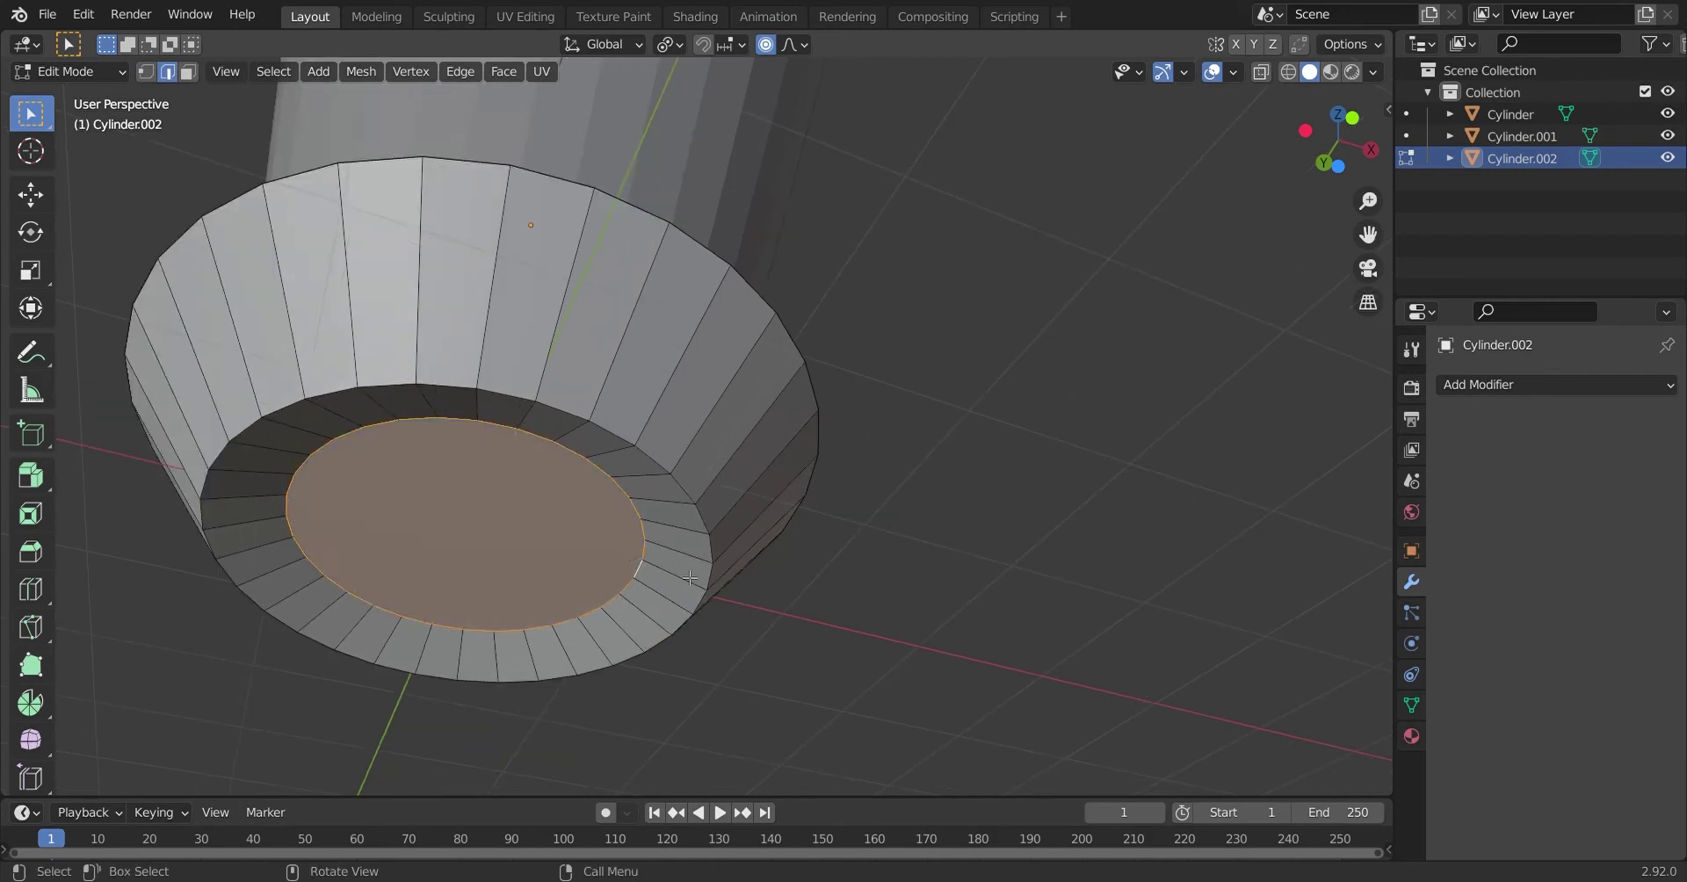
{"action": "left_click", "coordinate": [982, 584]}
Step: Turn off proportional editing and lower the face filling the collar's opening about 0.18 m along Z
{"action": "middle_click_drag", "start_coordinate": [982, 584], "coordinate": [946, 569]}
{"action": "scroll", "coordinate": [547, 573], "scroll_direction": "down", "scroll_amount": 2}
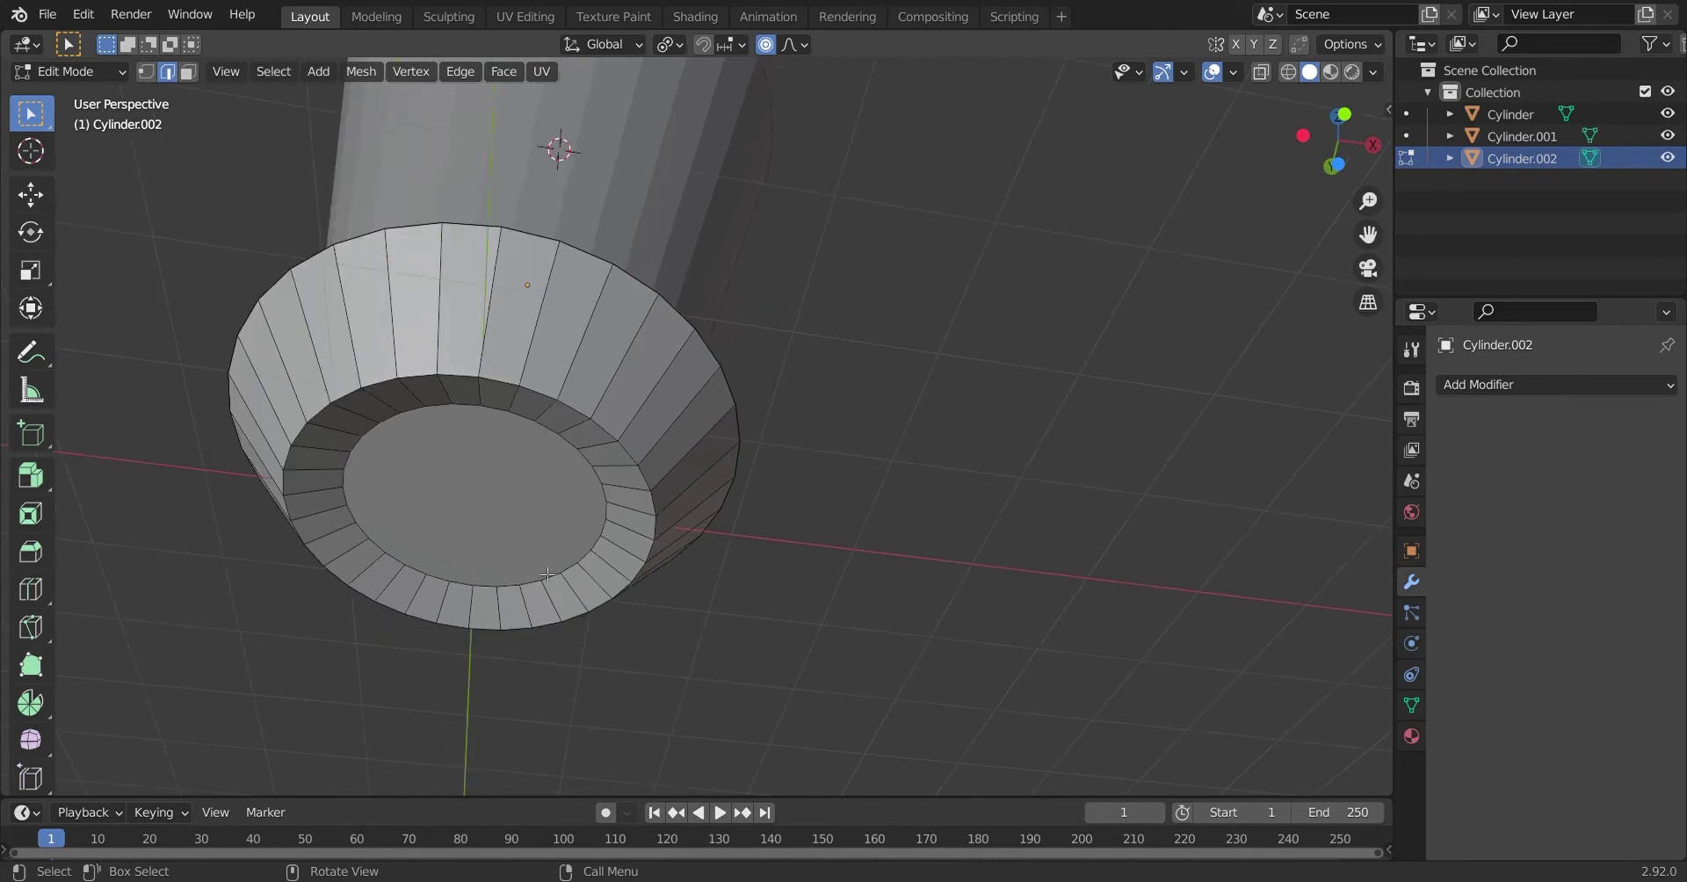
{"action": "key", "text": "3"}
{"action": "left_click", "coordinate": [545, 561]}
{"action": "middle_click_drag", "start_coordinate": [545, 561], "coordinate": [727, 614]}
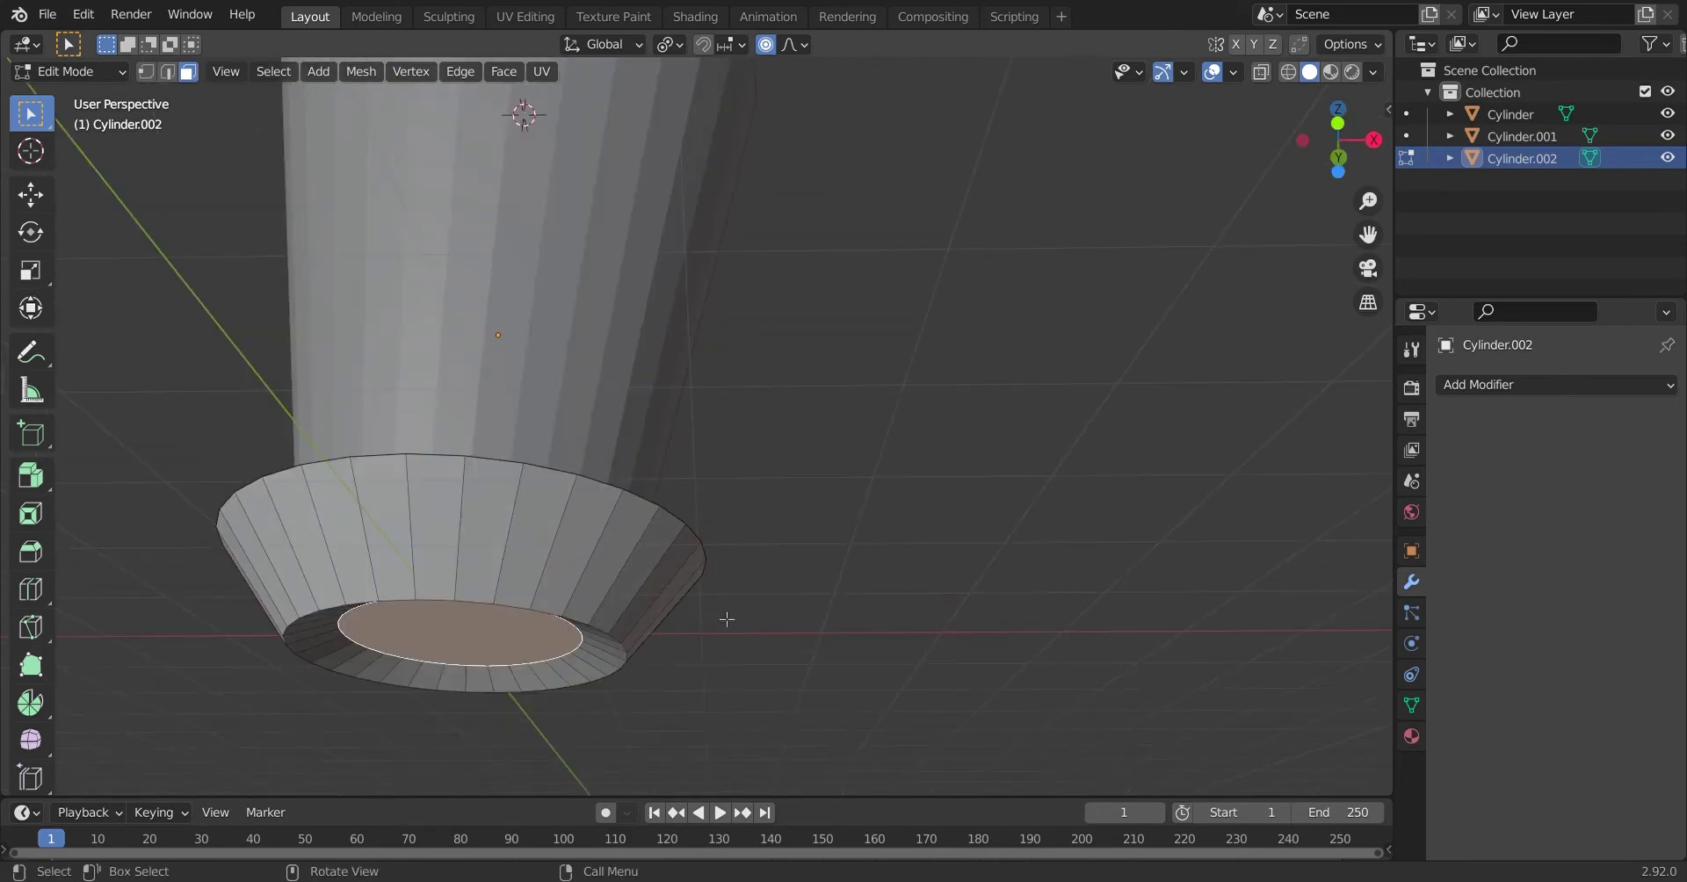
{"action": "key", "text": "g"}
{"action": "key", "text": "Escape"}
{"action": "key", "text": "o"}
{"action": "key", "text": "g"}
{"action": "key", "text": "z"}
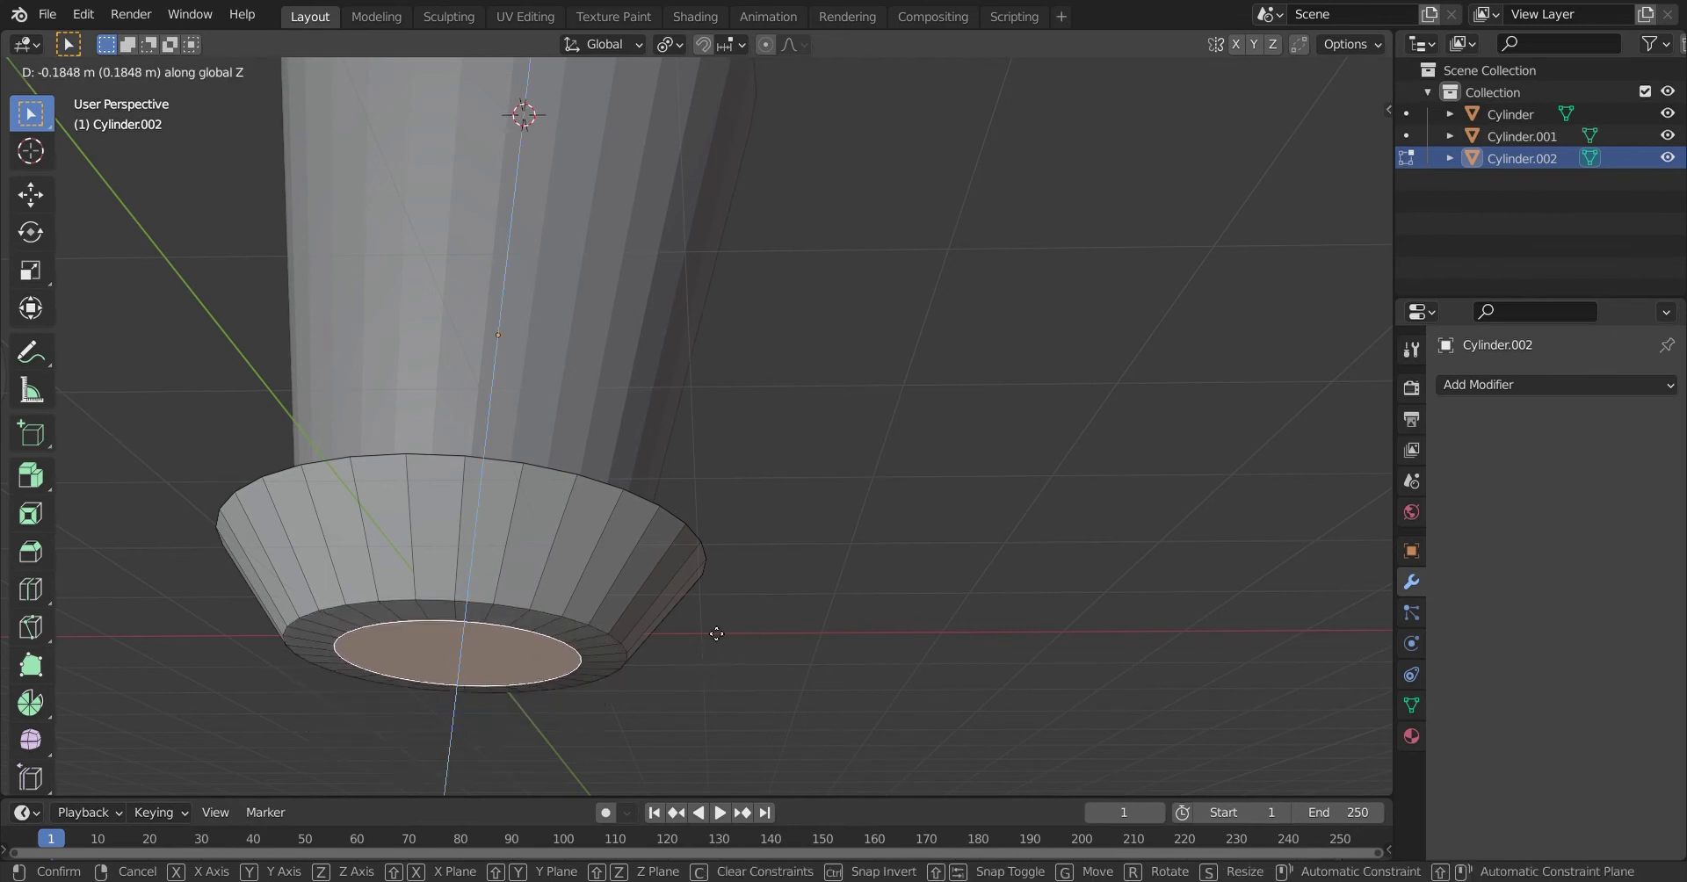
{"action": "left_click", "coordinate": [717, 634]}
Step: Add a Solidify modifier to the tapered cylinder and increase its thickness to 0.04 m
{"action": "middle_click_drag", "start_coordinate": [716, 633], "coordinate": [805, 648]}
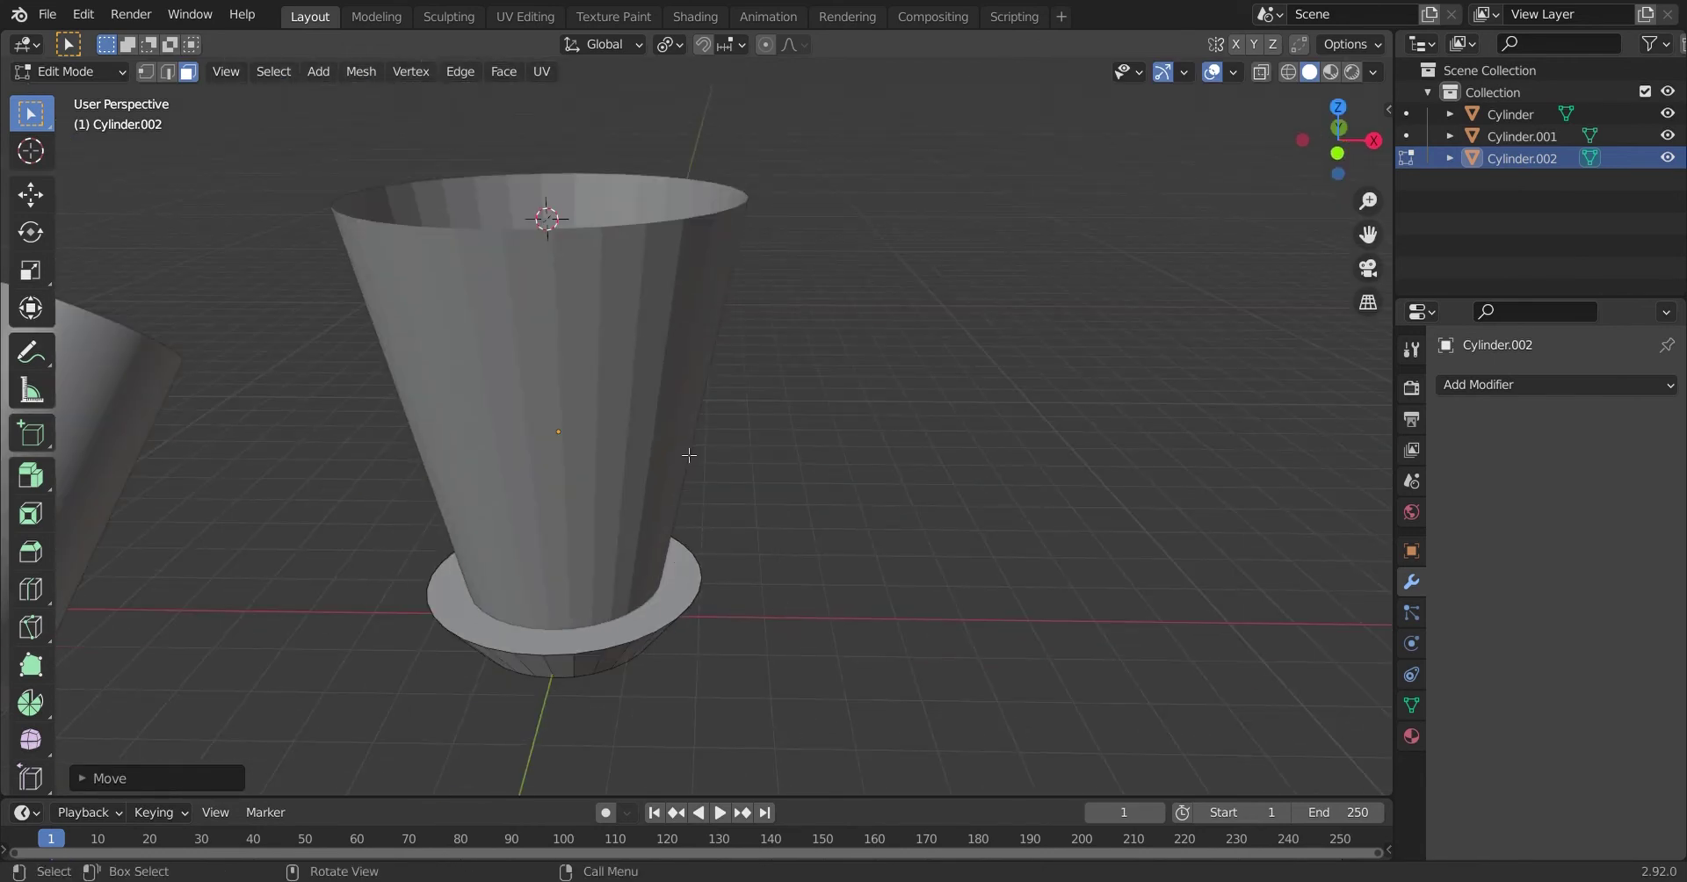
{"action": "key", "text": "Tab"}
{"action": "left_click", "coordinate": [579, 355]}
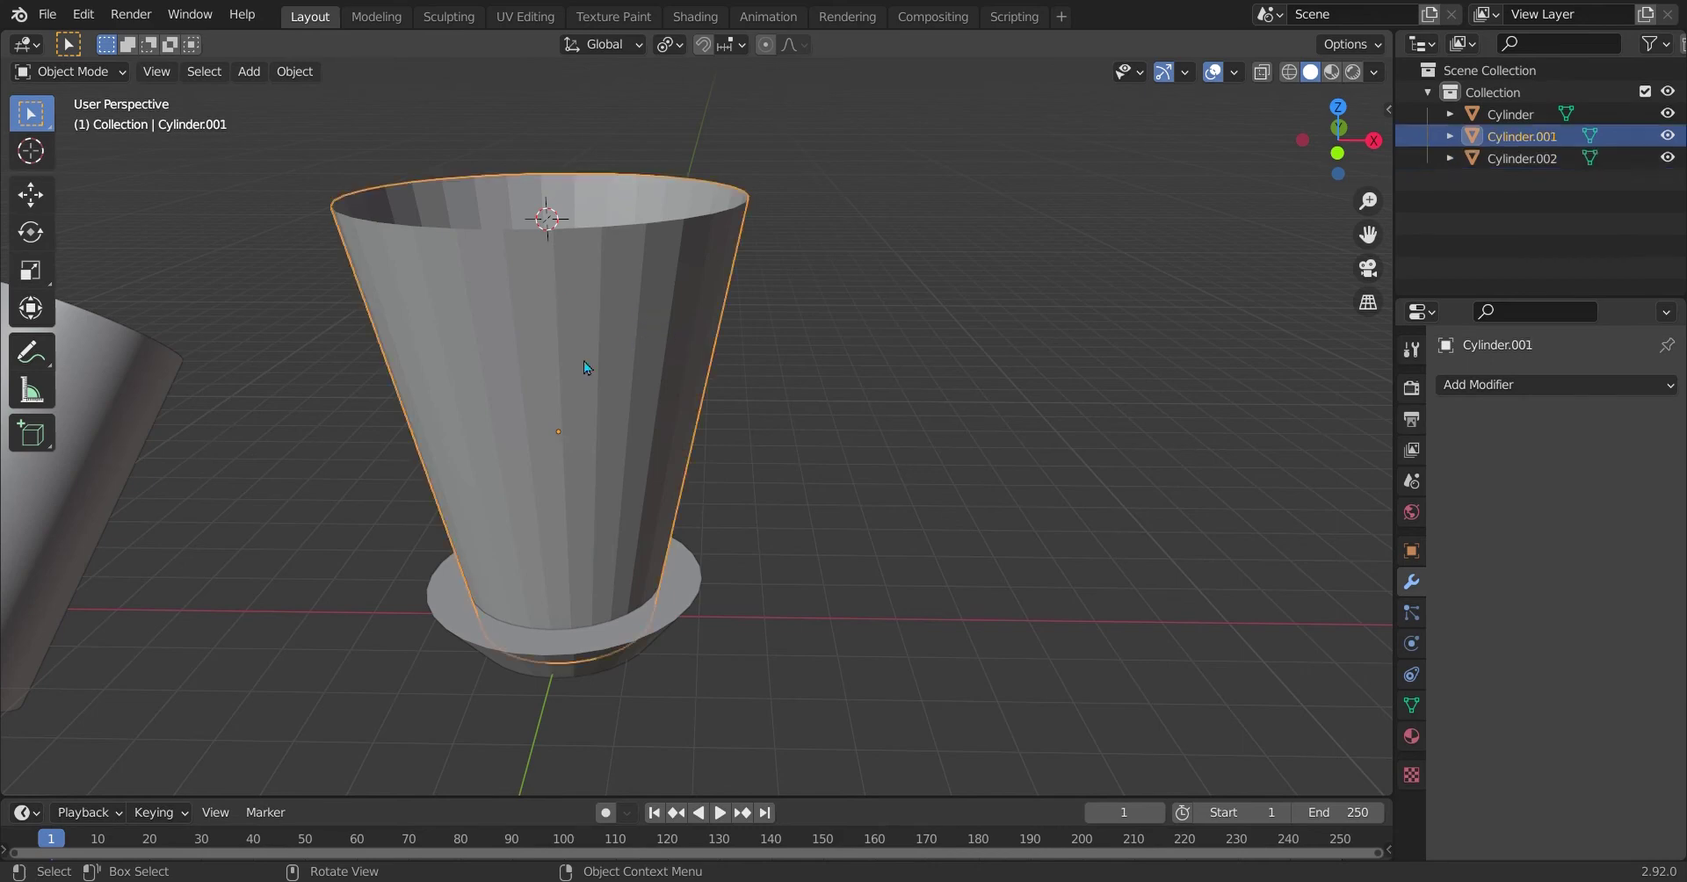
{"action": "left_click", "coordinate": [1511, 385]}
{"action": "left_click", "coordinate": [1227, 755]}
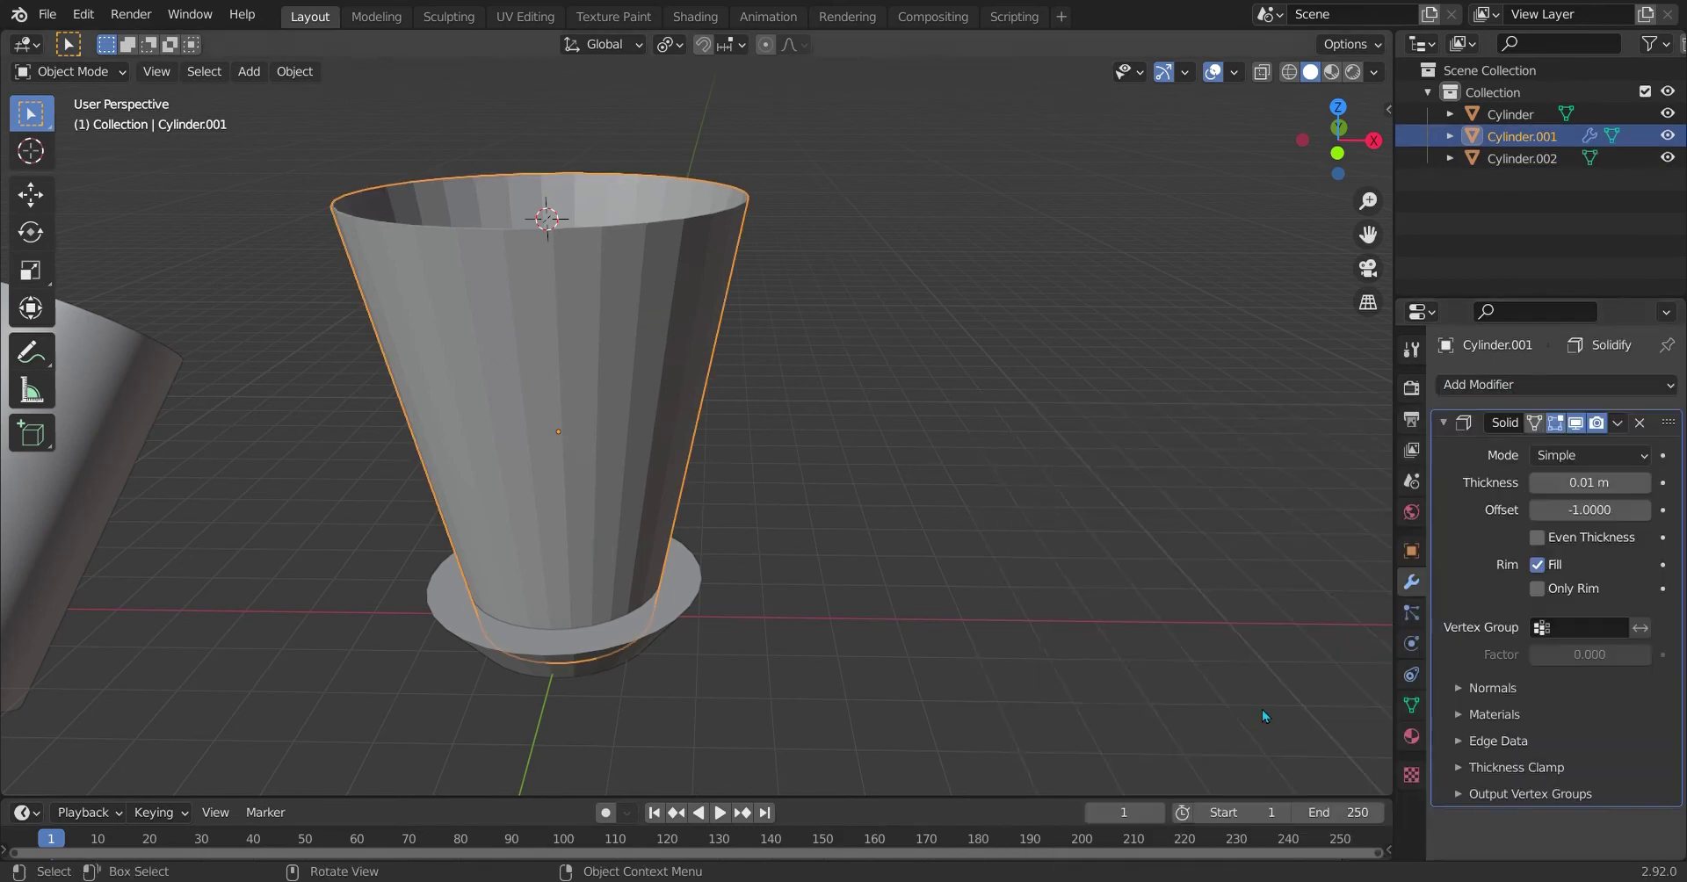
{"action": "mouse_move", "coordinate": [1589, 483]}
{"action": "left_mouse_down"}
{"action": "mouse_move", "coordinate": [1643, 482]}
{"action": "mouse_move", "coordinate": [1597, 482]}
{"action": "left_mouse_up"}
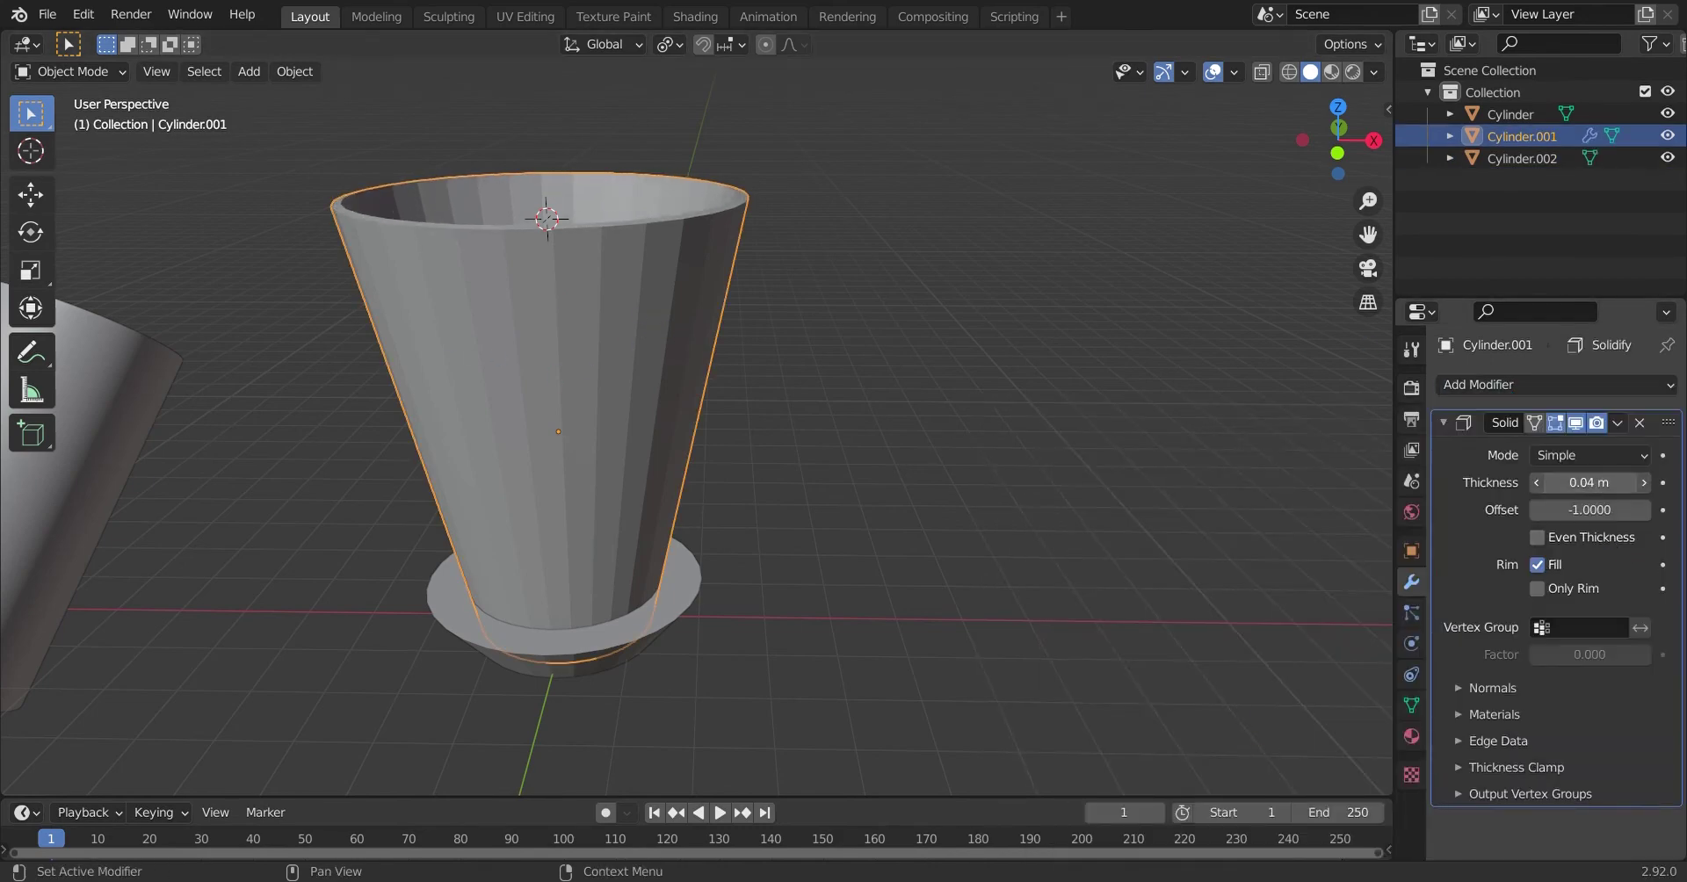
{"action": "scroll", "coordinate": [1098, 356], "scroll_direction": "up", "scroll_amount": 1}
{"action": "middle_click_drag", "start_coordinate": [1098, 356], "coordinate": [1109, 415]}
{"action": "left_click", "coordinate": [1646, 482]}
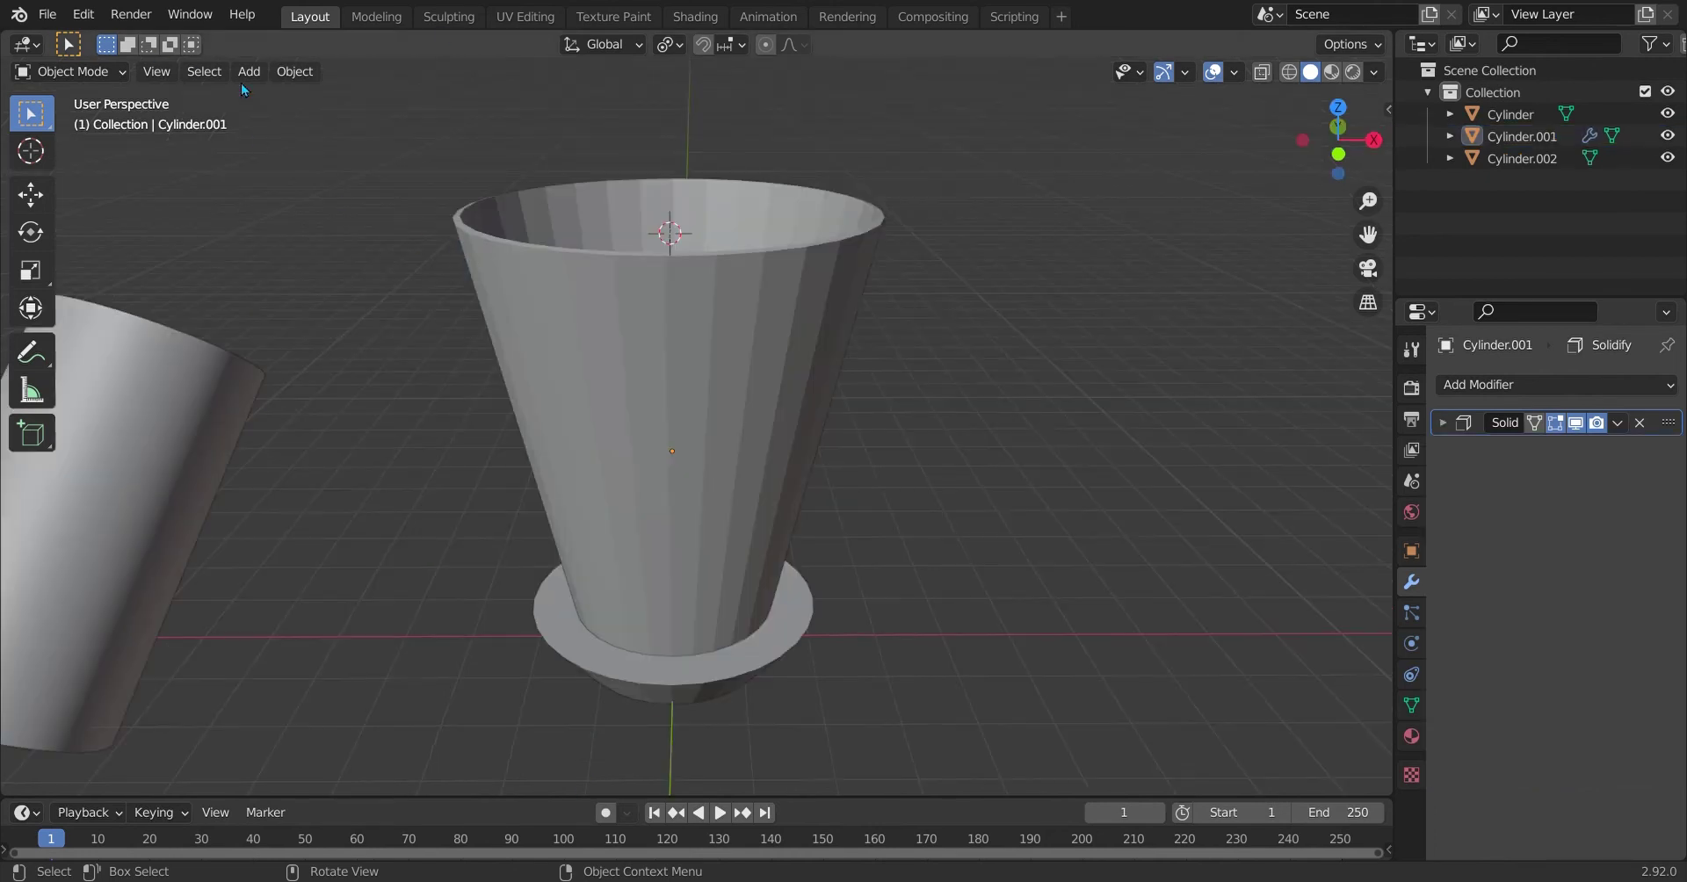
Step: Edit the tapered cylinder's mesh and select the edge loop around its top rim
{"action": "middle_click_drag", "start_coordinate": [958, 339], "coordinate": [760, 577]}
{"action": "left_click", "coordinate": [722, 268]}
{"action": "middle_click_drag", "start_coordinate": [722, 267], "coordinate": [824, 515]}
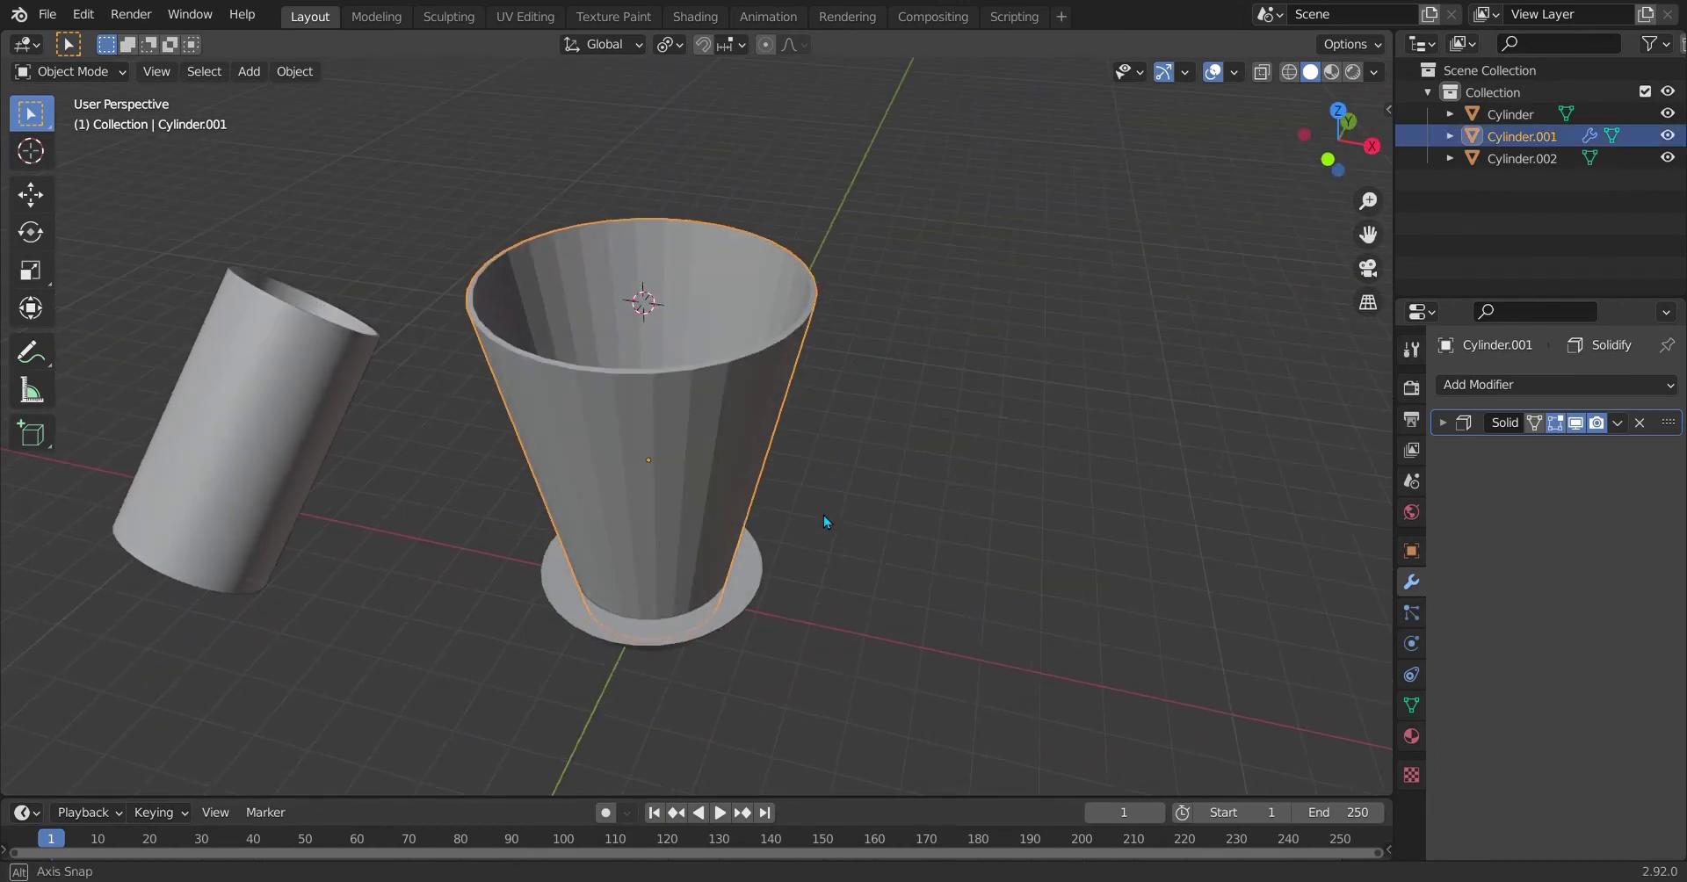
{"action": "key", "text": "Tab"}
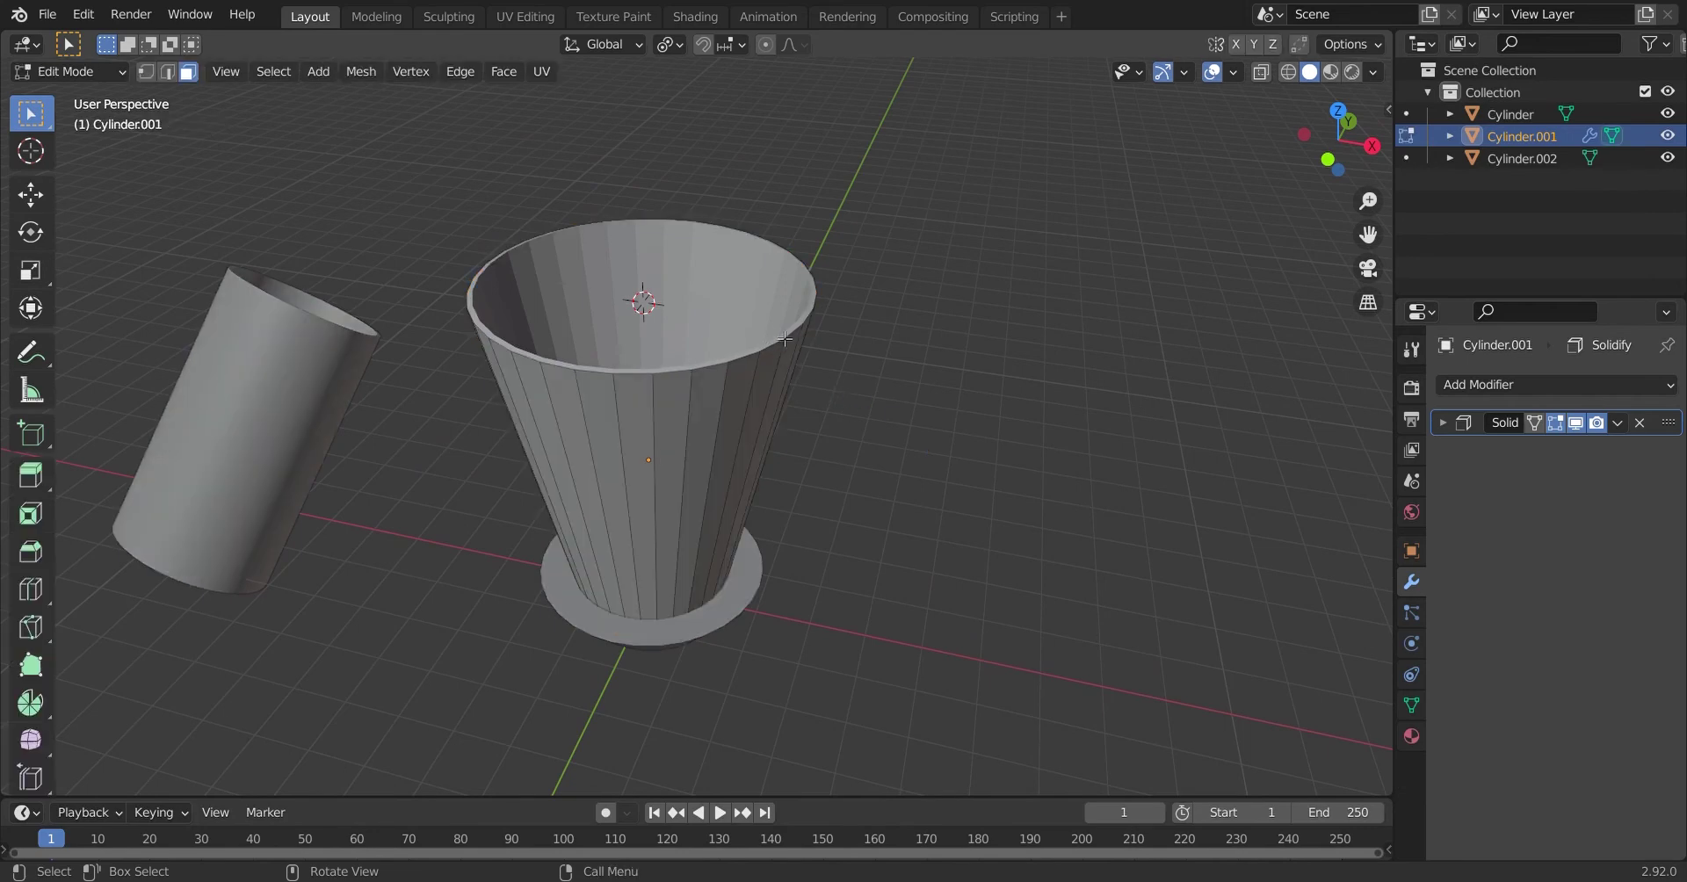
{"action": "scroll", "coordinate": [1024, 380], "scroll_direction": "up", "scroll_amount": 3}
{"action": "middle_click_drag", "start_coordinate": [1025, 380], "coordinate": [1006, 422]}
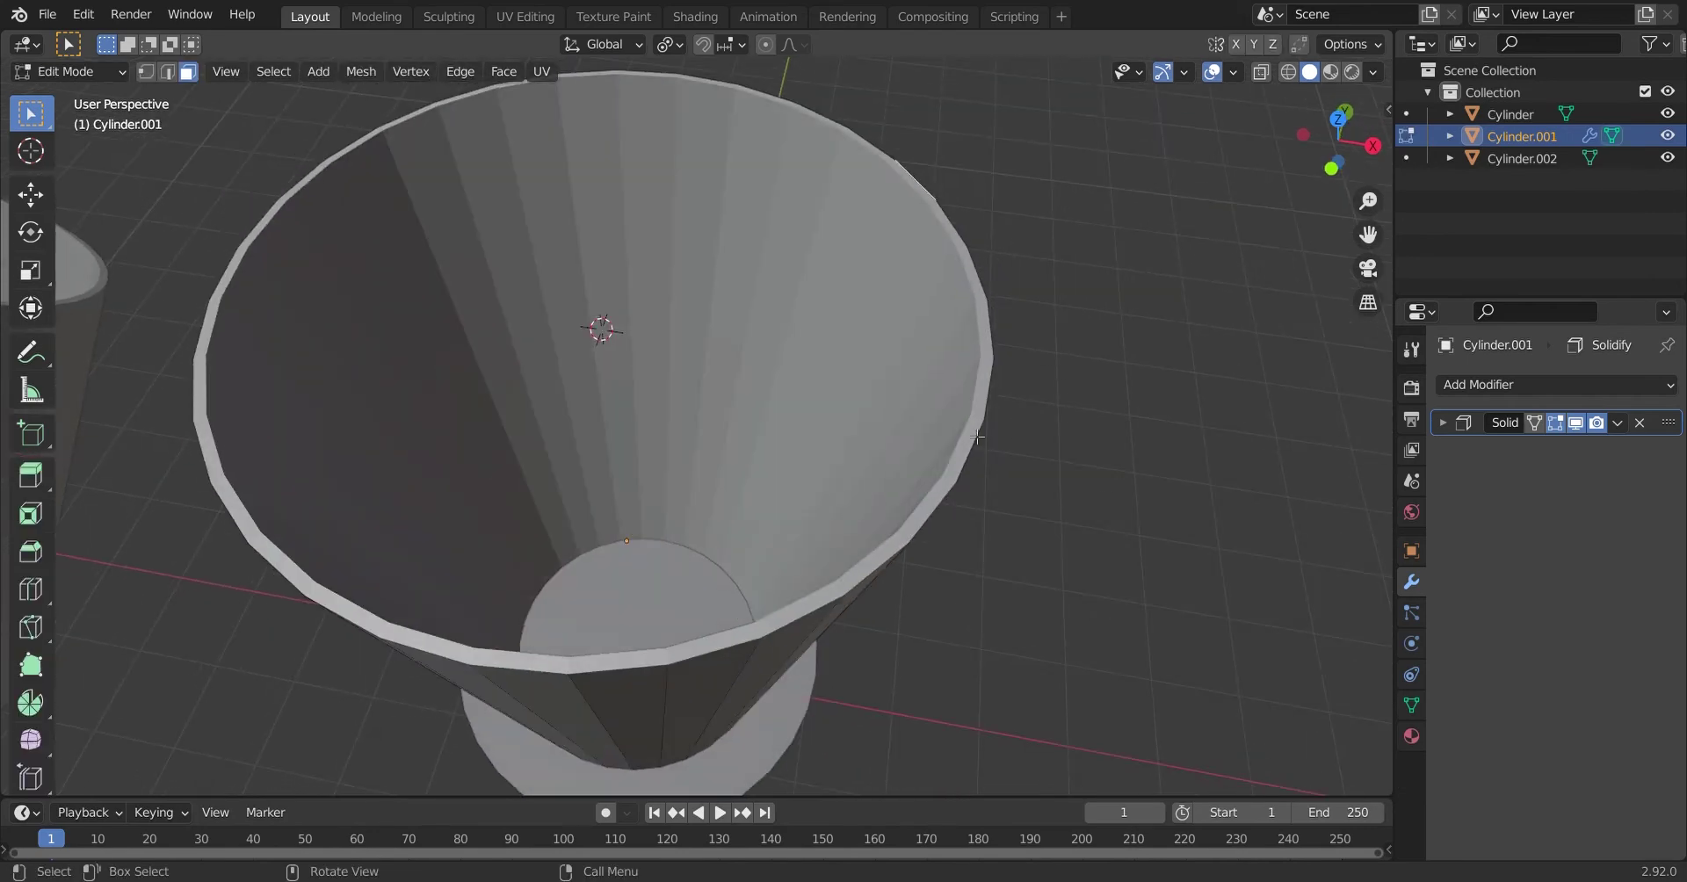
{"action": "key", "text": "alt+a"}
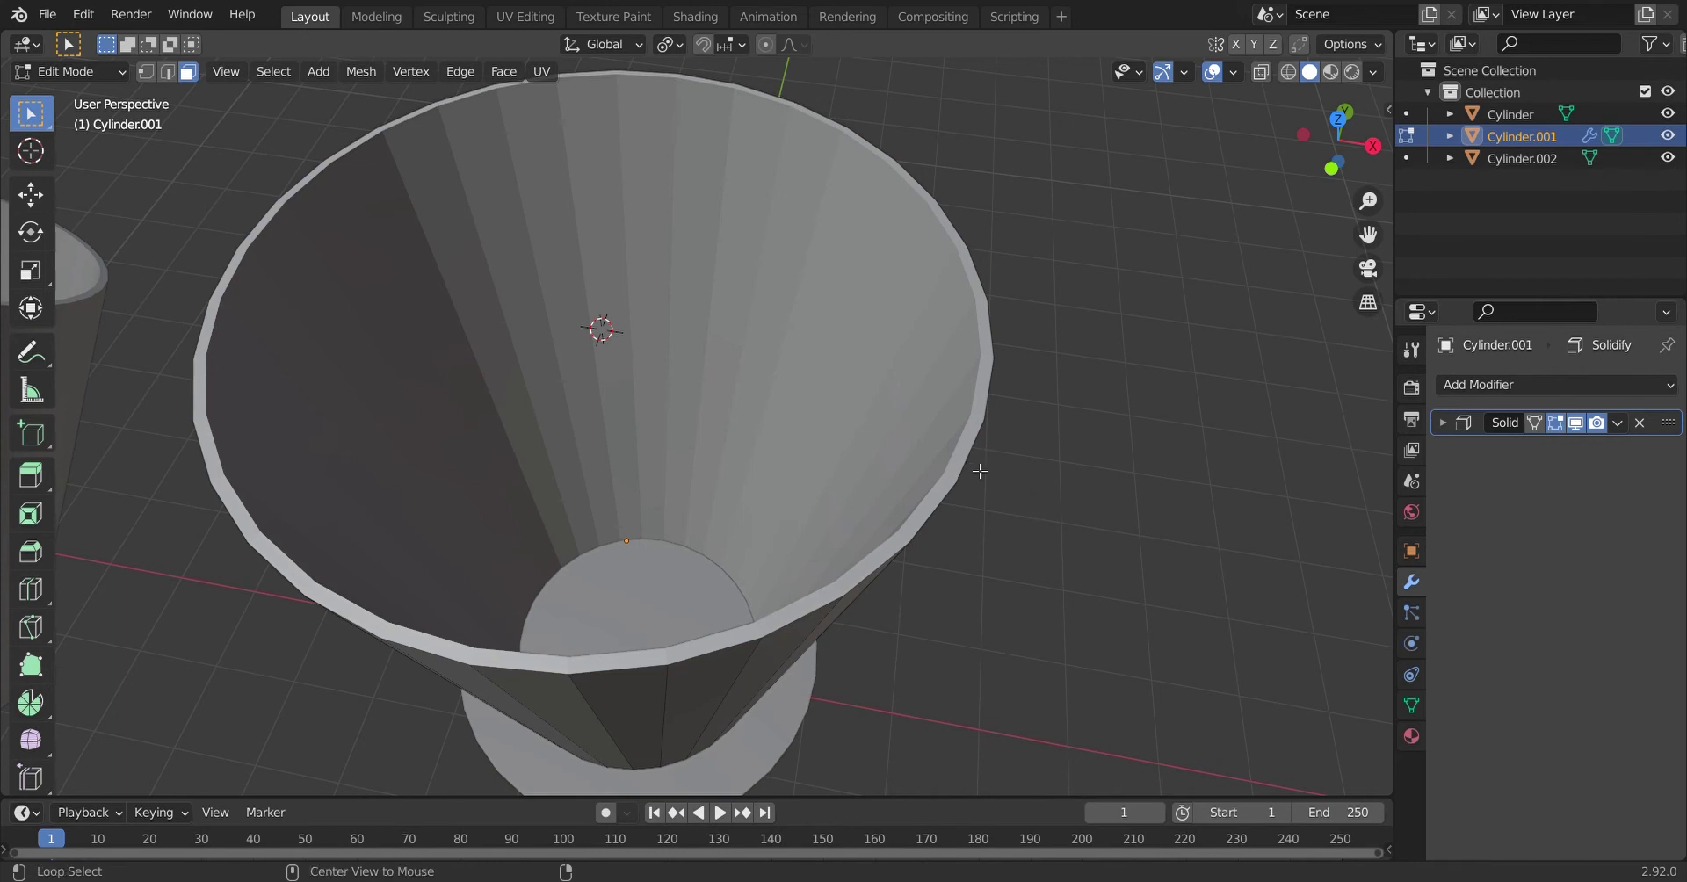
{"action": "scroll", "coordinate": [1029, 524], "scroll_direction": "up", "scroll_amount": 3}
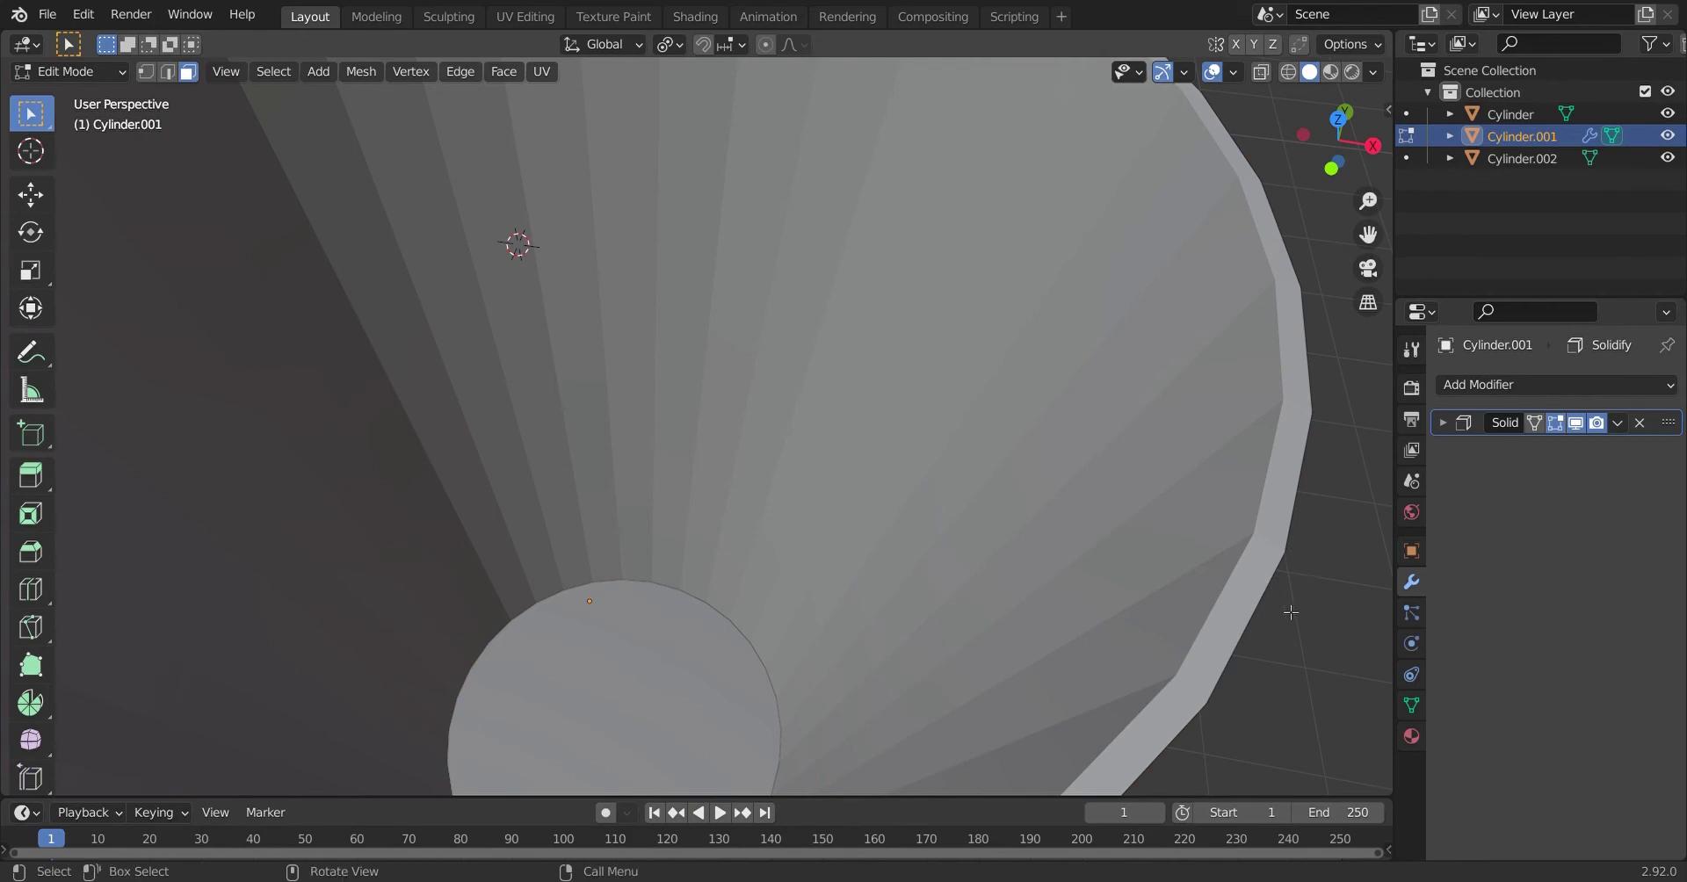
{"action": "middle_click_drag", "start_coordinate": [1265, 638], "coordinate": [1212, 603]}
{"action": "key", "text": "2"}
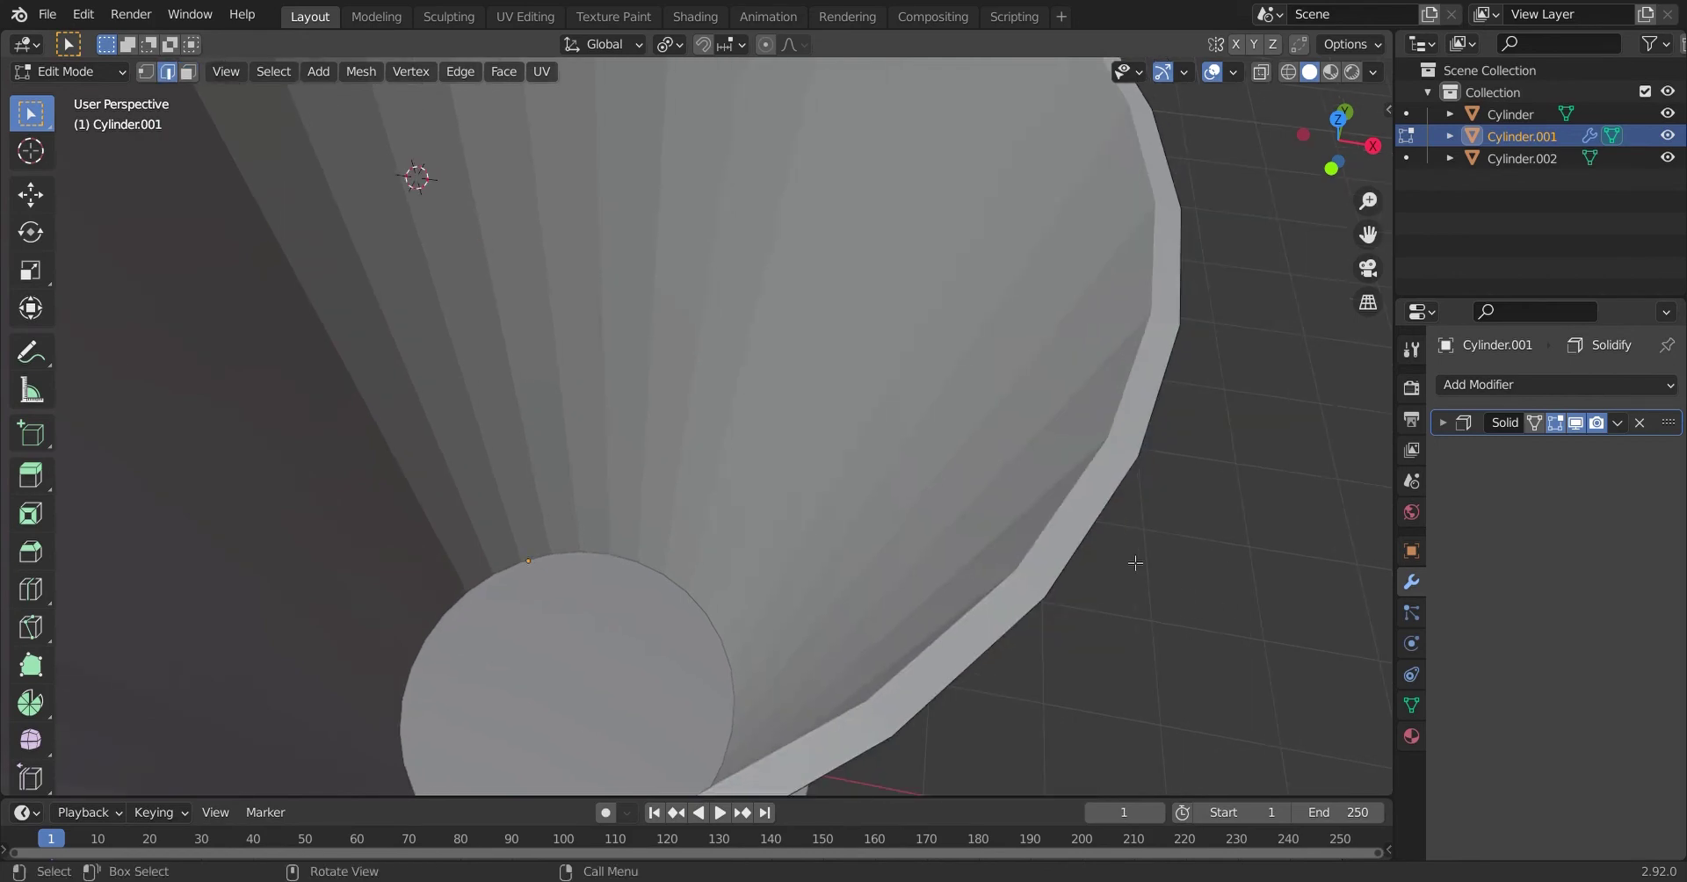
{"action": "left_click", "coordinate": [1091, 547], "text": "alt"}
{"action": "scroll", "coordinate": [1265, 696], "scroll_direction": "down", "scroll_amount": 3}
{"action": "middle_click_drag", "start_coordinate": [1266, 696], "coordinate": [1208, 597]}
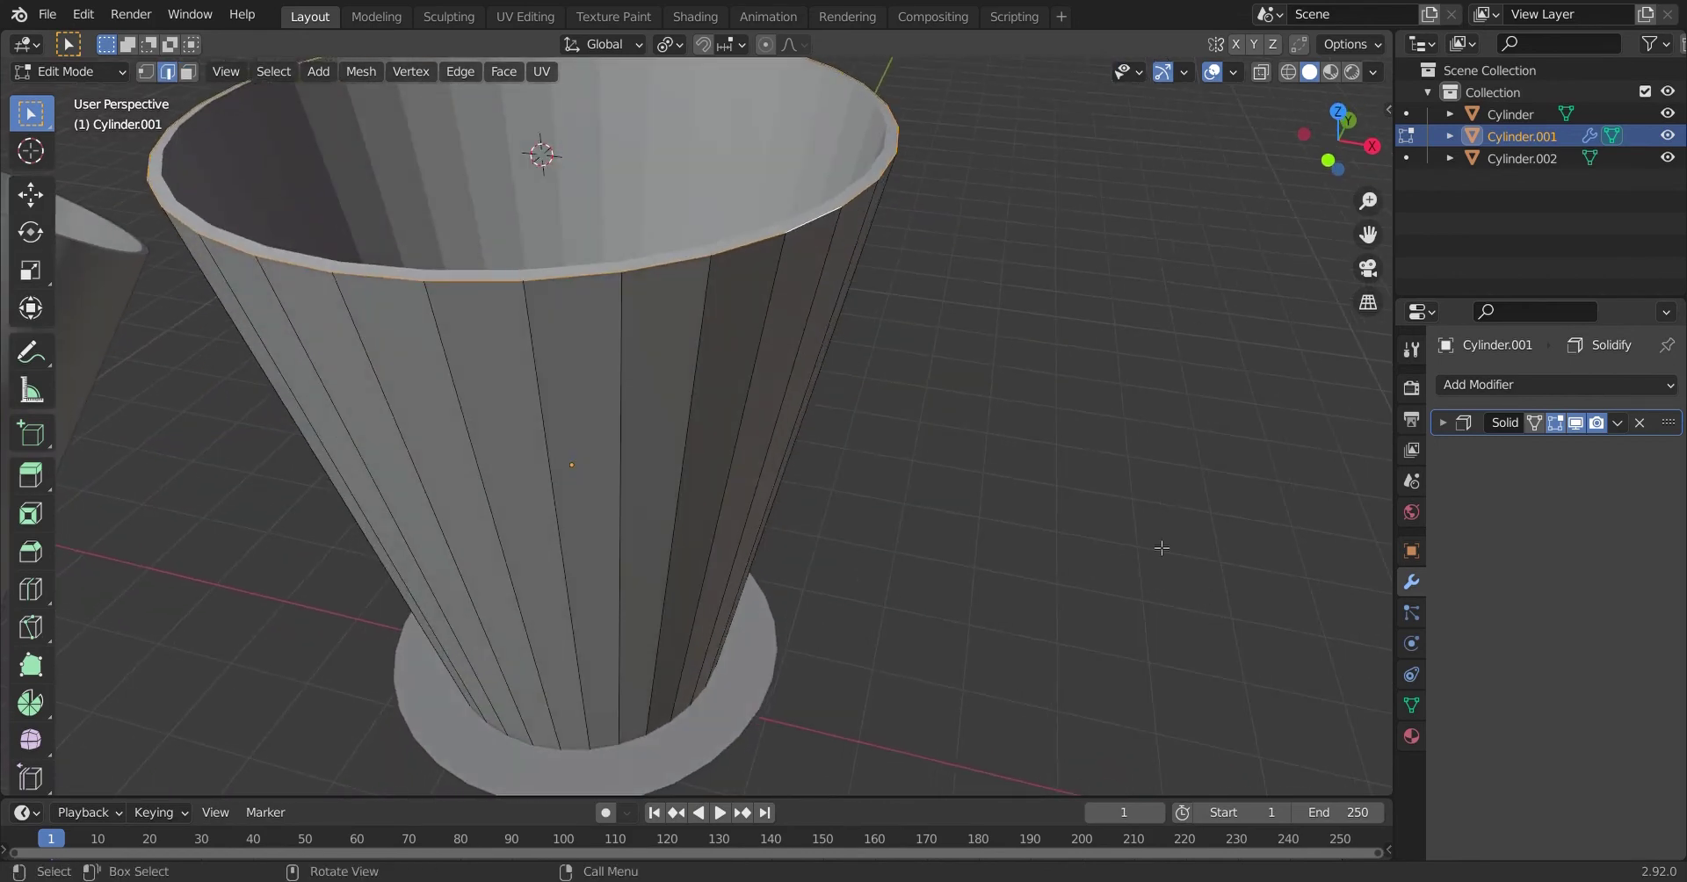
Step: Lower the selected top rim loop along the Z axis to shorten the tapered cylinder
{"action": "key", "text": "g"}
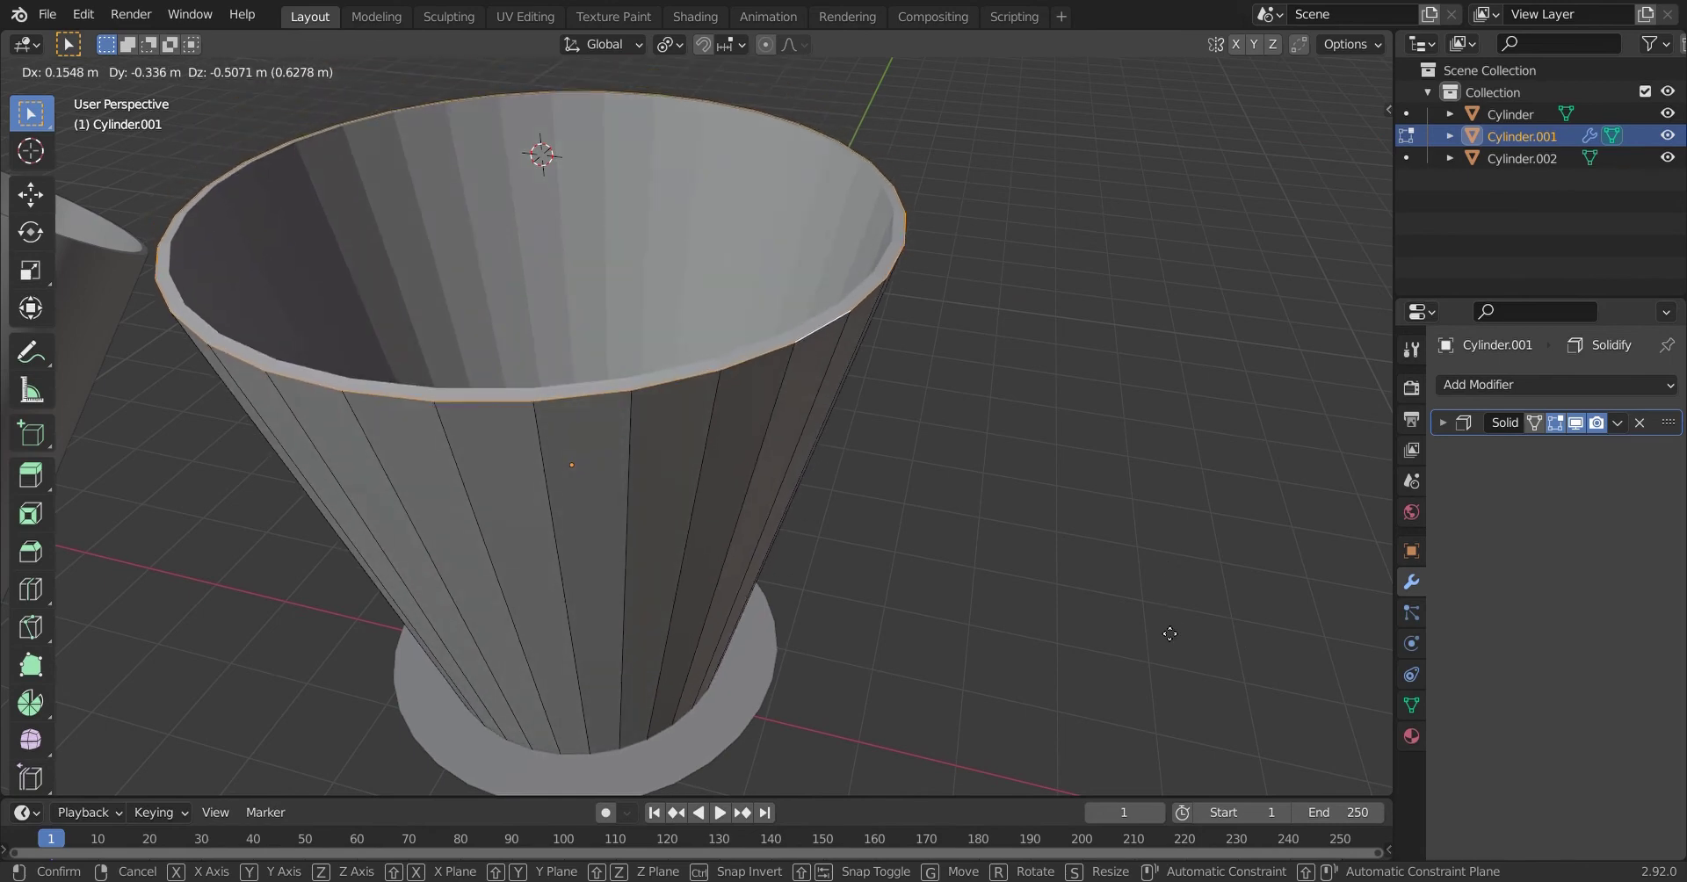
{"action": "key", "text": "z"}
{"action": "left_click", "coordinate": [1142, 615]}
{"action": "scroll", "coordinate": [1142, 615], "scroll_direction": "down", "scroll_amount": 3}
{"action": "middle_click_drag", "start_coordinate": [1142, 615], "coordinate": [1113, 597]}
{"action": "key", "text": "g"}
{"action": "key", "text": "z"}
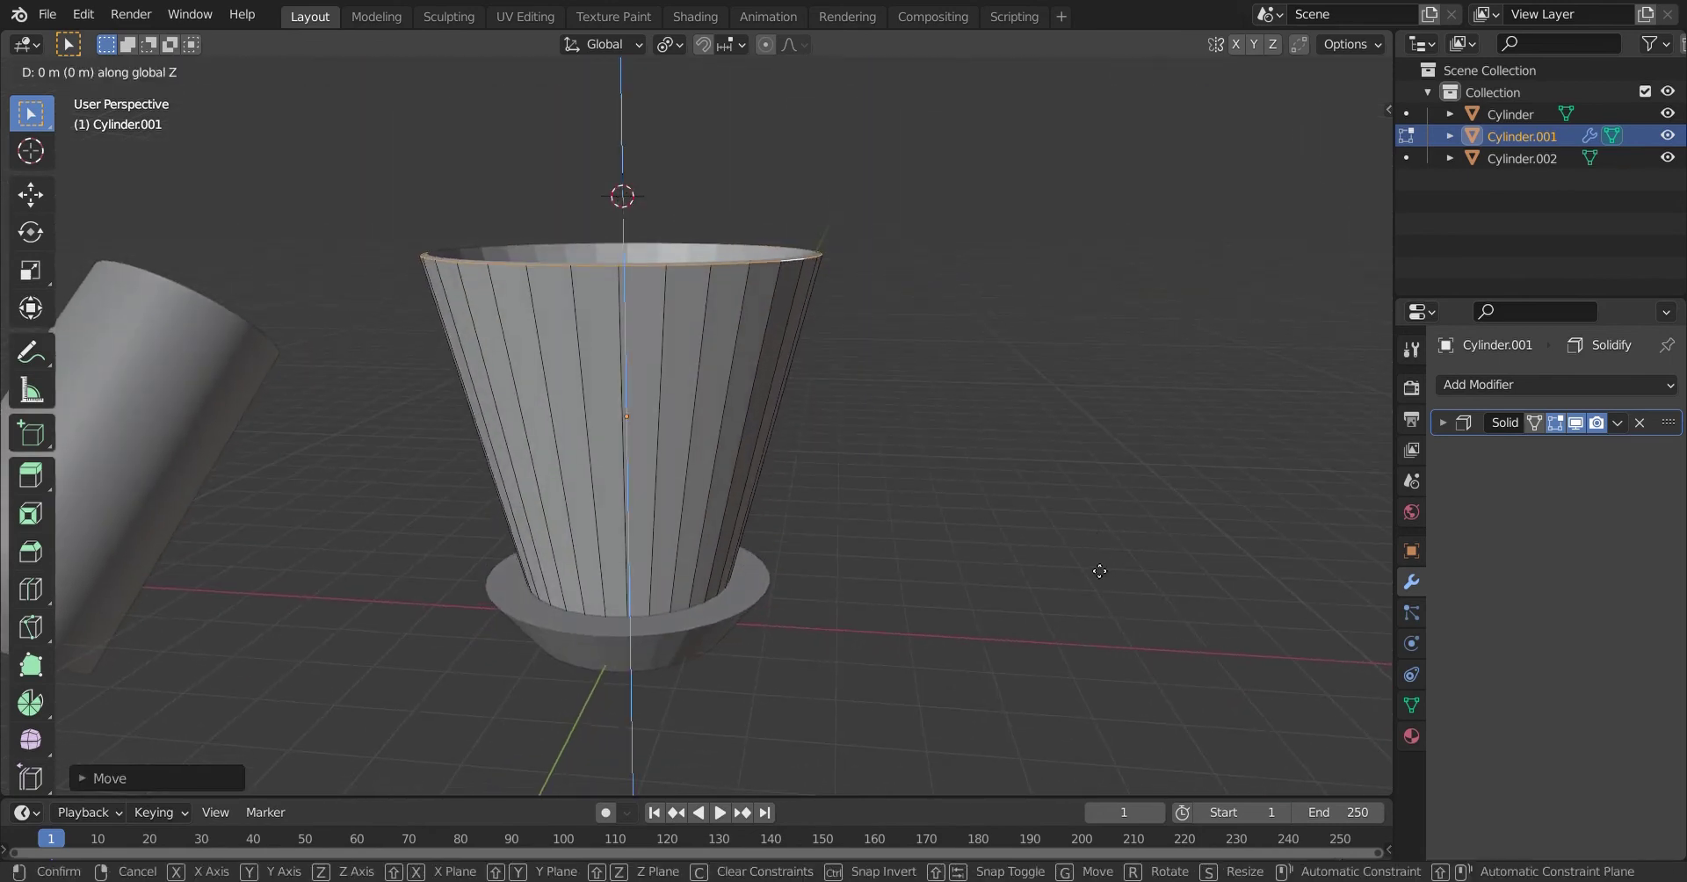
{"action": "left_click", "coordinate": [1101, 613]}
Step: Scale the tapered cylinder's top rim loop inward, raise it slightly along Z, and return to Object Mode
{"action": "key", "text": "s"}
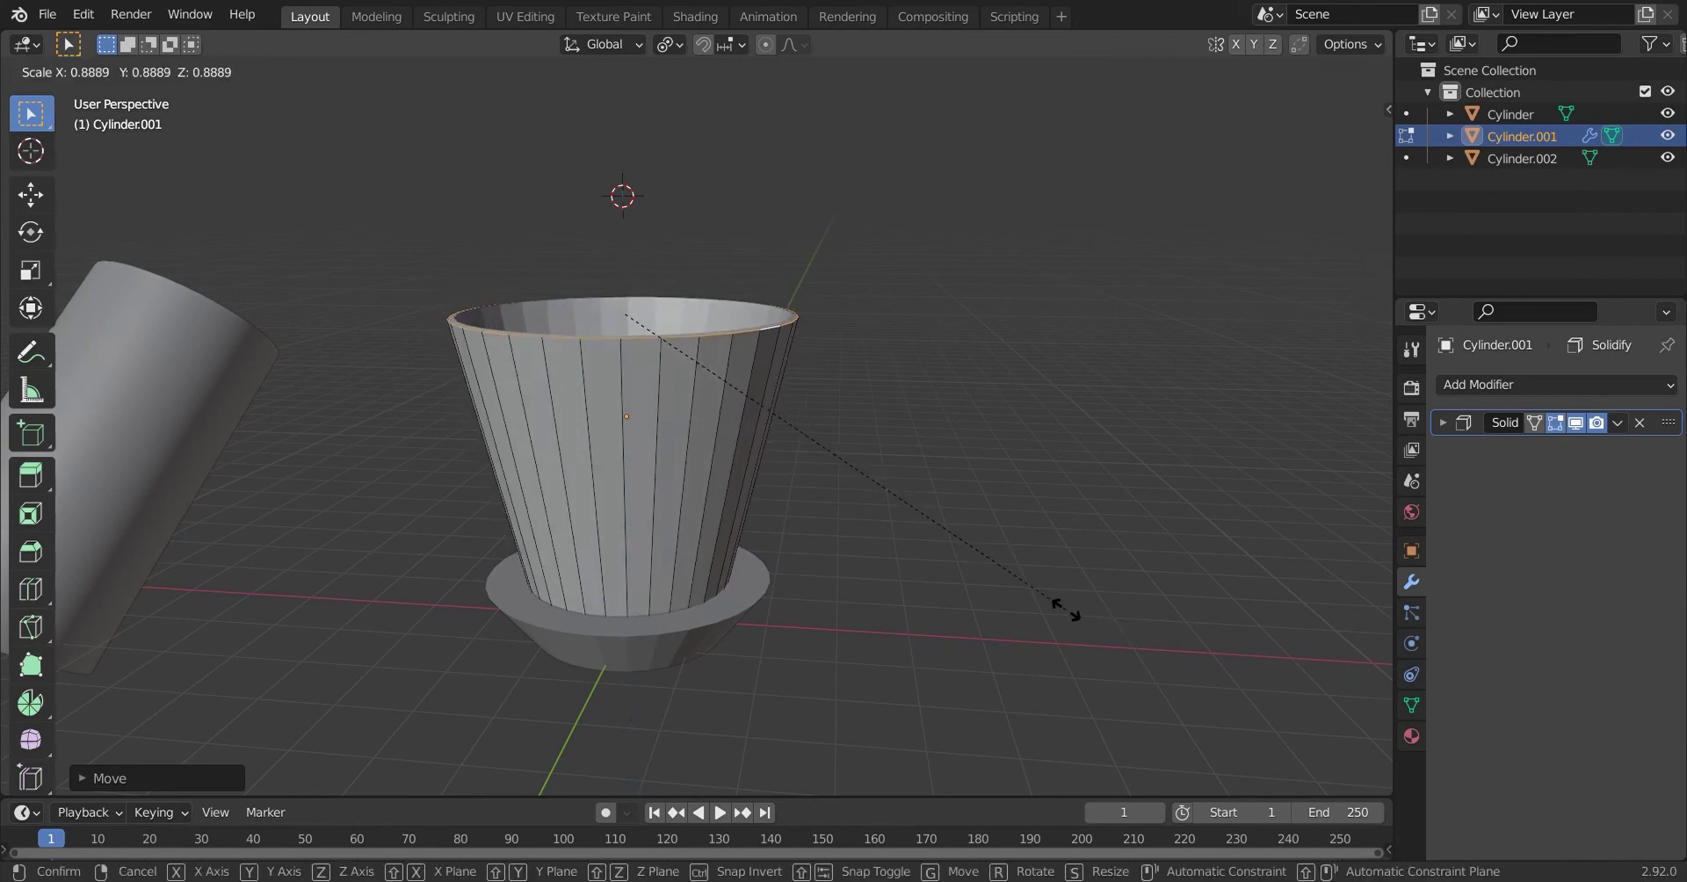
{"action": "left_click", "coordinate": [1050, 604]}
{"action": "key", "text": "g"}
{"action": "key", "text": "z"}
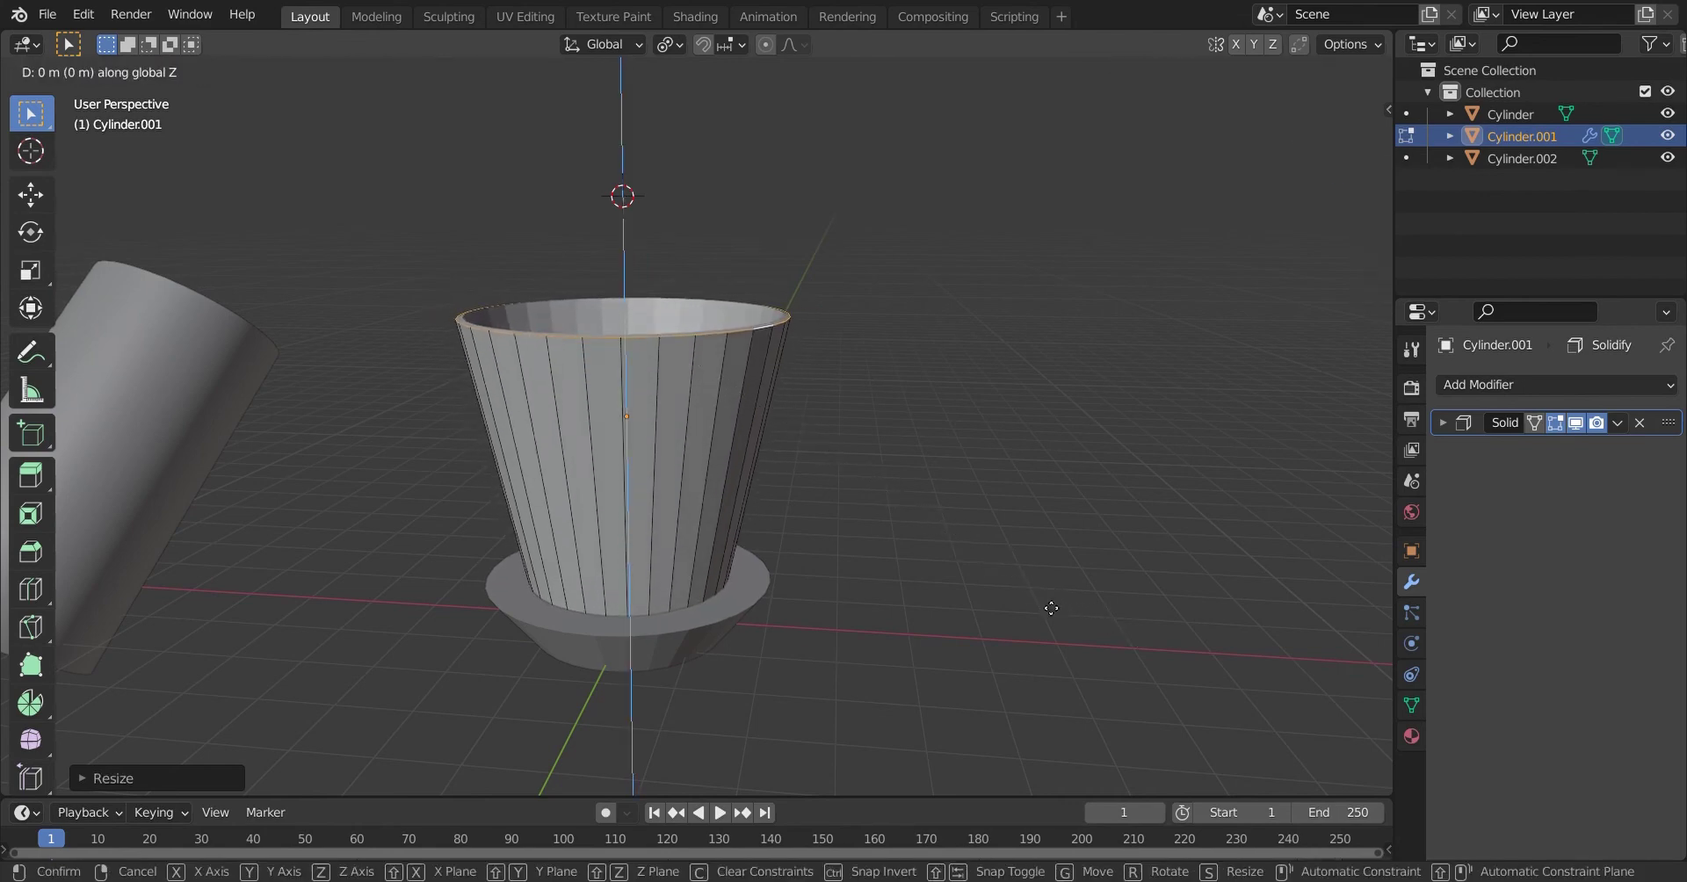
{"action": "left_click", "coordinate": [1030, 548]}
{"action": "middle_click_drag", "start_coordinate": [1030, 548], "coordinate": [934, 557]}
{"action": "key", "text": "Tab"}
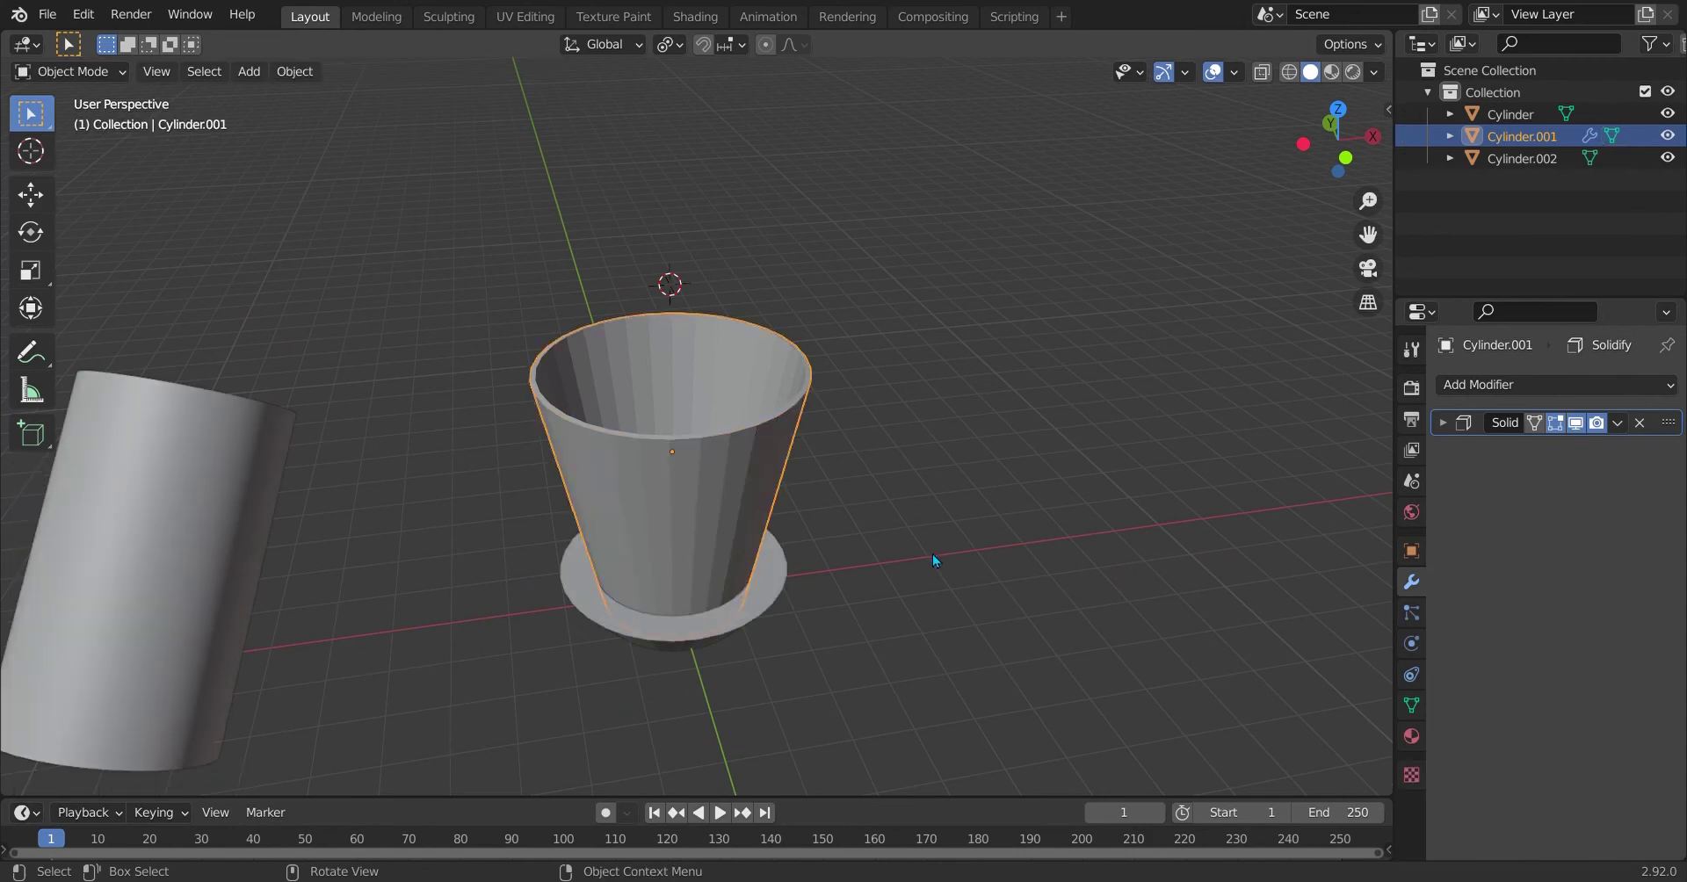
Step: Apply smooth shading to the tapered cylinder
{"action": "left_click", "coordinate": [931, 554]}
{"action": "left_click", "coordinate": [736, 494]}
{"action": "middle_click_drag", "start_coordinate": [736, 493], "coordinate": [868, 578]}
{"action": "right_click", "coordinate": [680, 457]}
{"action": "left_click", "coordinate": [680, 457]}
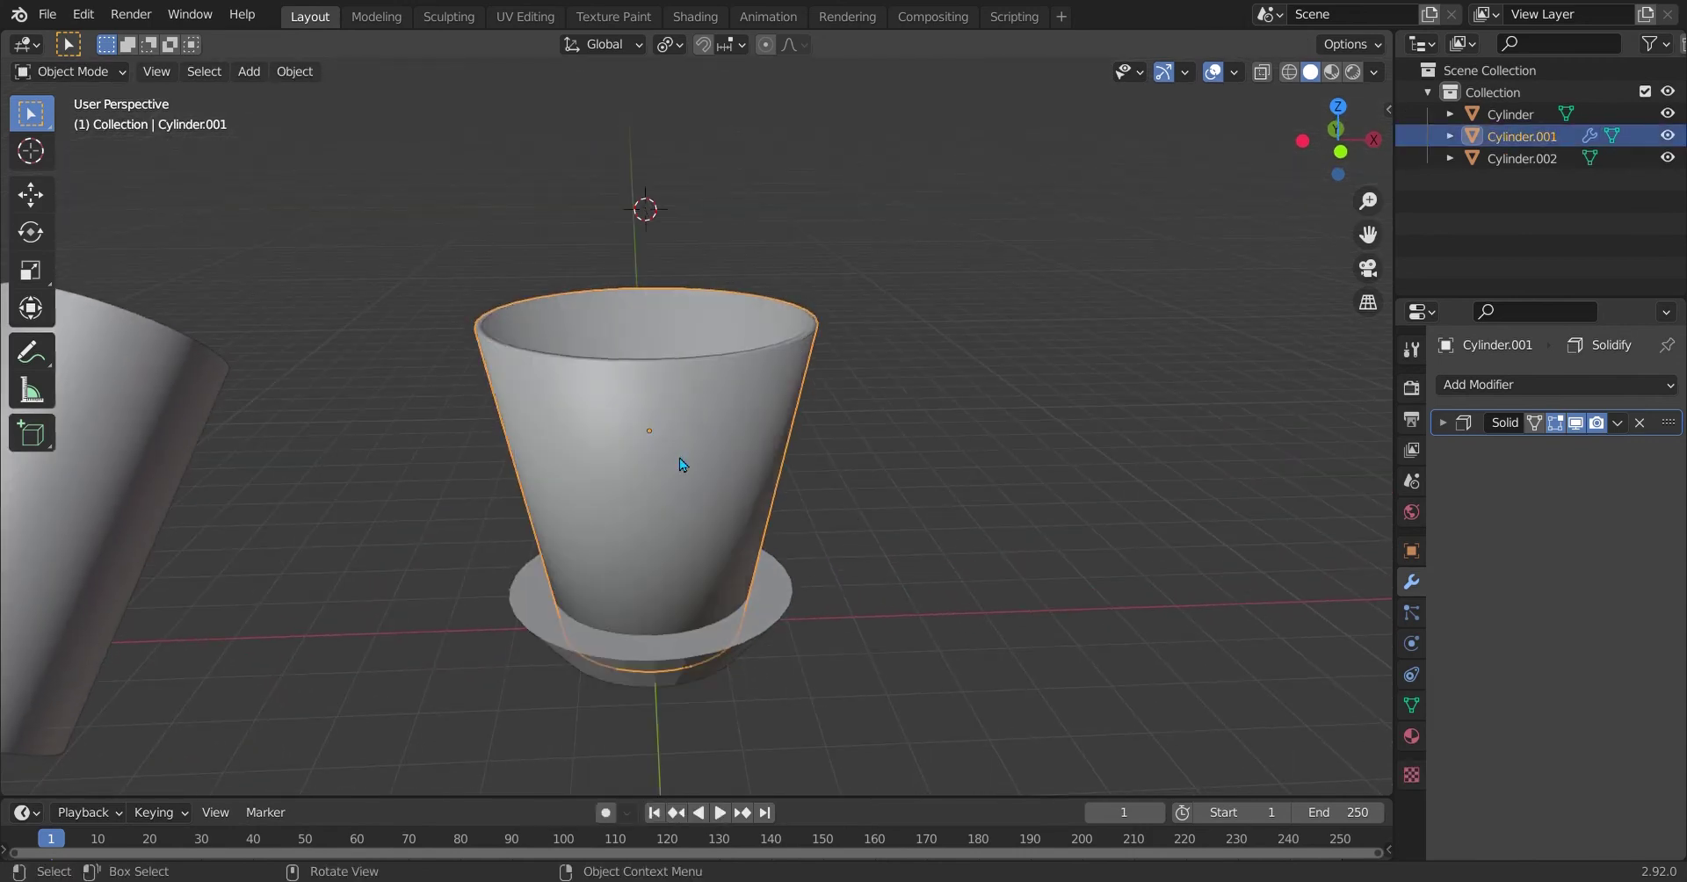
{"action": "middle_click_drag", "start_coordinate": [916, 452], "coordinate": [983, 619]}
Step: Enable Auto Smooth in the tapered cylinder's normals settings with an angle of 60°
{"action": "left_click", "coordinate": [1410, 705]}
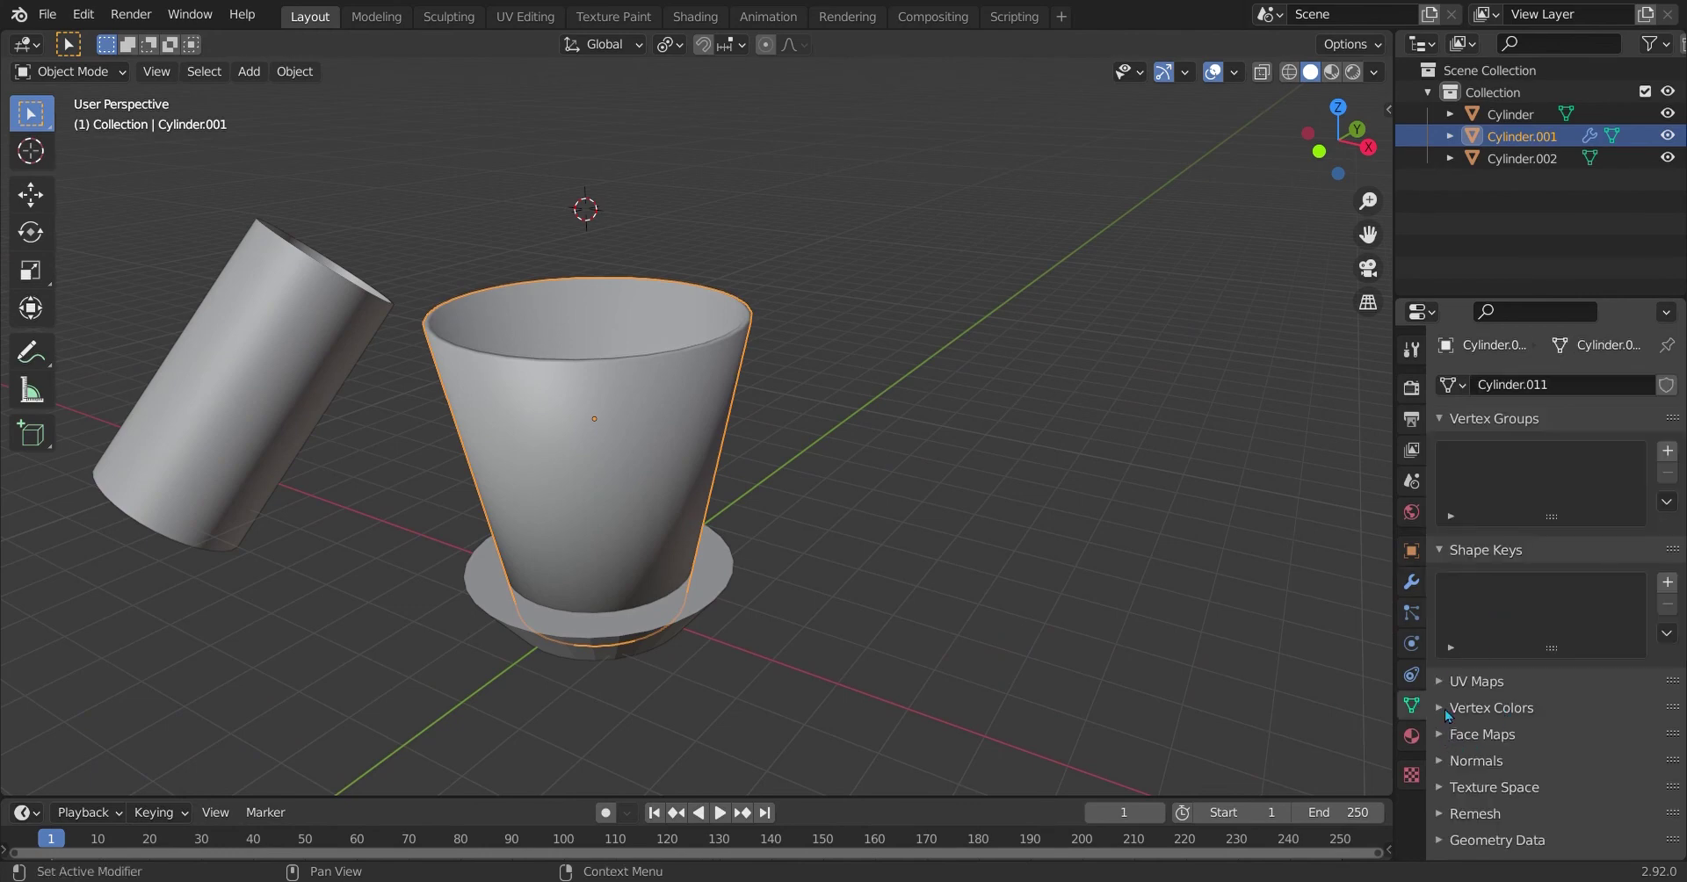
{"action": "left_click", "coordinate": [1445, 760]}
{"action": "left_click", "coordinate": [1536, 793]}
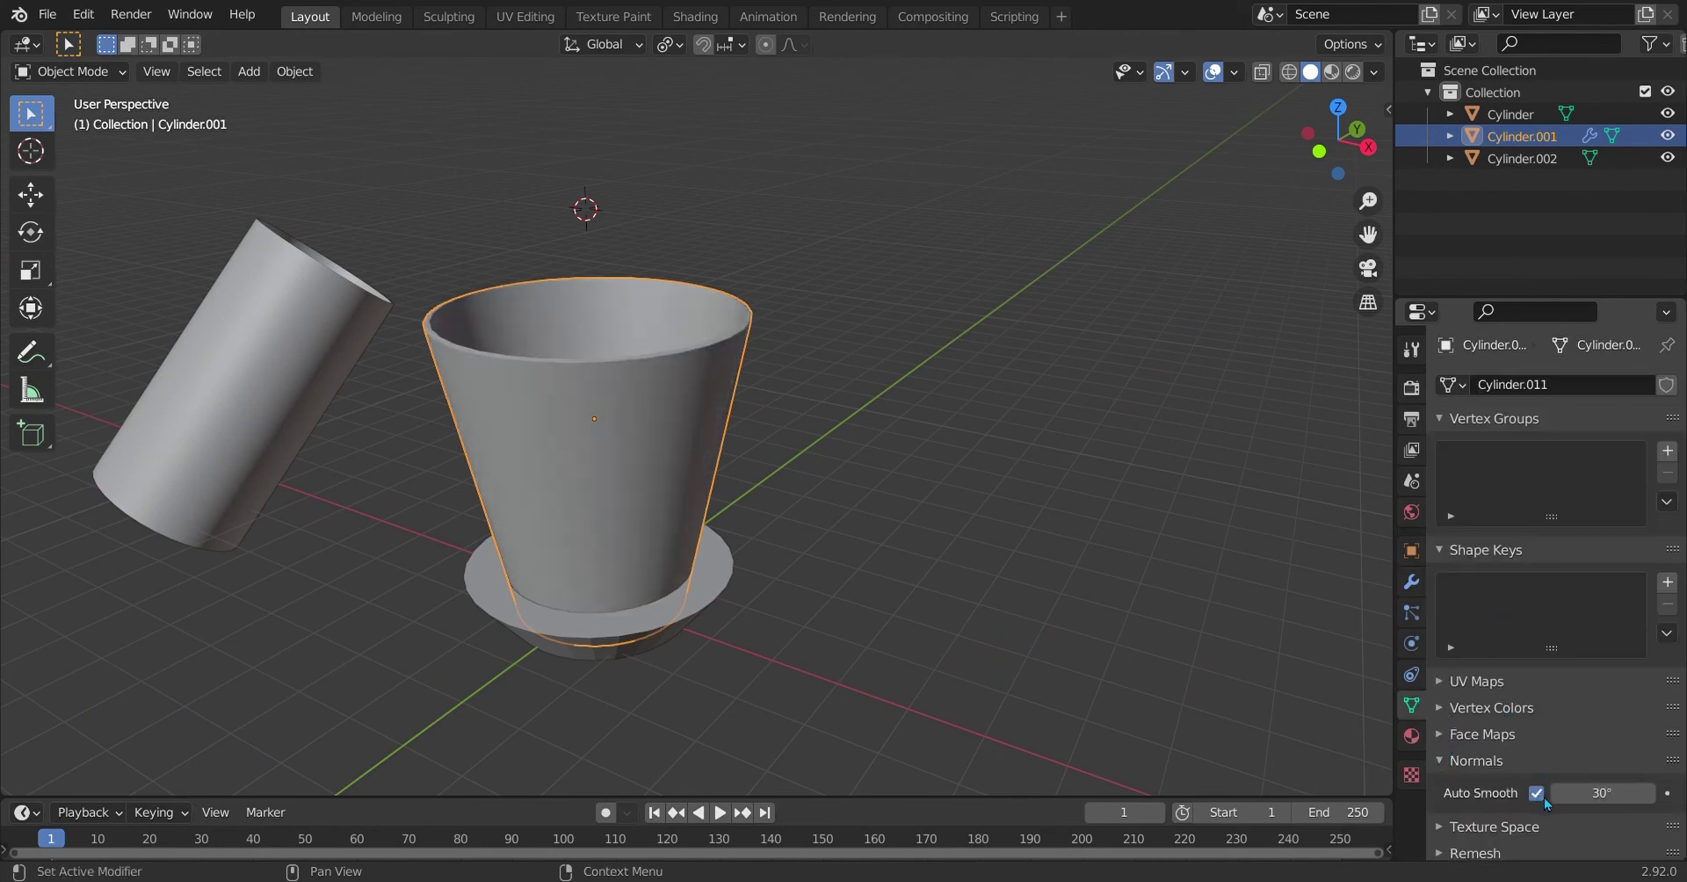
{"action": "left_click_drag", "start_coordinate": [1581, 793], "coordinate": [1608, 793]}
{"action": "left_click", "coordinate": [1600, 793]}
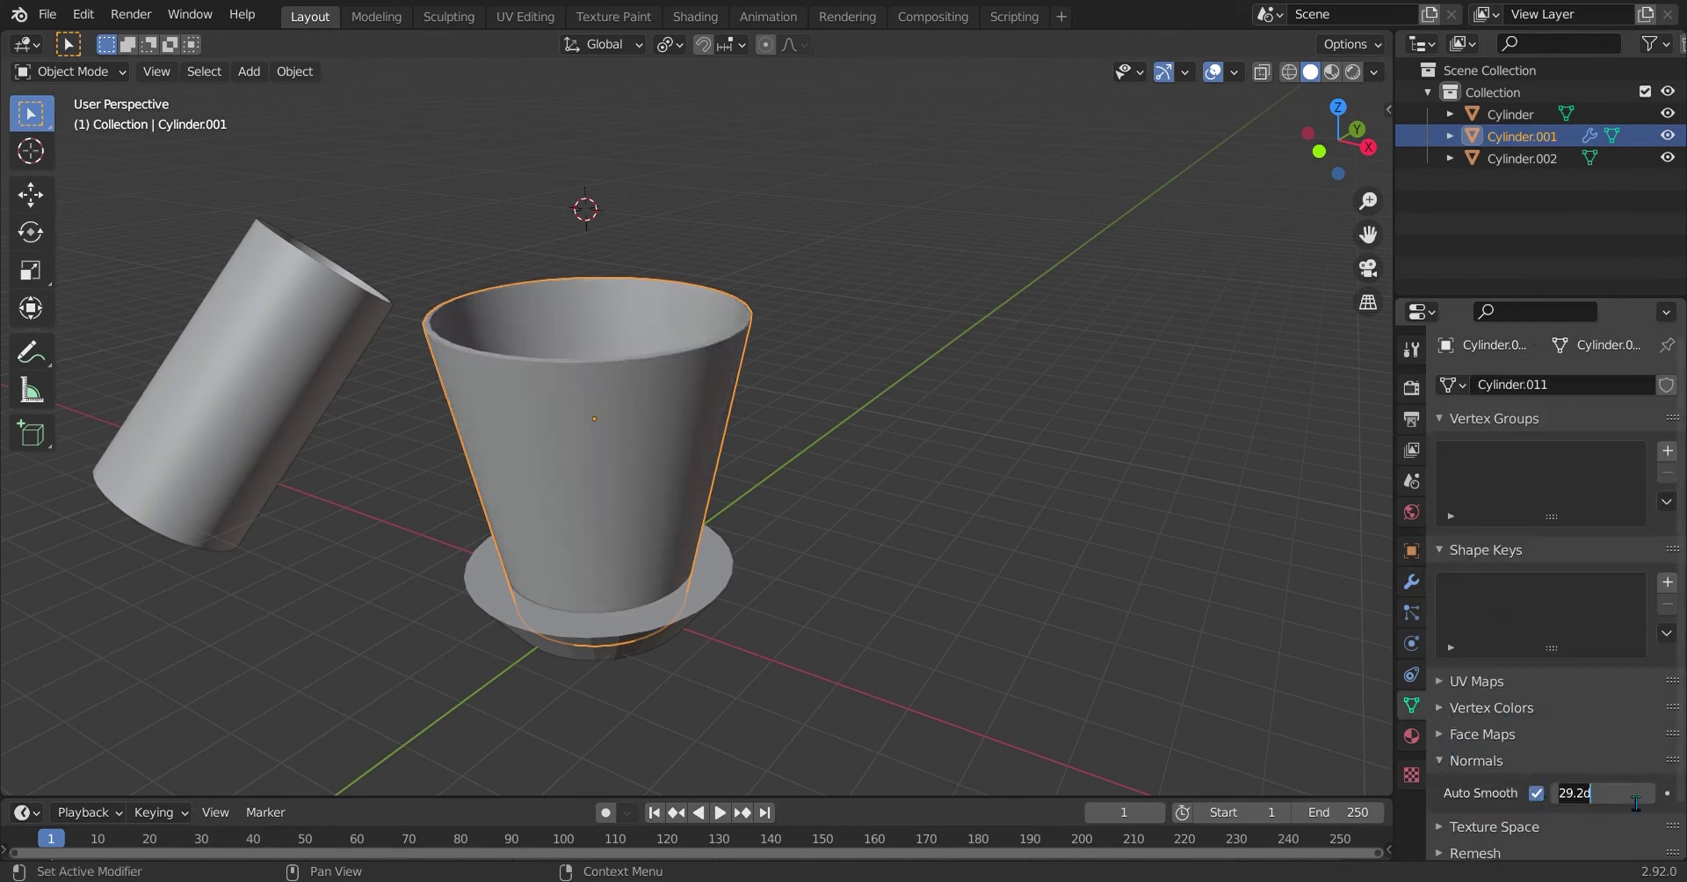
{"action": "type", "text": "60"}
{"action": "left_click", "coordinate": [1440, 762]}
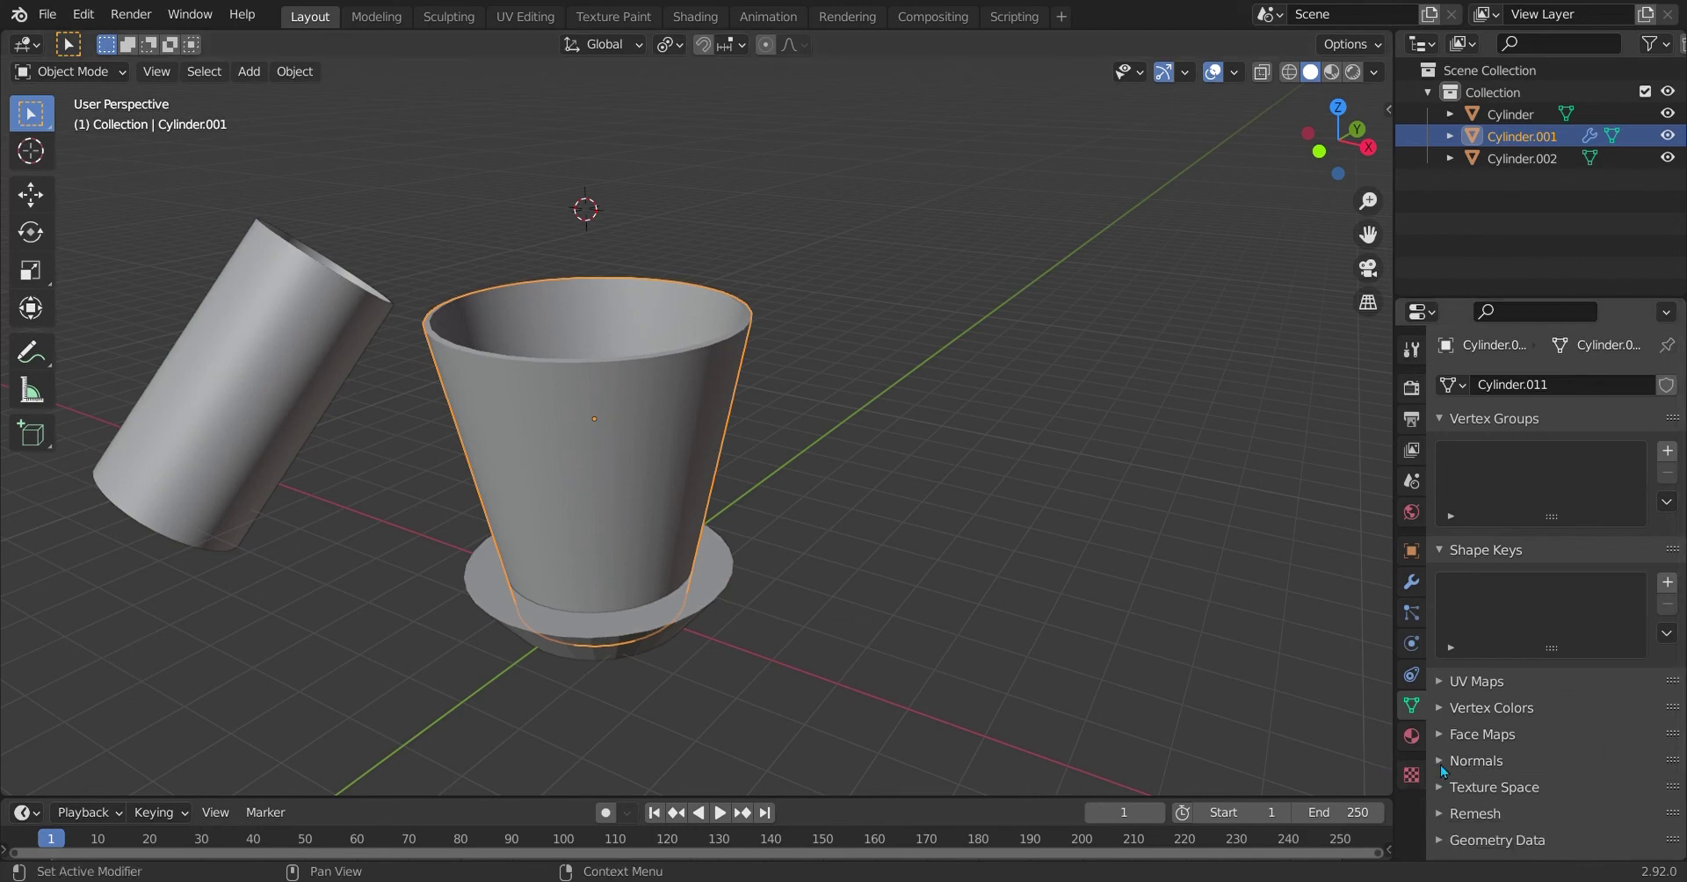
Step: Select the flared collar under the cup and apply smooth shading to it
{"action": "middle_click_drag", "start_coordinate": [966, 580], "coordinate": [523, 596]}
{"action": "left_click", "coordinate": [648, 570]}
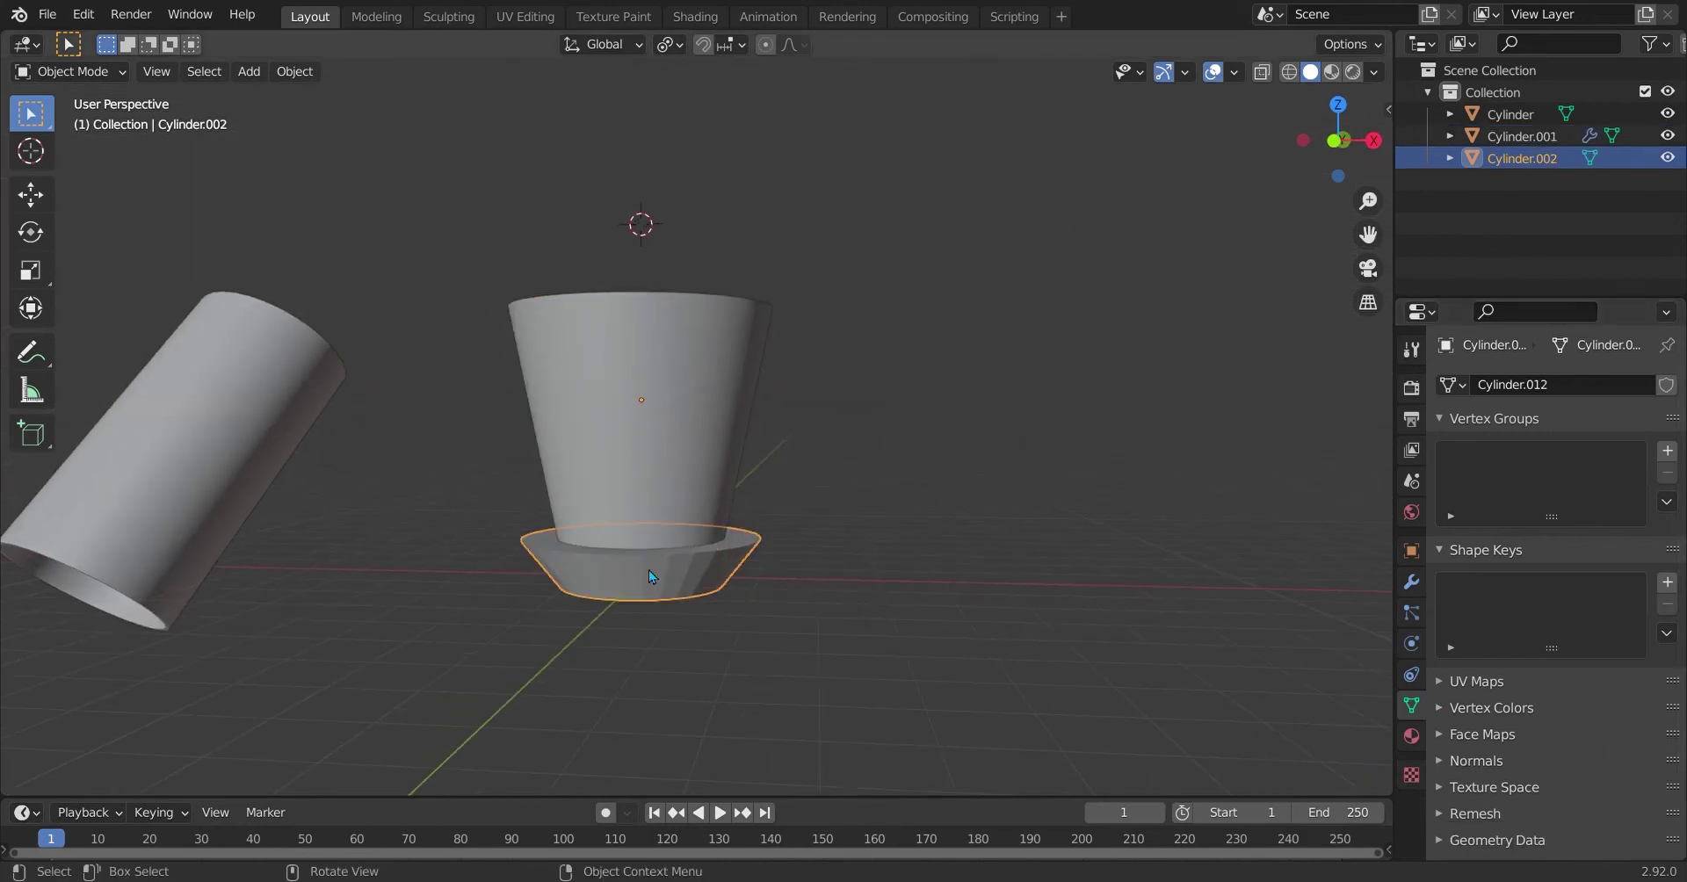
{"action": "right_click", "coordinate": [650, 571]}
{"action": "left_click", "coordinate": [608, 502]}
{"action": "middle_click_drag", "start_coordinate": [794, 601], "coordinate": [814, 624]}
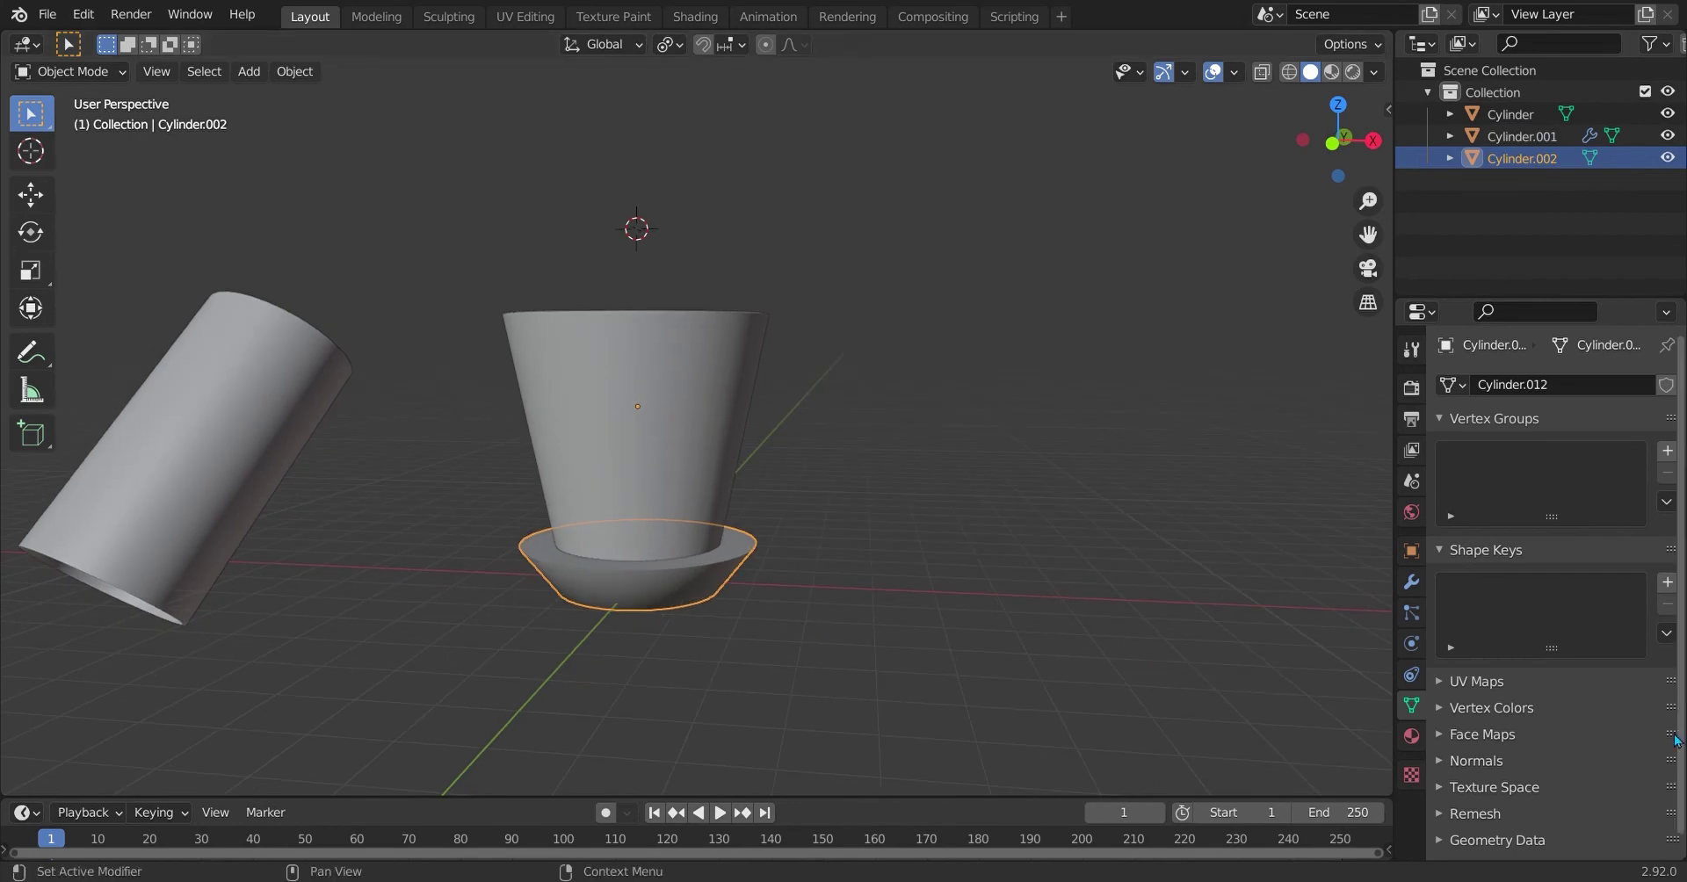
Step: Enable Auto Smooth in the flared collar's normals settings
{"action": "left_click", "coordinate": [1451, 761]}
{"action": "left_click", "coordinate": [1530, 788]}
{"action": "left_click", "coordinate": [1458, 761]}
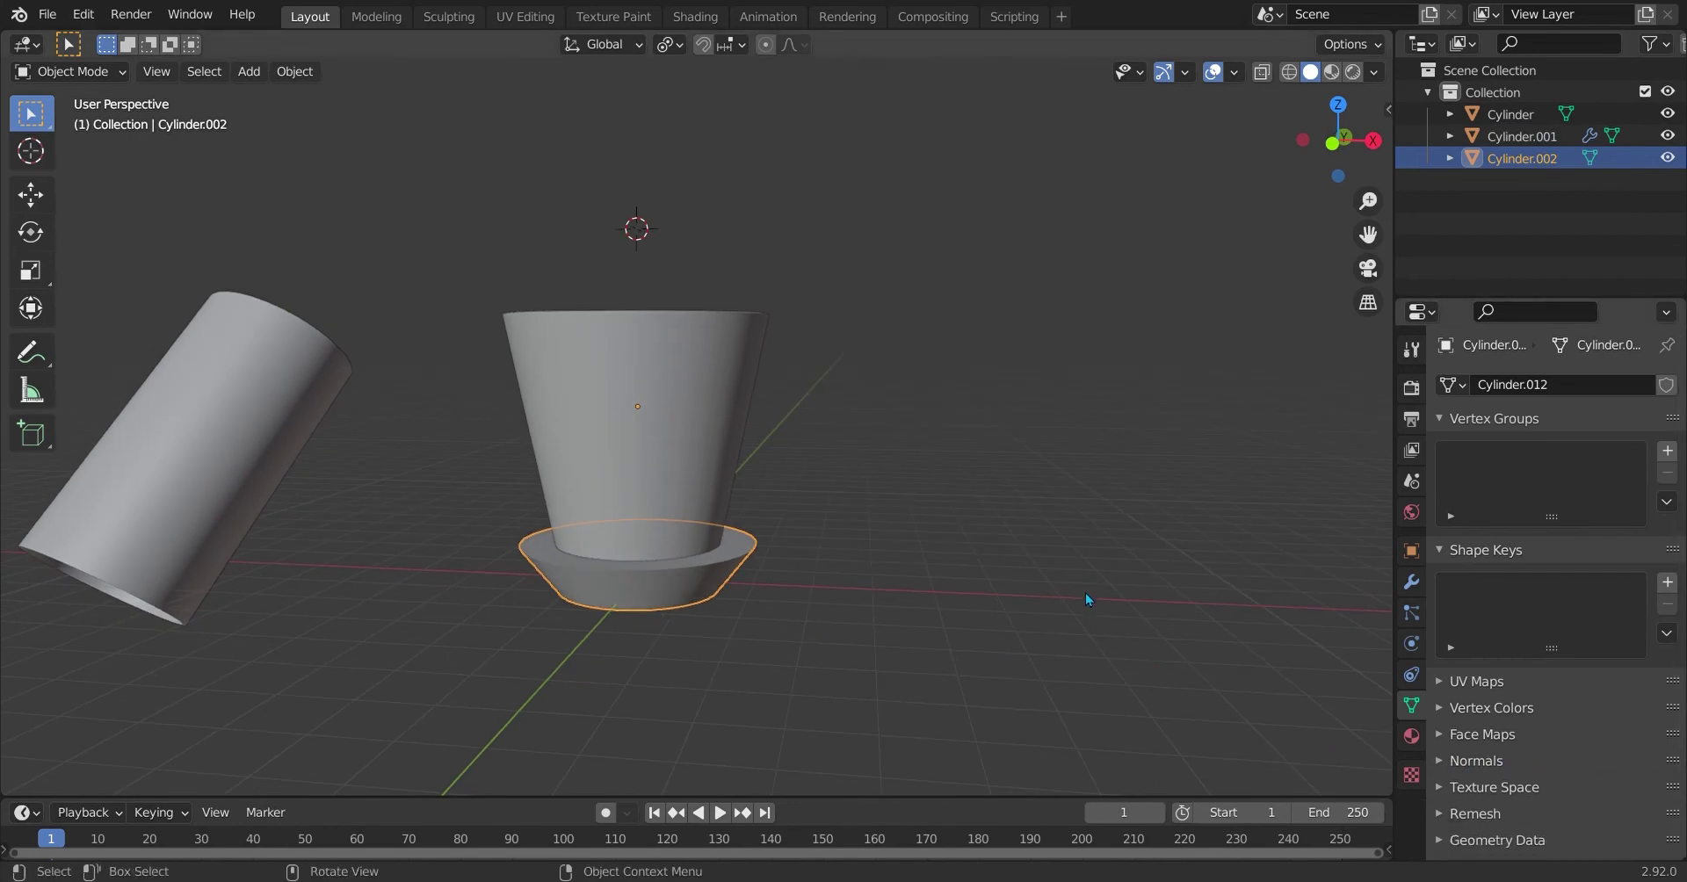
Step: Select the tapered cylinder and assign the existing Material.001 to it
{"action": "mouse_move", "coordinate": [1084, 592]}
{"action": "middle_mouse_down"}
{"action": "mouse_move", "coordinate": [1093, 673]}
{"action": "mouse_move", "coordinate": [788, 621]}
{"action": "mouse_move", "coordinate": [887, 667]}
{"action": "middle_mouse_up"}
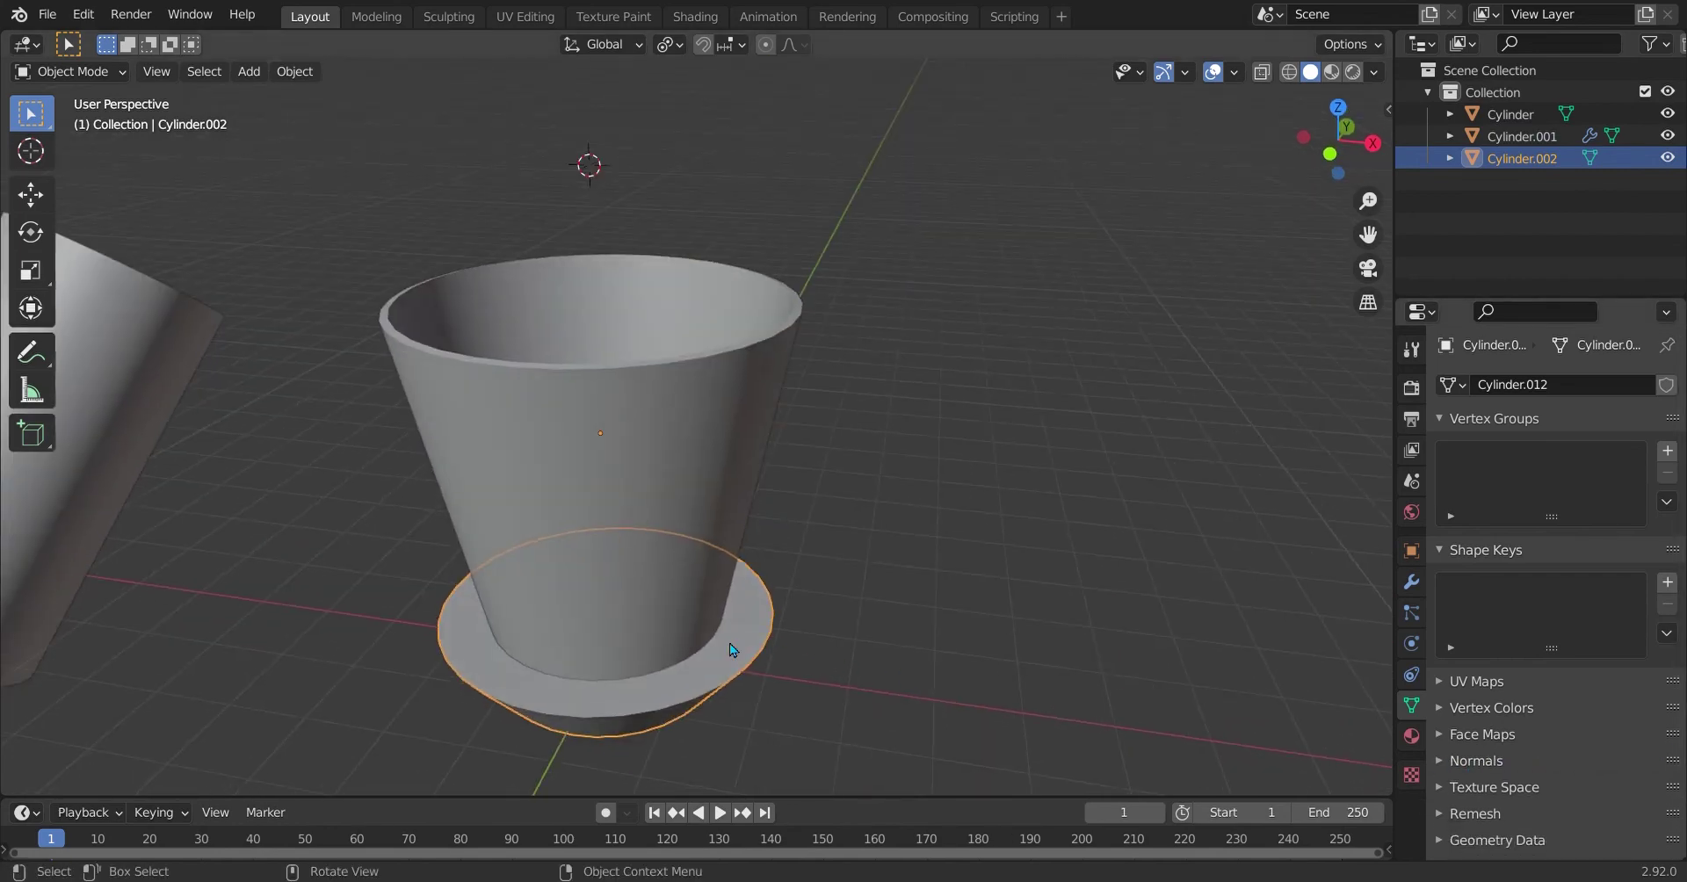
{"action": "middle_click_drag", "start_coordinate": [828, 500], "coordinate": [887, 618]}
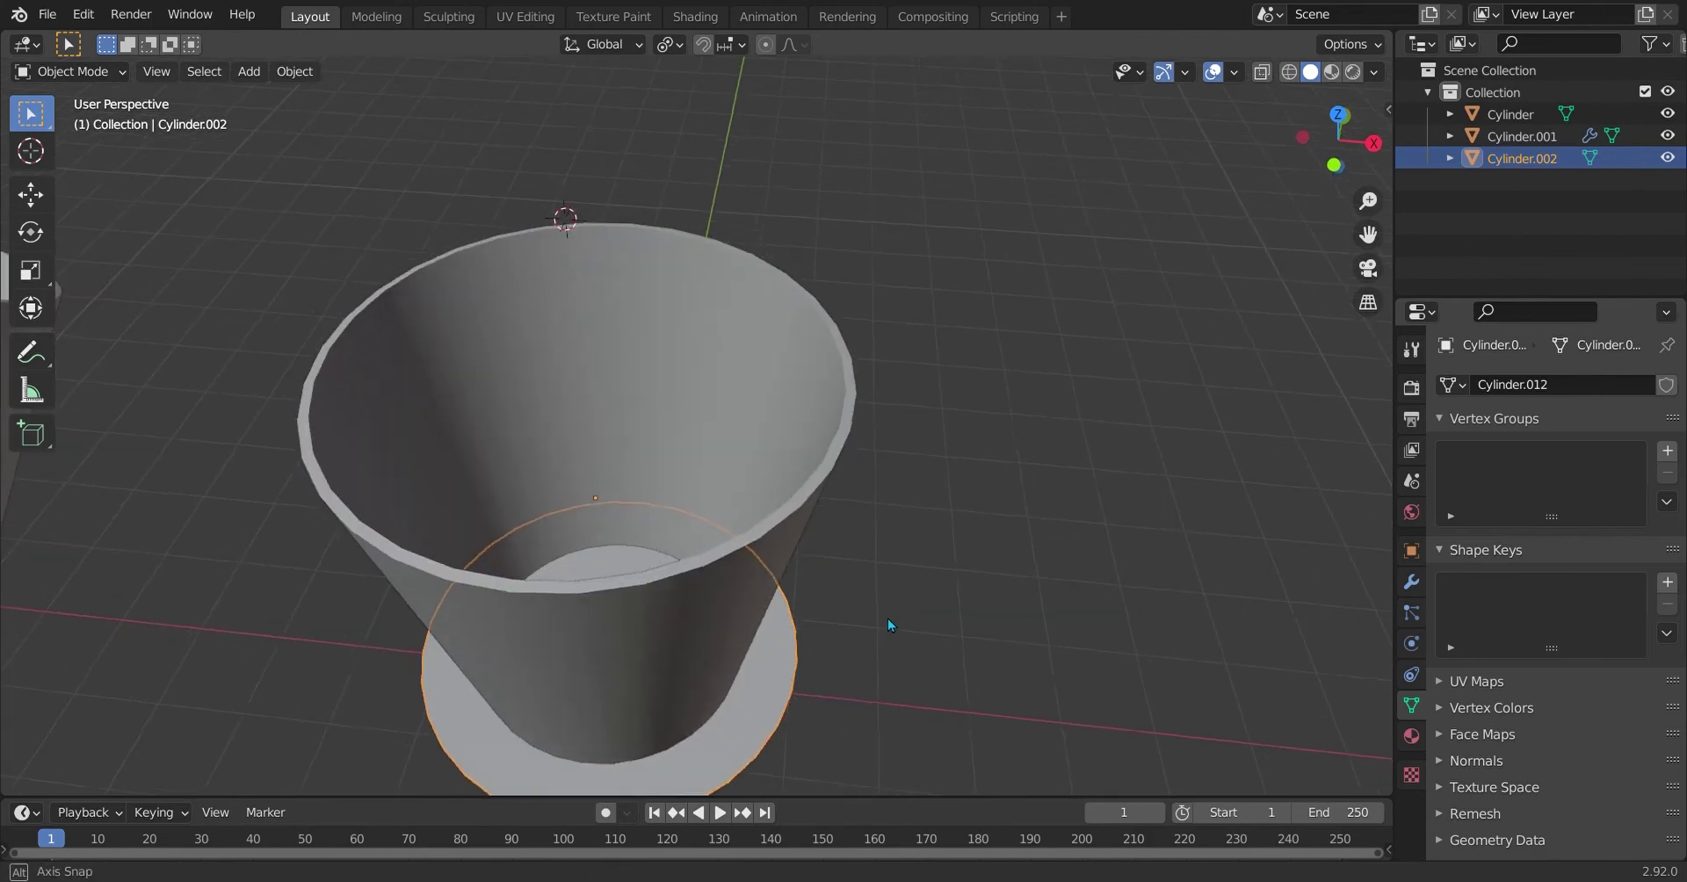
{"action": "left_click", "coordinate": [765, 588]}
{"action": "middle_click_drag", "start_coordinate": [903, 673], "coordinate": [796, 112]}
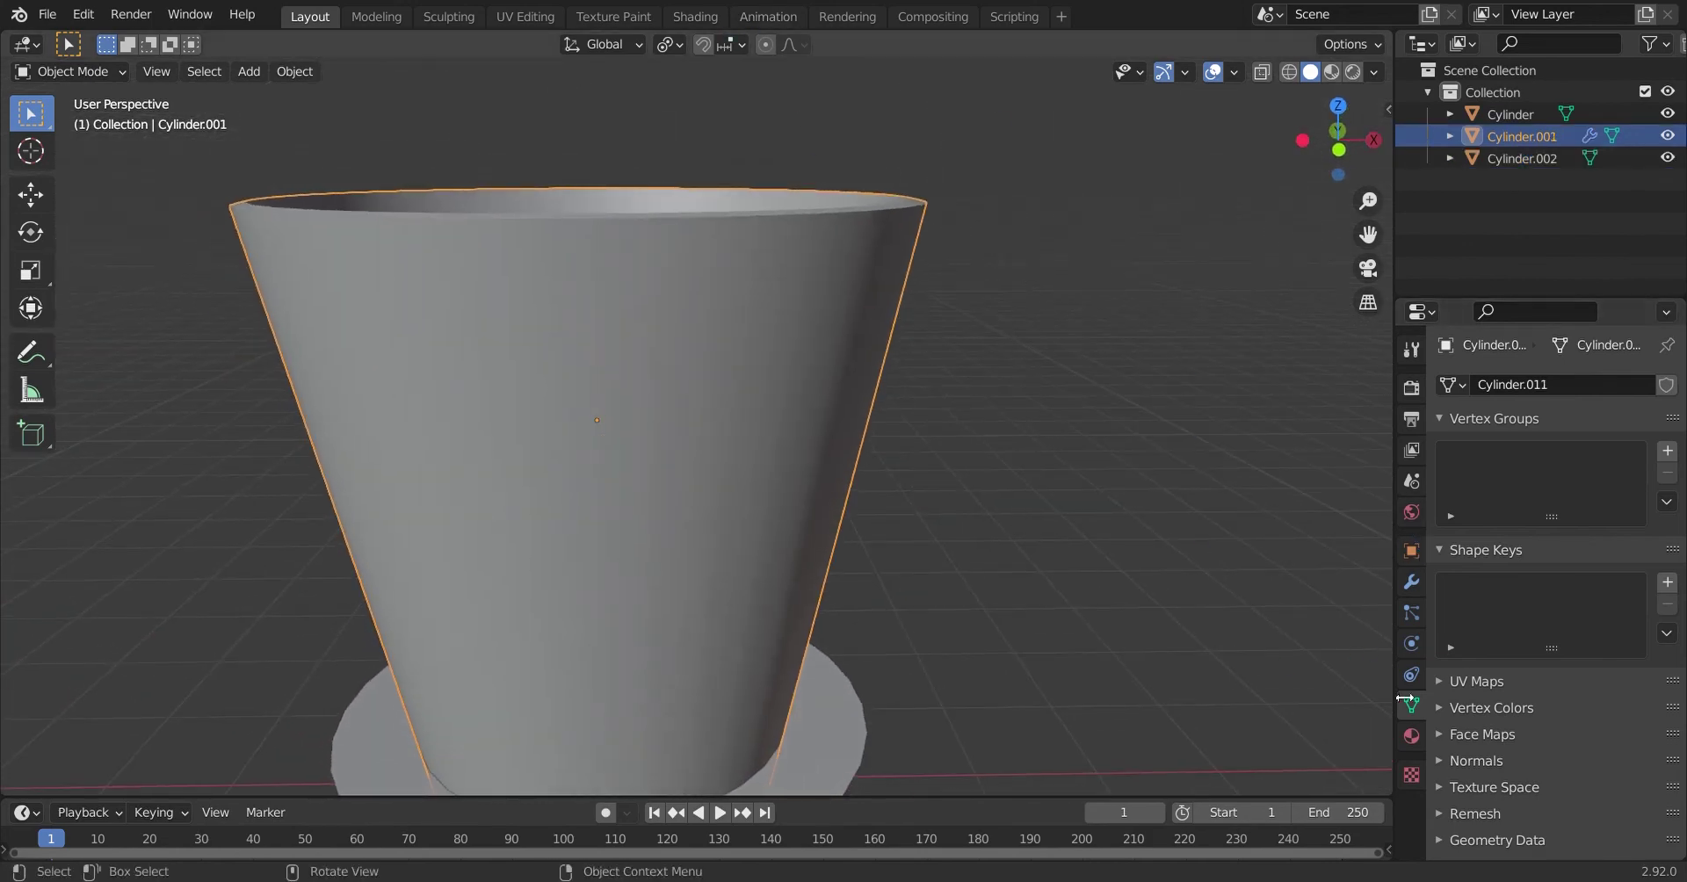
{"action": "left_click", "coordinate": [1411, 735]}
{"action": "left_click", "coordinate": [1452, 477]}
{"action": "left_click", "coordinate": [1346, 533]}
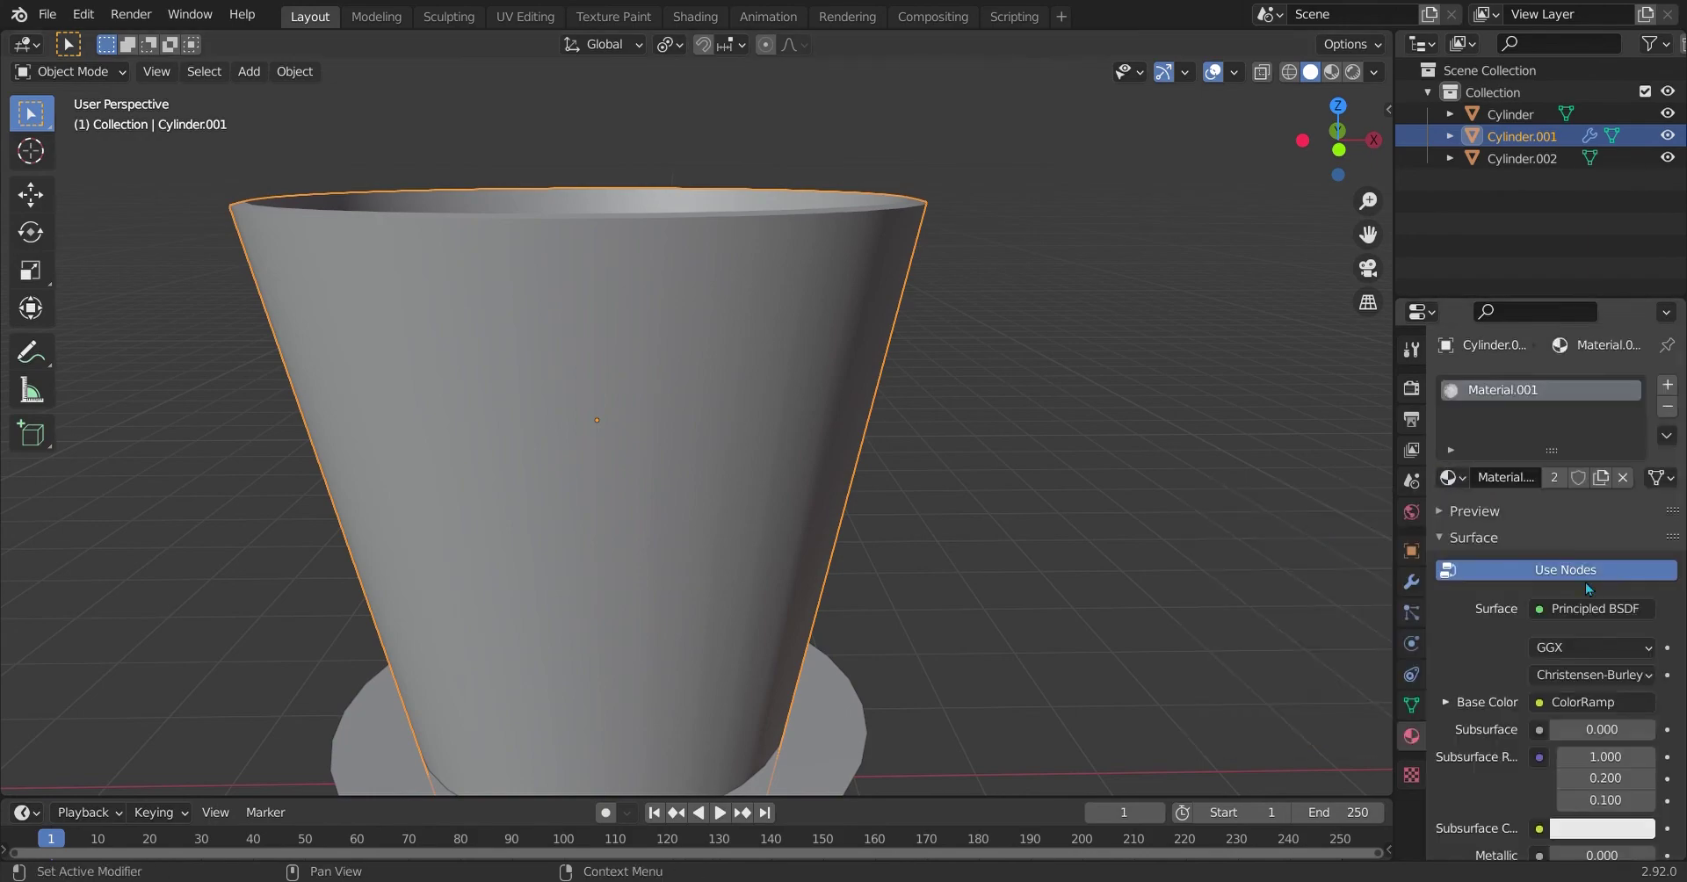
Step: Switch the viewport to Material Preview shading to show the materials on the cup
{"action": "scroll", "coordinate": [1186, 178], "scroll_direction": "down", "scroll_amount": 3}
{"action": "left_click", "coordinate": [1331, 71]}
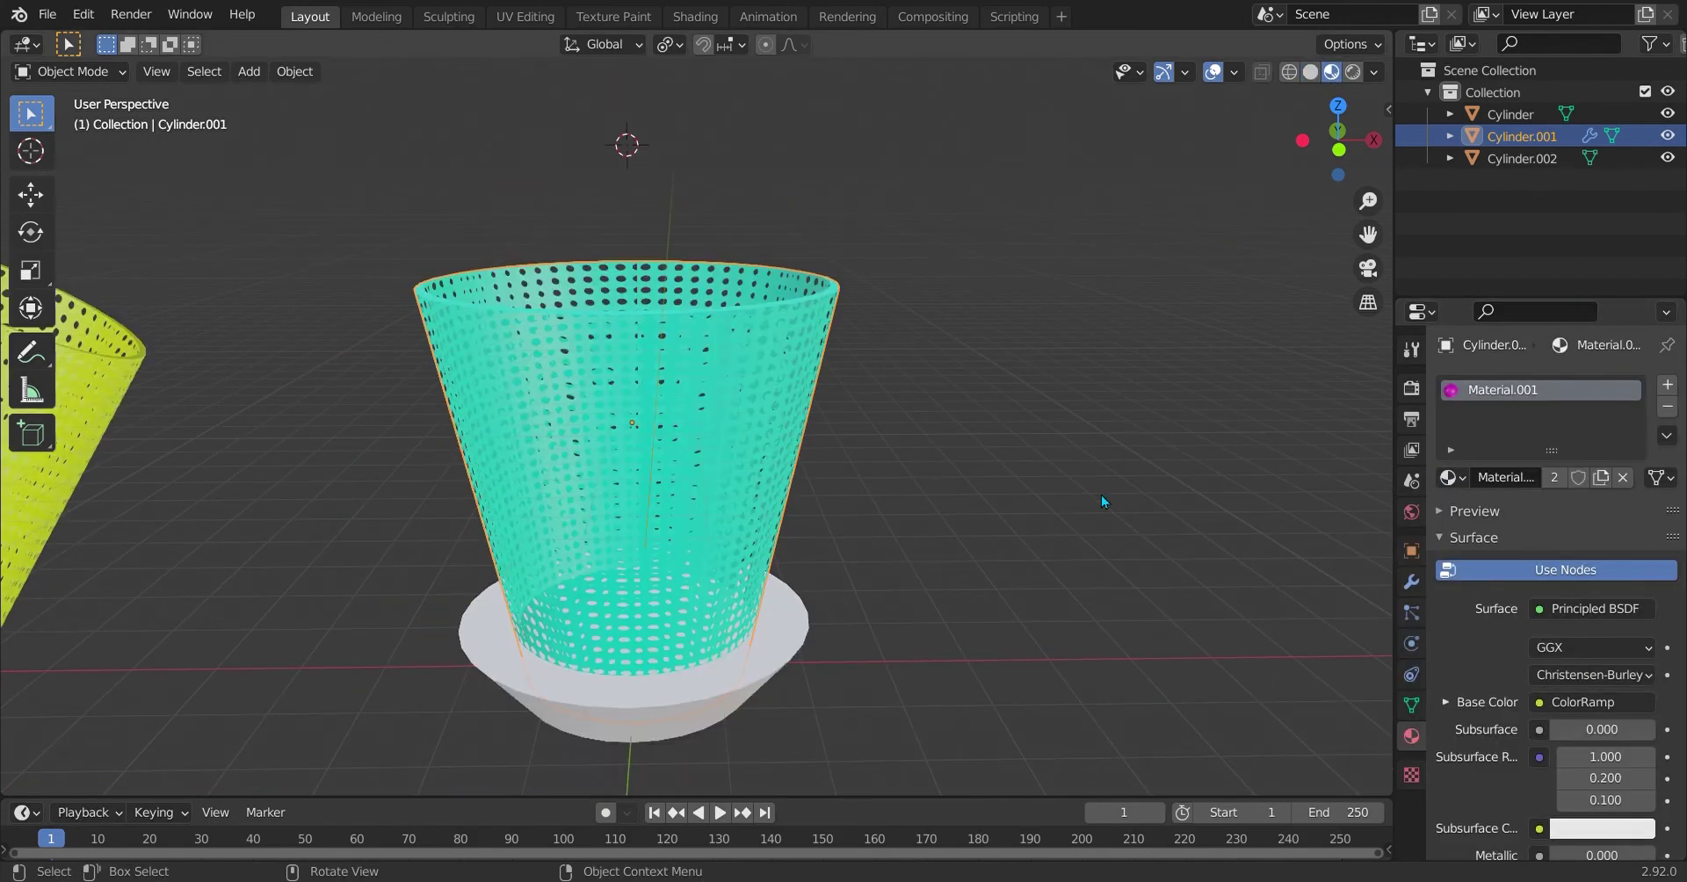
{"action": "mouse_move", "coordinate": [1100, 494]}
{"action": "middle_mouse_down"}
{"action": "mouse_move", "coordinate": [951, 446]}
{"action": "mouse_move", "coordinate": [1084, 429]}
{"action": "mouse_move", "coordinate": [1055, 413]}
{"action": "middle_mouse_up"}
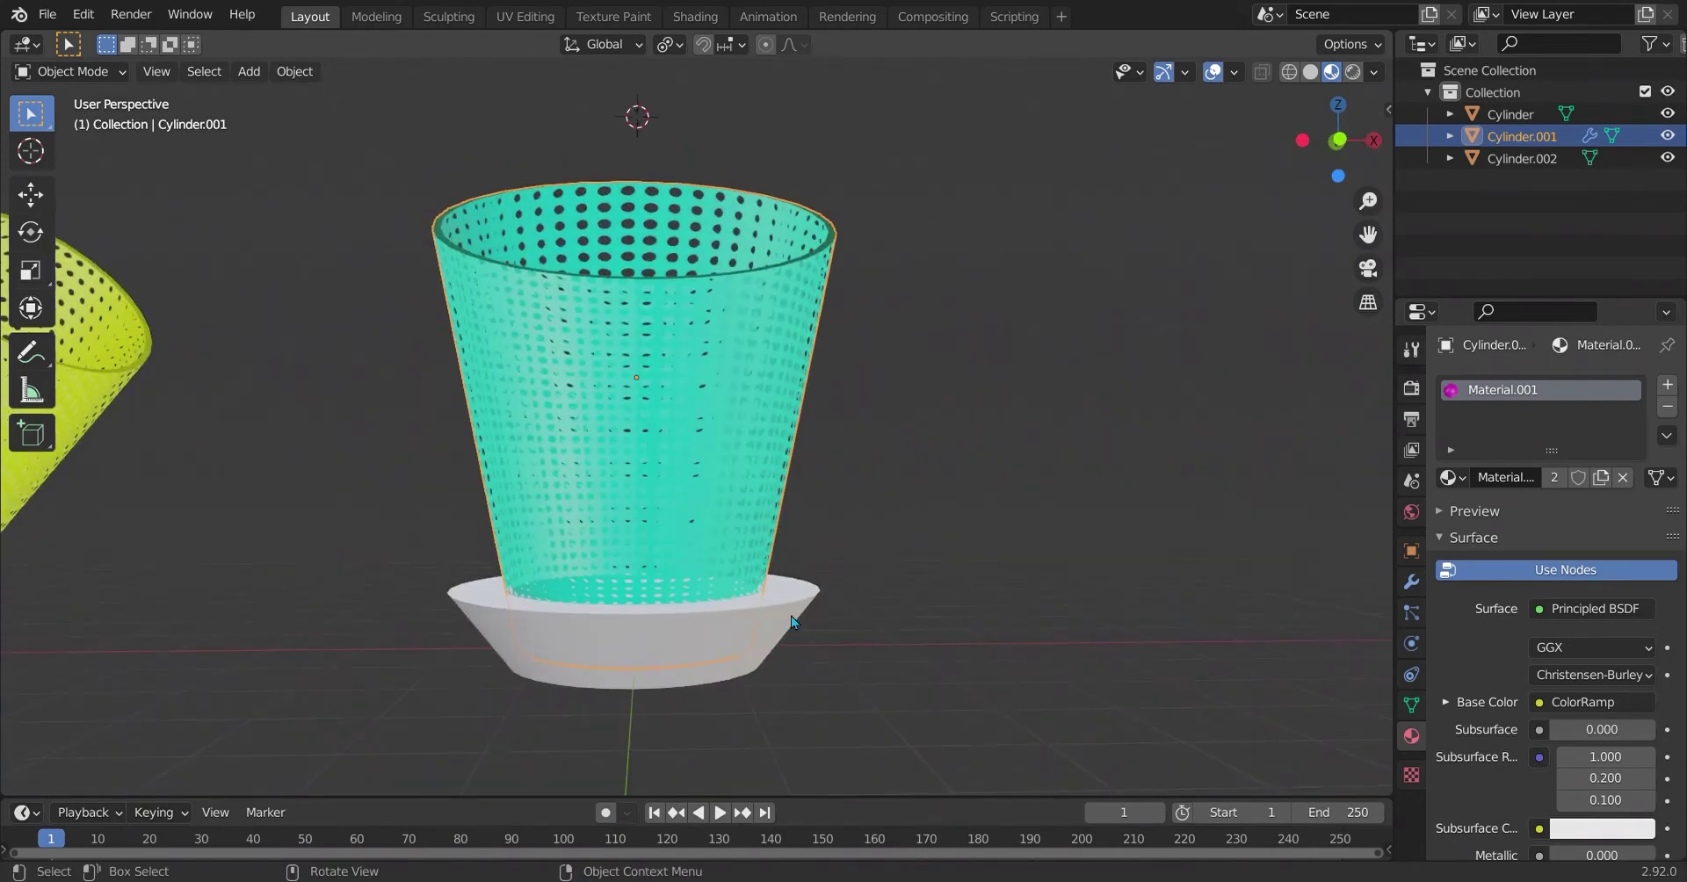
Step: Give the flared collar a new material and set its base color to a dark reddish brown
{"action": "left_click", "coordinate": [783, 620]}
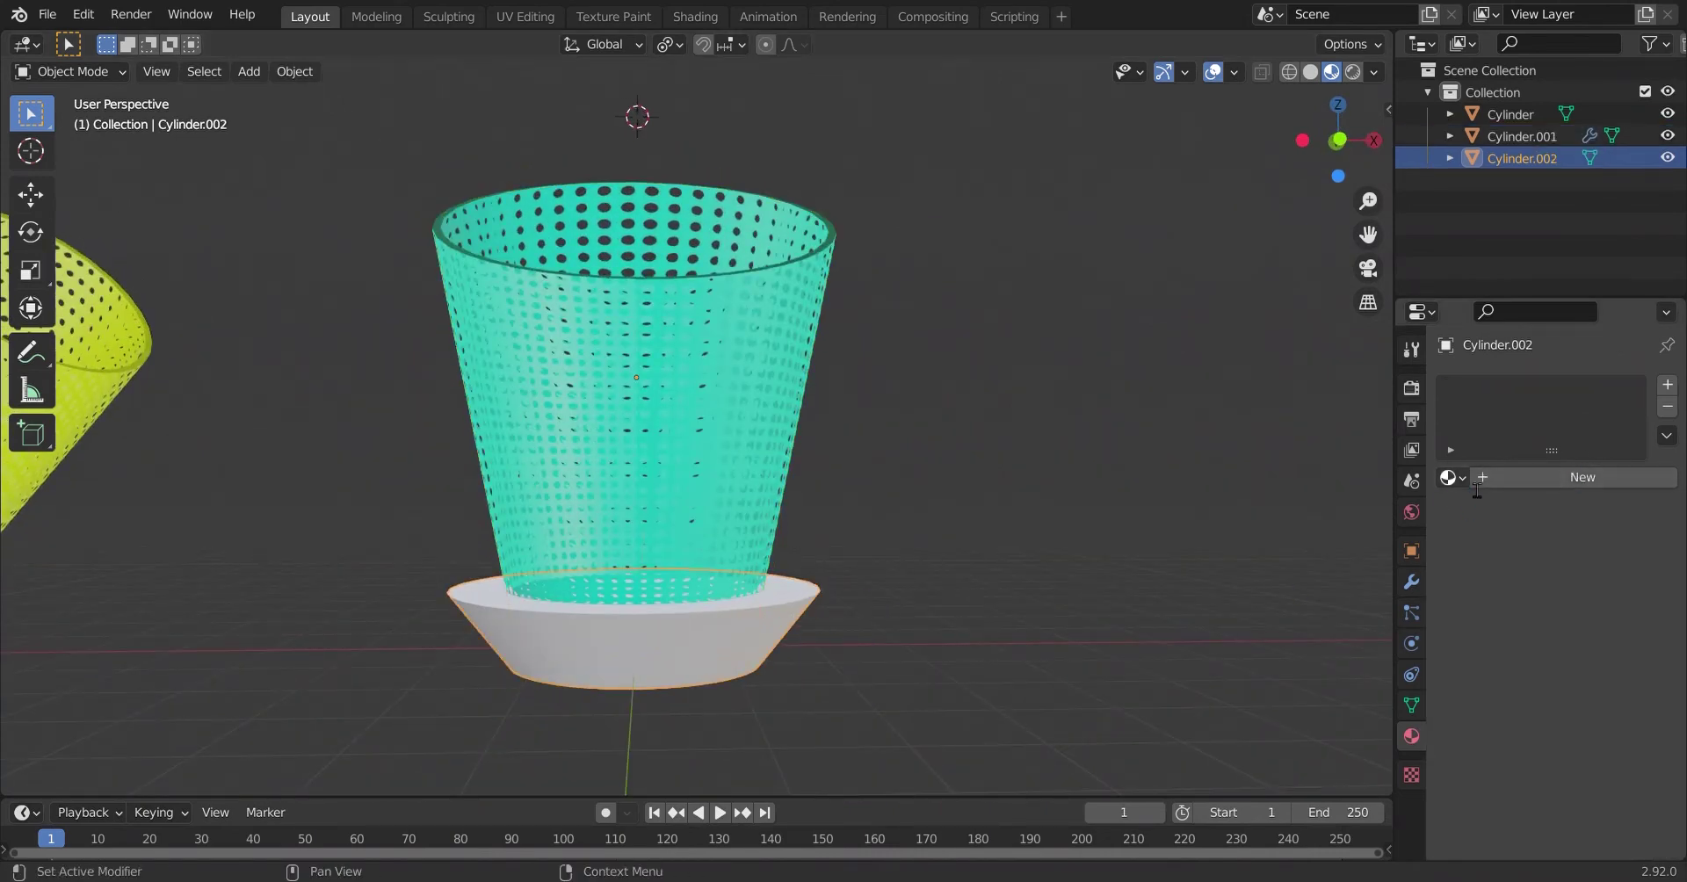
{"action": "left_click", "coordinate": [1449, 477]}
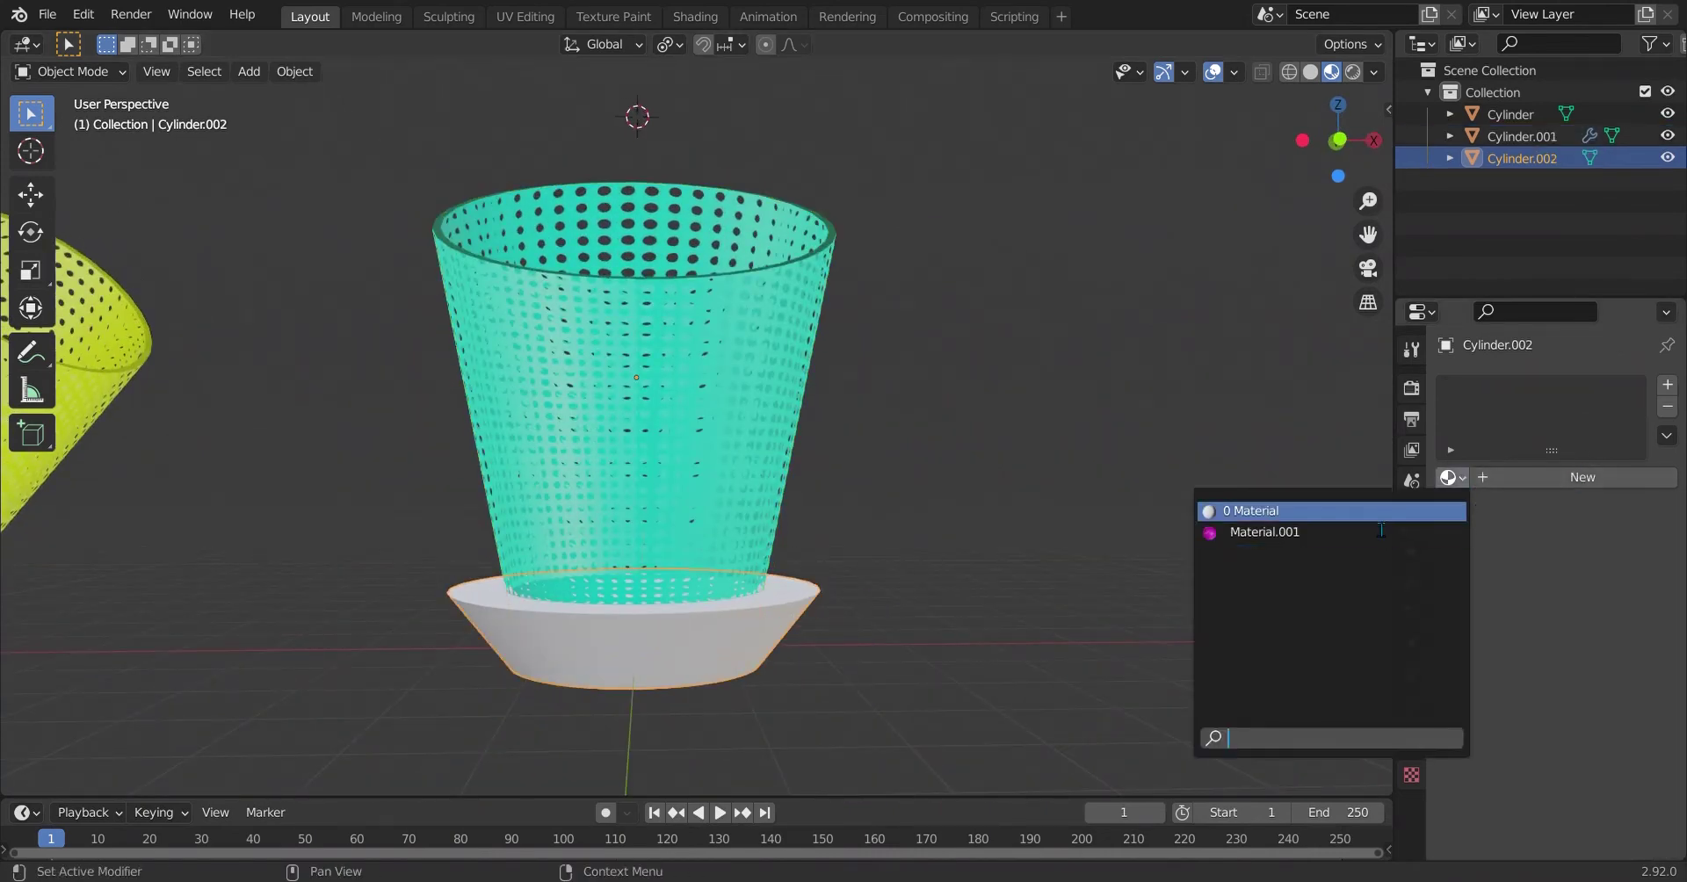
{"action": "left_click", "coordinate": [1568, 482]}
{"action": "left_click", "coordinate": [1601, 702]}
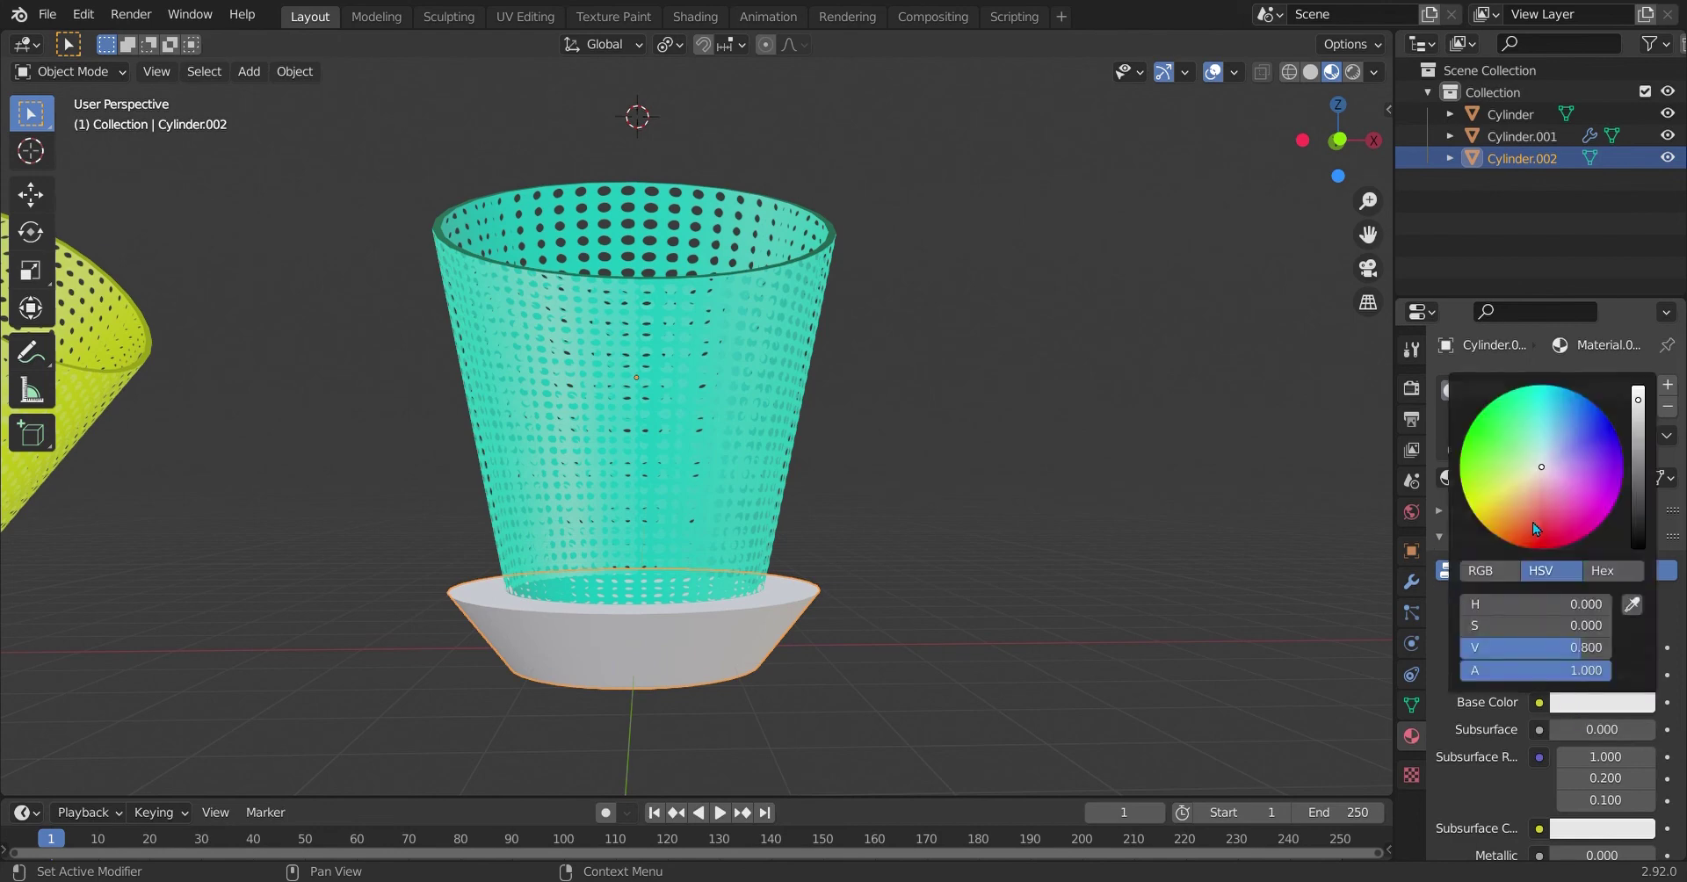
{"action": "left_click_drag", "start_coordinate": [1555, 490], "coordinate": [1529, 487]}
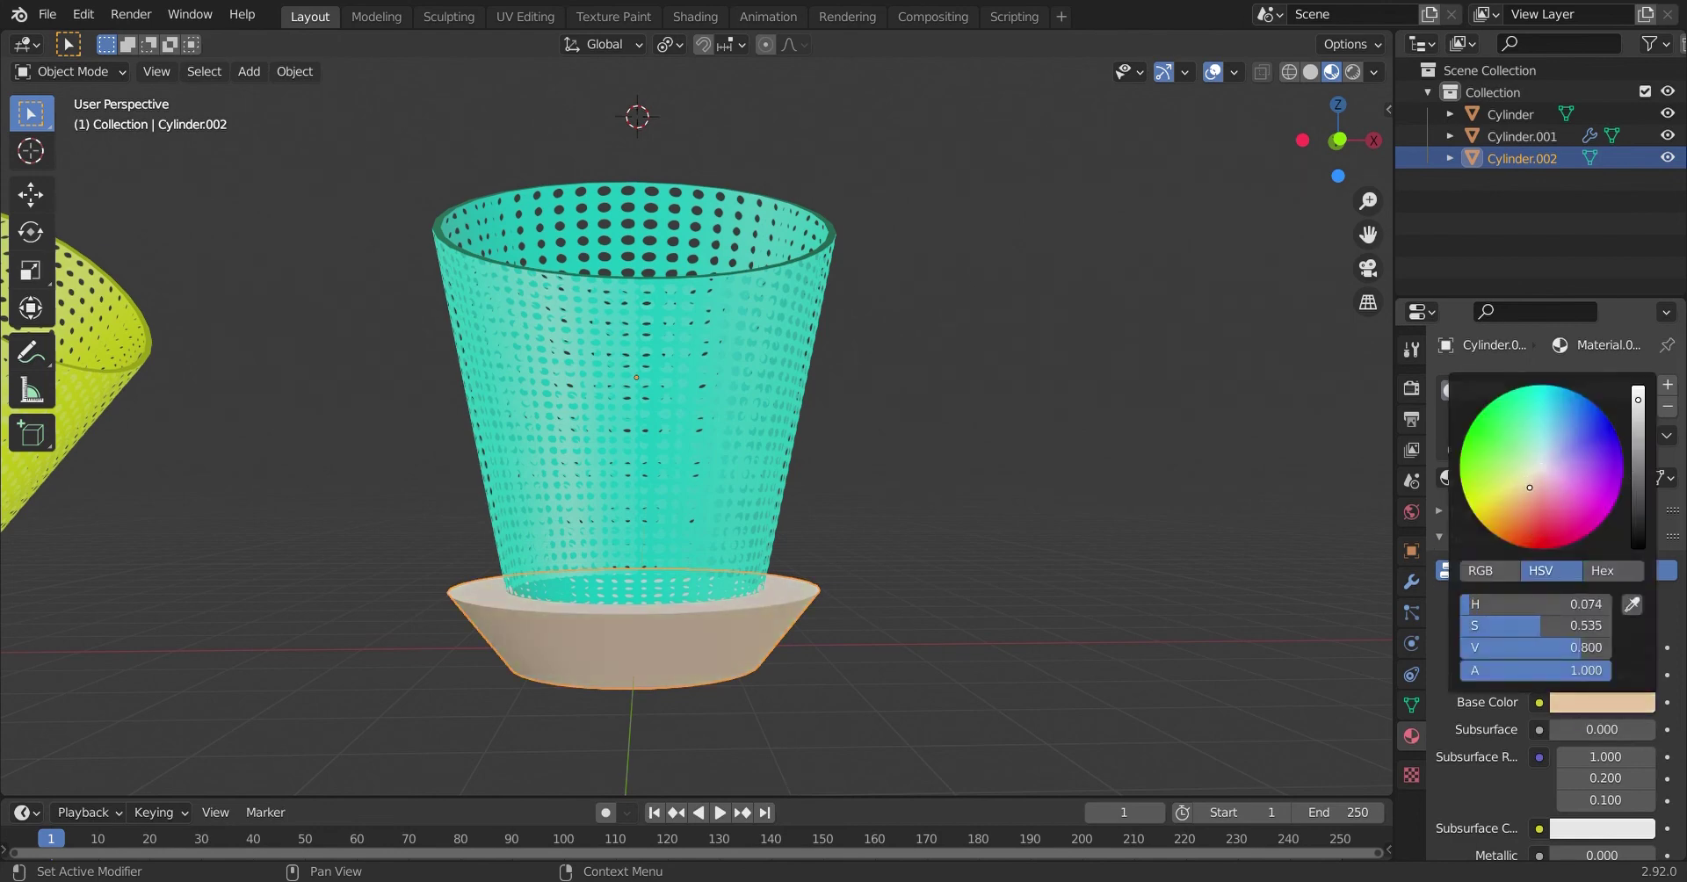
{"action": "mouse_move", "coordinate": [1647, 455]}
{"action": "left_mouse_down"}
{"action": "mouse_move", "coordinate": [1637, 509]}
{"action": "mouse_move", "coordinate": [1637, 479]}
{"action": "left_mouse_up"}
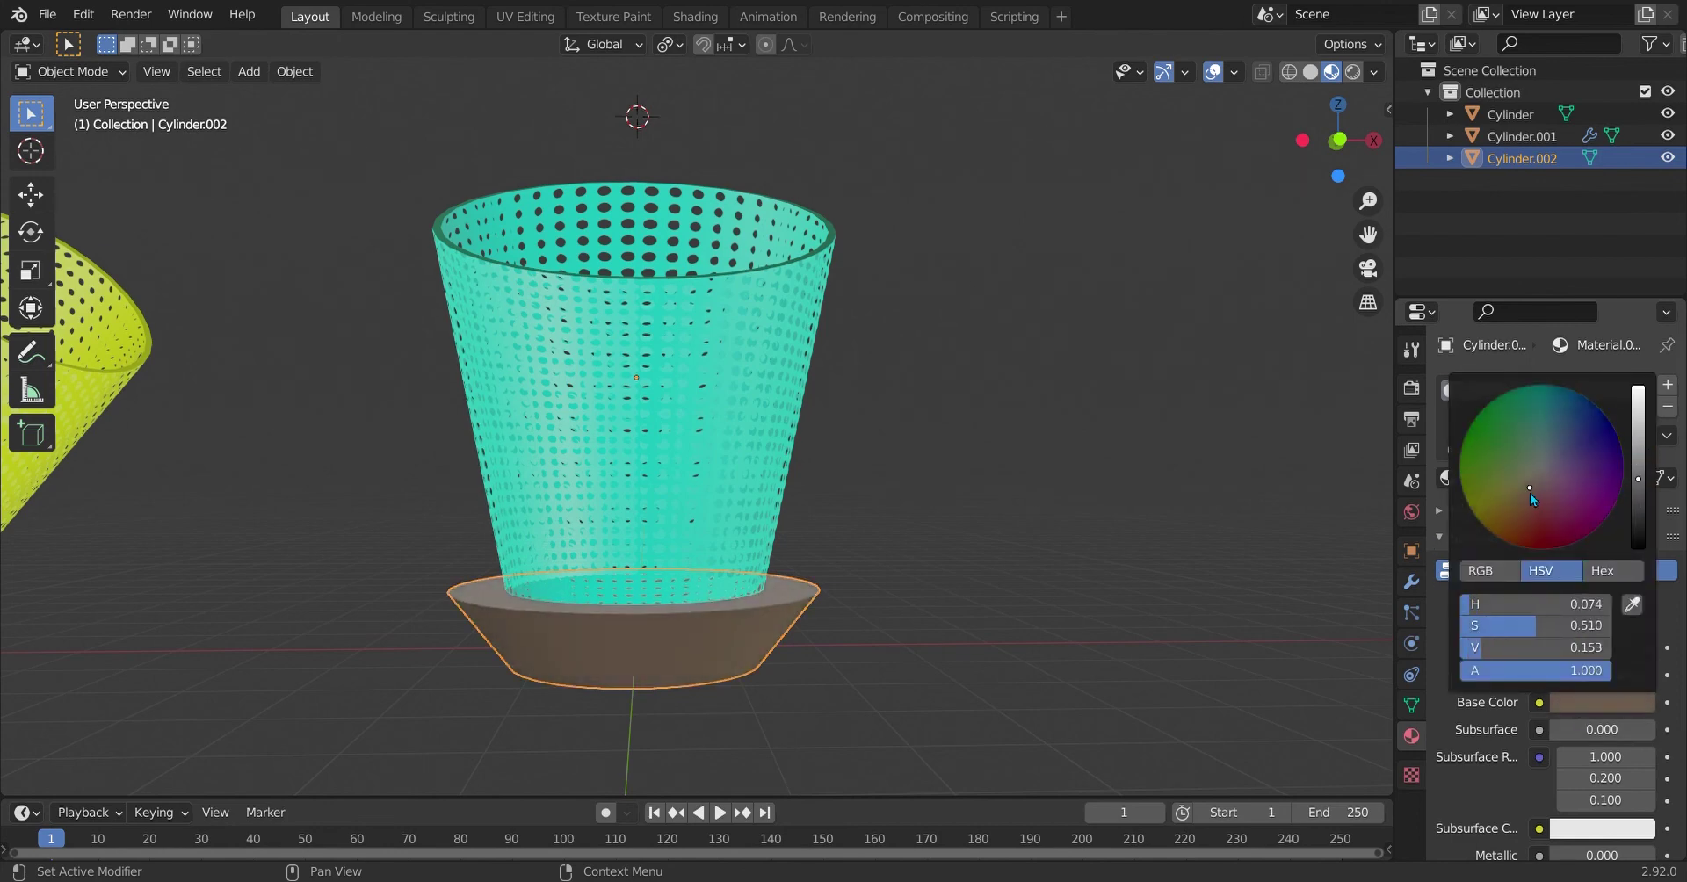
{"action": "left_click_drag", "start_coordinate": [1530, 493], "coordinate": [1542, 509]}
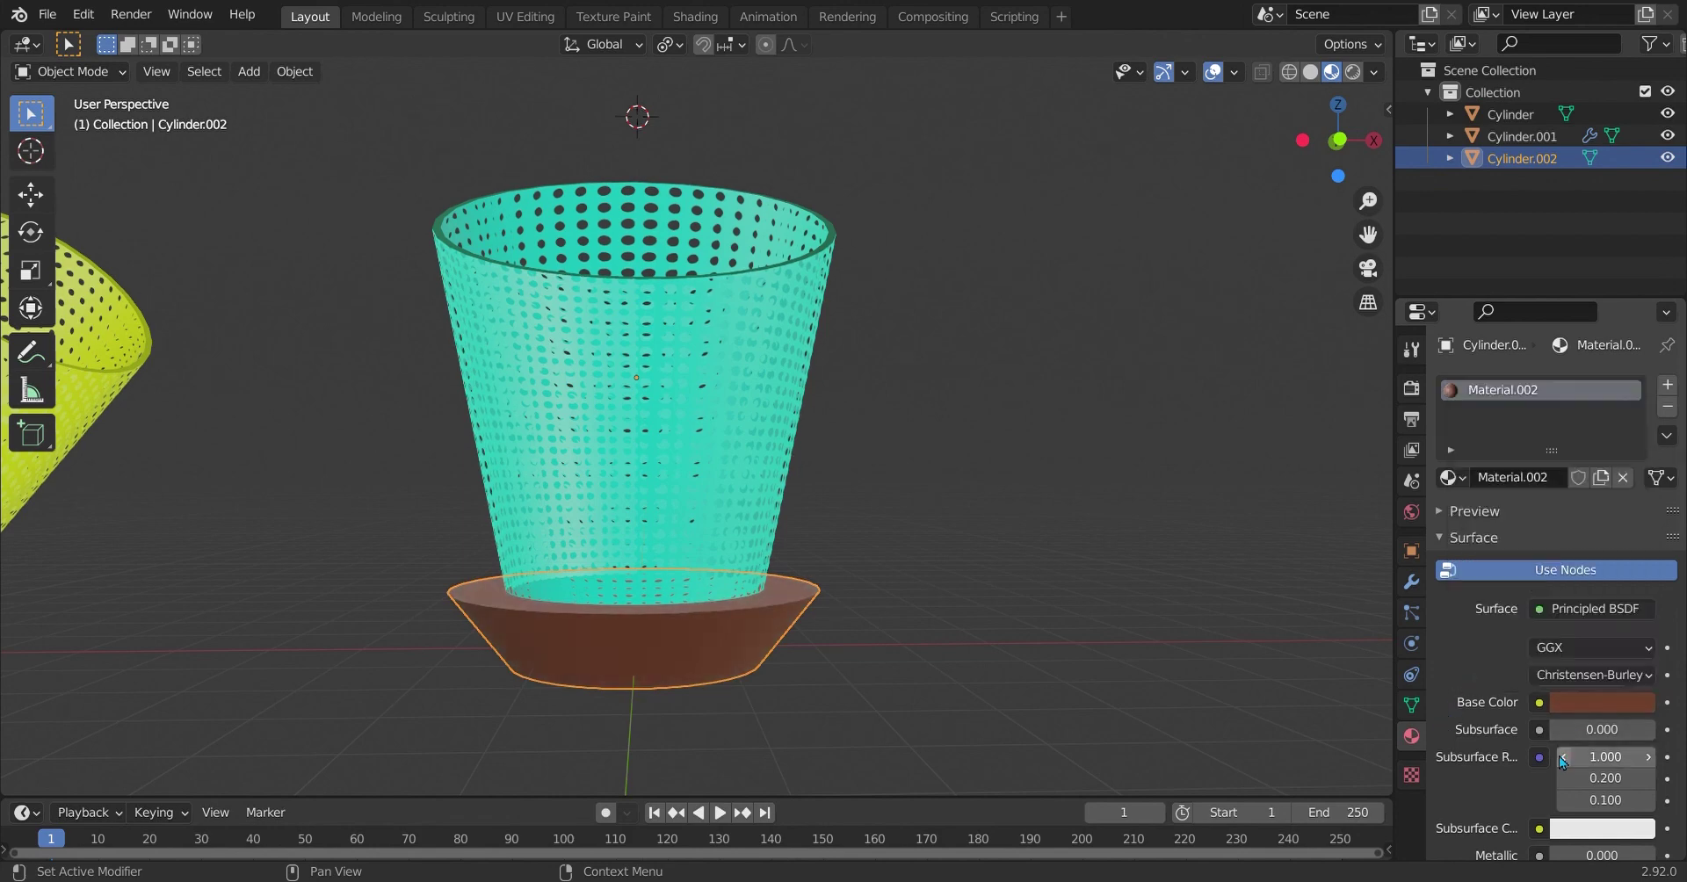
Step: Set the collar material's subsurface color to a pale peach of about H 0.059, S 0.478, V 0.800
{"action": "scroll", "coordinate": [1506, 782], "scroll_direction": "down", "scroll_amount": 2}
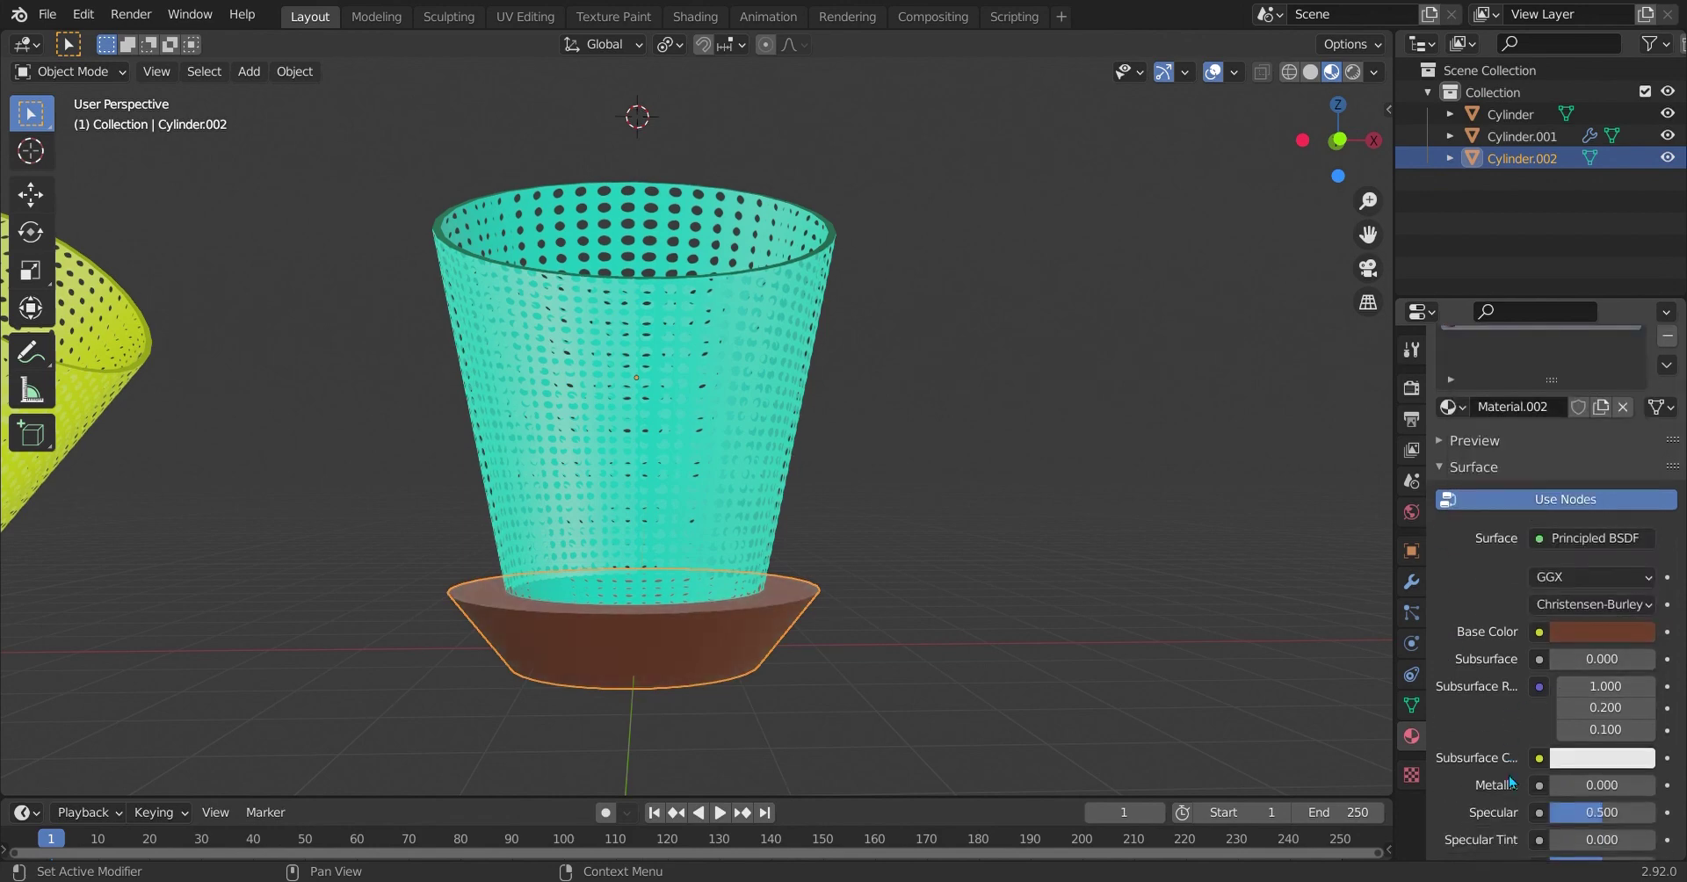
{"action": "left_click", "coordinate": [1573, 760]}
{"action": "left_click", "coordinate": [1536, 548]}
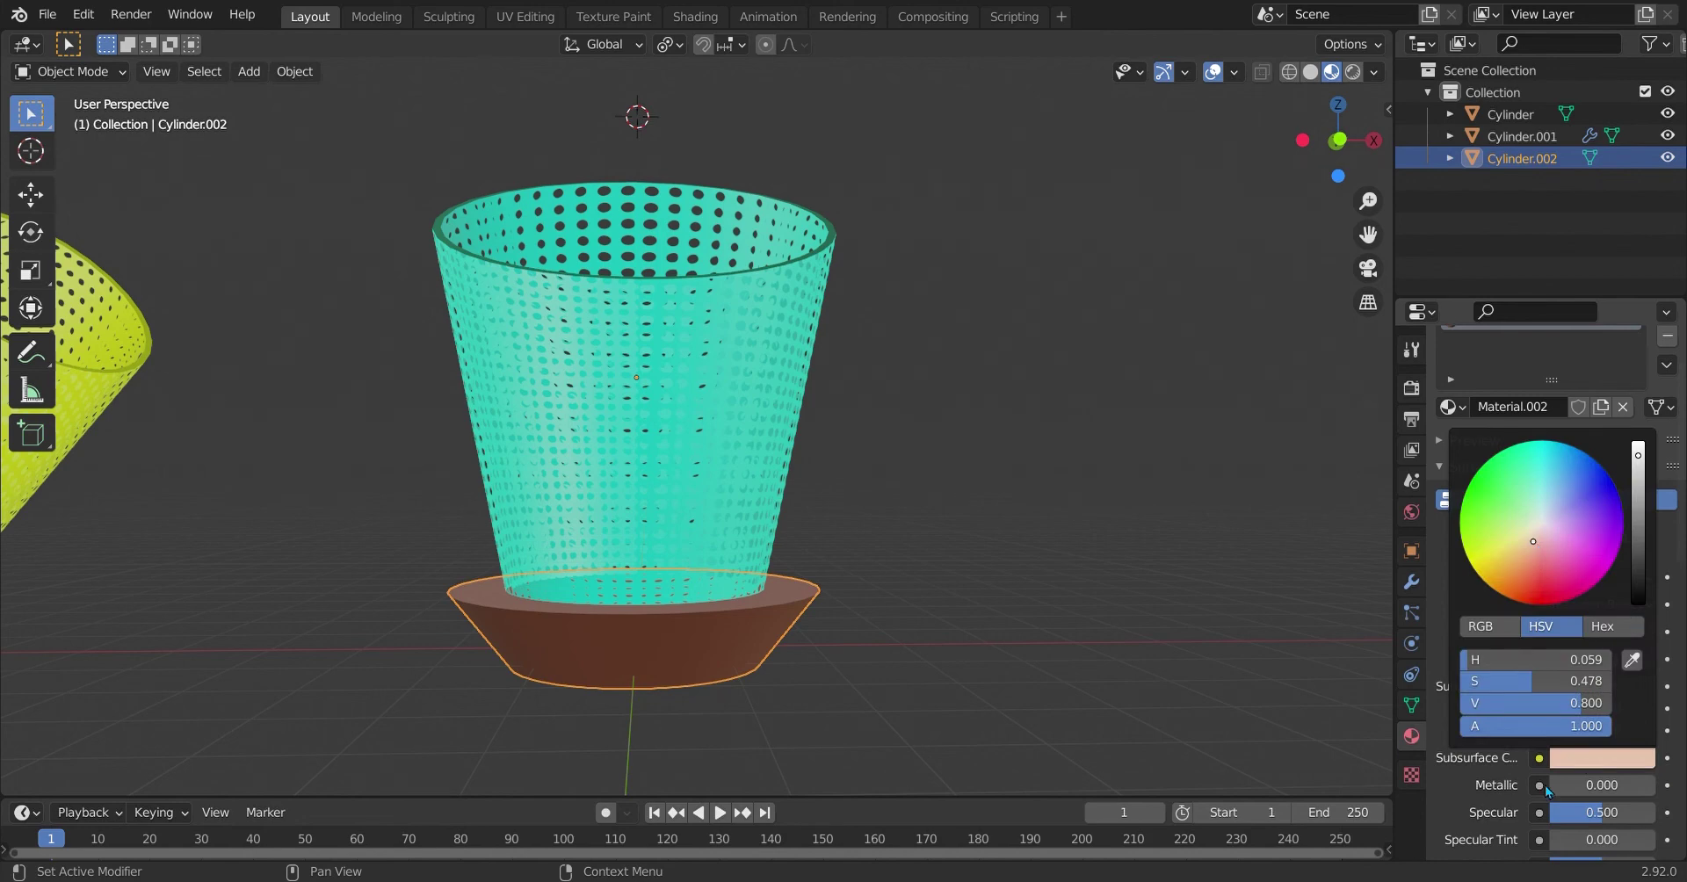
{"action": "left_click", "coordinate": [1581, 785]}
{"action": "key", "text": "Return"}
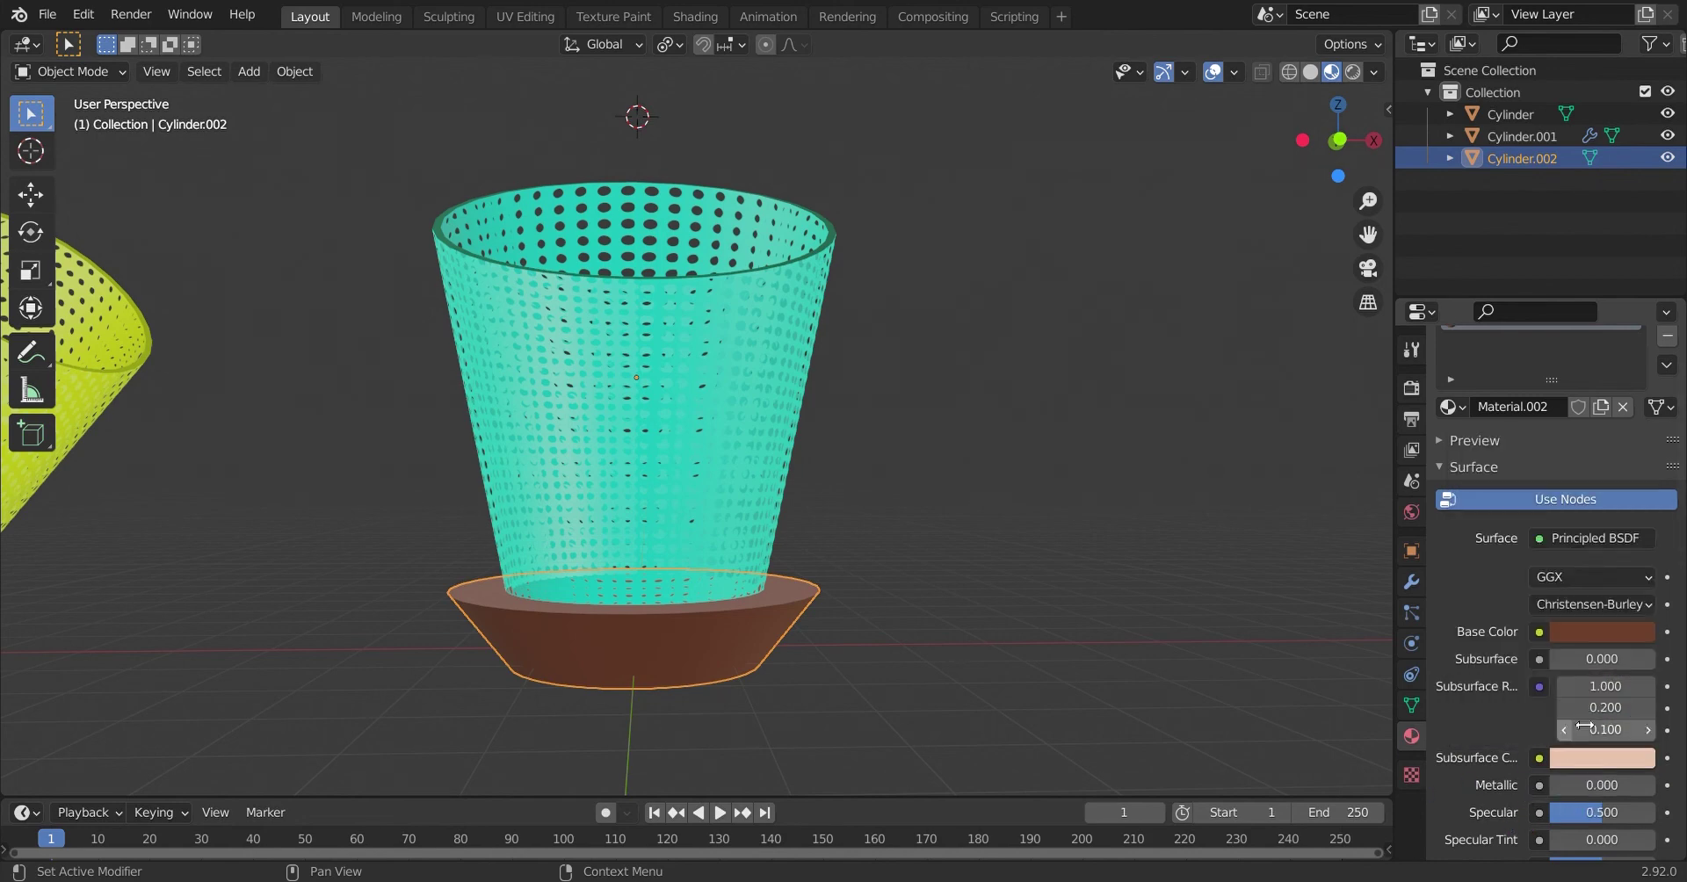
Step: Set the collar material's Subsurface value to 0.1
{"action": "mouse_move", "coordinate": [1583, 663]}
{"action": "left_mouse_down"}
{"action": "mouse_move", "coordinate": [1608, 663]}
{"action": "mouse_move", "coordinate": [1555, 663]}
{"action": "left_mouse_up"}
{"action": "left_click", "coordinate": [1590, 659]}
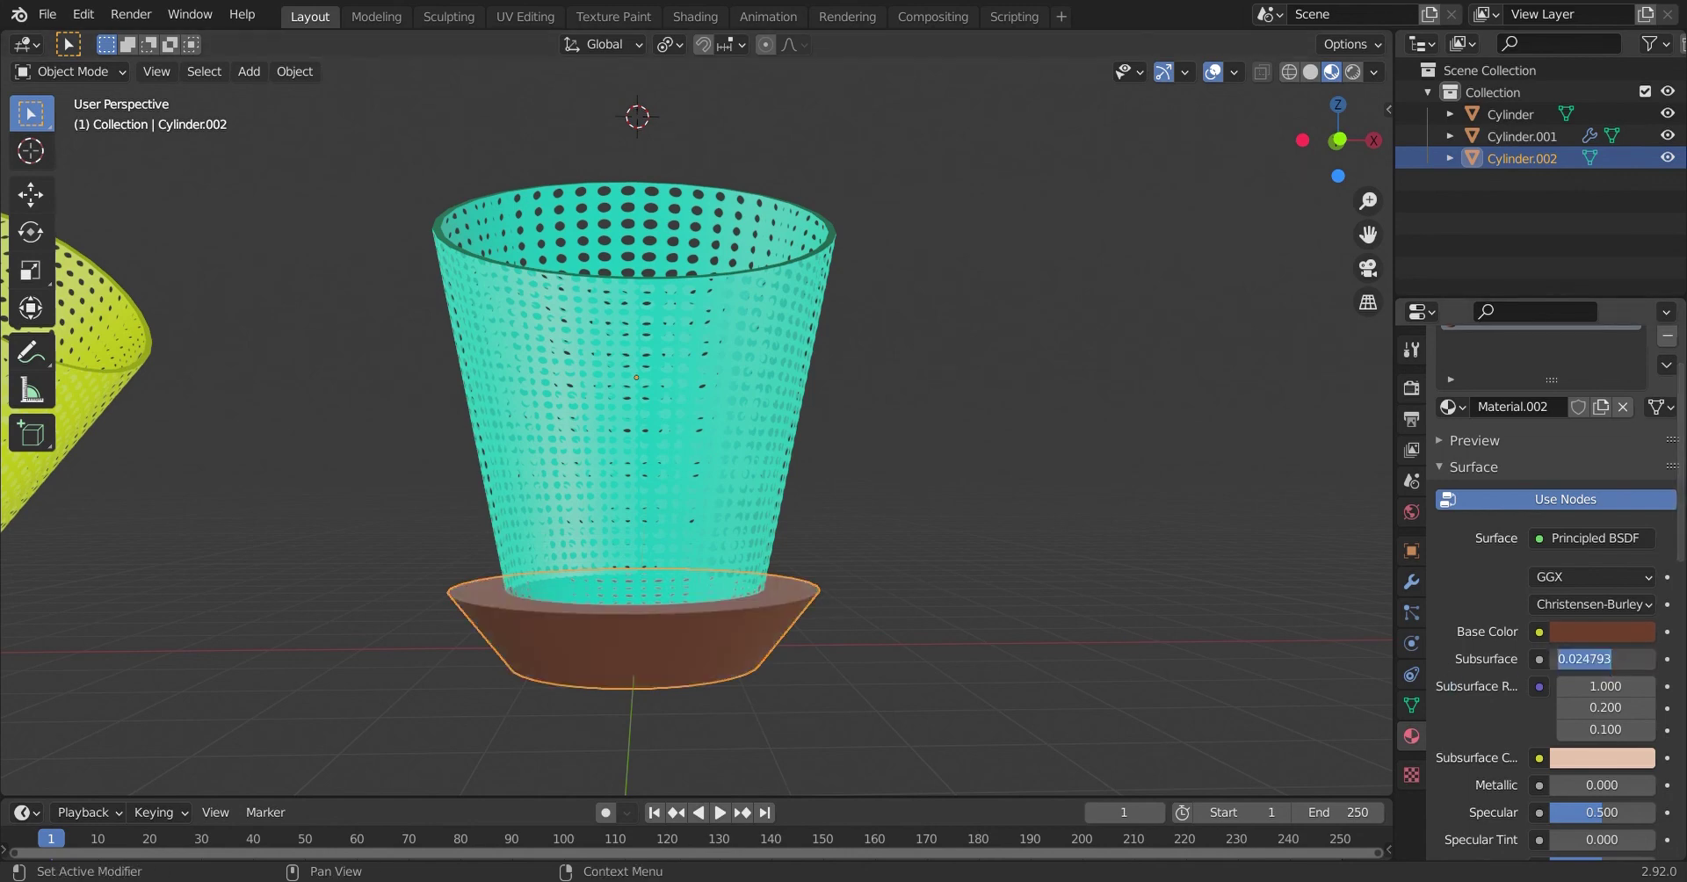
{"action": "type", "text": "01"}
{"action": "key", "text": "Return"}
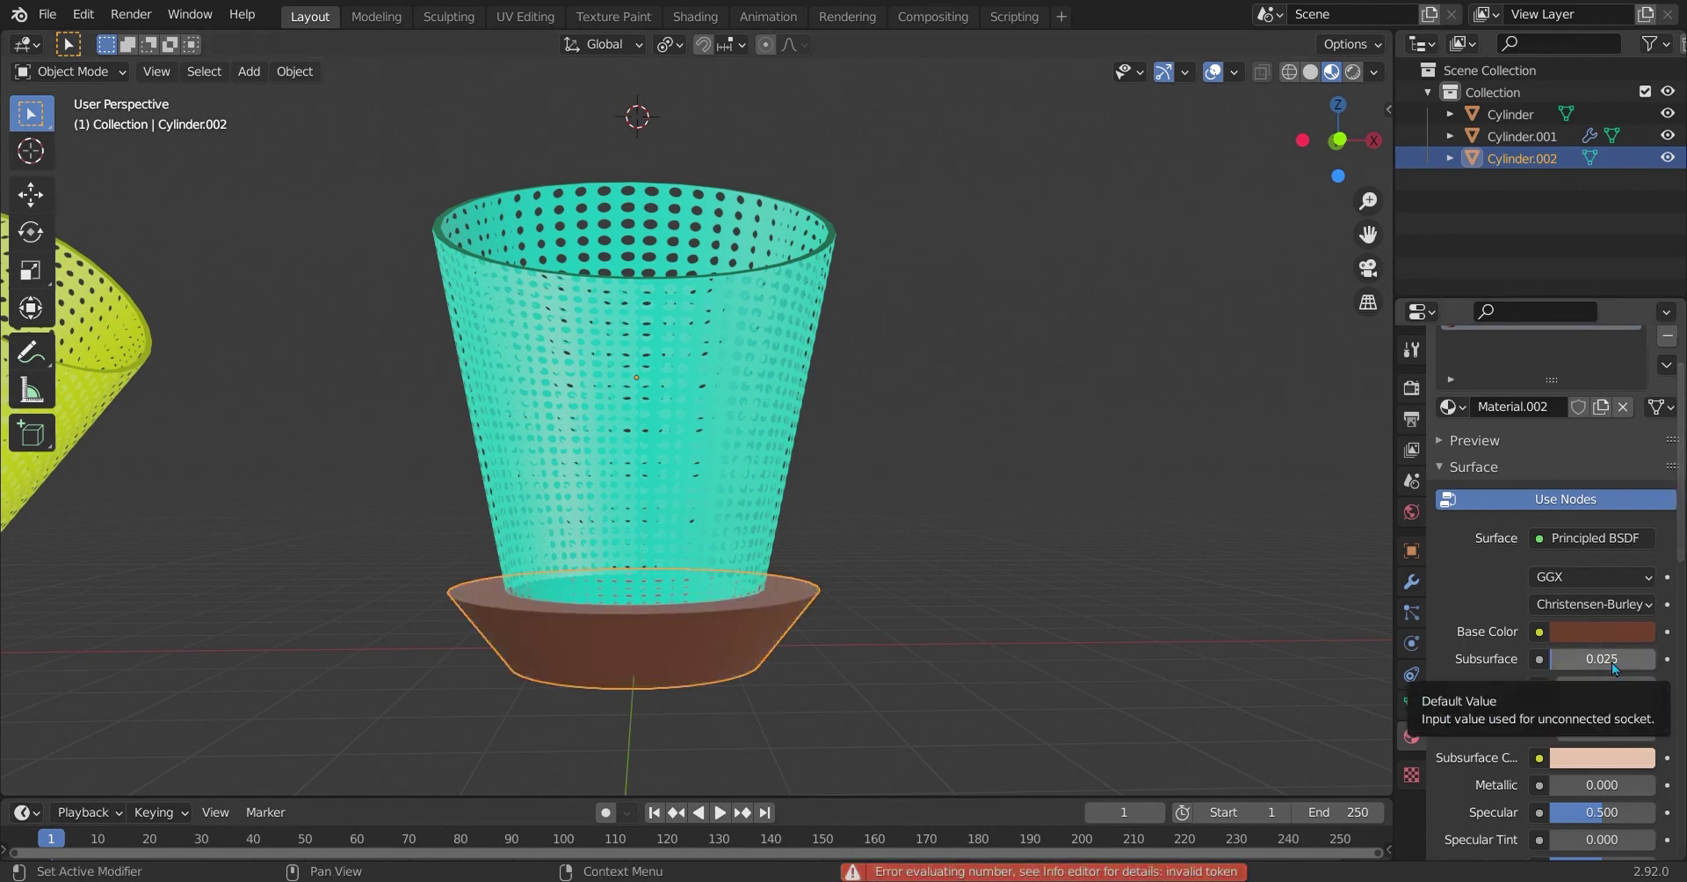
{"action": "left_click", "coordinate": [1627, 667]}
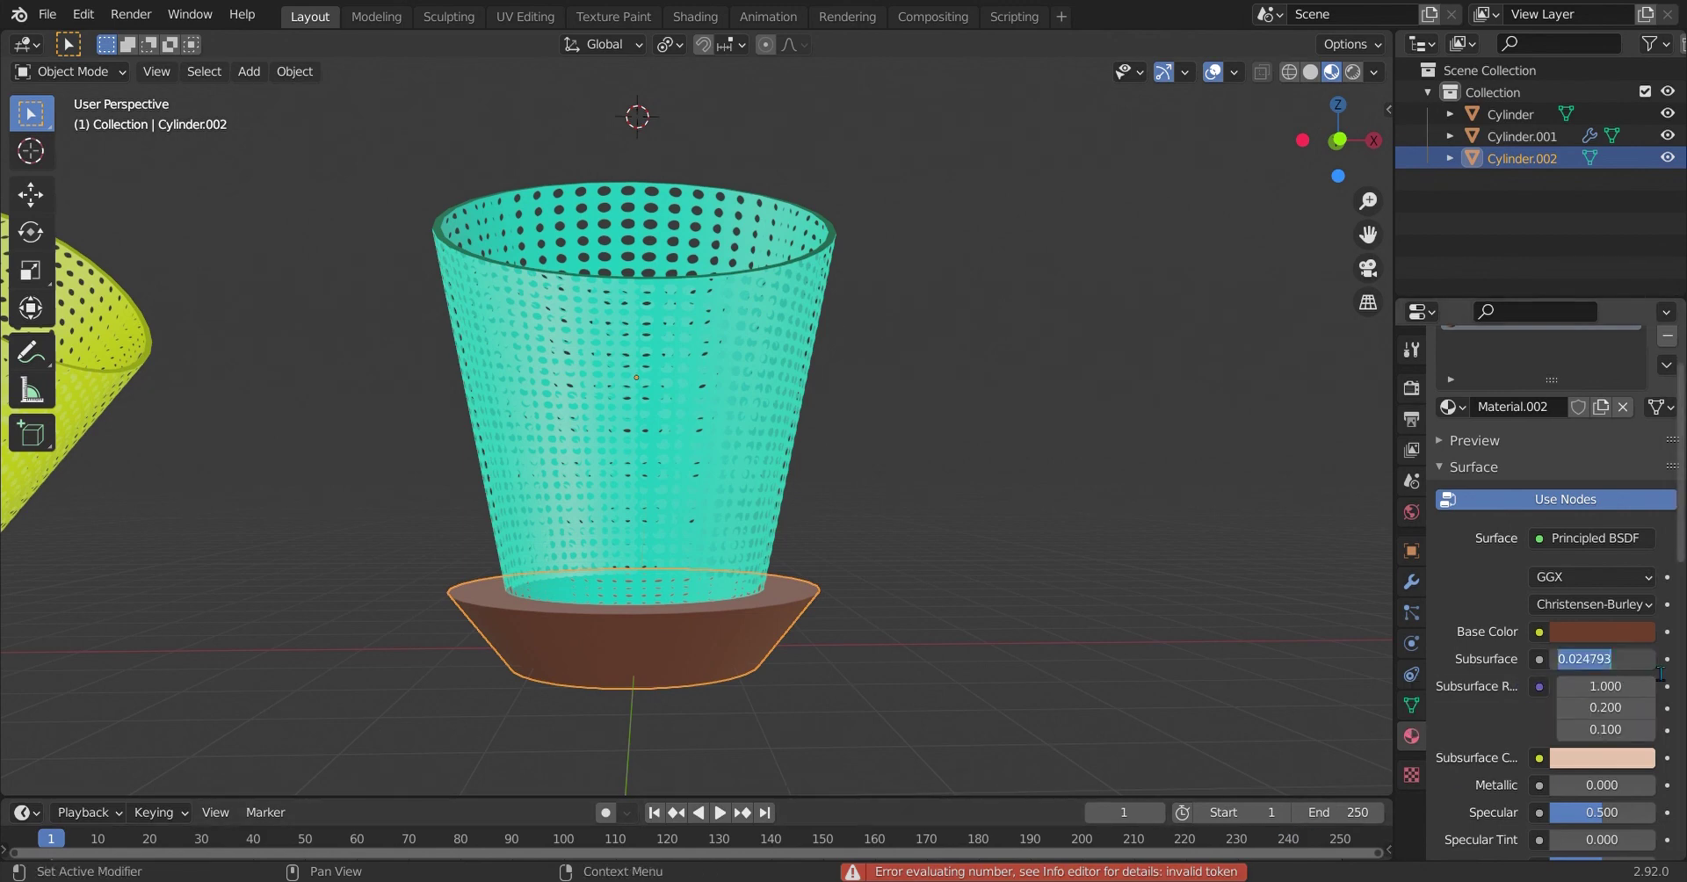
{"action": "type", "text": "0.1"}
{"action": "key", "text": "Return"}
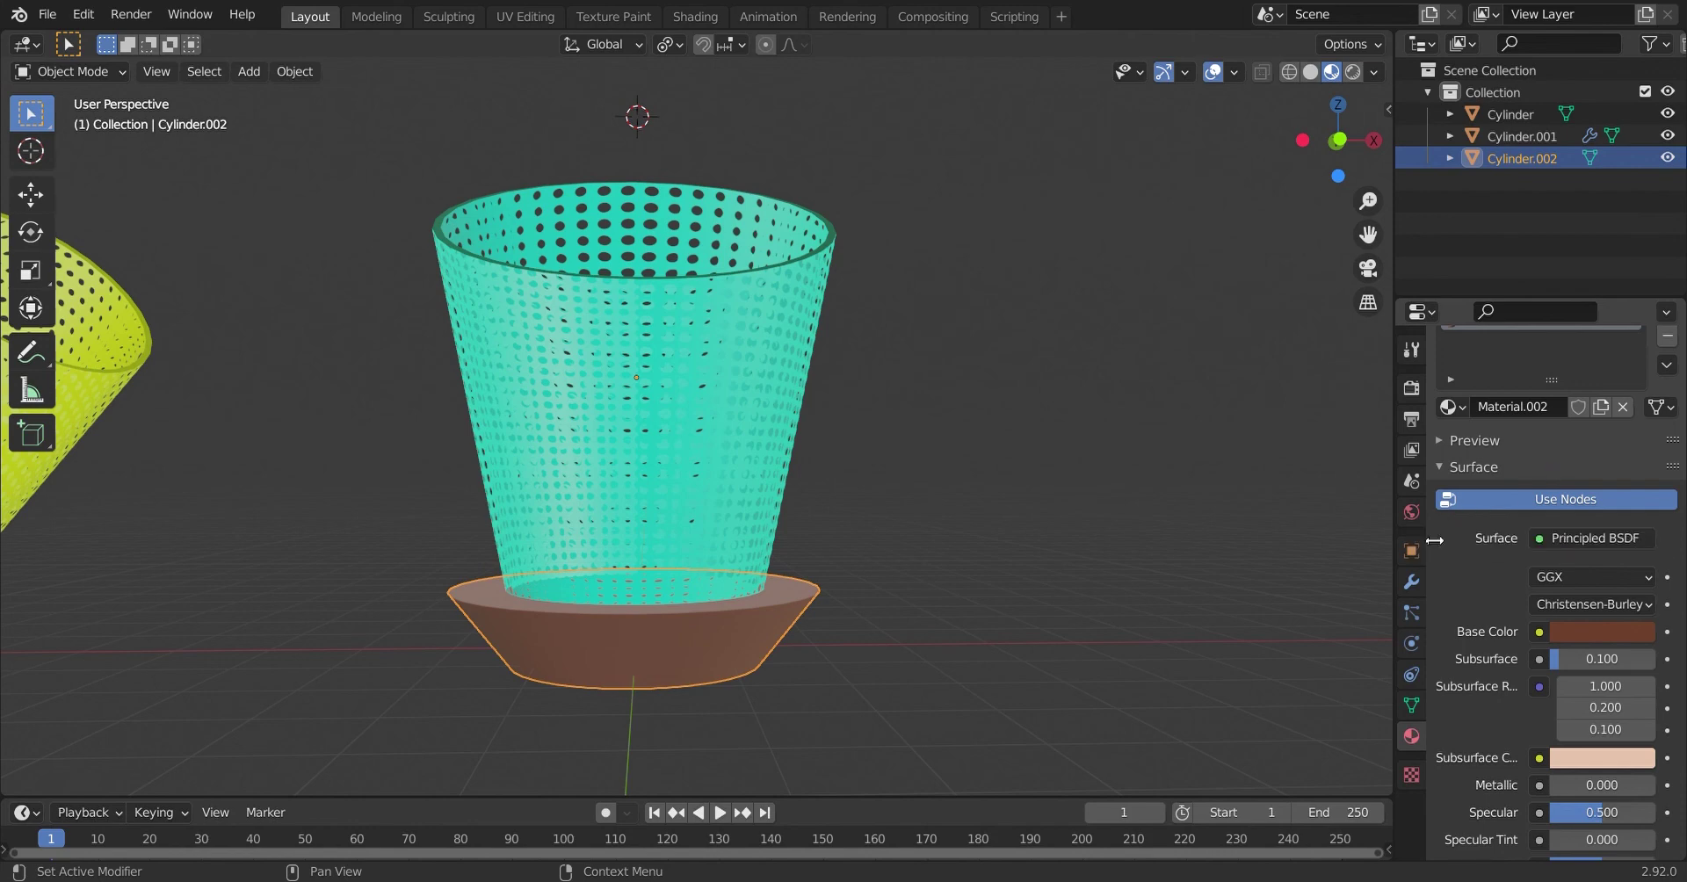
Step: Try Subsurface values of 0.2 and 0.12 on the collar's material, and restore it to 0.1
{"action": "left_click", "coordinate": [1617, 661]}
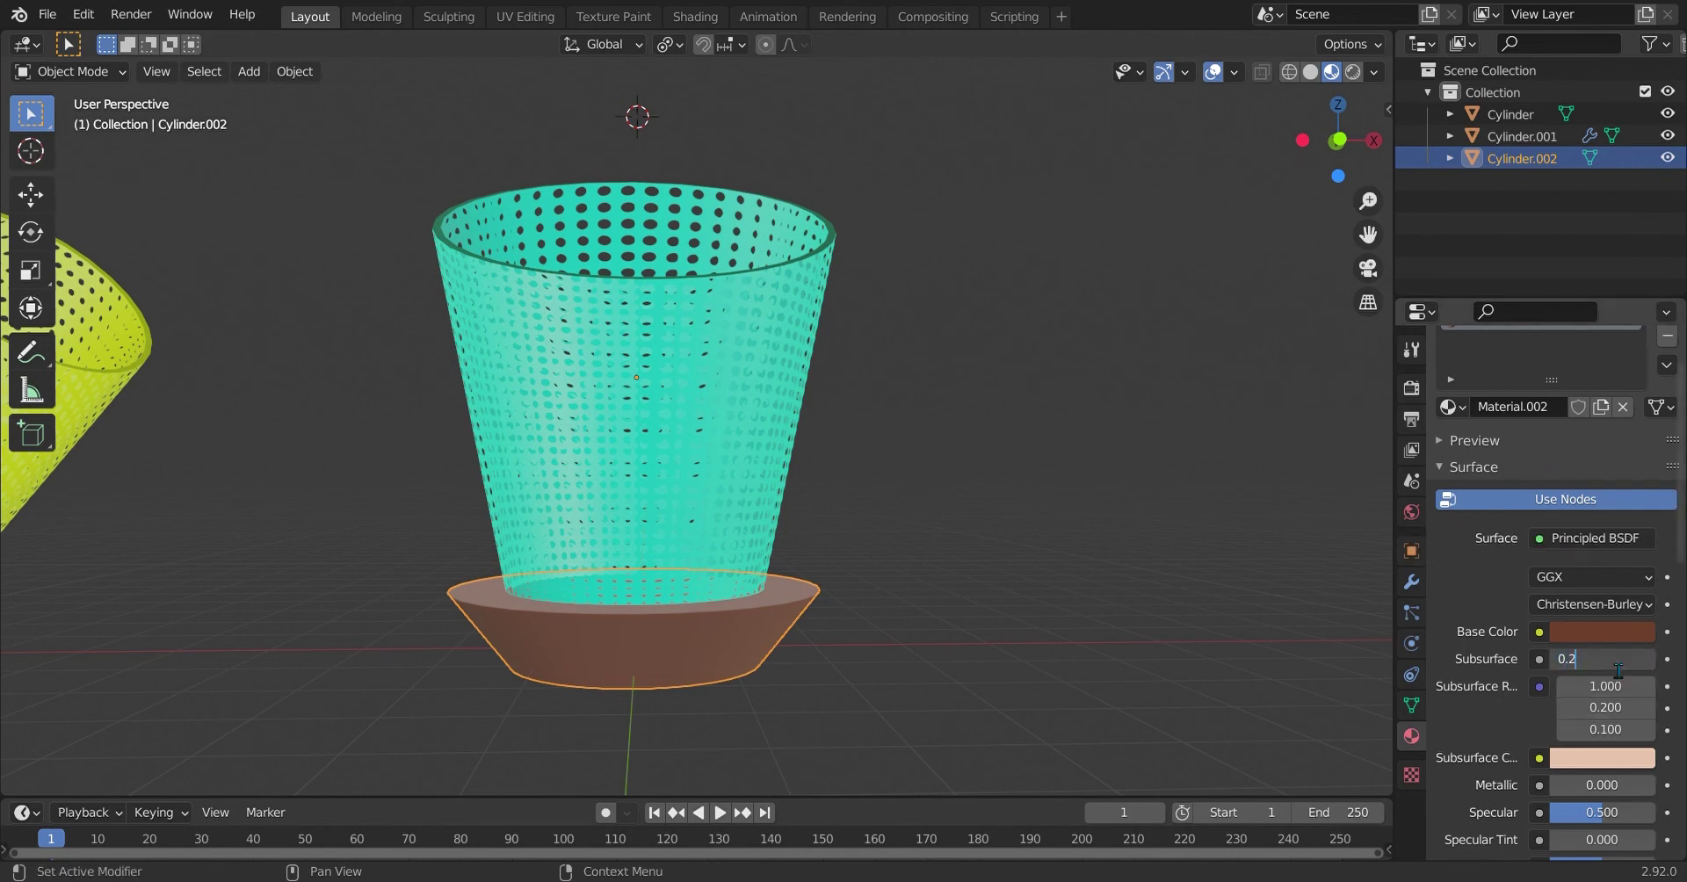
{"action": "type", "text": "0.2"}
{"action": "key", "text": "Return"}
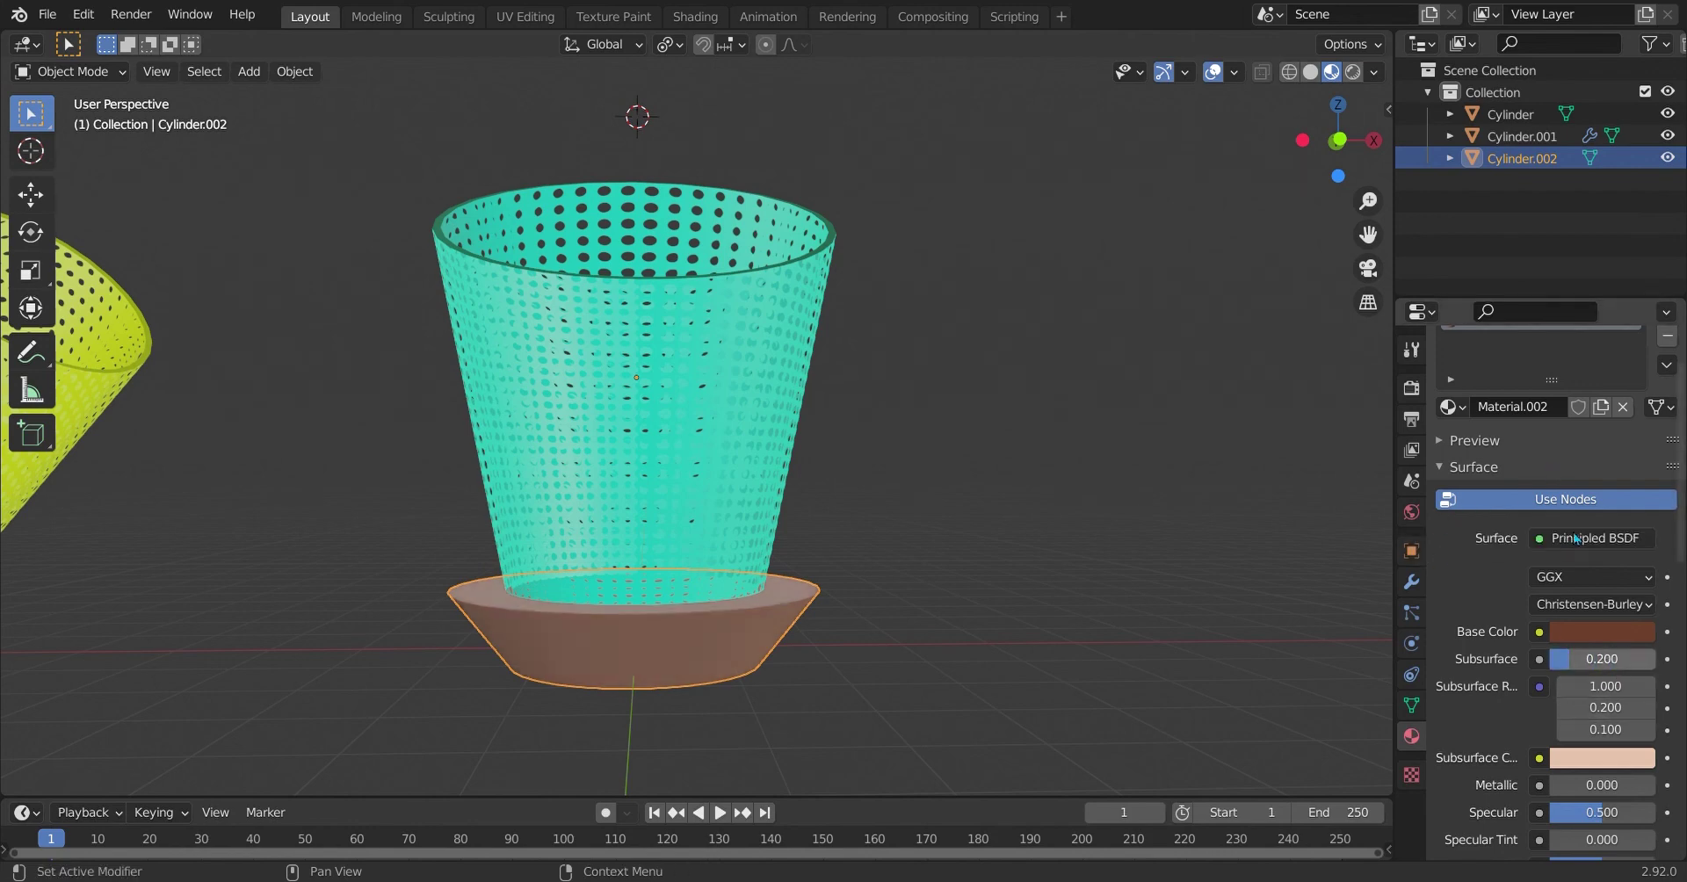
{"action": "left_click", "coordinate": [1602, 668]}
{"action": "type", "text": "0.12"}
{"action": "key", "text": "Return"}
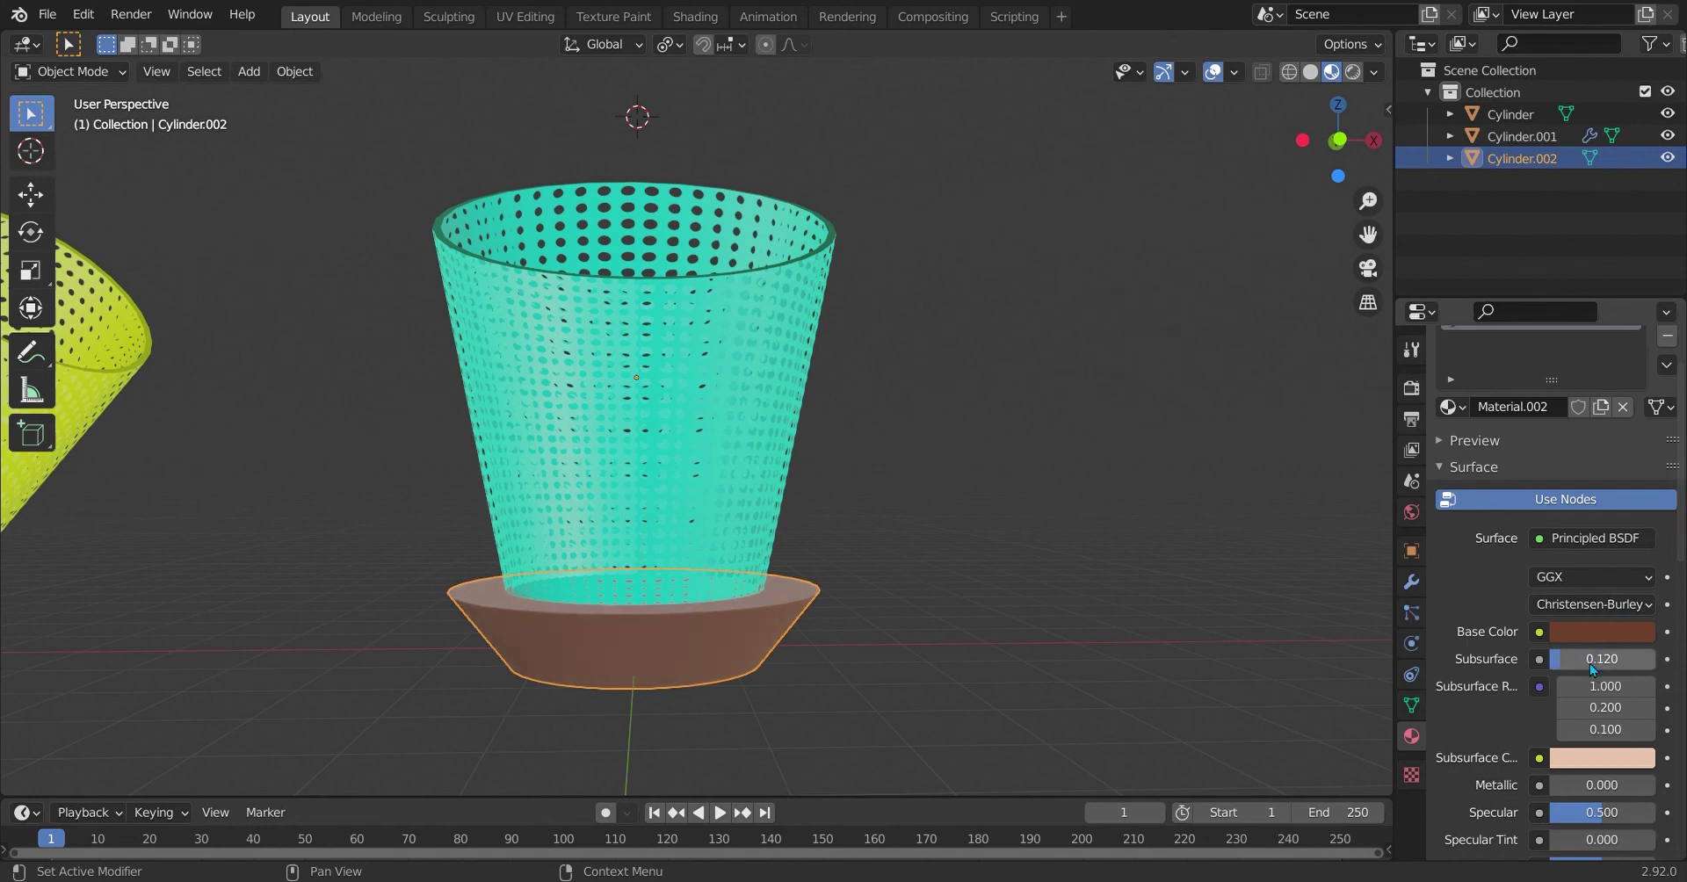
{"action": "scroll", "coordinate": [982, 710], "scroll_direction": "up", "scroll_amount": 2}
{"action": "left_click", "coordinate": [1622, 661]}
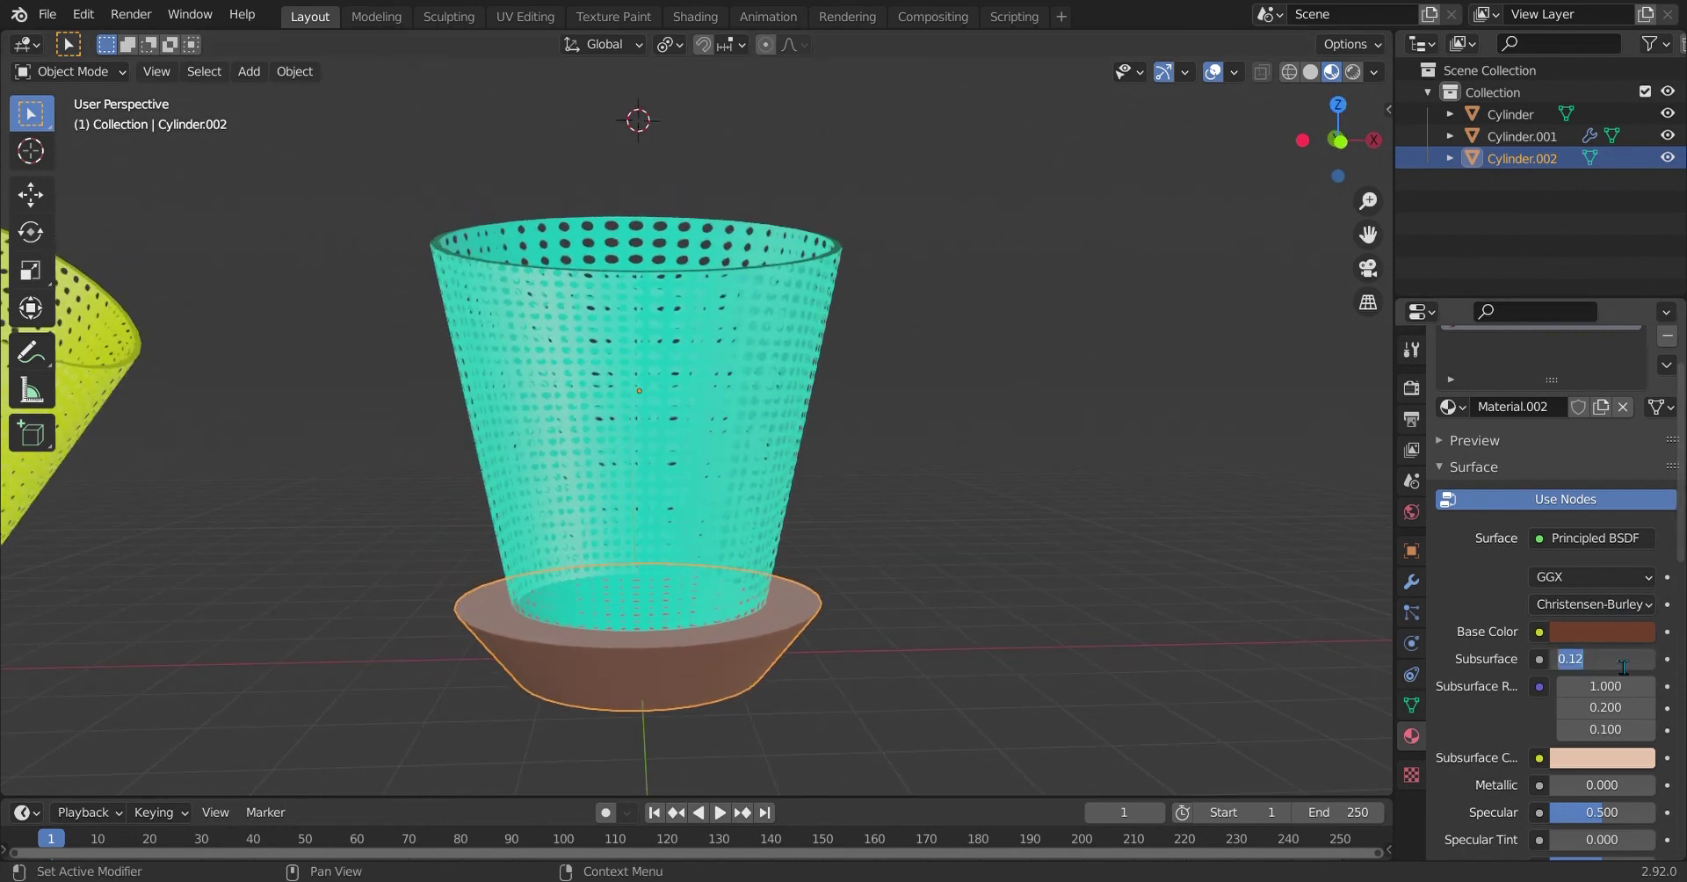
{"action": "type", "text": "00"}
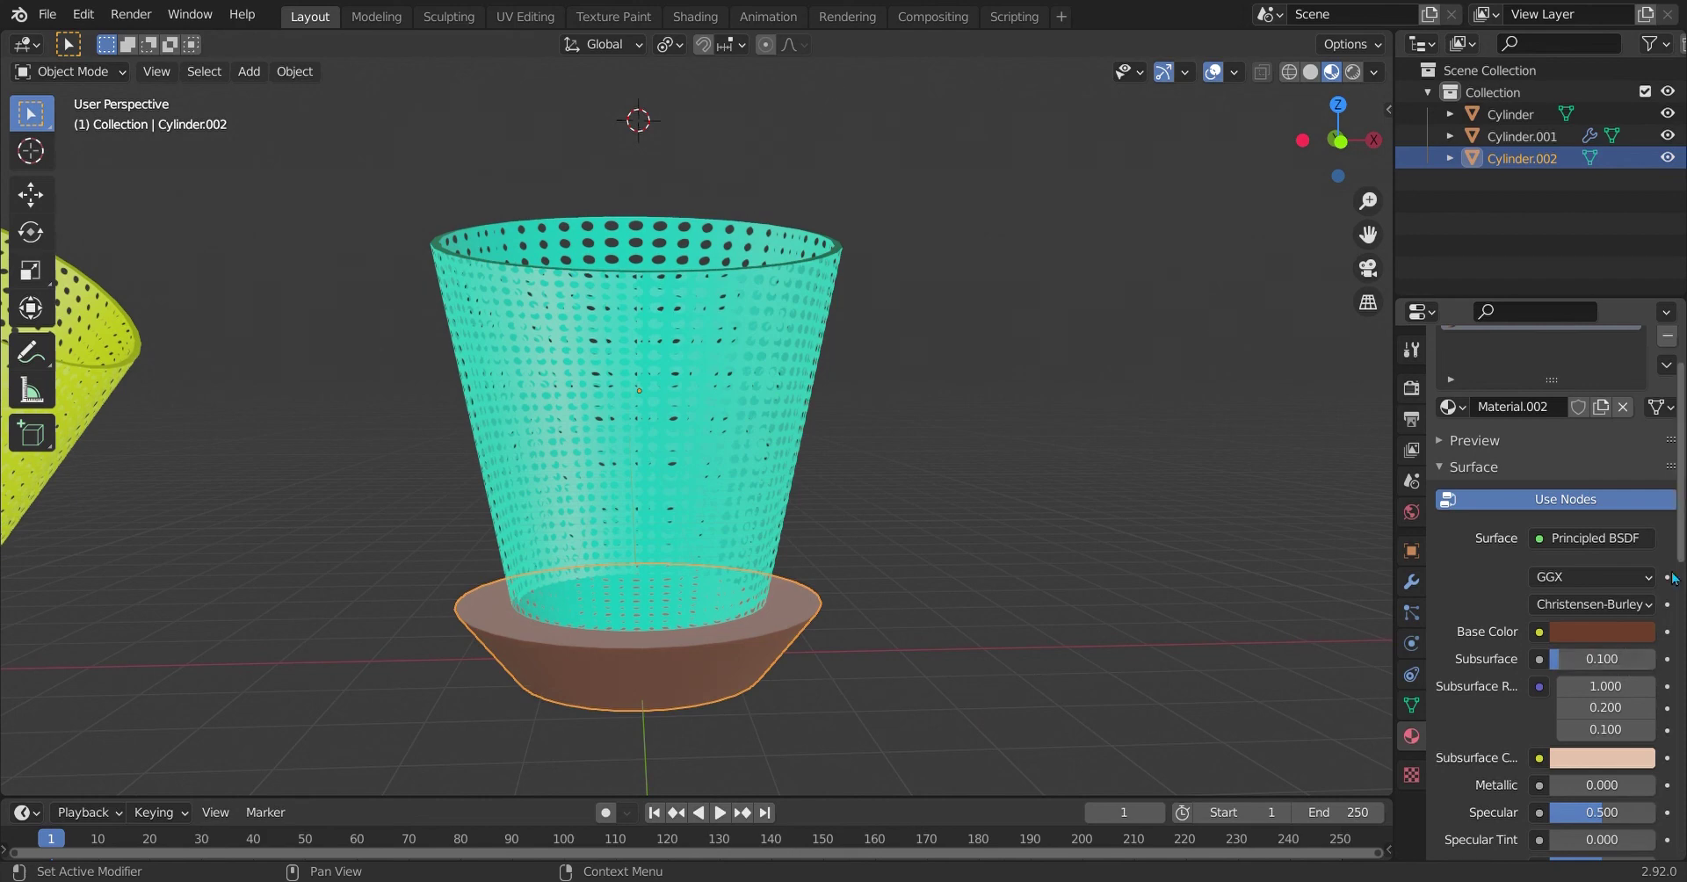
Step: Adjust the collar material to Metallic about 0.083, Specular about 0.169 and Roughness about 0.574
{"action": "scroll", "coordinate": [1616, 676], "scroll_direction": "down", "scroll_amount": 4}
{"action": "mouse_move", "coordinate": [1593, 729]}
{"action": "left_mouse_down"}
{"action": "mouse_move", "coordinate": [1570, 729]}
{"action": "mouse_move", "coordinate": [1641, 729]}
{"action": "mouse_move", "coordinate": [1601, 729]}
{"action": "left_mouse_up"}
{"action": "mouse_move", "coordinate": [1601, 671]}
{"action": "left_mouse_down"}
{"action": "mouse_move", "coordinate": [1574, 671]}
{"action": "mouse_move", "coordinate": [1625, 671]}
{"action": "mouse_move", "coordinate": [1551, 671]}
{"action": "mouse_move", "coordinate": [1604, 645]}
{"action": "mouse_move", "coordinate": [1558, 645]}
{"action": "left_mouse_up"}
{"action": "scroll", "coordinate": [1468, 689], "scroll_direction": "down", "scroll_amount": 2}
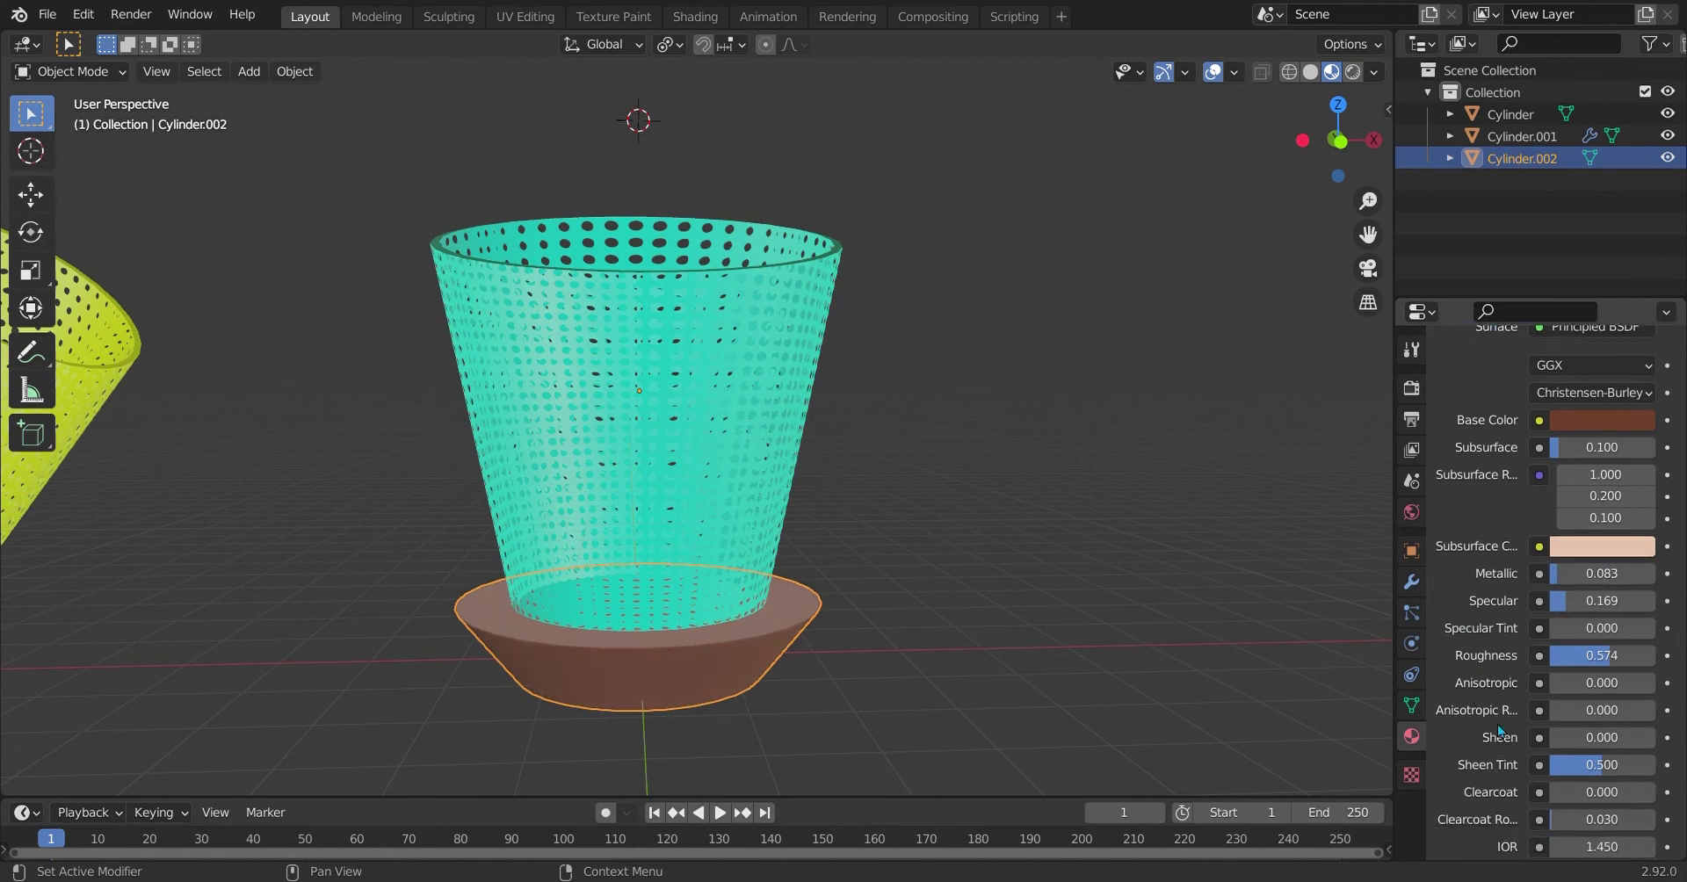
Step: Adjust the collar material's Sheen Tint to about 0.202 and its Clearcoat to about 0.165
{"action": "left_click_drag", "start_coordinate": [1576, 791], "coordinate": [1626, 791]}
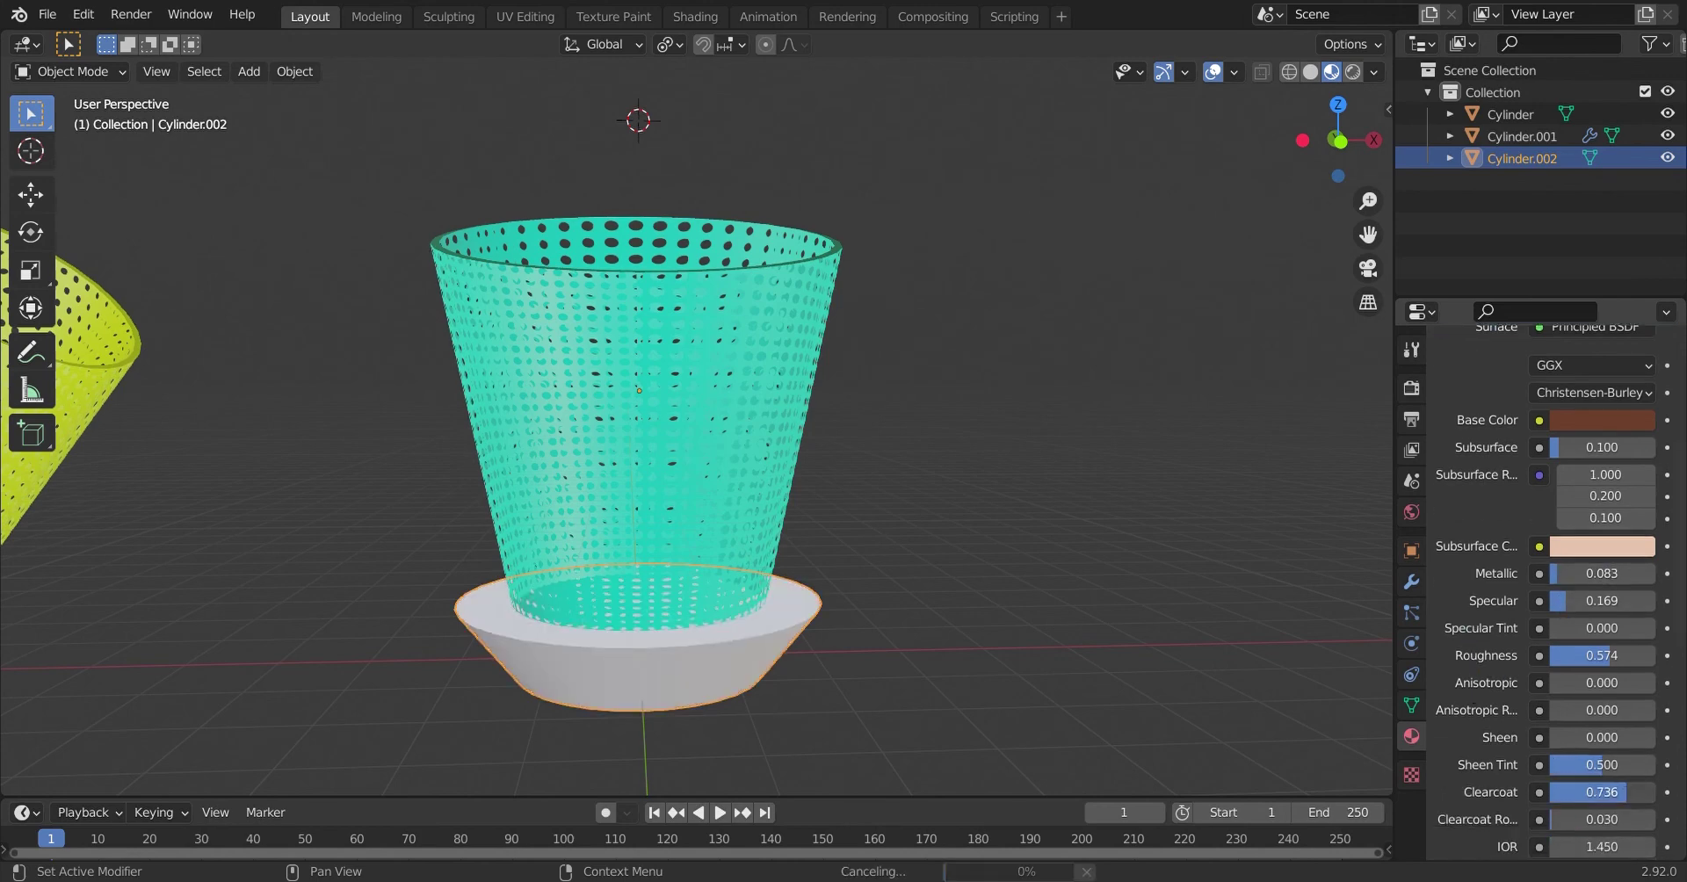
{"action": "key", "text": "Escape"}
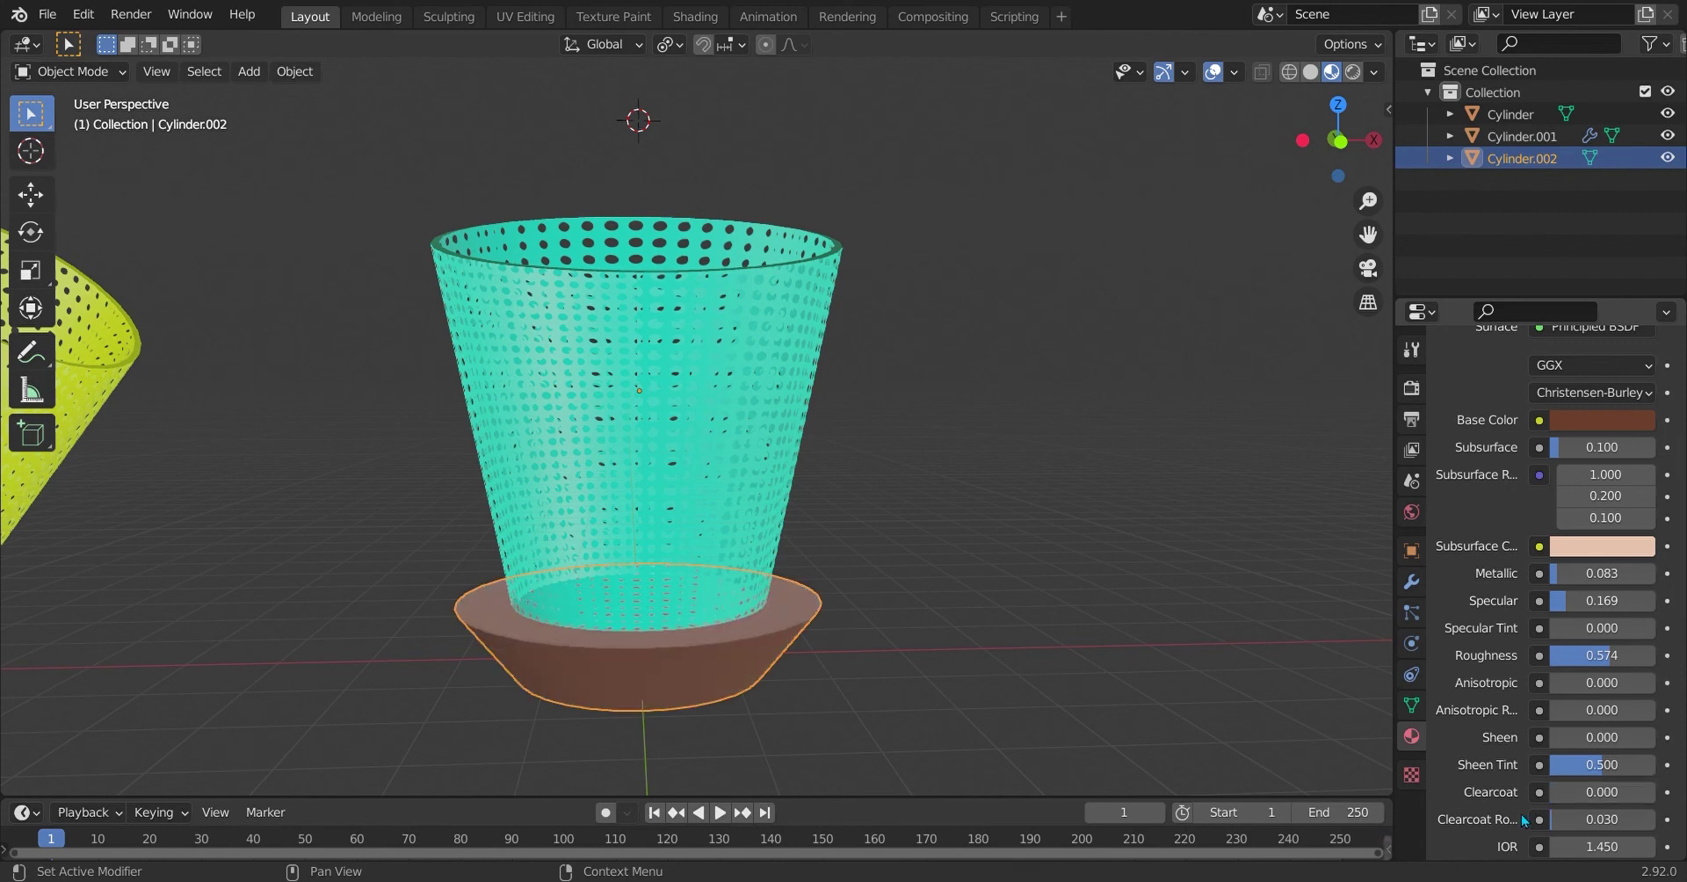
{"action": "left_click_drag", "start_coordinate": [1601, 765], "coordinate": [1571, 798]}
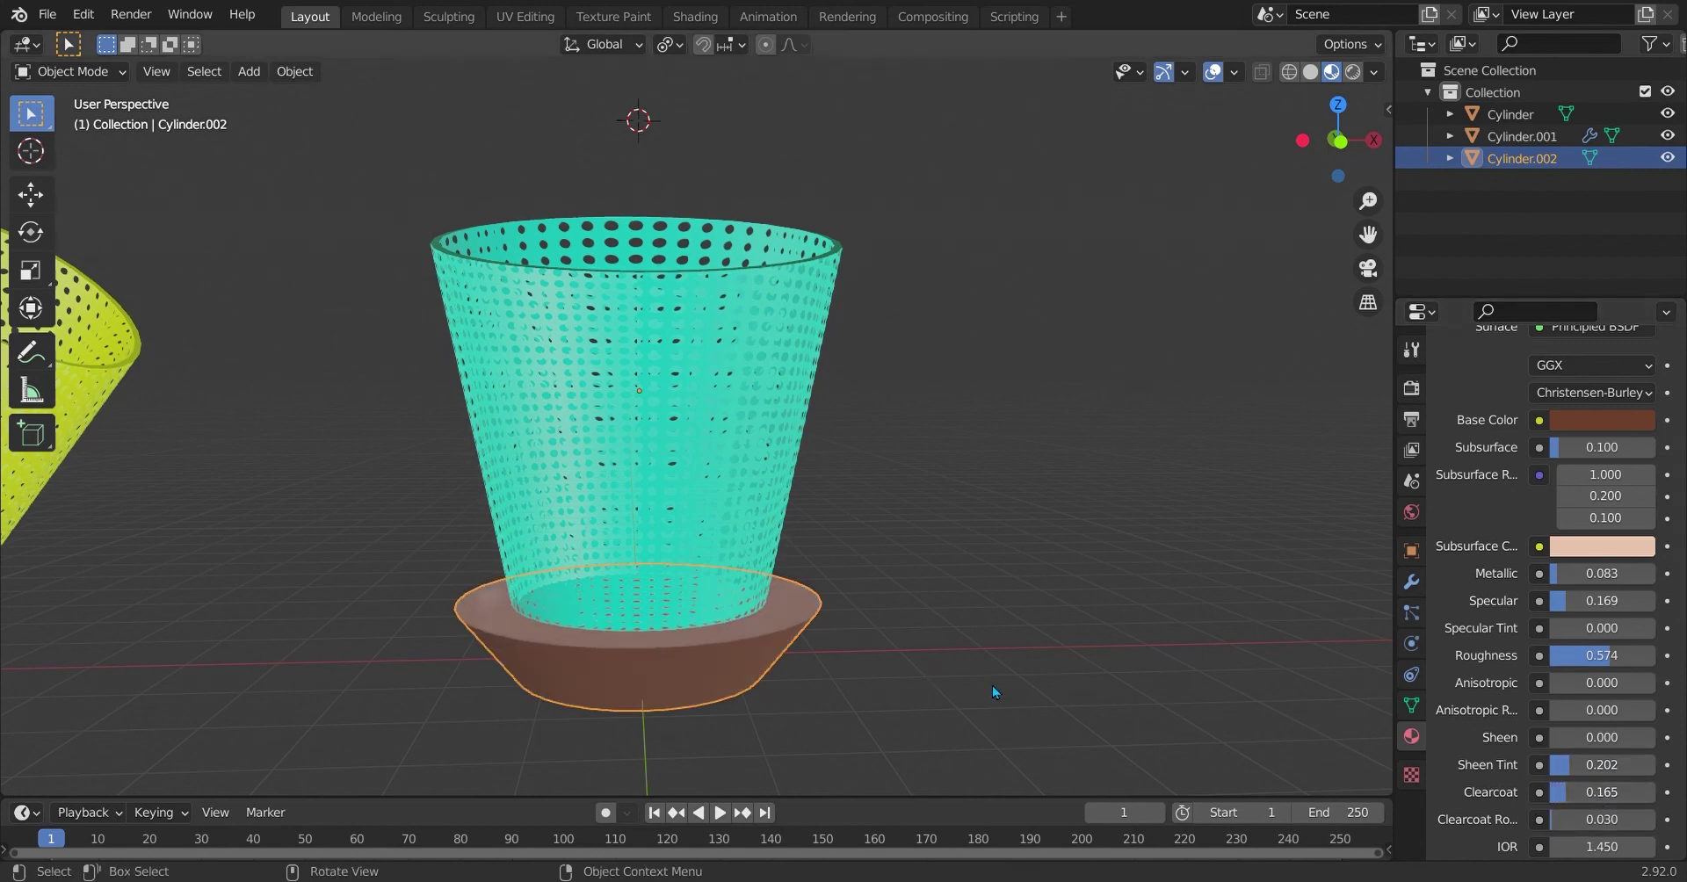
{"action": "middle_click_drag", "start_coordinate": [1075, 606], "coordinate": [972, 600]}
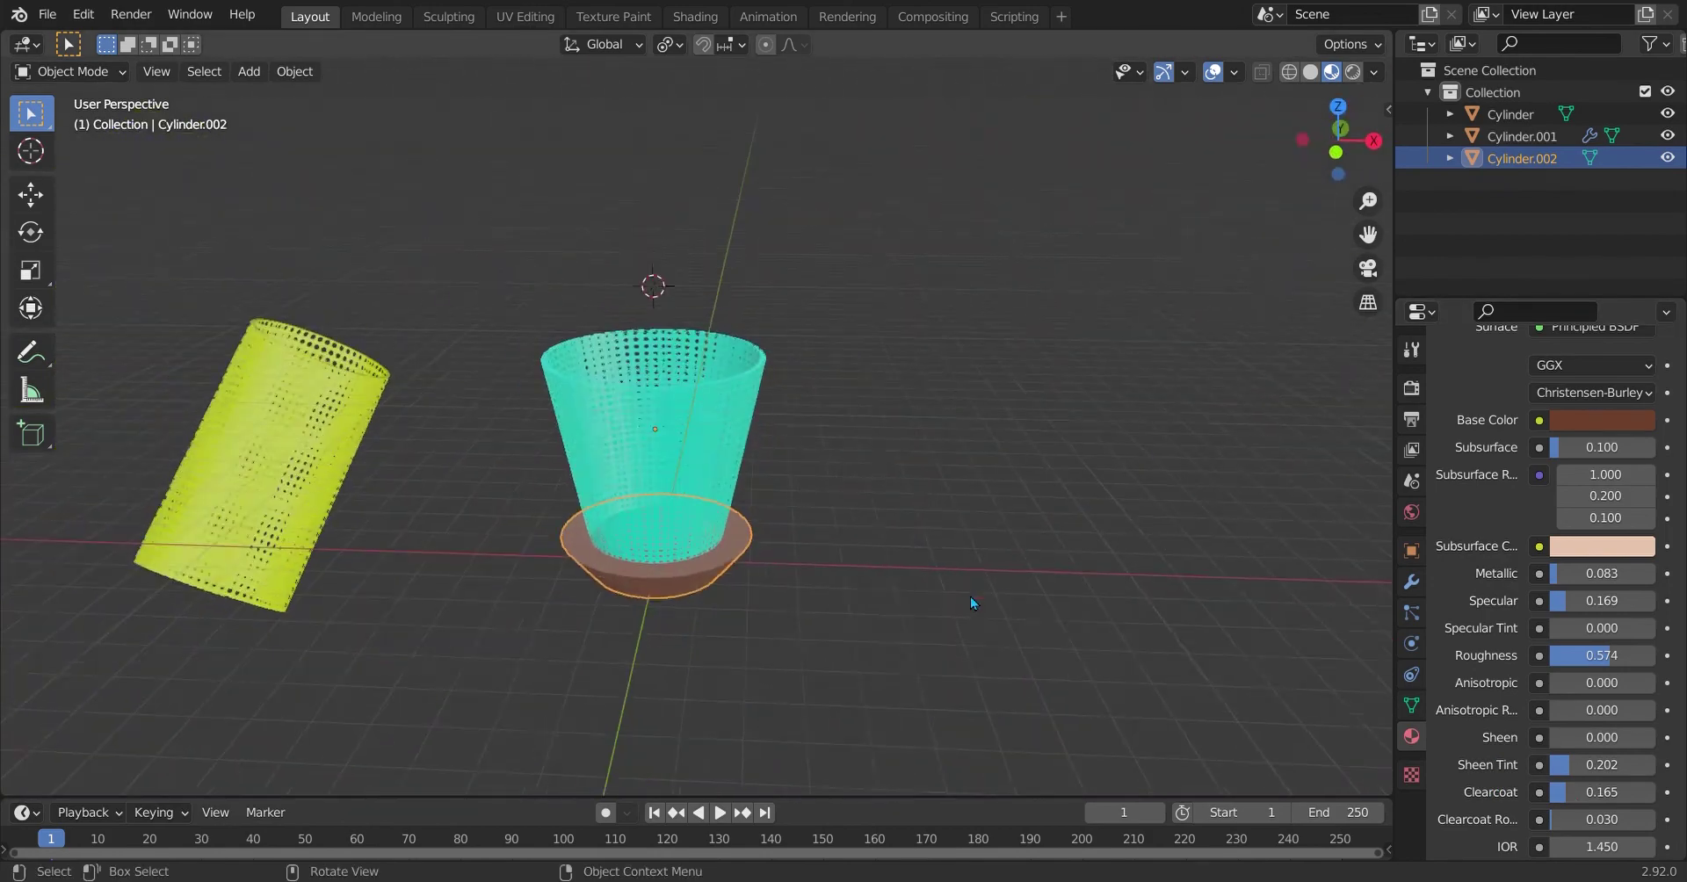